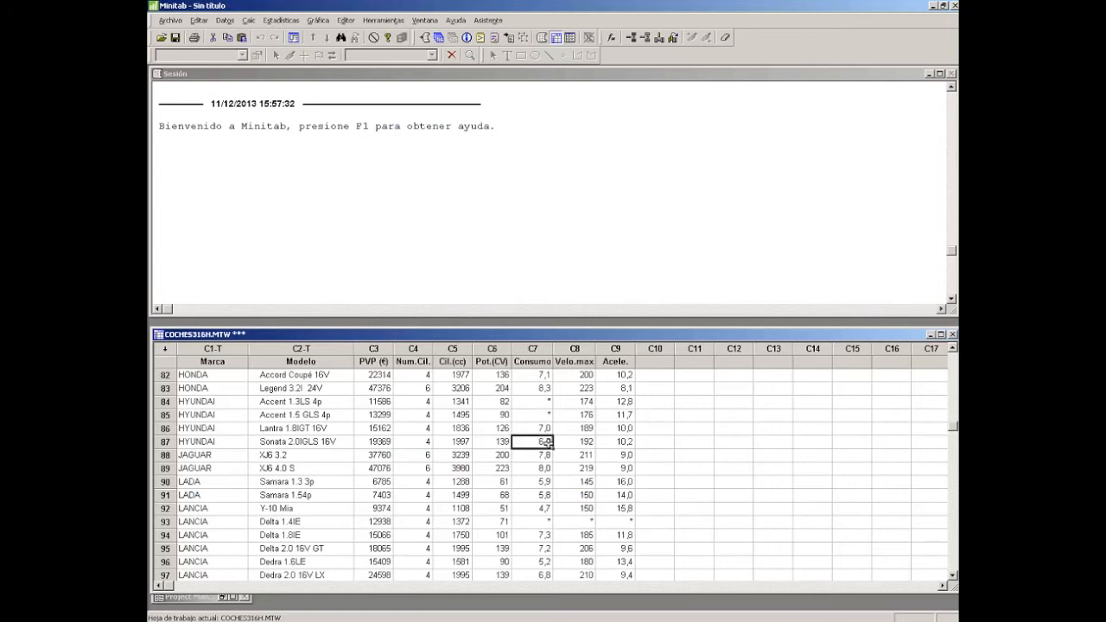
# Look through the remaining car records from Hyundai down to the last Volvo at the end of the worksheet
pyautogui.scroll(-1, 548, 443)
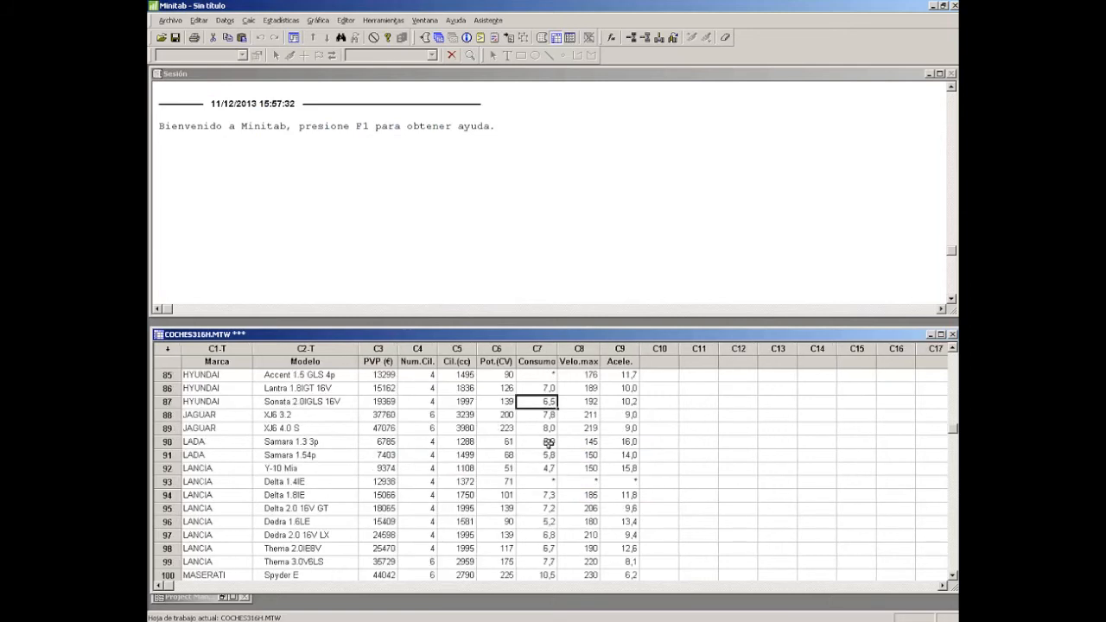
pyautogui.scroll(-2, 547, 442)
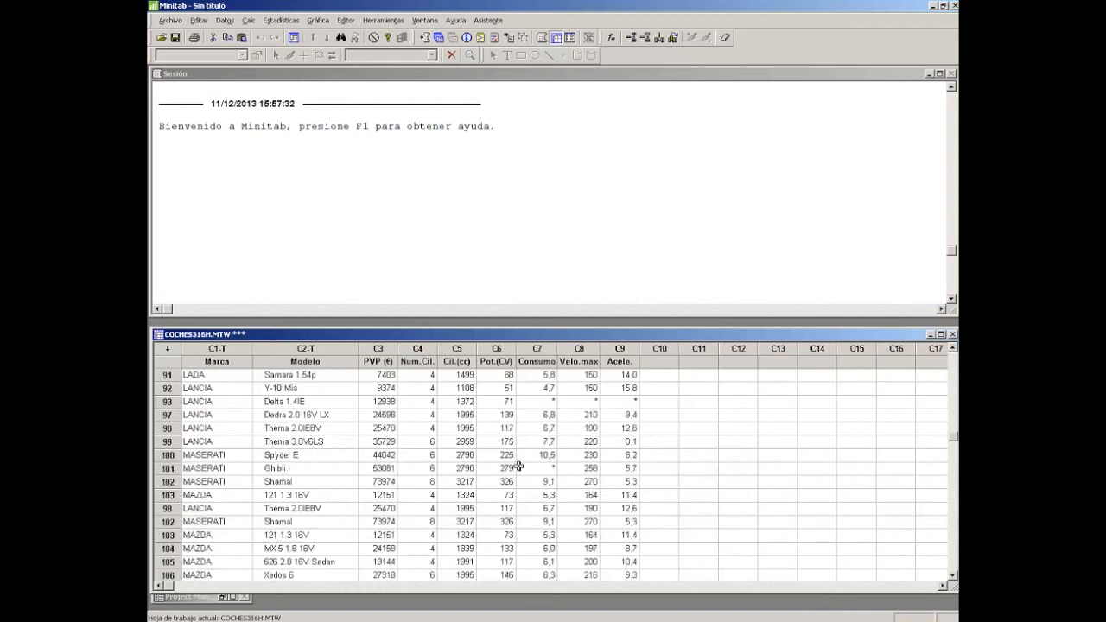
pyautogui.scroll(-2, 519, 466)
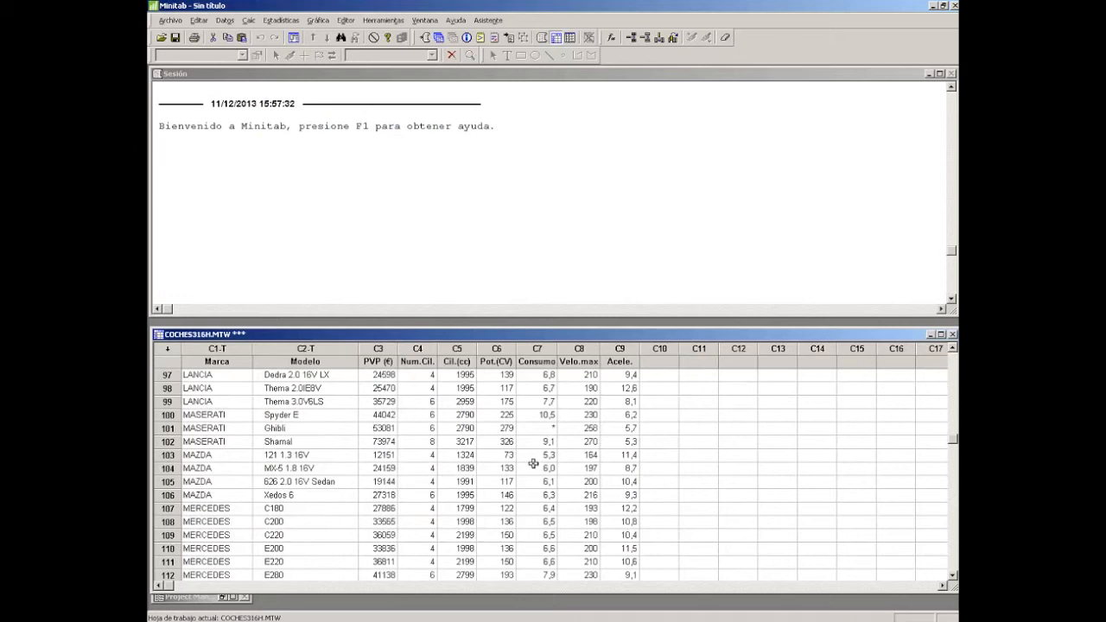
pyautogui.scroll(-14, 534, 464)
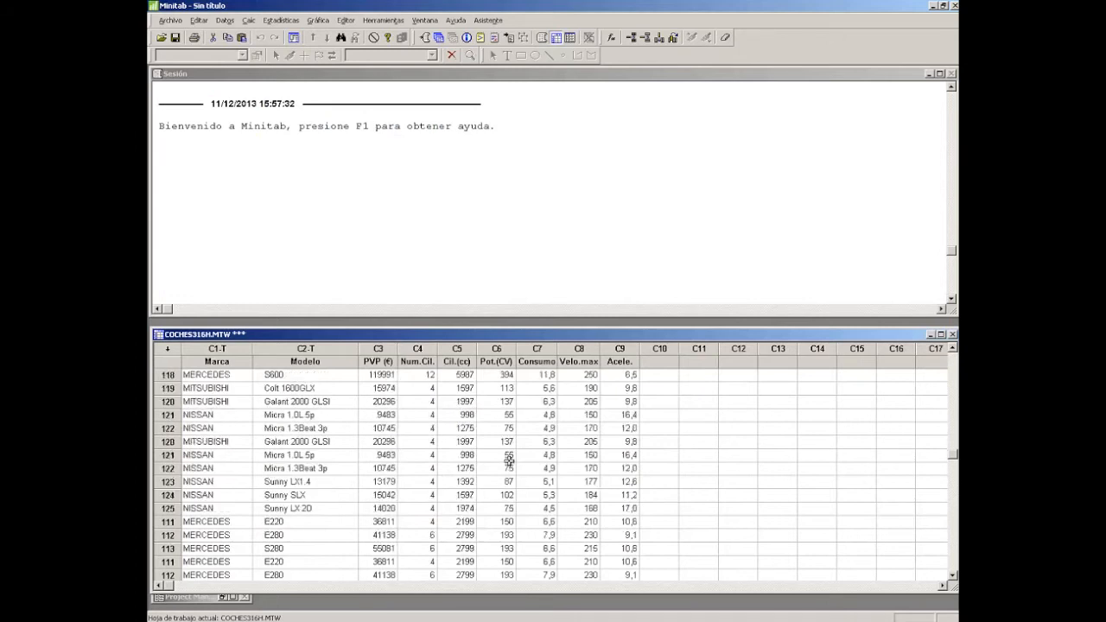
pyautogui.scroll(-13, 510, 454)
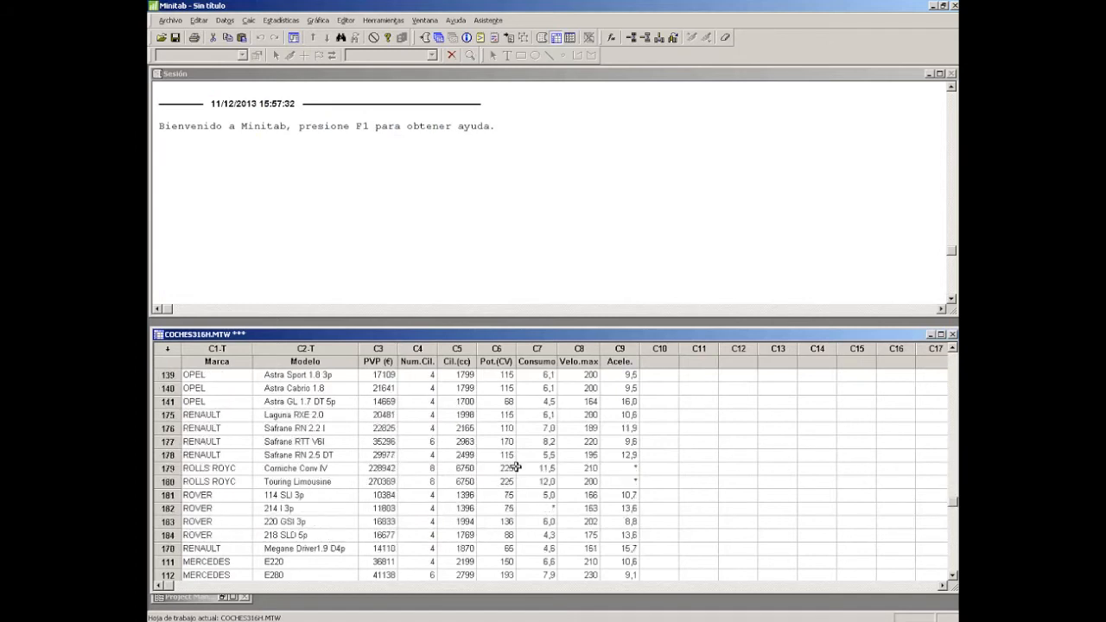
pyautogui.scroll(-18, 510, 467)
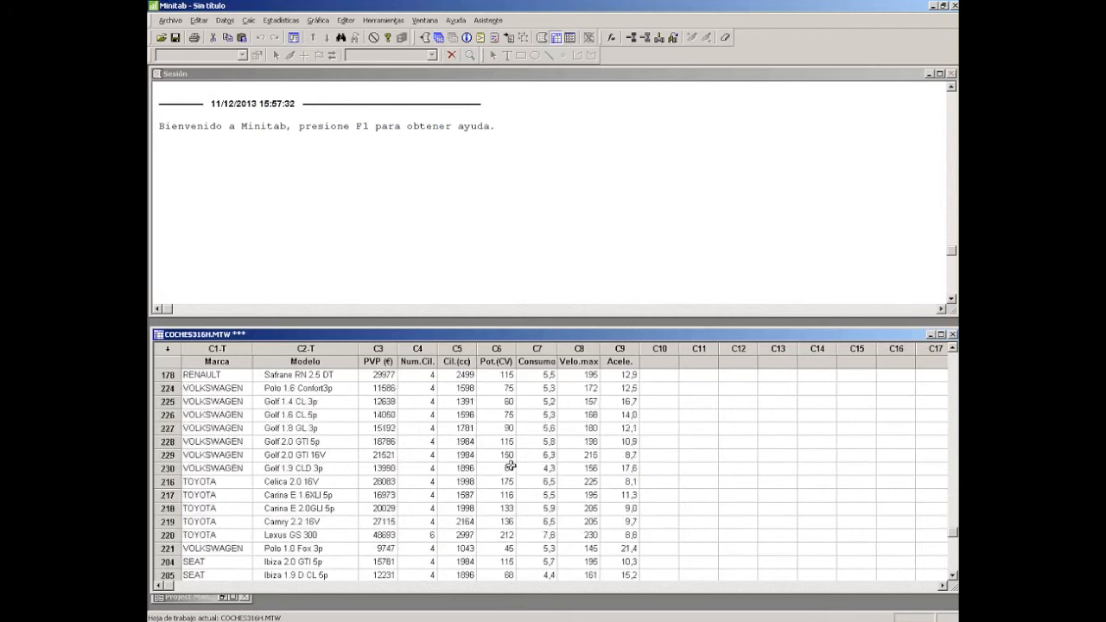
pyautogui.scroll(-3, 510, 467)
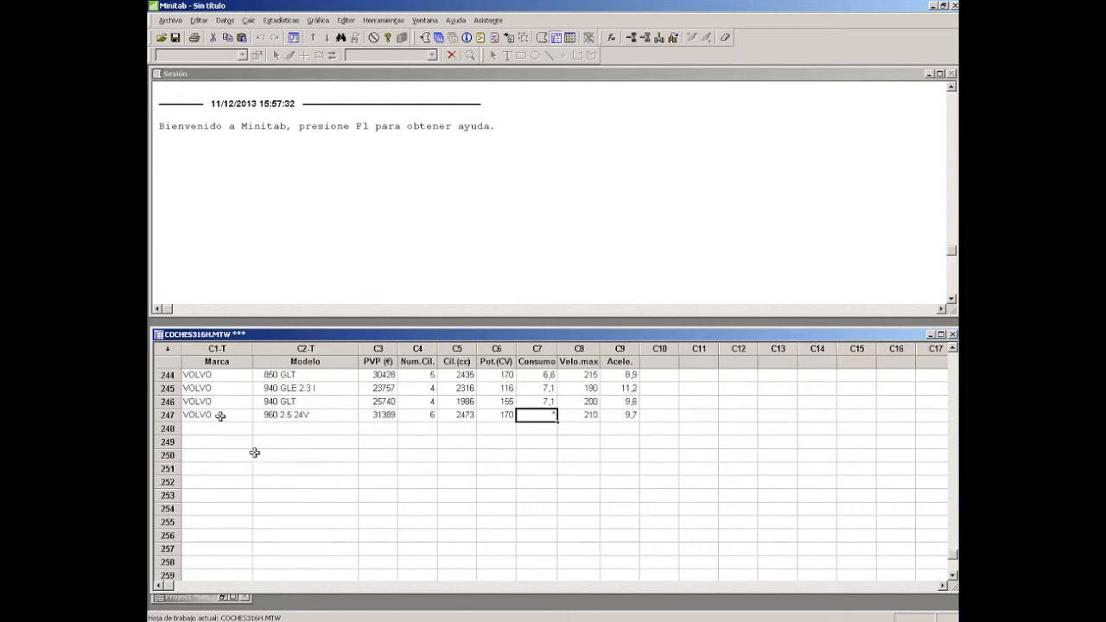
# Go through the Volvo 960 2.5 24V record in row 247, from its model across to its Consumo cell
pyautogui.click(308, 418)
pyautogui.press('Right')
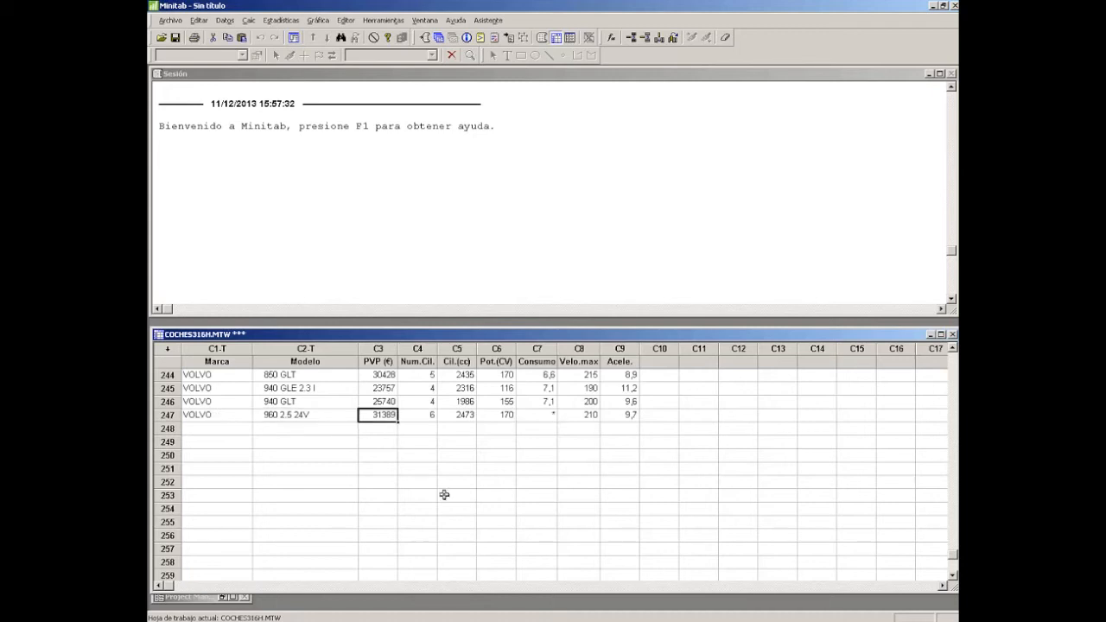
pyautogui.press('Right')
pyautogui.press('Right')
pyautogui.press('Right')
pyautogui.press('Right')
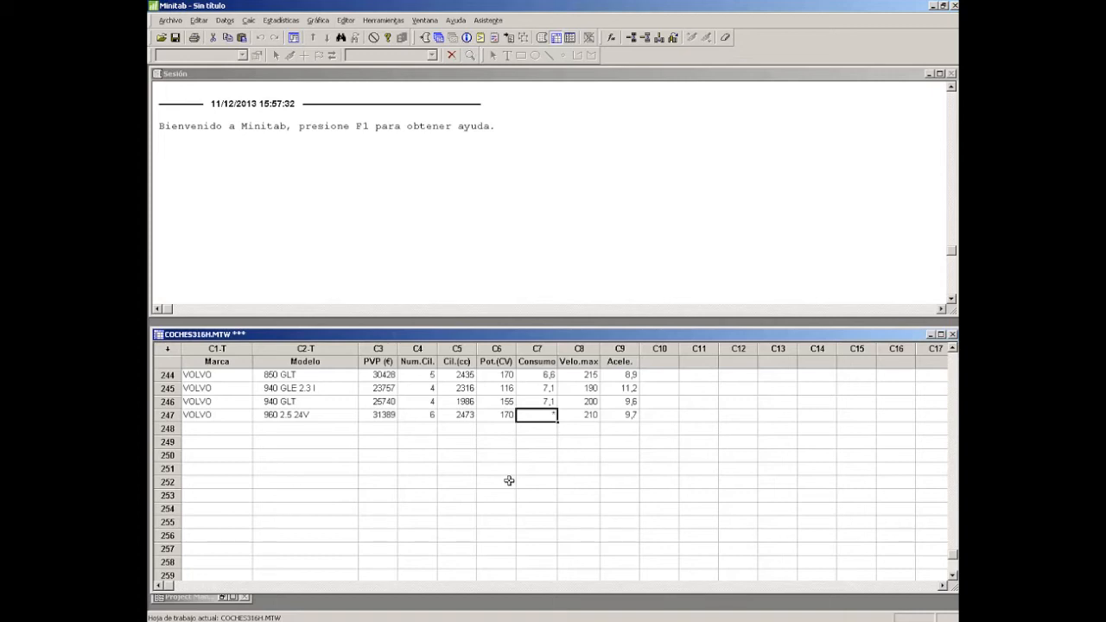
# Inspect the Consumo cell of the Rover 214 I 3p and the Acele. cells of the two Rolls Royce models
pyautogui.scroll(5, 509, 480)
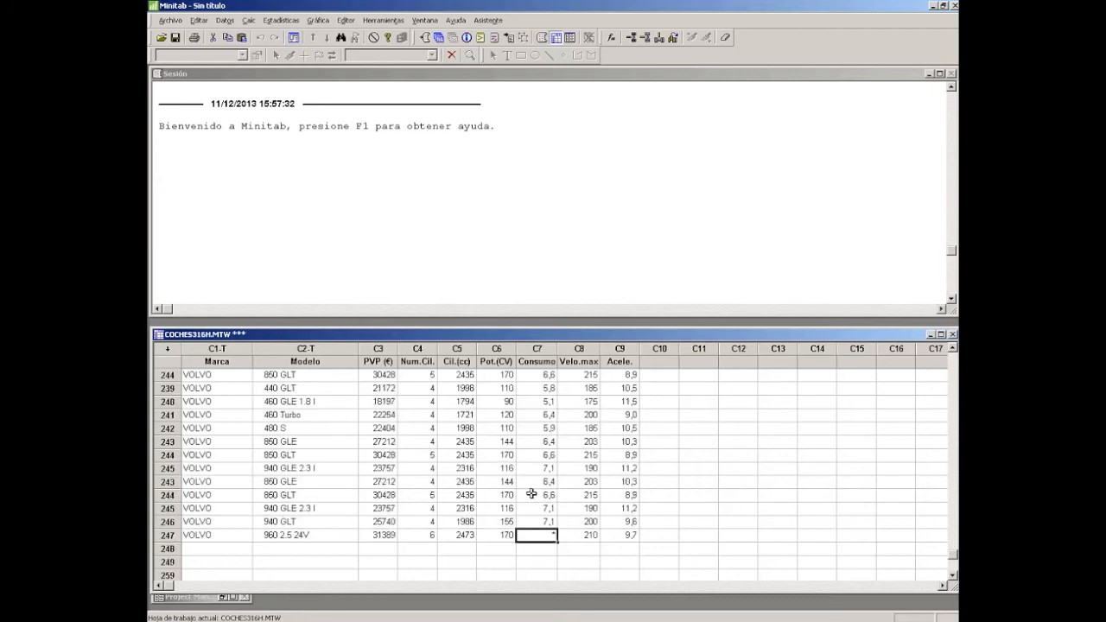
pyautogui.scroll(10, 531, 494)
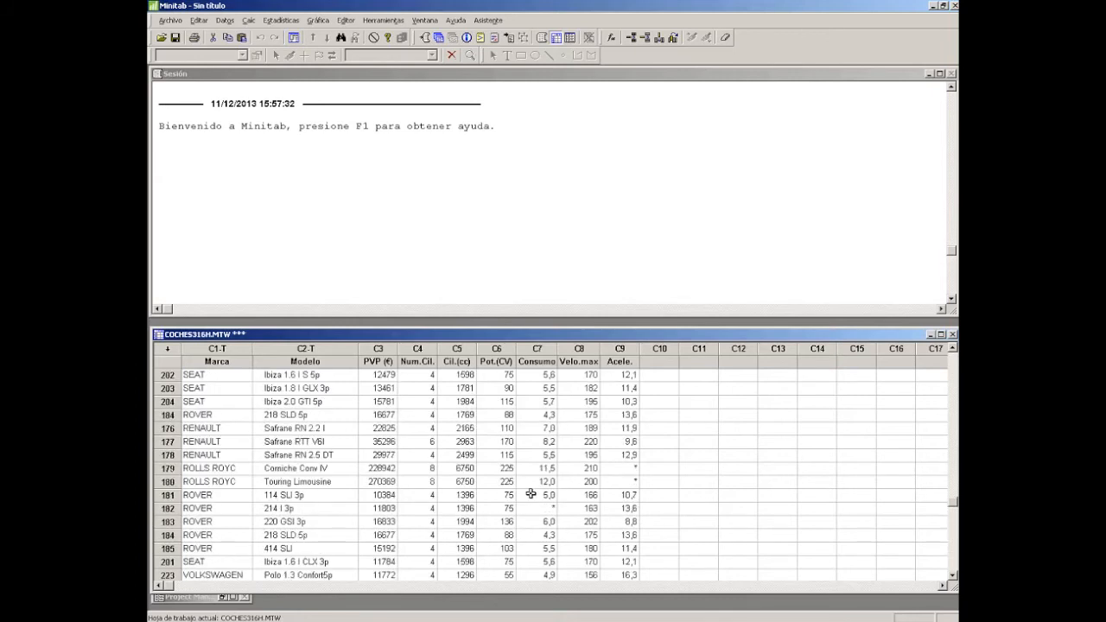
pyautogui.click(535, 495)
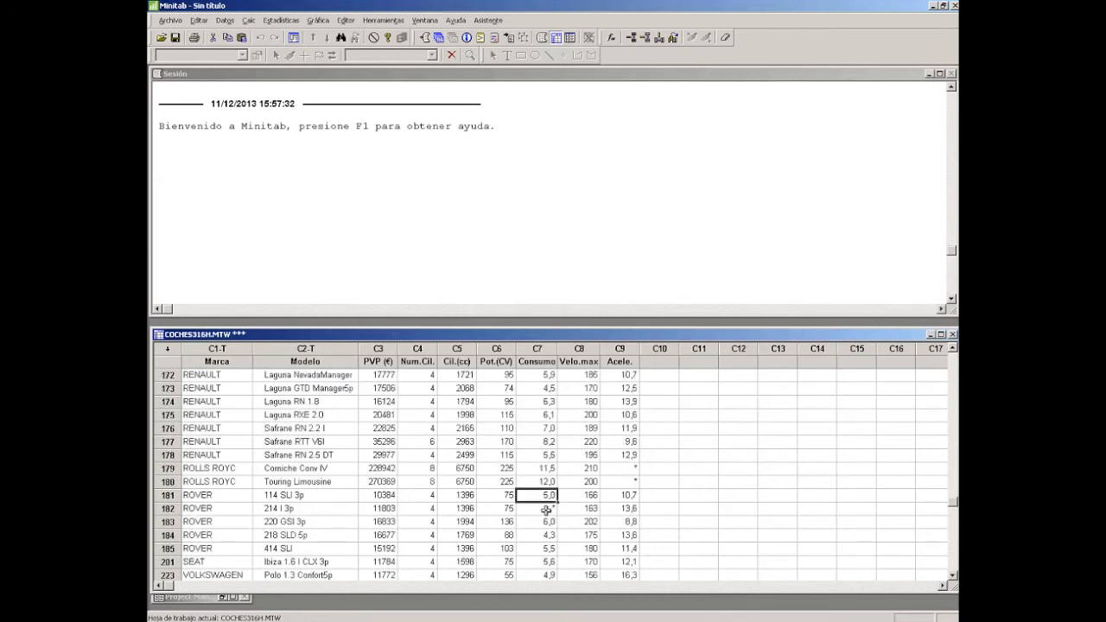
pyautogui.click(167, 509)
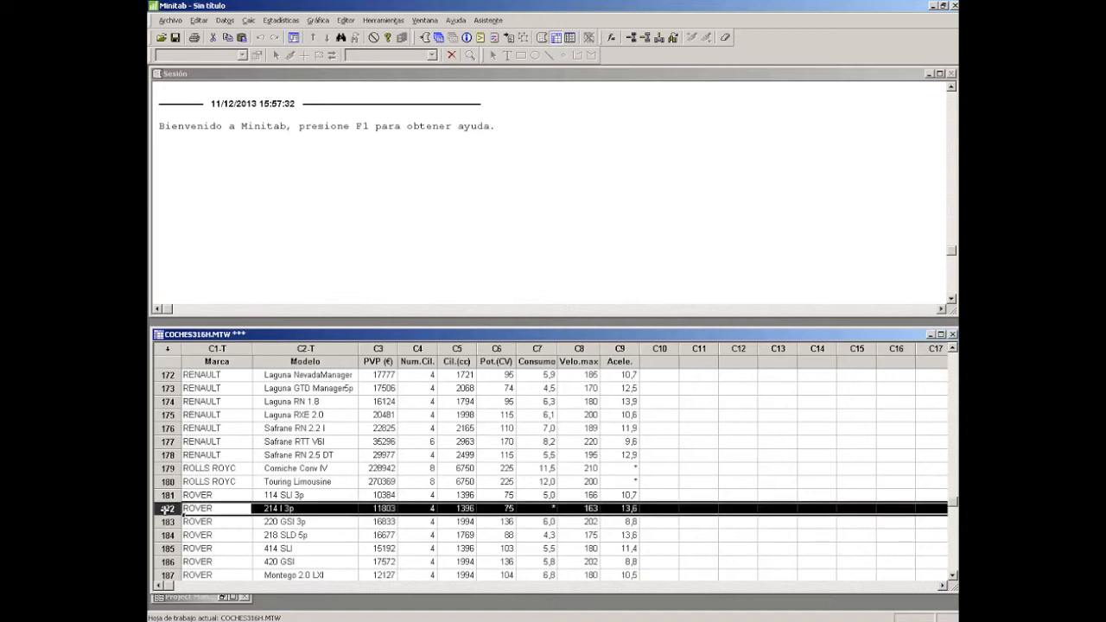
pyautogui.click(541, 508)
pyautogui.click(630, 481)
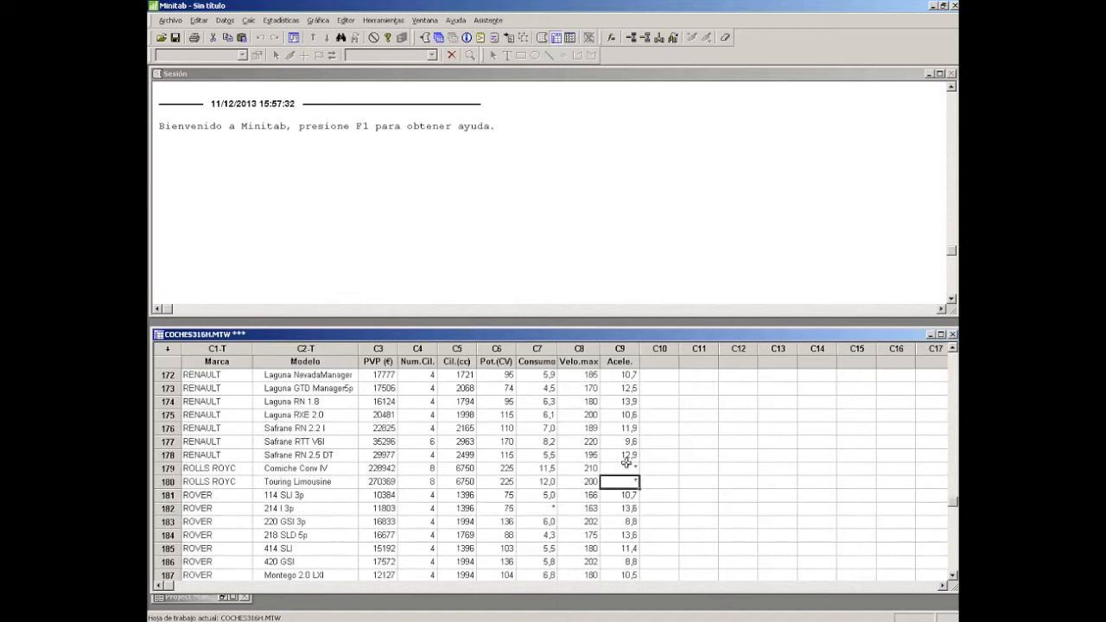
pyautogui.click(627, 468)
# Inspect the Velo.max and Consumo cells of the Nissan Serena LX 2.3 in row 131
pyautogui.scroll(10, 627, 468)
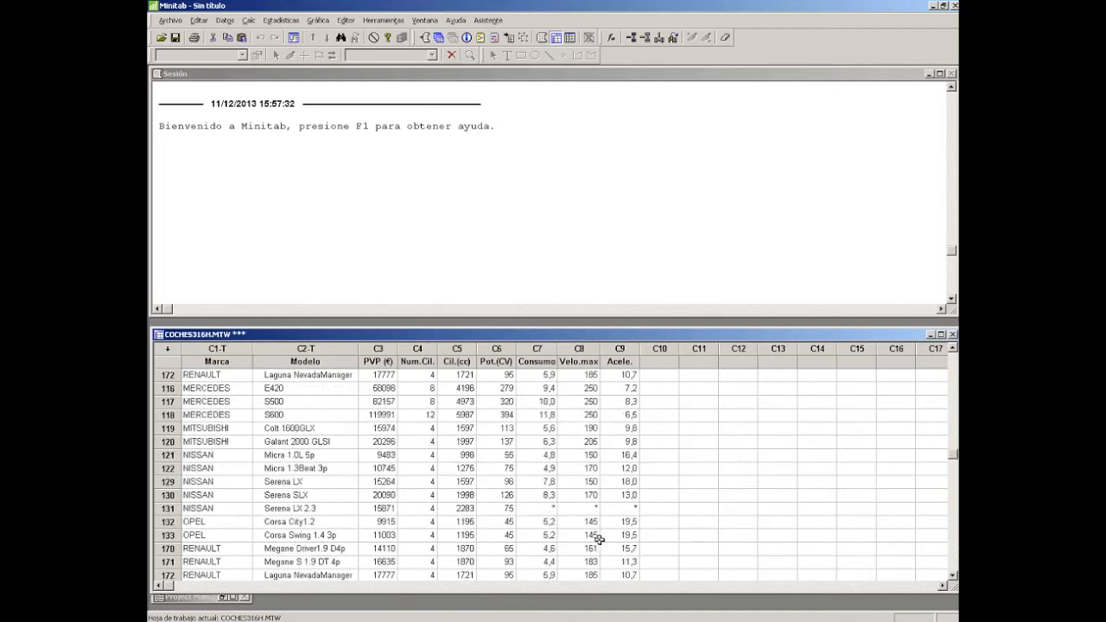
pyautogui.scroll(-4, 596, 539)
pyautogui.click(575, 428)
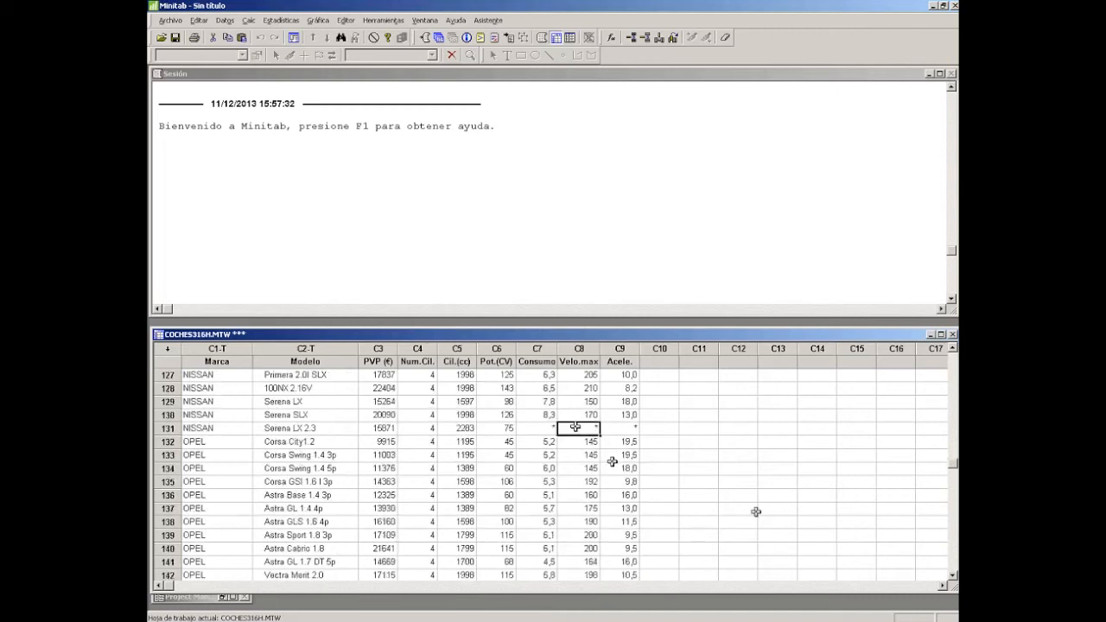
pyautogui.press('Left')
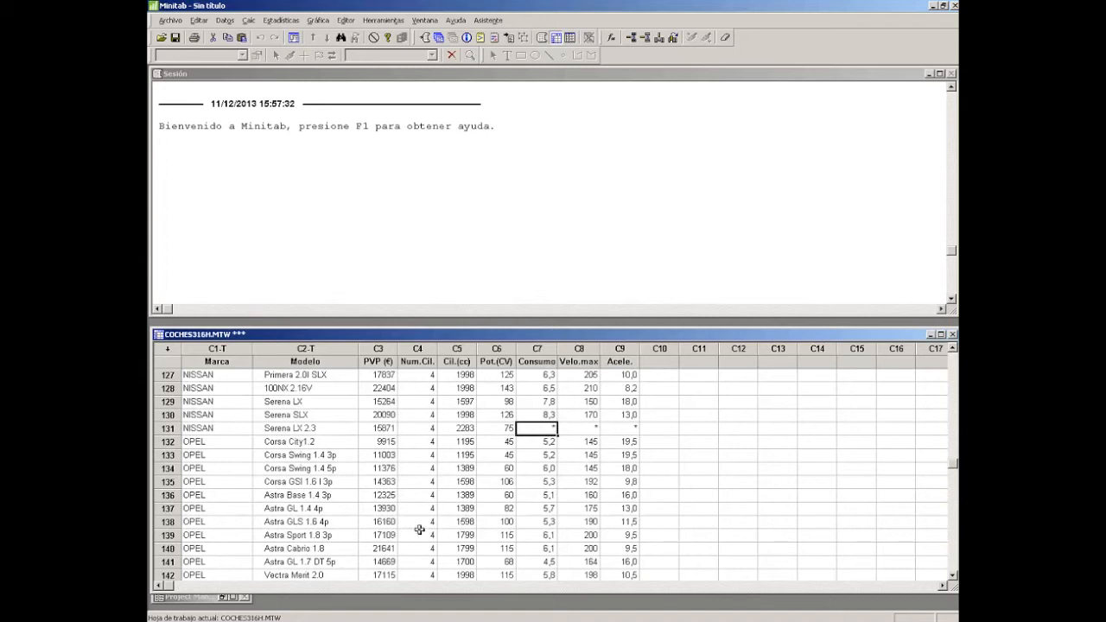
# Return to the Ferrari and Fiat records and briefly highlight the PVP (€) column there
pyautogui.scroll(3, 423, 529)
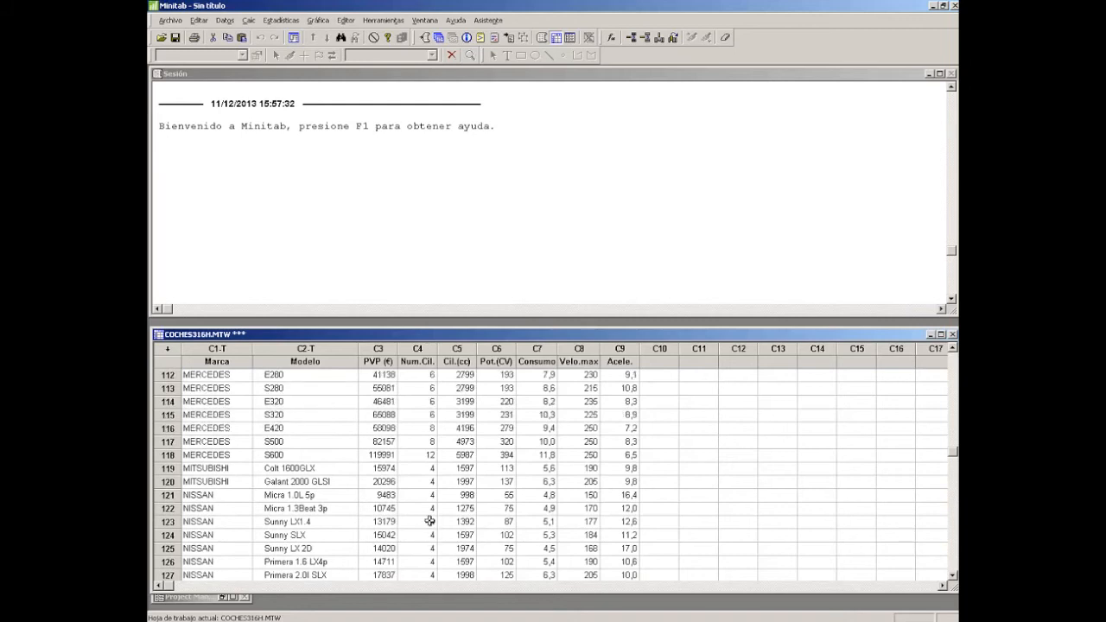
pyautogui.scroll(15, 430, 521)
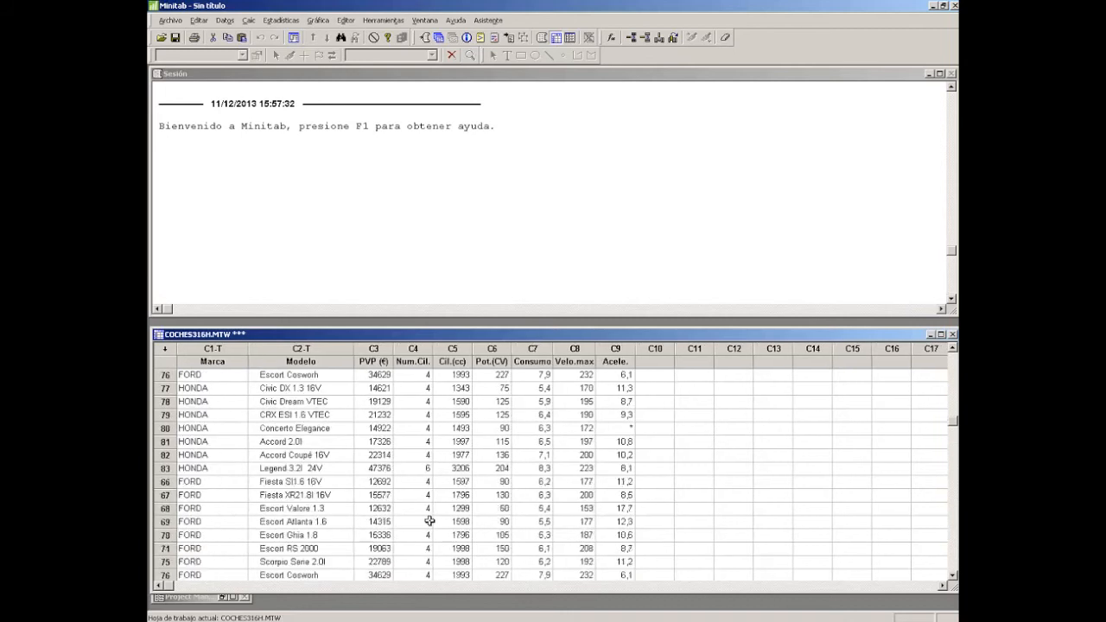
pyautogui.scroll(5, 429, 521)
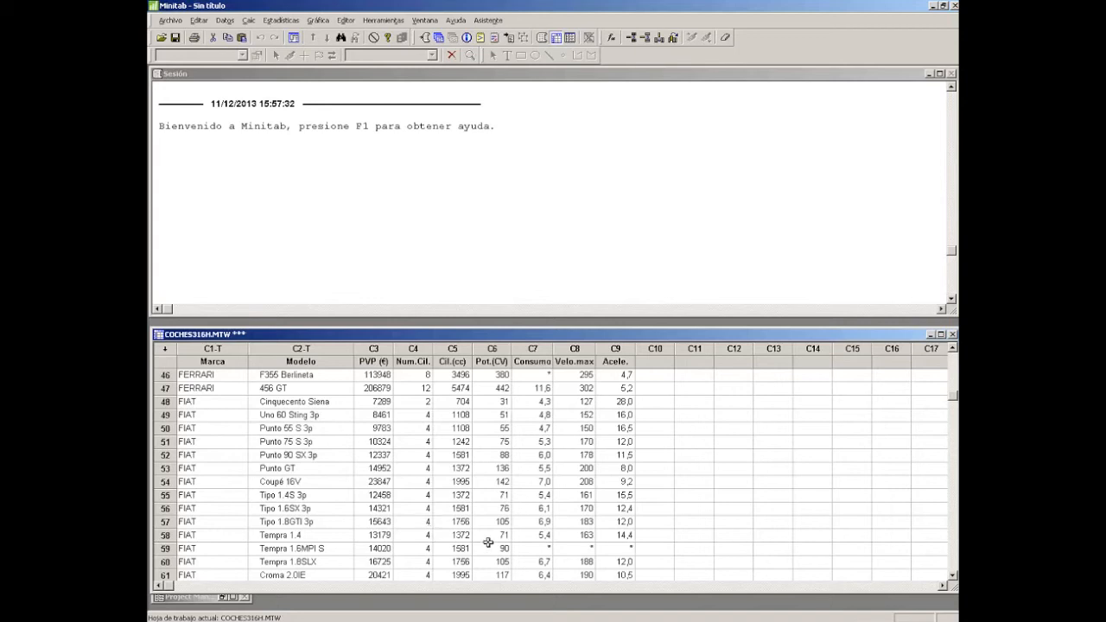
pyautogui.click(446, 457)
pyautogui.click(373, 348)
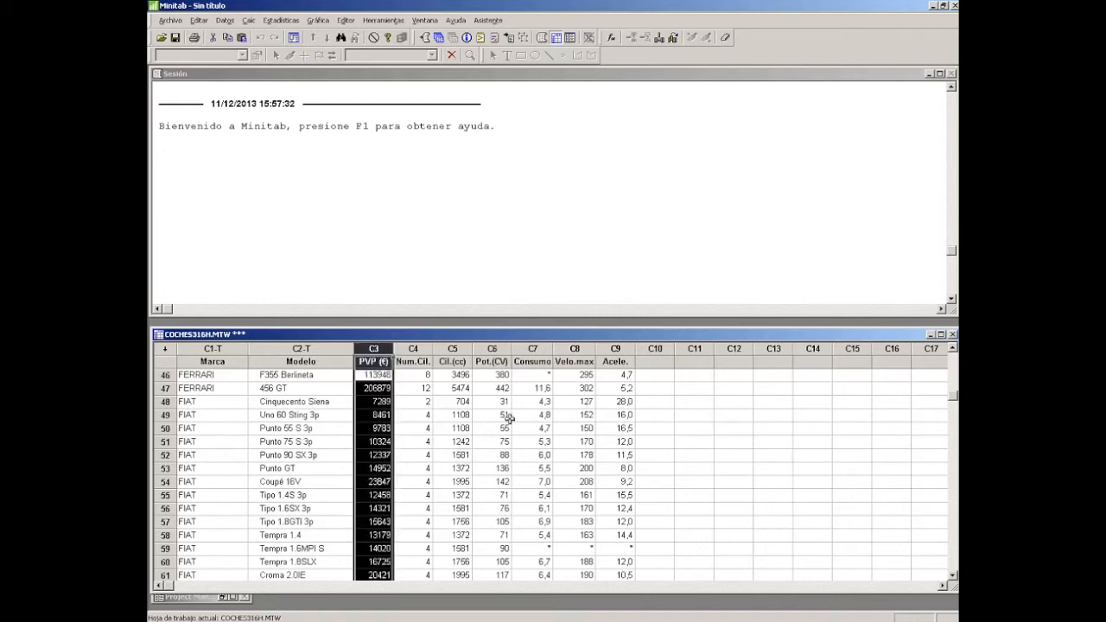
pyautogui.click(488, 442)
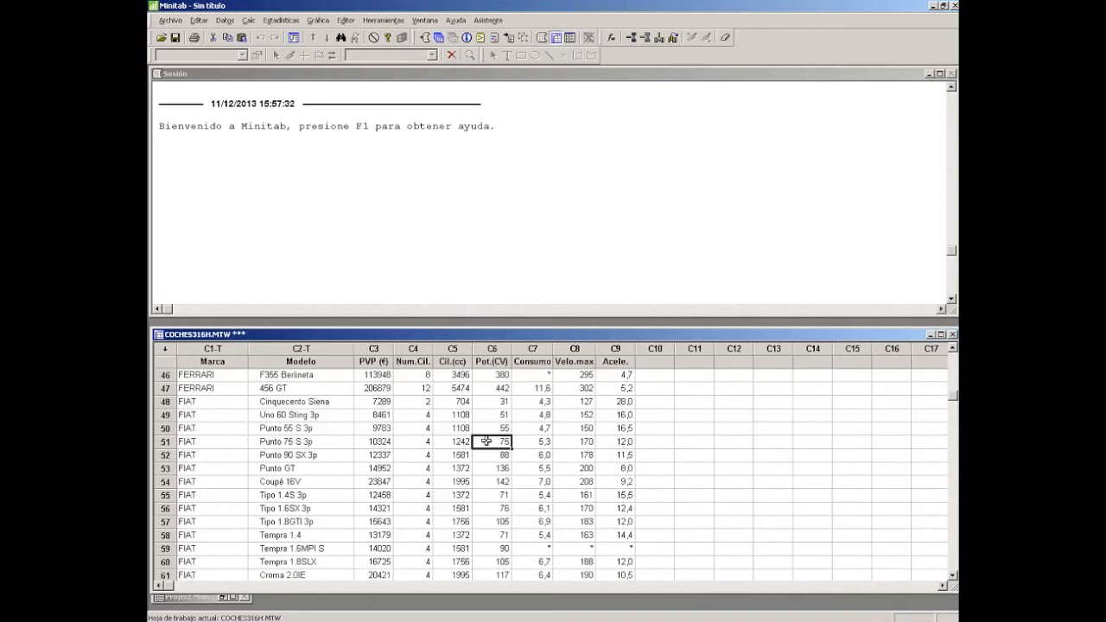
# Select the whole PVP (€) column and examine its values down to the Opel records and back up
pyautogui.click(380, 348)
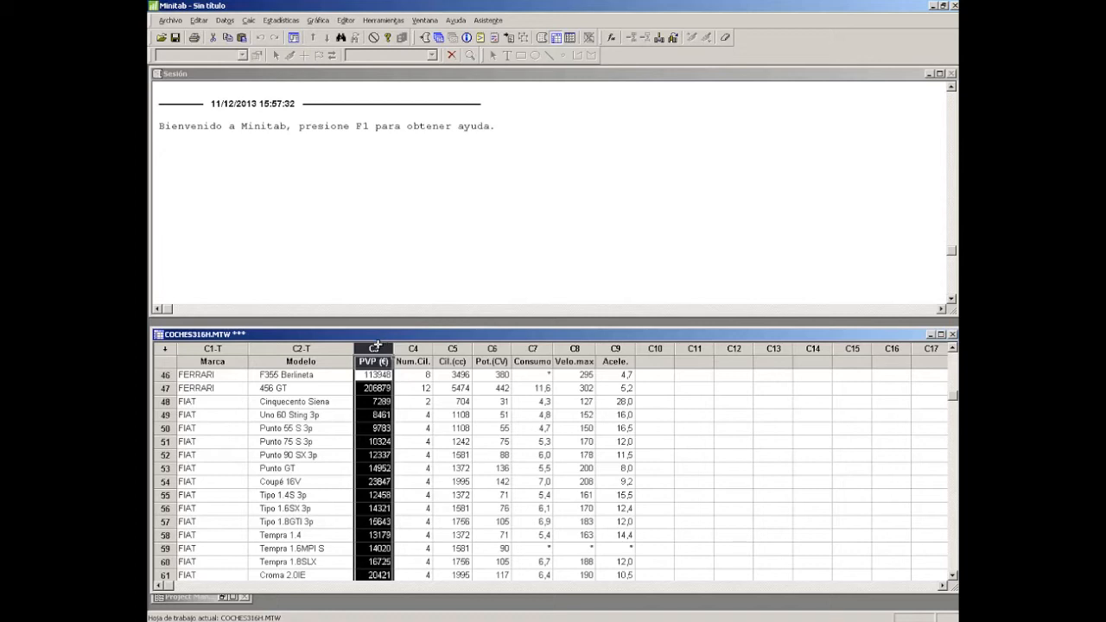
pyautogui.scroll(-13, 373, 515)
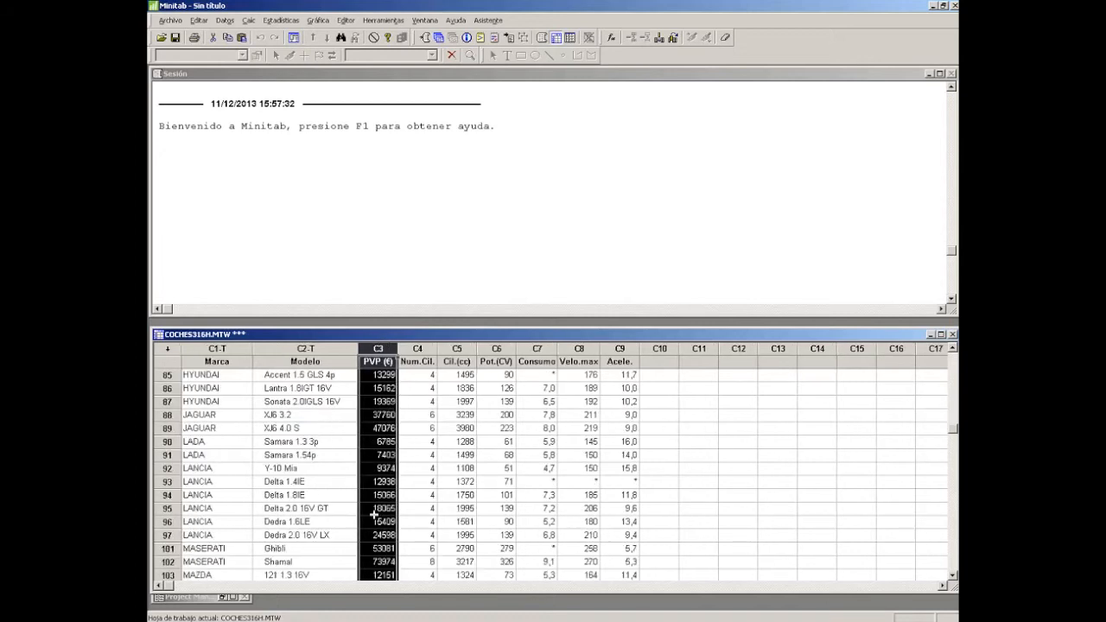
pyautogui.scroll(-15, 373, 515)
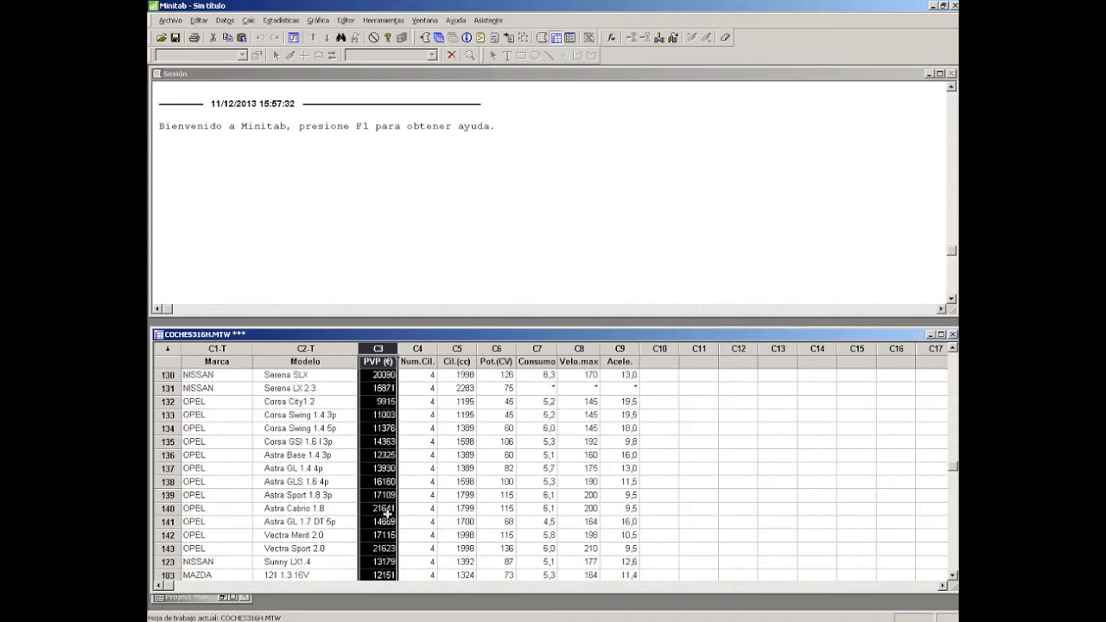
pyautogui.scroll(1, 386, 511)
pyautogui.scroll(20, 386, 511)
pyautogui.scroll(13, 387, 513)
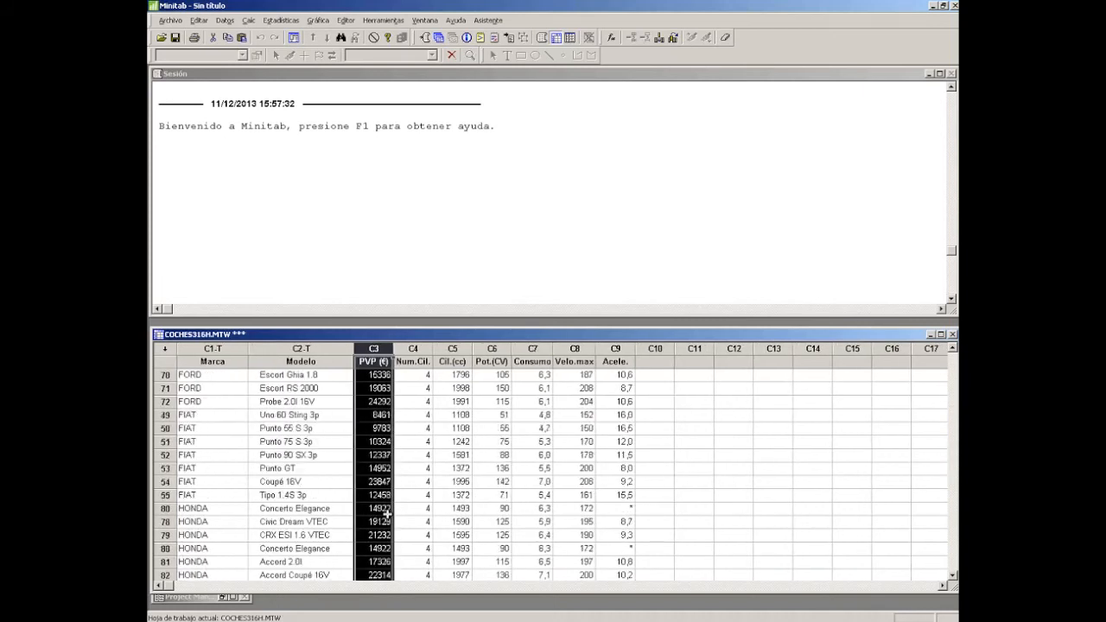
# Select the Num.Cil. column and examine its values from the BMW and Citroen records down to Nissan
pyautogui.click(413, 349)
pyautogui.scroll(-1, 426, 480)
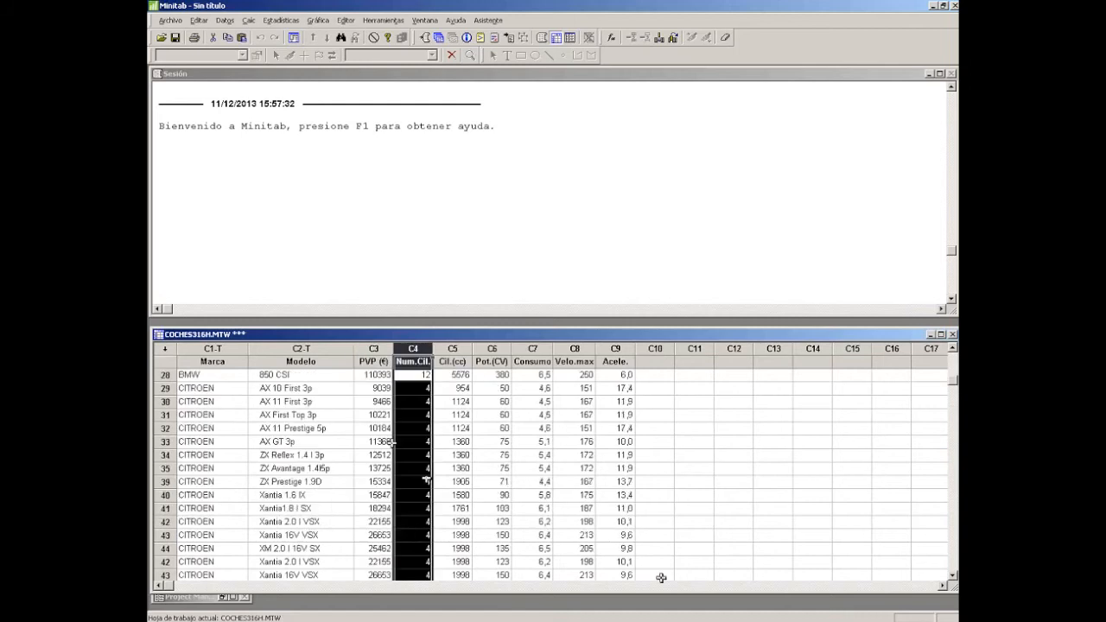
pyautogui.scroll(-19, 426, 479)
pyautogui.scroll(-8, 425, 504)
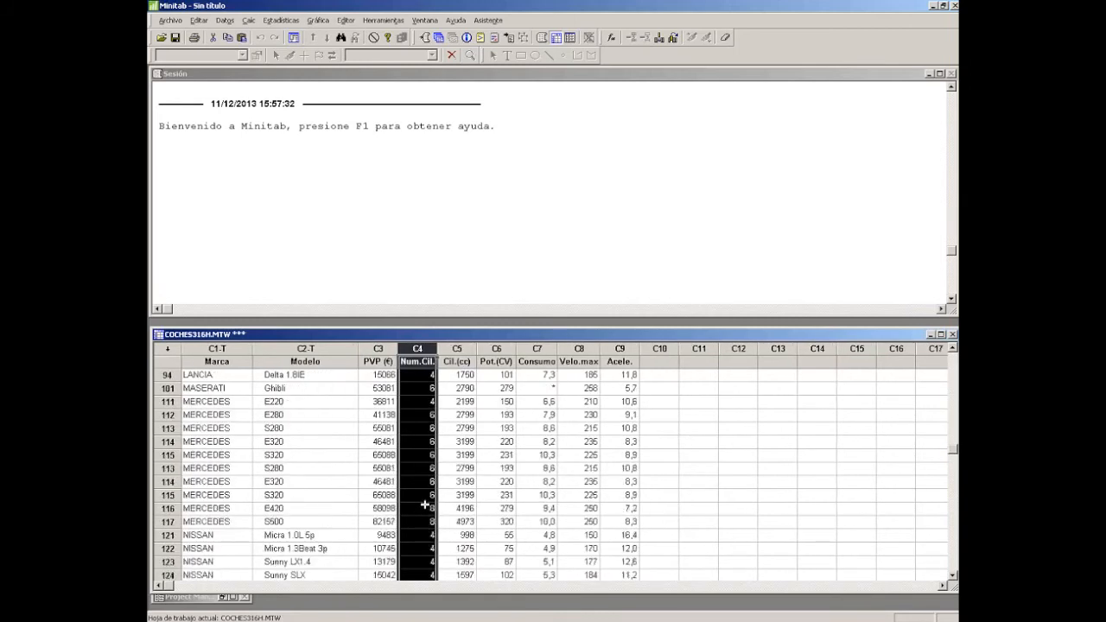
pyautogui.scroll(20, 425, 505)
# Highlight the PVP (€) column and the adjacent columns from Num.Cil. through Acele., and clear the selection
pyautogui.click(368, 348)
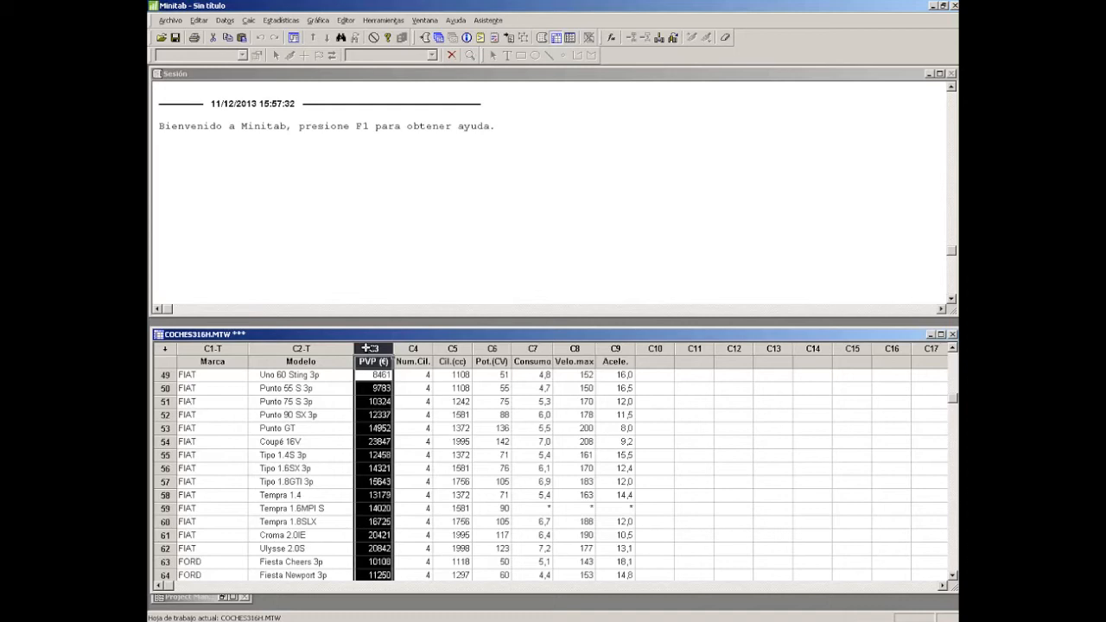
pyautogui.moveTo(413, 348); pyautogui.dragTo(623, 348)
pyautogui.click(532, 439)
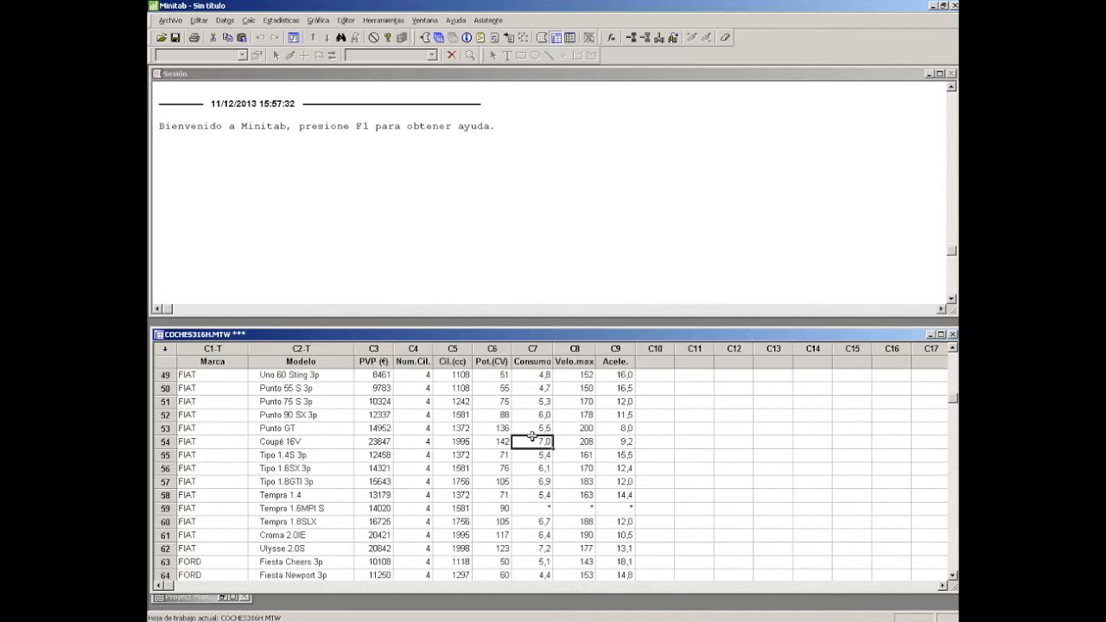
# Highlight the Num.Cil. column again and check which different cylinder counts occur from the Fiat records onward
pyautogui.click(415, 348)
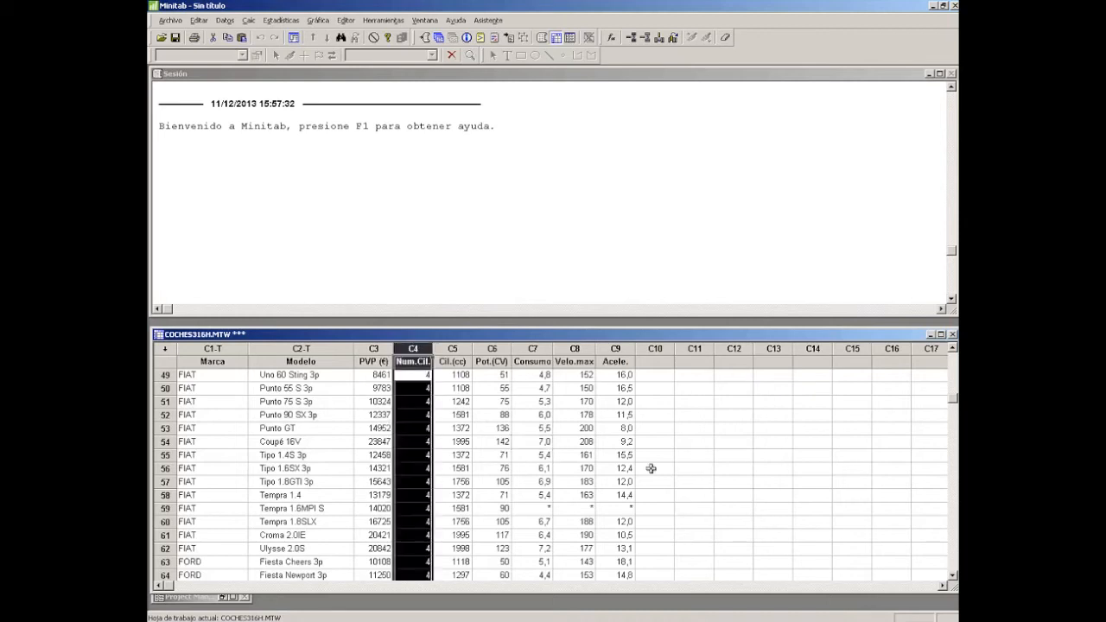
pyautogui.scroll(-2, 418, 473)
pyautogui.scroll(-10, 418, 472)
pyautogui.scroll(9, 430, 495)
pyautogui.scroll(7, 430, 494)
# Compare the column types by highlighting Cil.(cc) through Acele., the text columns Marca and Modelo, and the range C4 through C10
pyautogui.moveTo(453, 348); pyautogui.dragTo(615, 348)
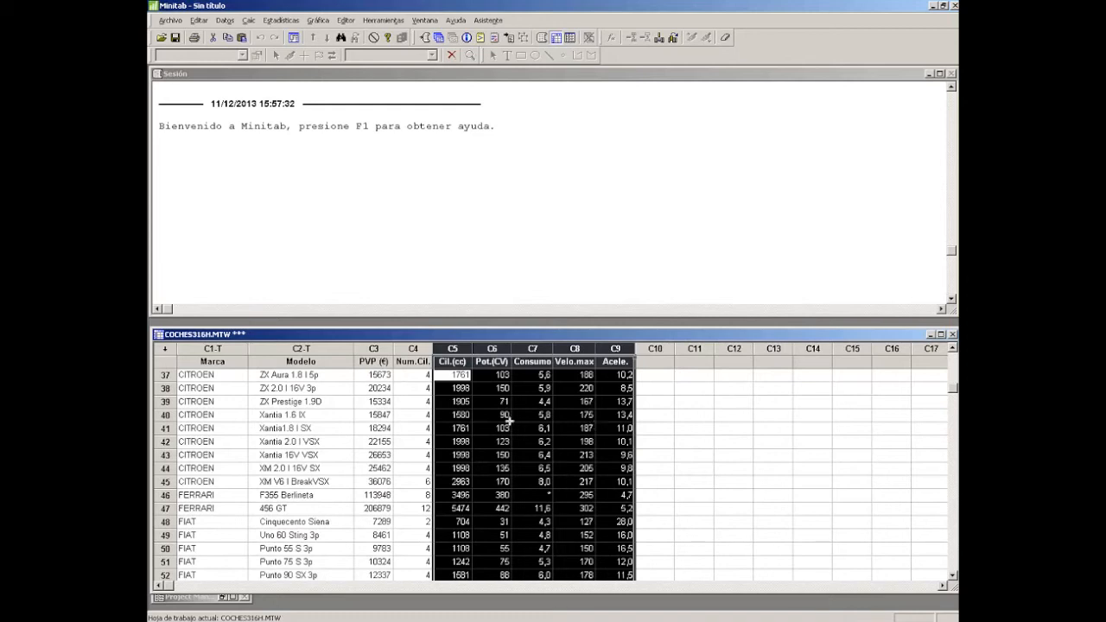
pyautogui.click(212, 348)
pyautogui.click(298, 348)
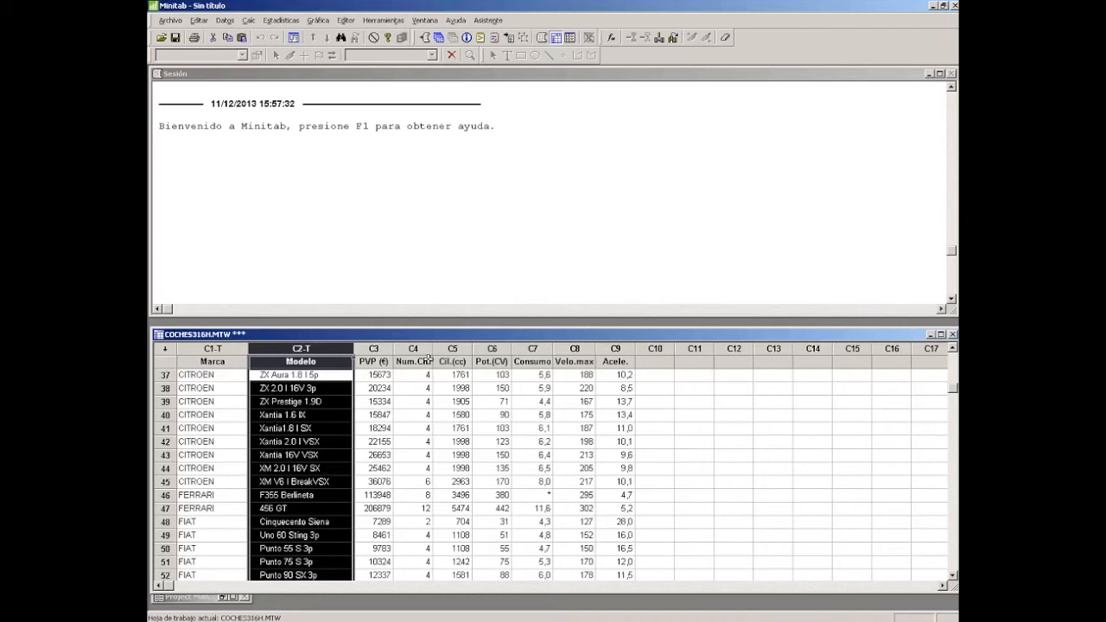
pyautogui.moveTo(421, 348); pyautogui.dragTo(655, 348)
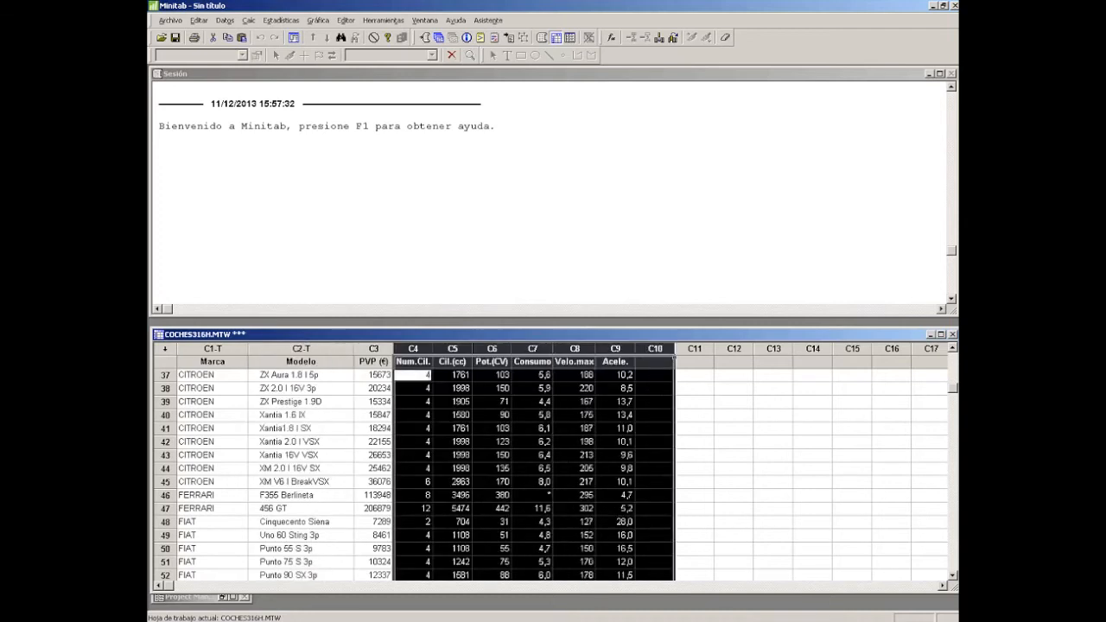
pyautogui.click(519, 440)
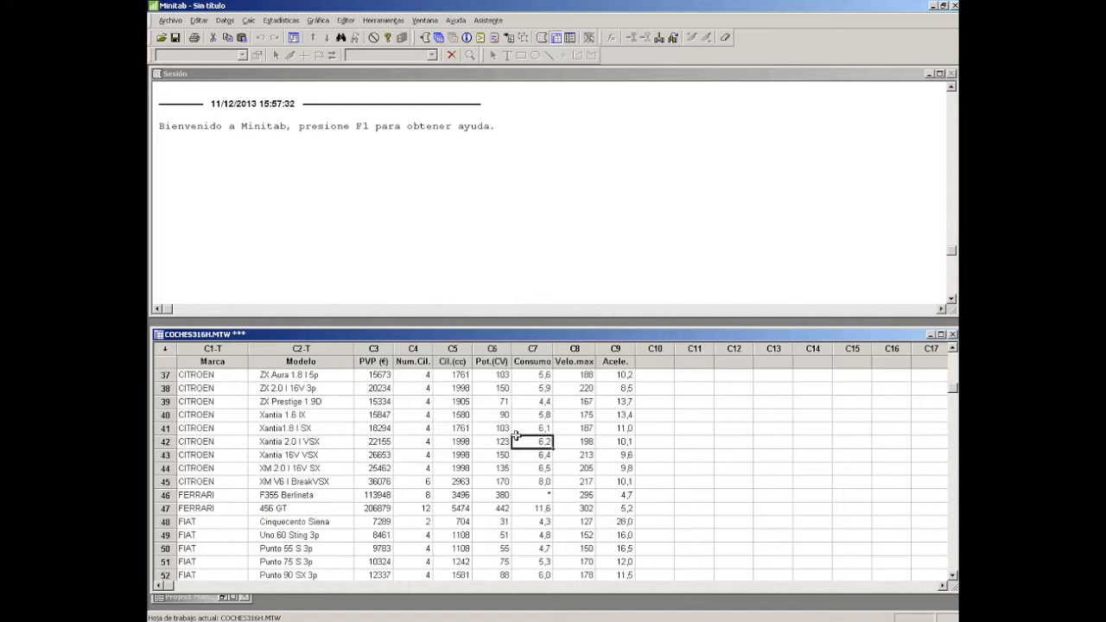
# Highlight the PVP (€) column and compare it with the columns Num.Cil. through Acele., clearing the selection at the end
pyautogui.click(373, 348)
pyautogui.moveTo(412, 348); pyautogui.dragTo(620, 349)
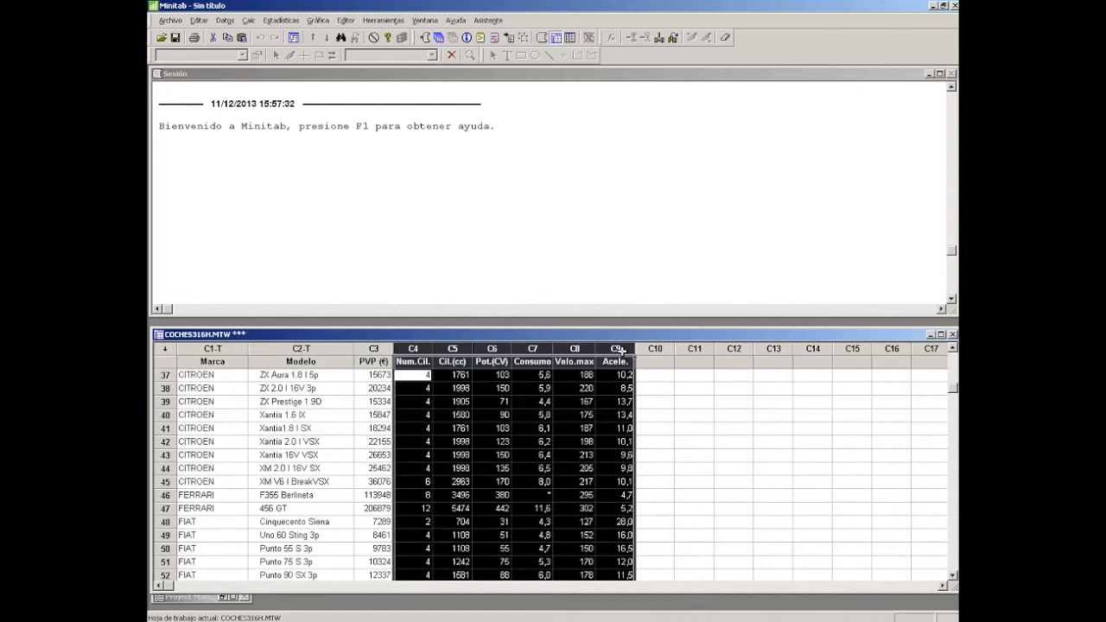
pyautogui.click(630, 415)
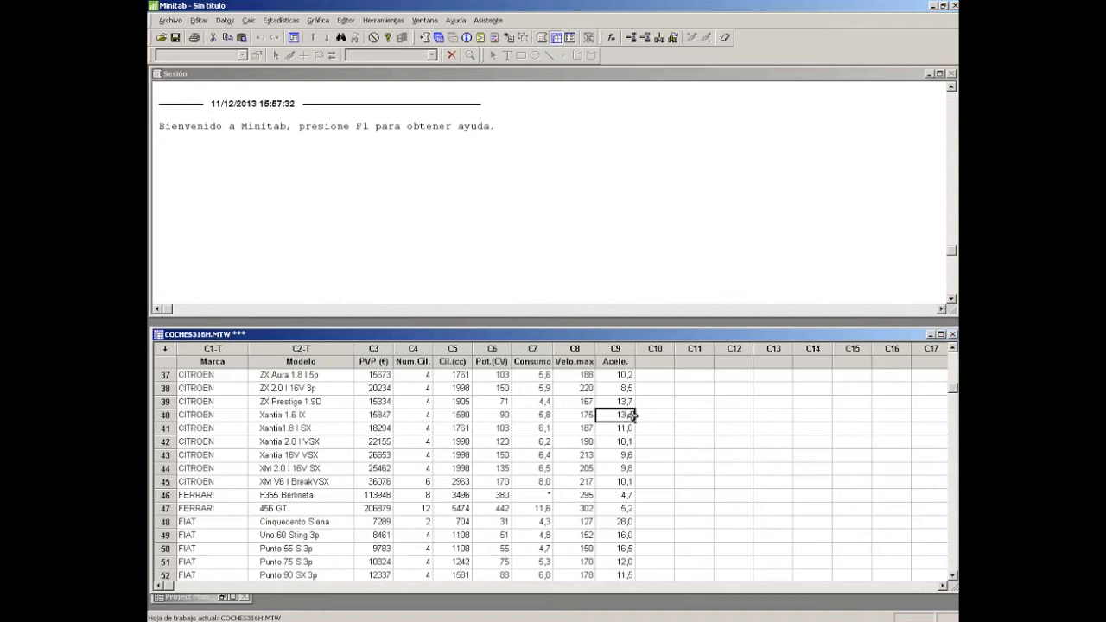
pyautogui.click(414, 349)
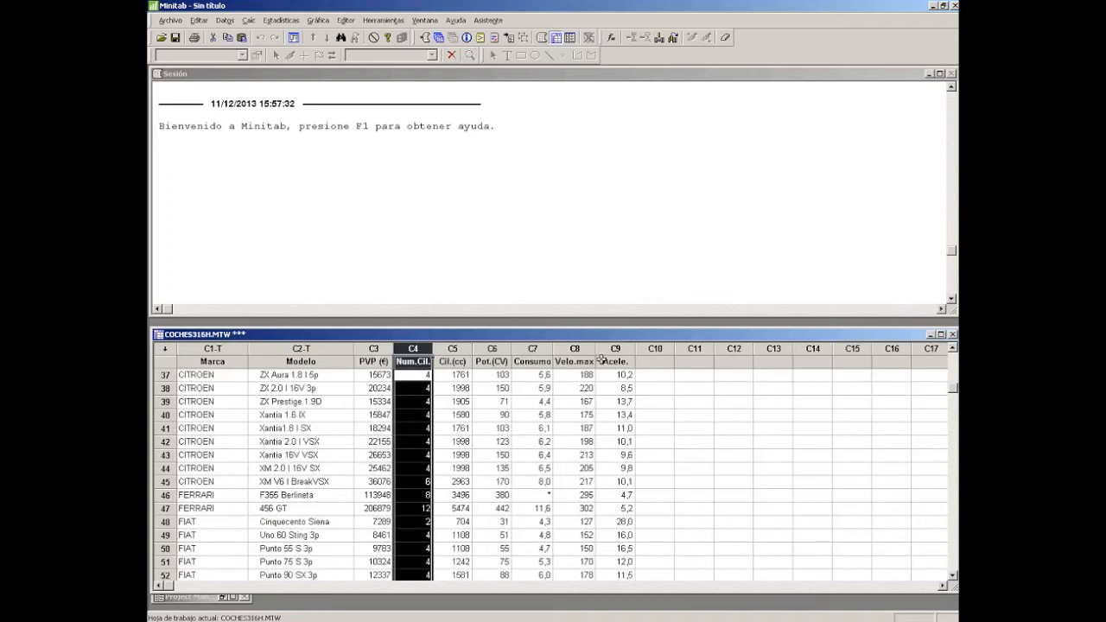
pyautogui.click(357, 348)
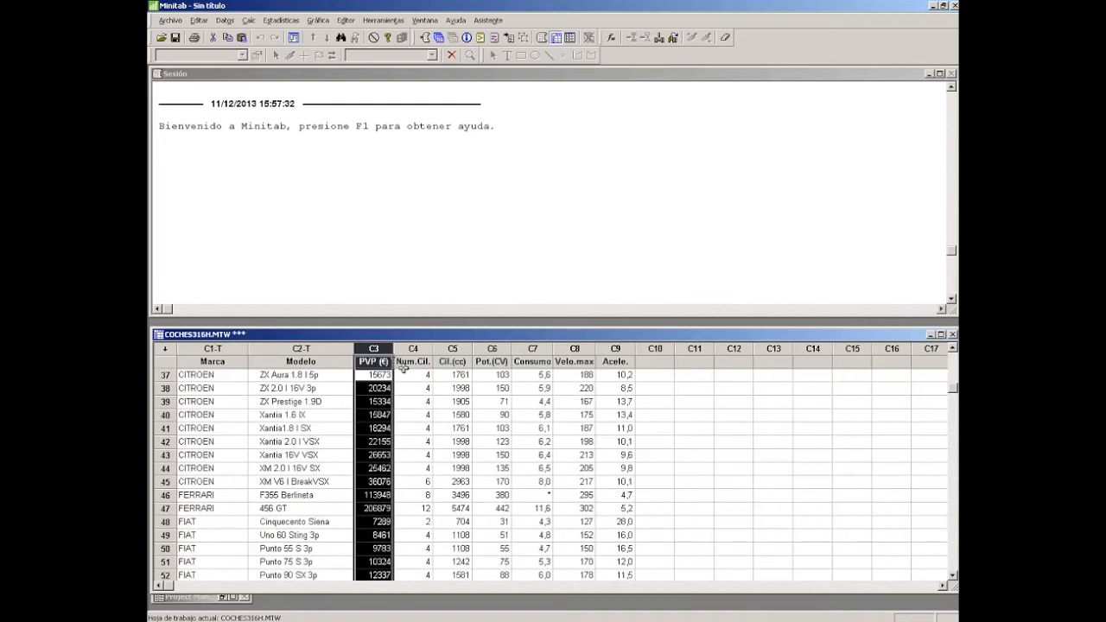
pyautogui.moveTo(396, 348); pyautogui.dragTo(627, 348)
pyautogui.click(518, 506)
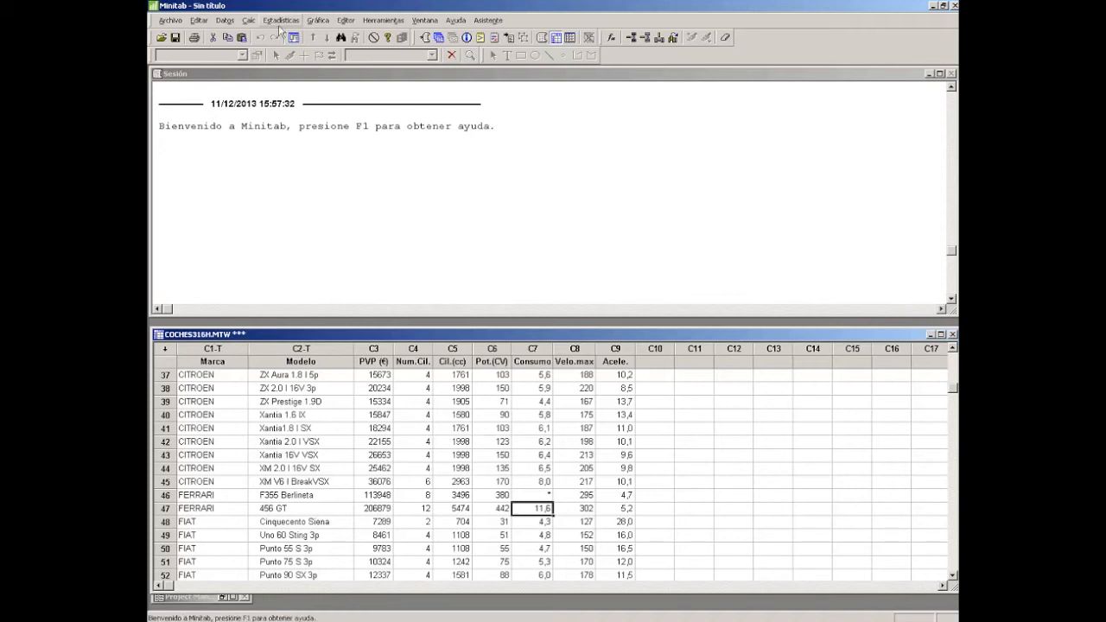
# Create a simple matrix plot of the variables PVP (€) through Acele. and maximize the graph window
pyautogui.click(318, 20)
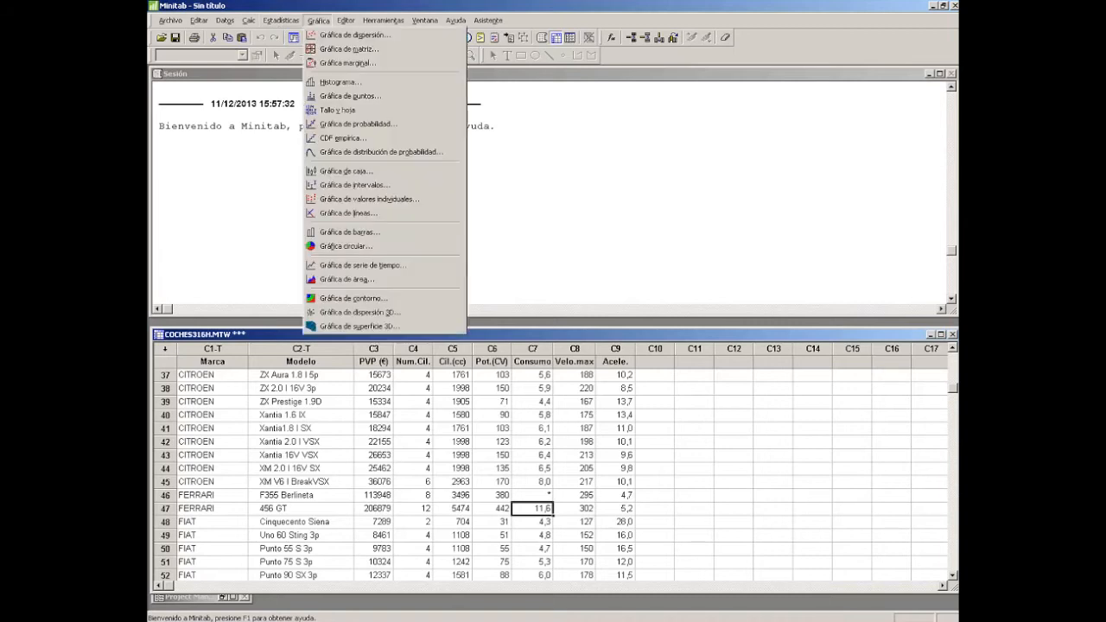
pyautogui.click(329, 49)
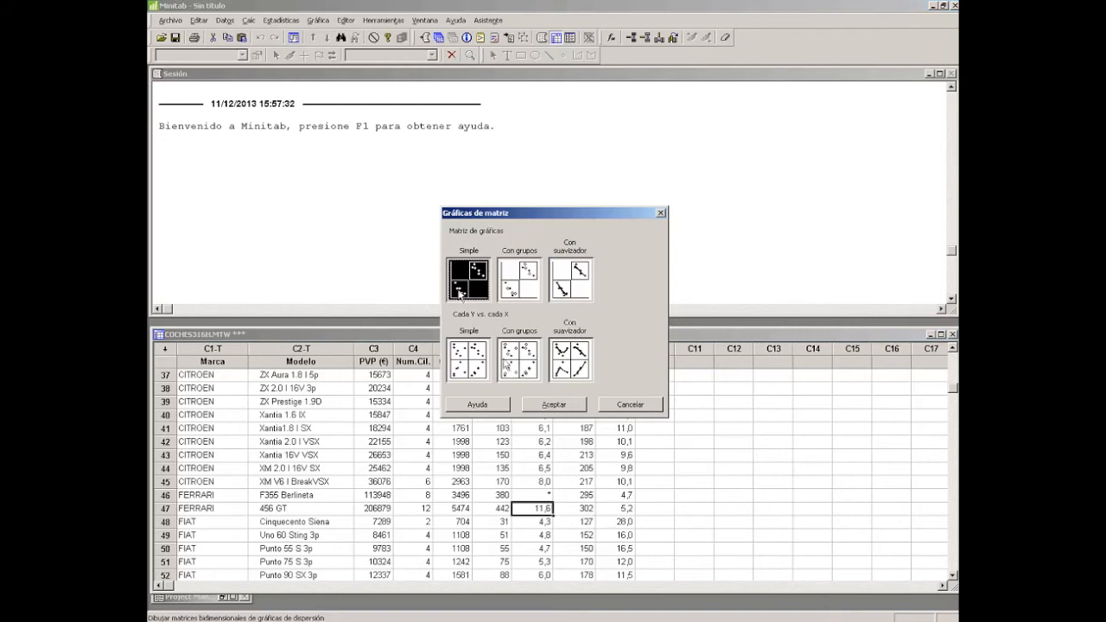
pyautogui.click(547, 406)
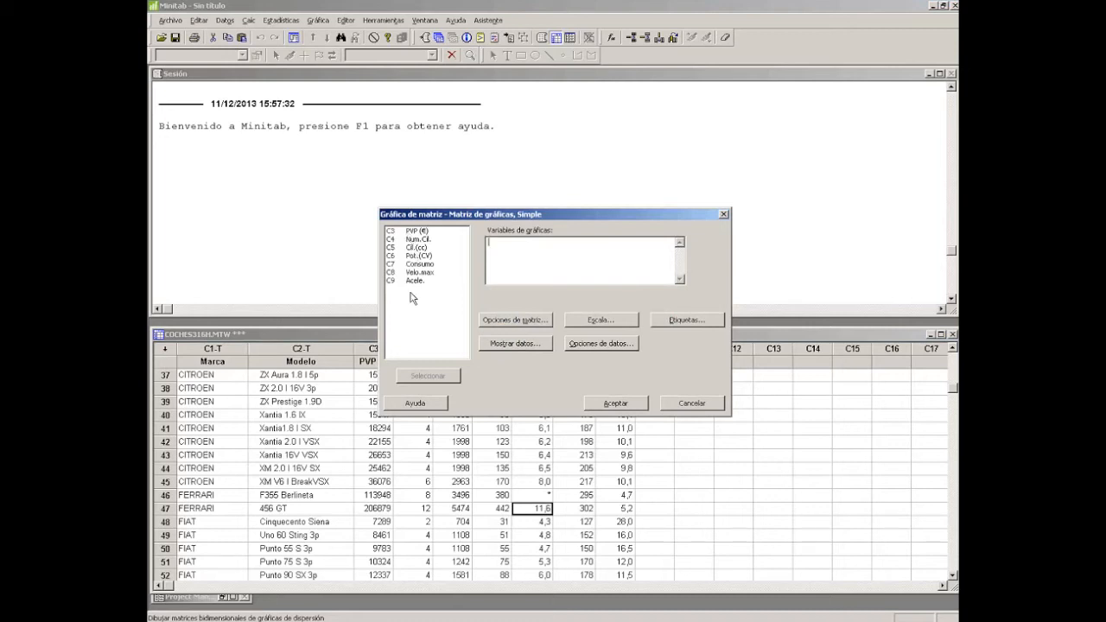
pyautogui.click(400, 234)
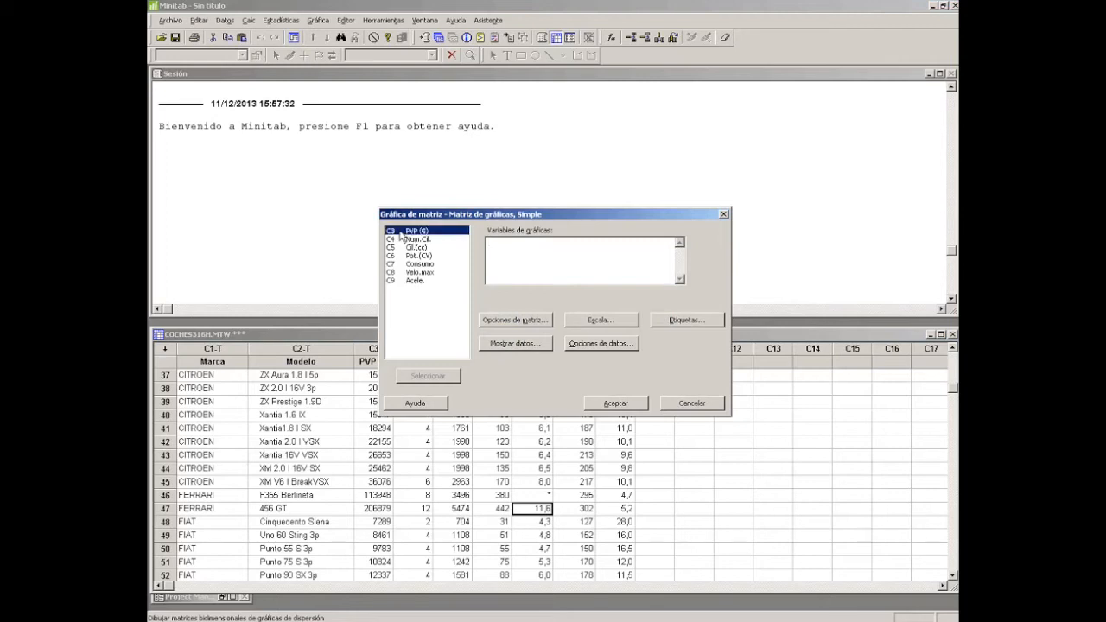
pyautogui.keyDown('shift'); pyautogui.click(392, 280); pyautogui.keyUp('shift')
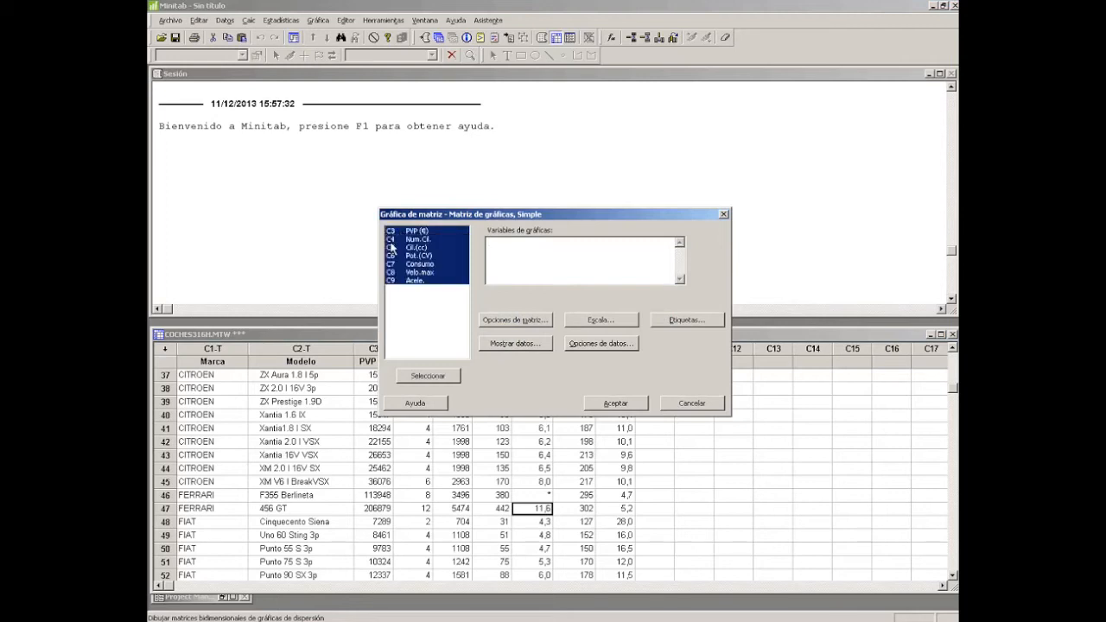
pyautogui.click(428, 375)
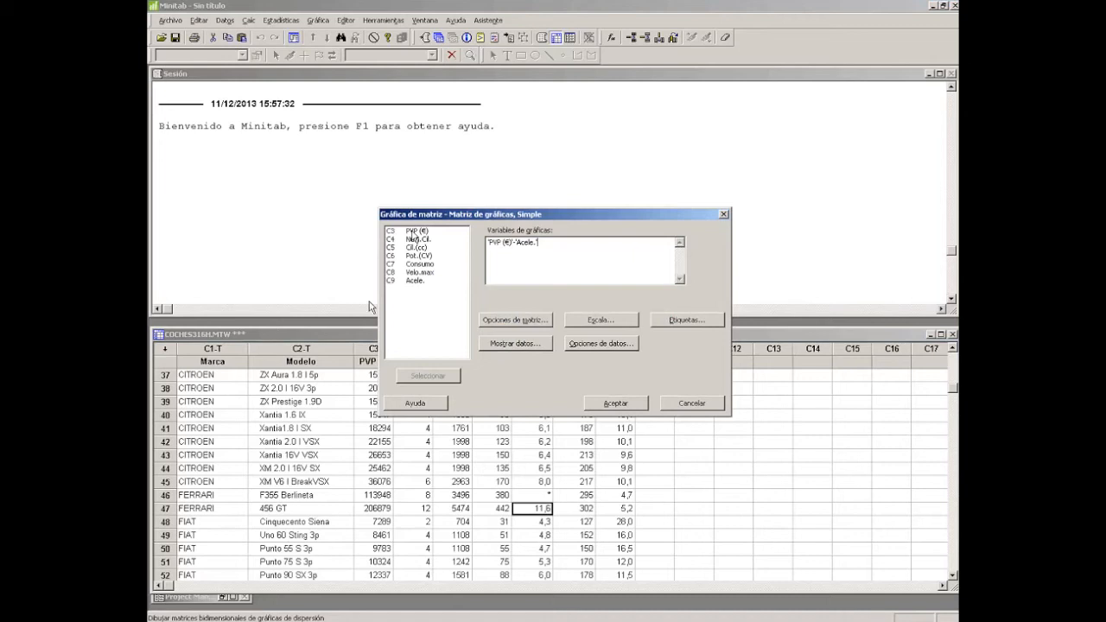
pyautogui.click(607, 402)
pyautogui.moveTo(388, 76); pyautogui.dragTo(581, 116)
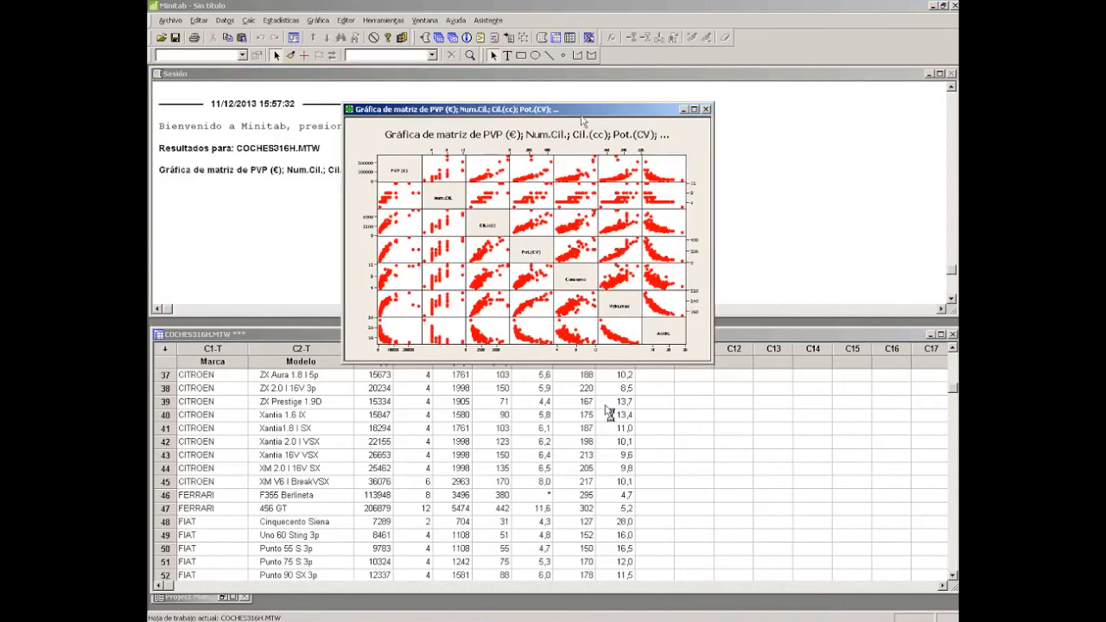
pyautogui.click(694, 108)
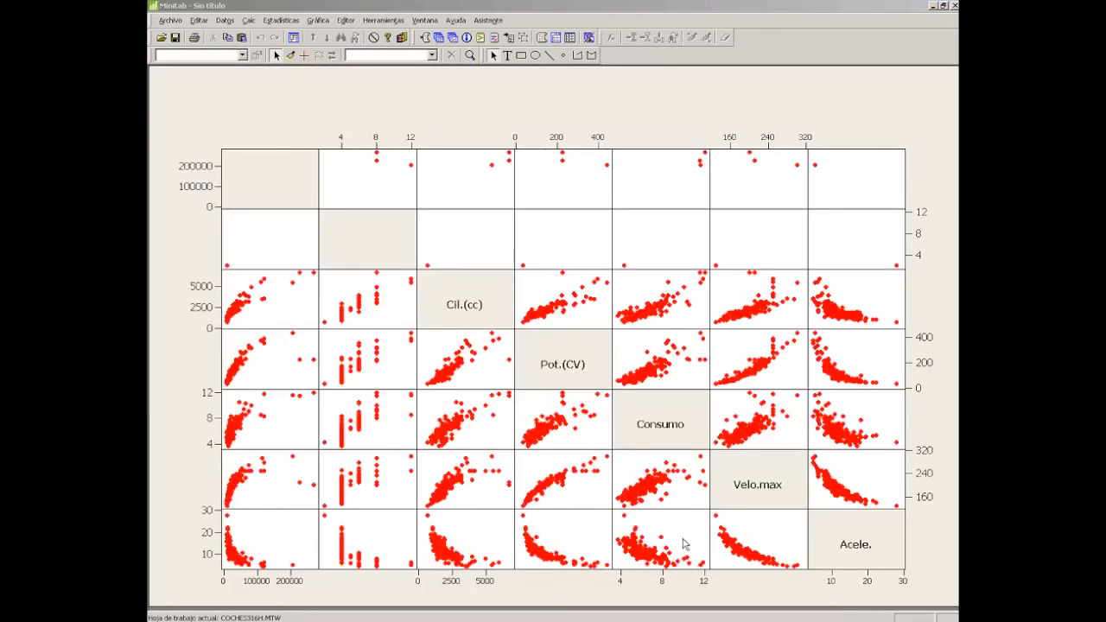
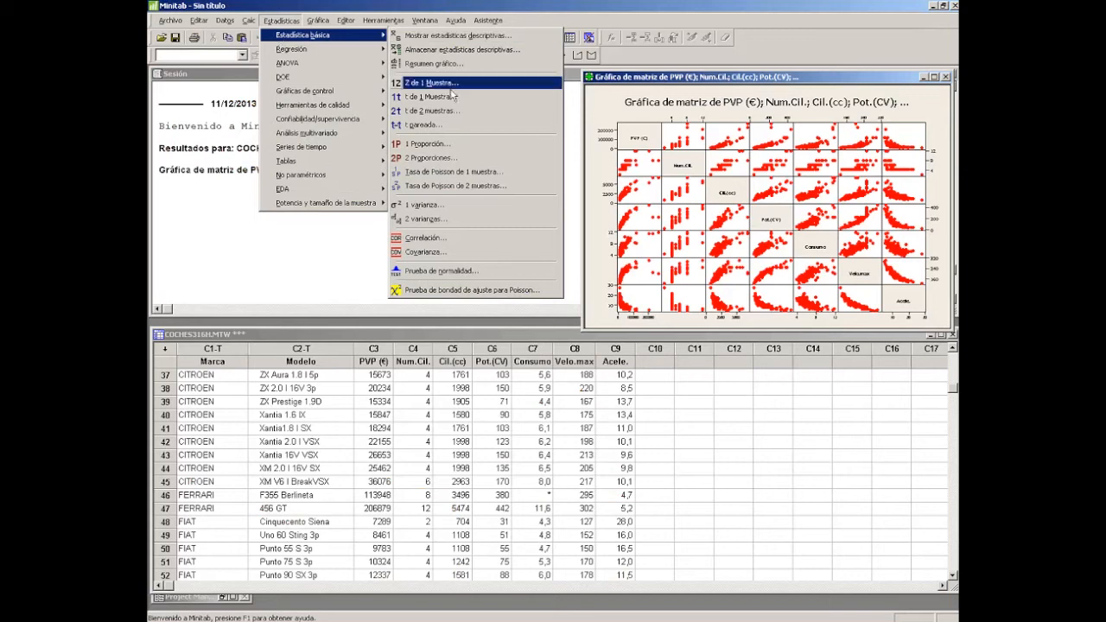
# Calculate the Pearson correlations with p-values for PVP (€) through Acele. and enlarge the session window to show the correlation table
pyautogui.click(420, 247)
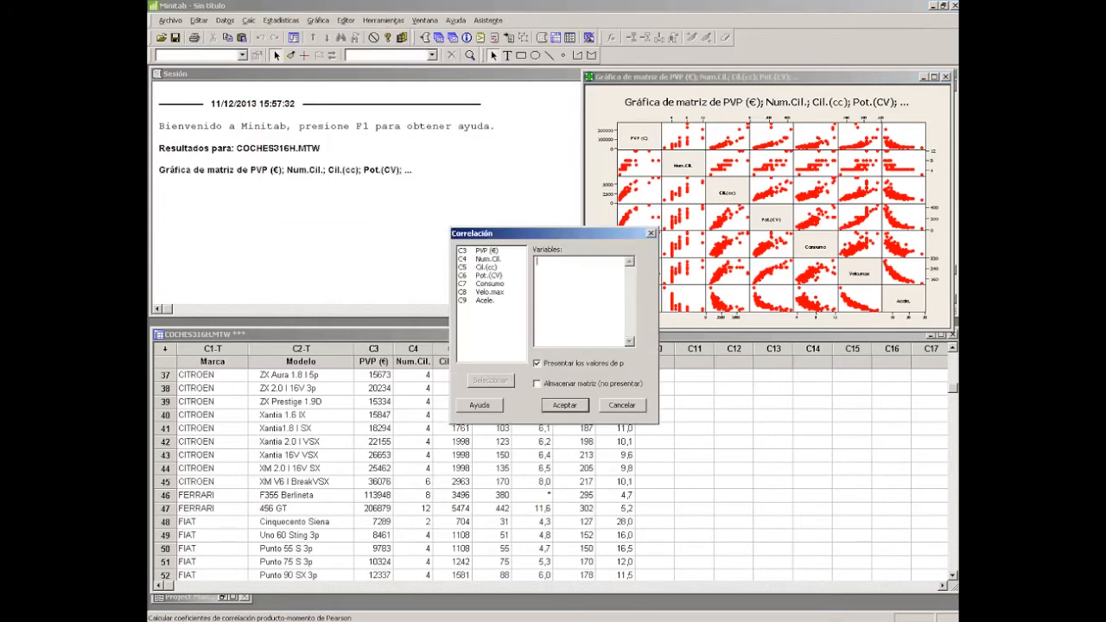
pyautogui.click(468, 252)
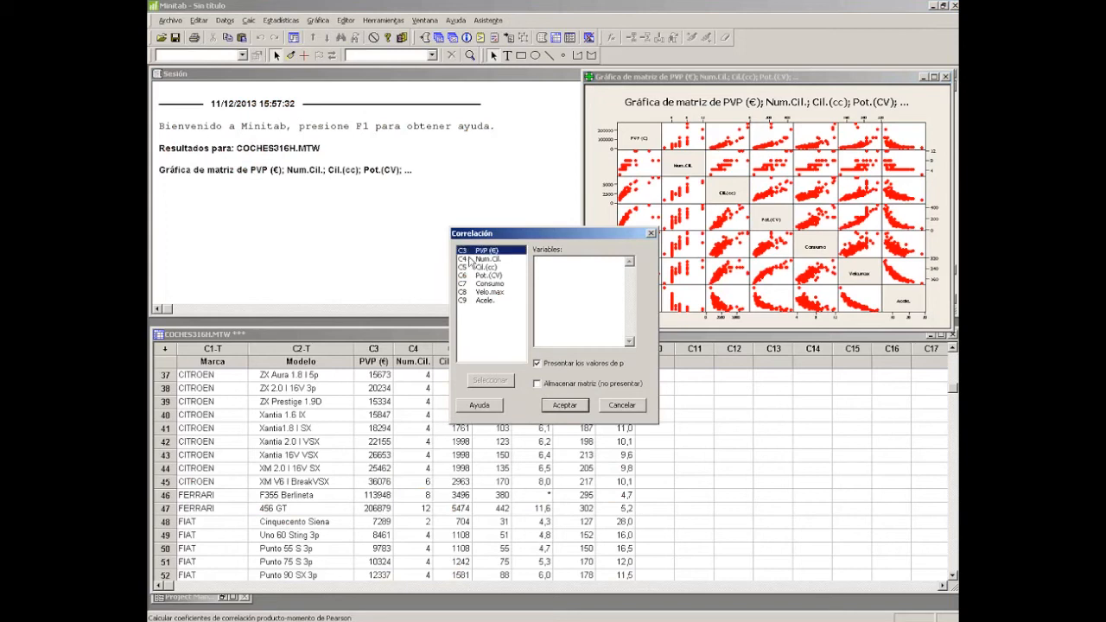
pyautogui.keyDown('shift'); pyautogui.click(481, 300); pyautogui.keyUp('shift')
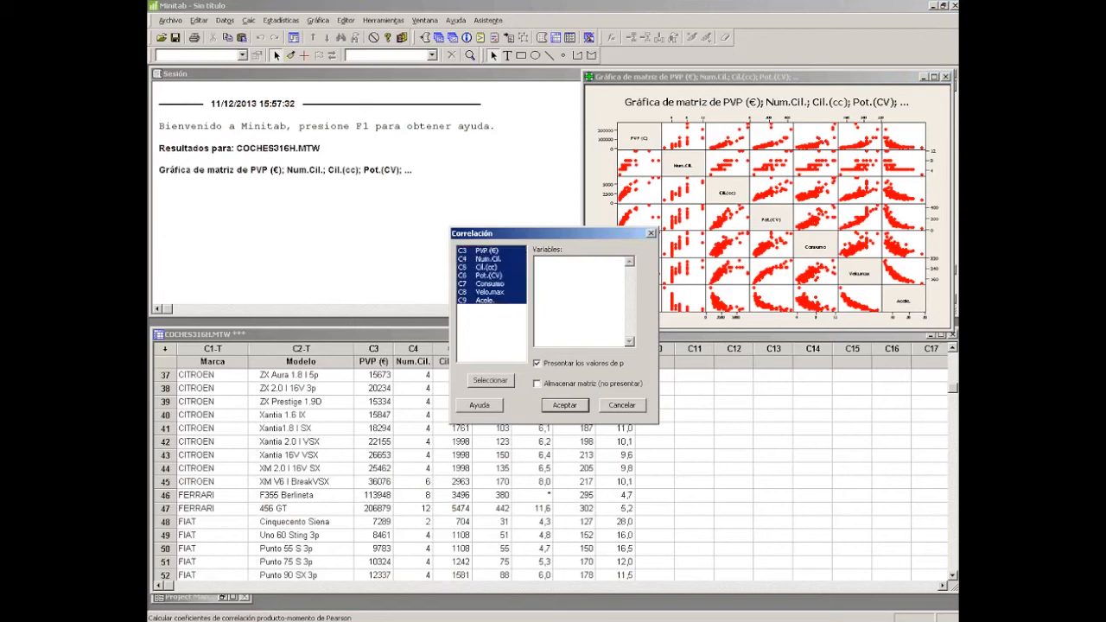
pyautogui.click(490, 380)
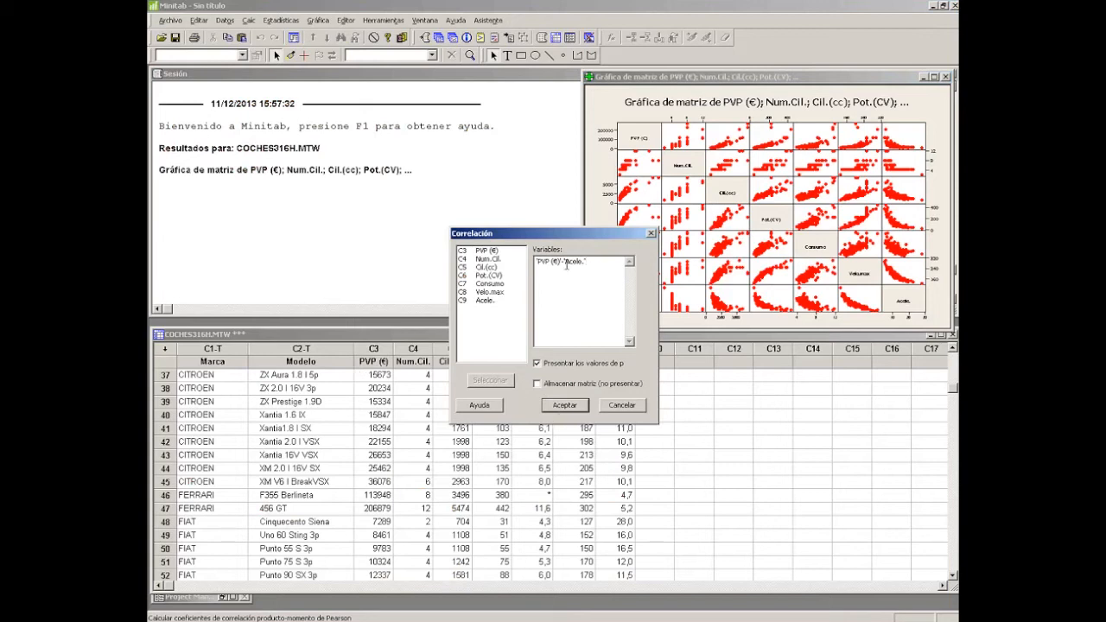
pyautogui.click(557, 407)
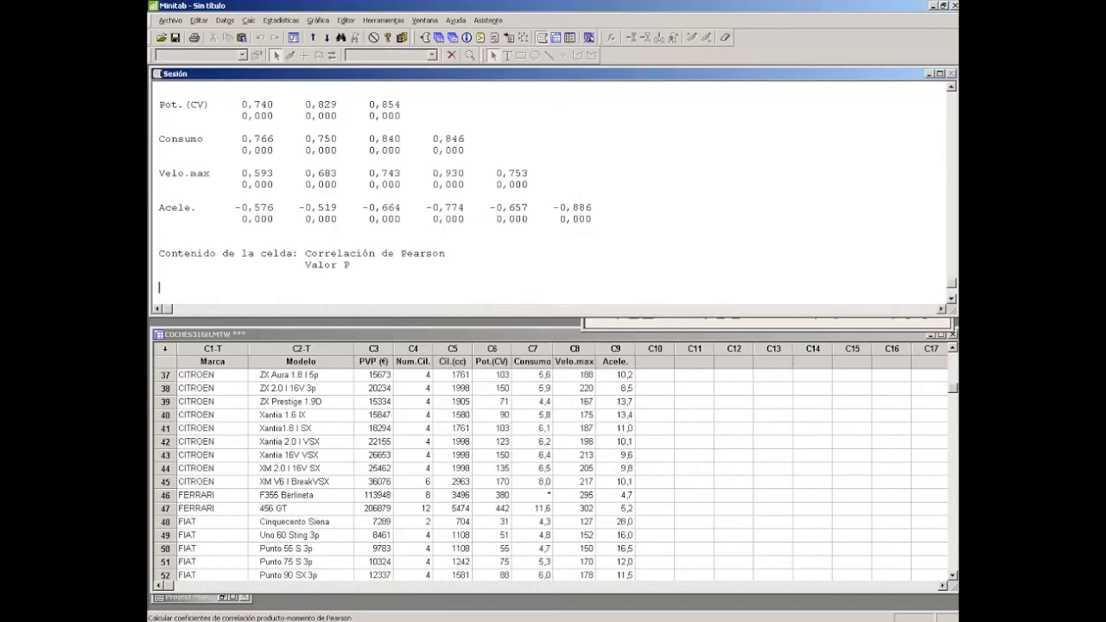
pyautogui.moveTo(380, 315); pyautogui.dragTo(380, 452)
pyautogui.scroll(5, 325, 294)
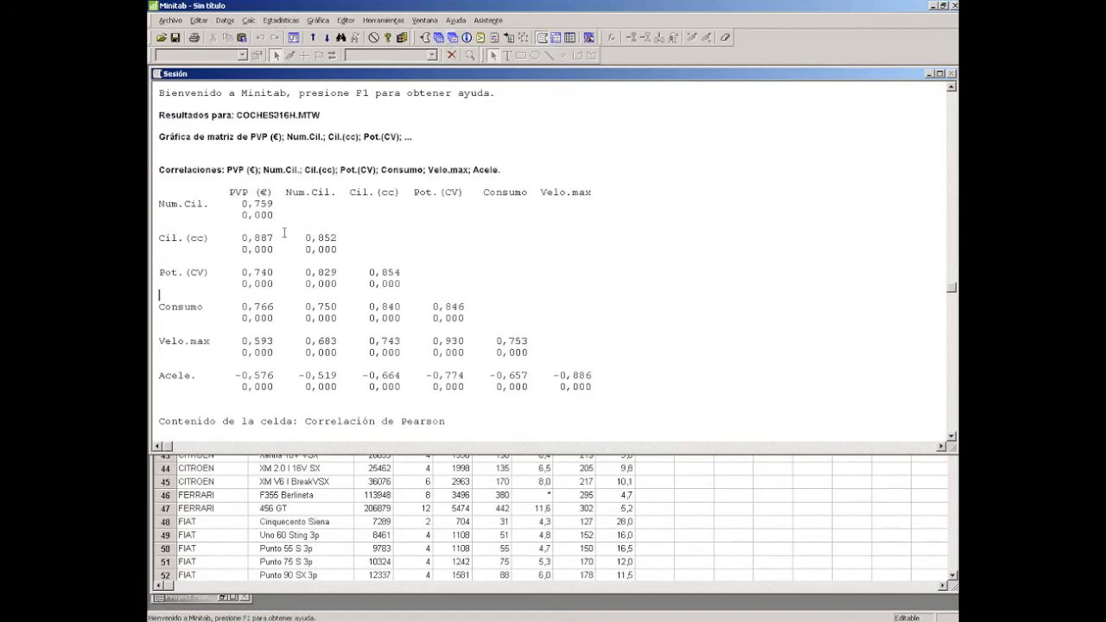
# Bring the matrix plot up beside the correlation table and highlight the correlation coefficient between PVP (€) and Num.Cil
pyautogui.click(424, 20)
pyautogui.click(484, 185)
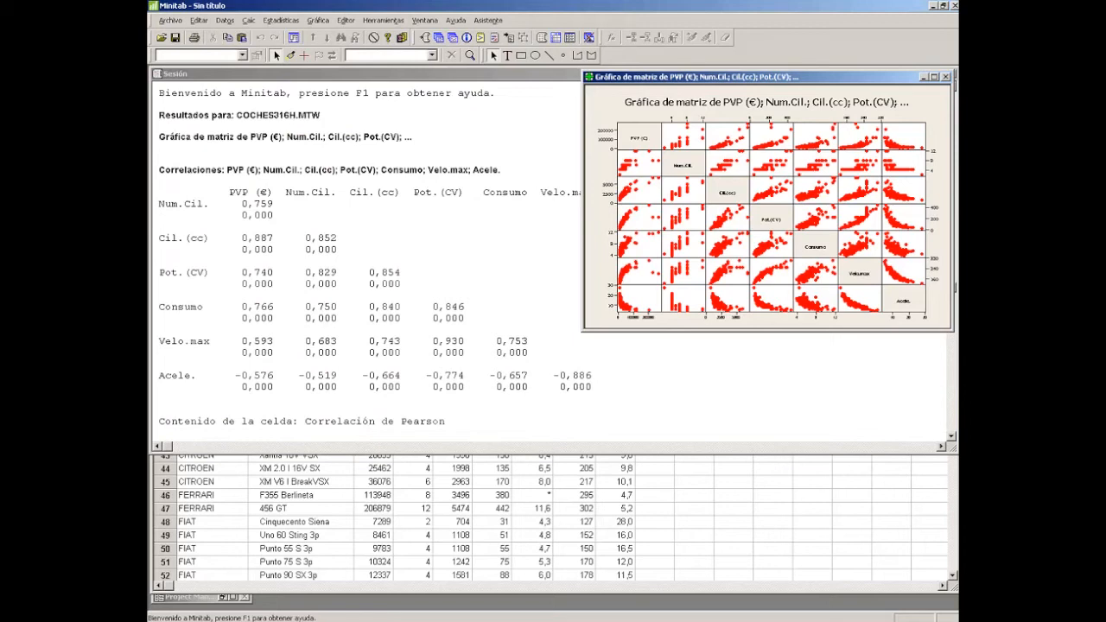
pyautogui.moveTo(875, 316)
pyautogui.moveTo(231, 205); pyautogui.dragTo(263, 205)
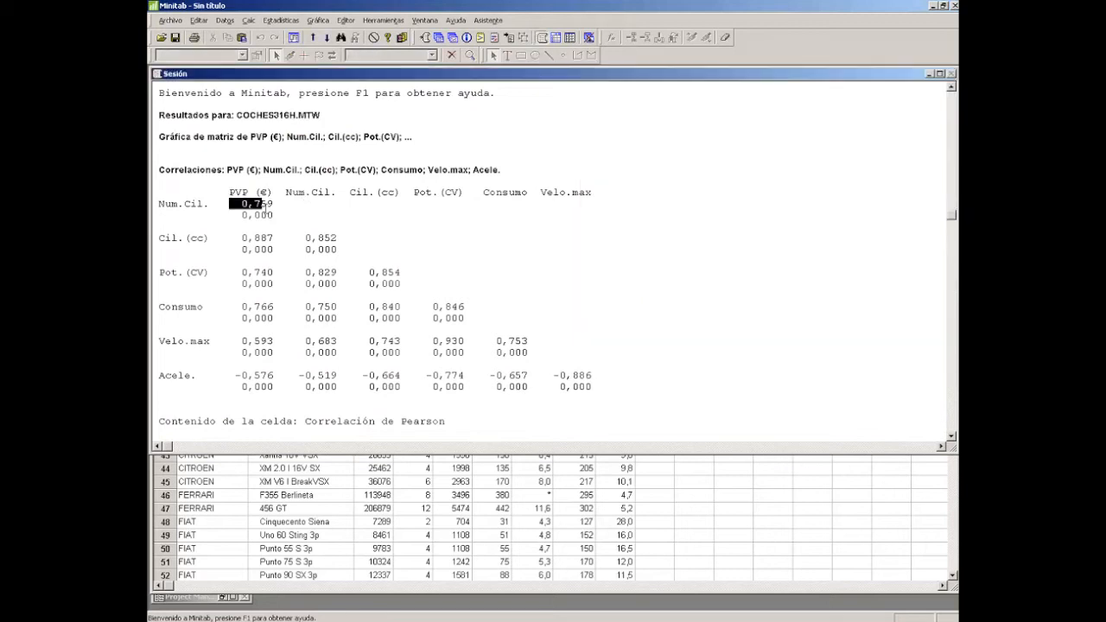
pyautogui.click(273, 204)
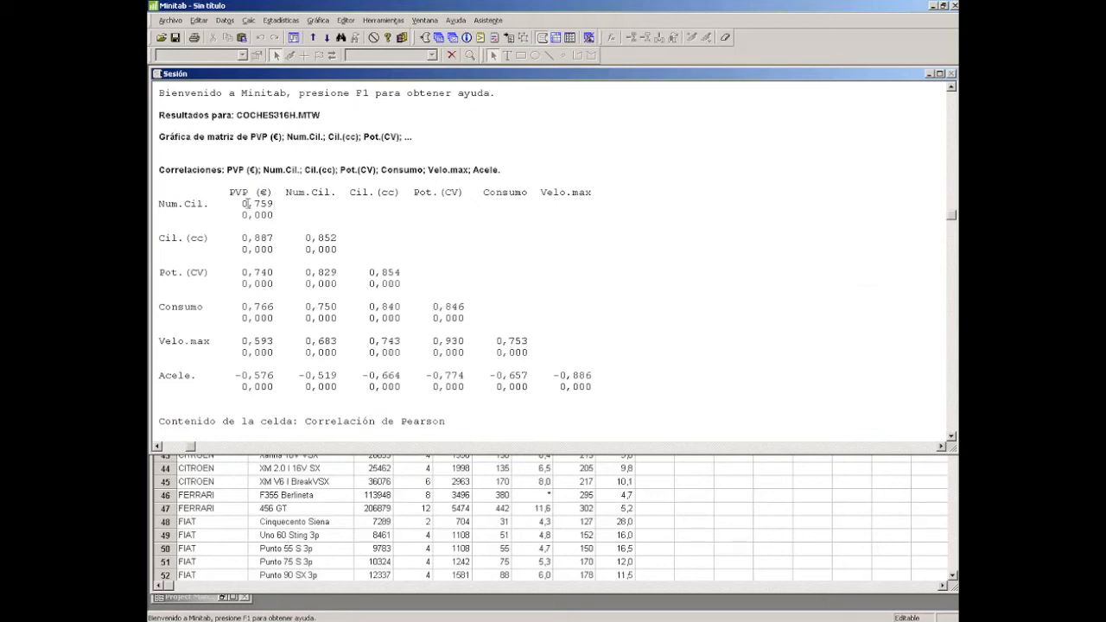
pyautogui.moveTo(242, 204); pyautogui.dragTo(278, 204)
# Highlight the coefficients of PVP (€) with Cil.(cc), Pot.(CV) and Consumo, and of Num.Cil. with Pot.(CV) and Consumo
pyautogui.moveTo(242, 238); pyautogui.dragTo(286, 238)
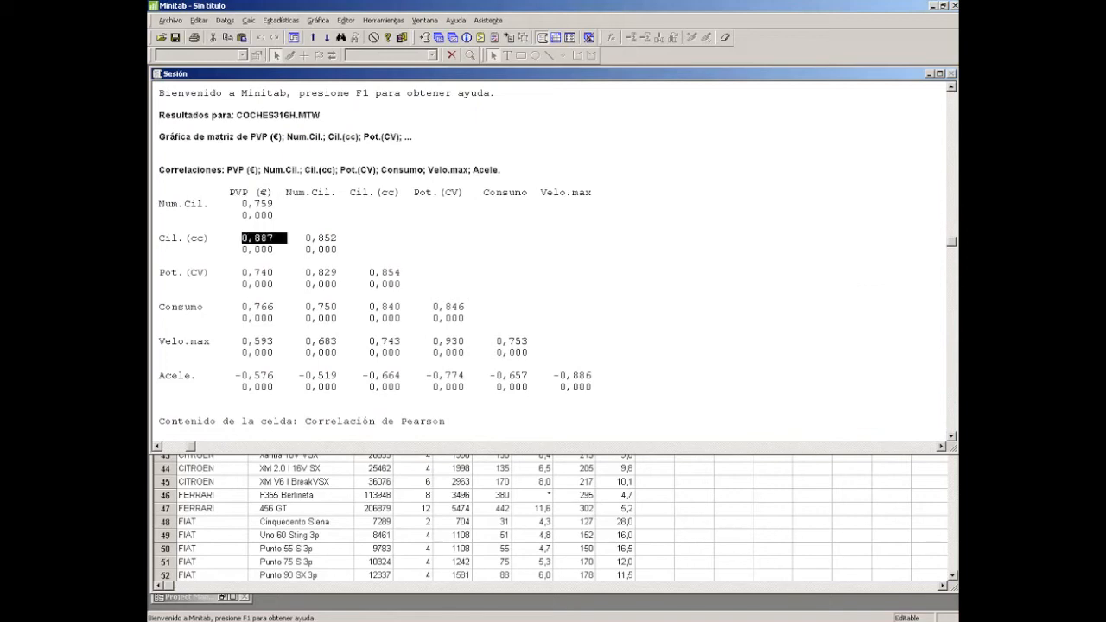
pyautogui.moveTo(242, 272); pyautogui.dragTo(276, 272)
pyautogui.moveTo(242, 307); pyautogui.dragTo(283, 306)
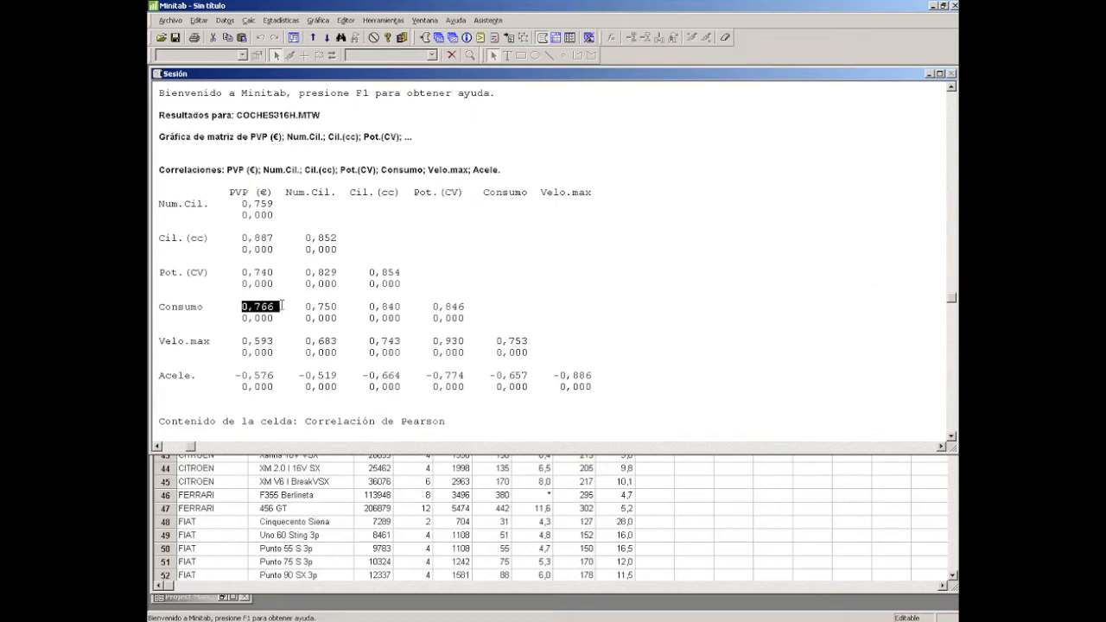
pyautogui.moveTo(235, 272); pyautogui.dragTo(283, 271)
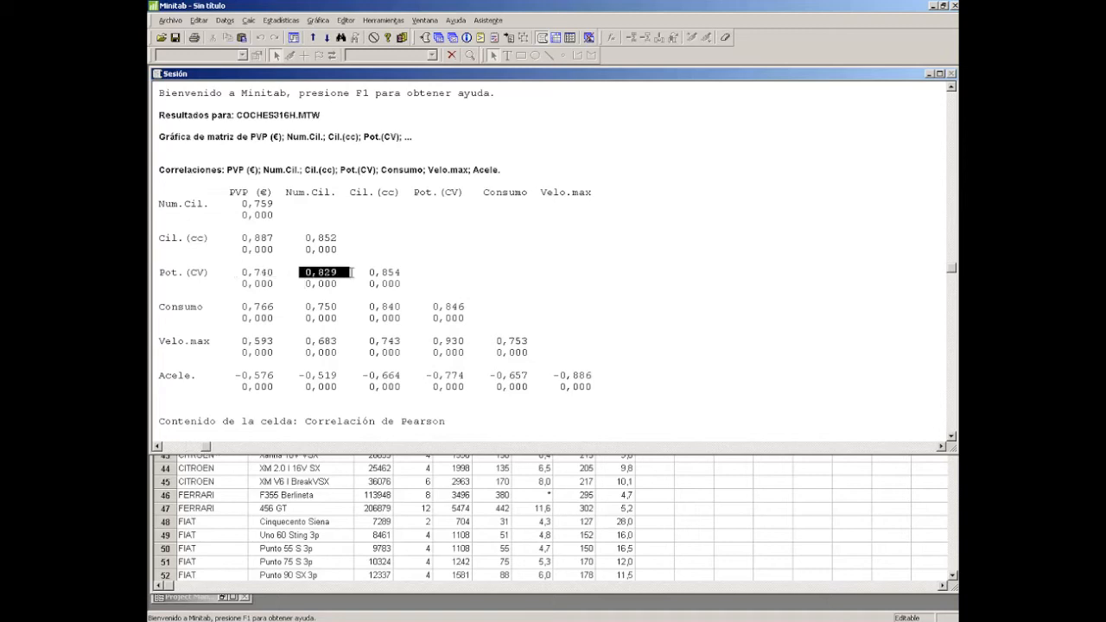
pyautogui.moveTo(299, 307); pyautogui.dragTo(343, 308)
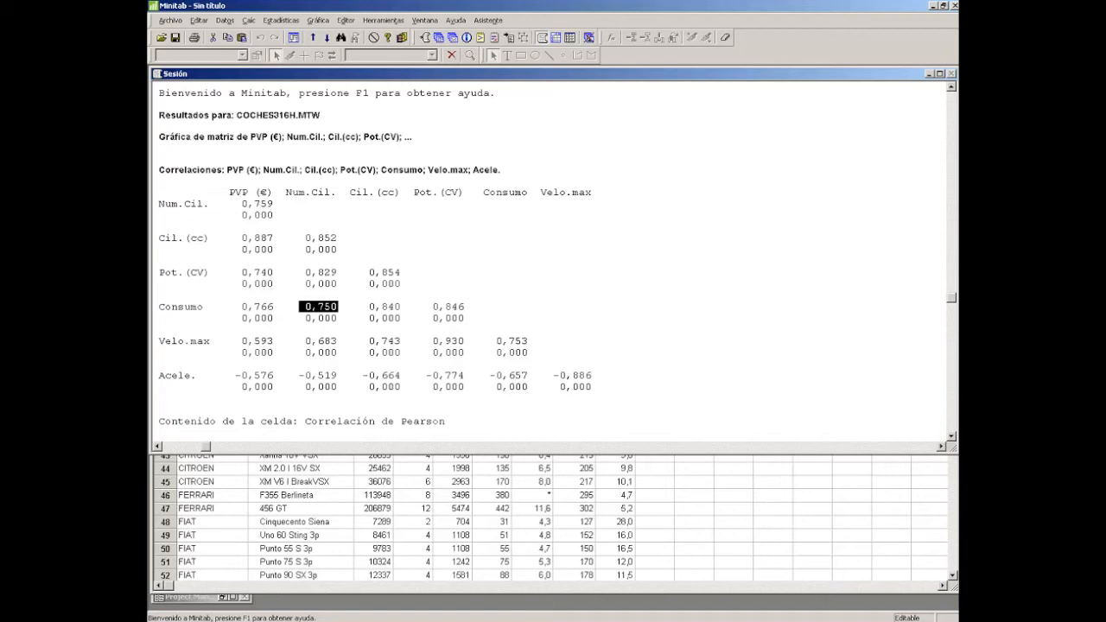
# Compare the Velo.max and Acele. correlations with PVP (€) against the matrix plot, and highlight the Acele. coefficient in the session
pyautogui.click(257, 204)
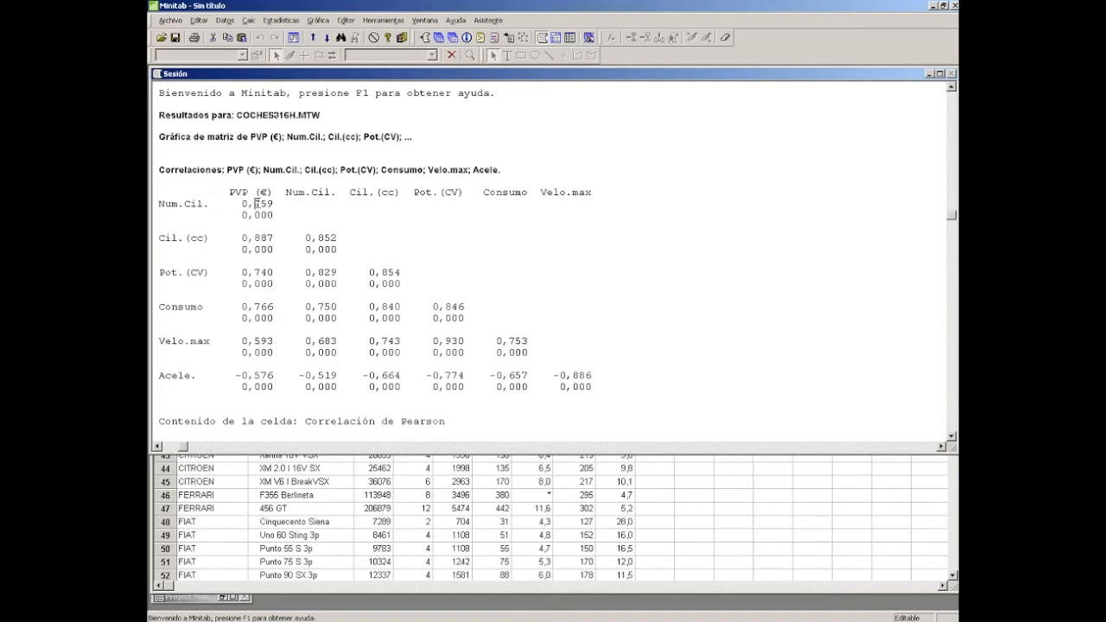
pyautogui.click(269, 342)
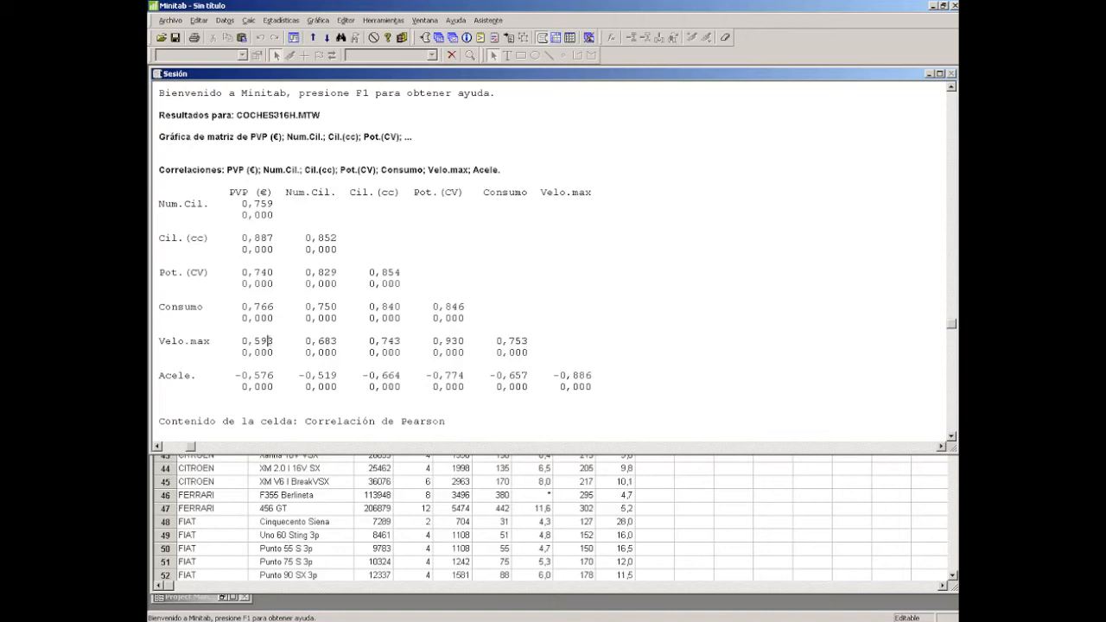
pyautogui.hotkey('alt', 'v')
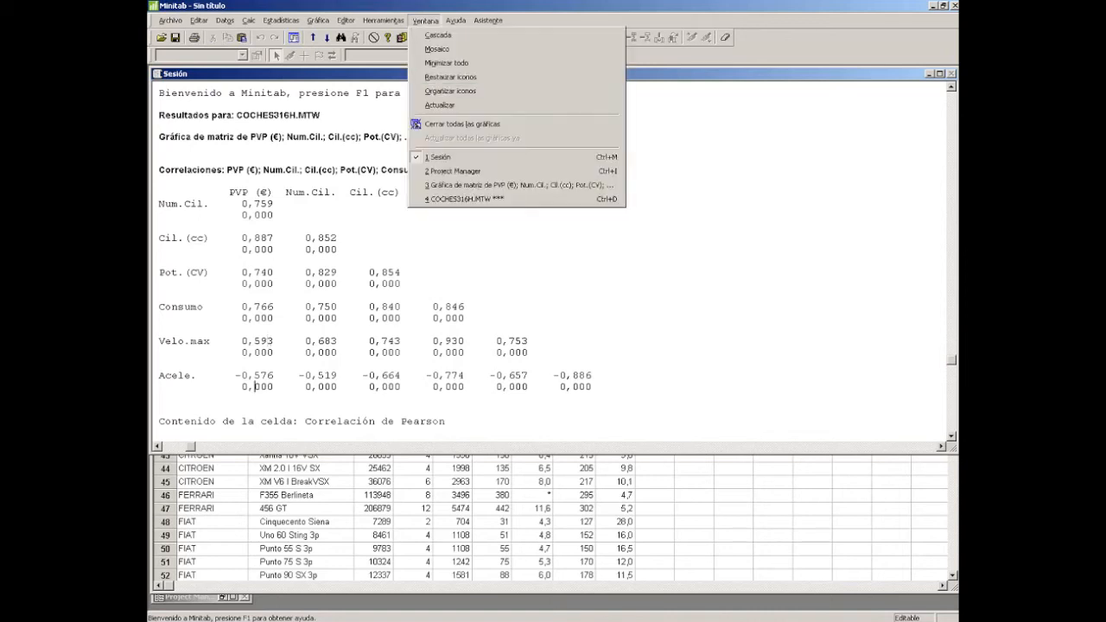
pyautogui.press('3')
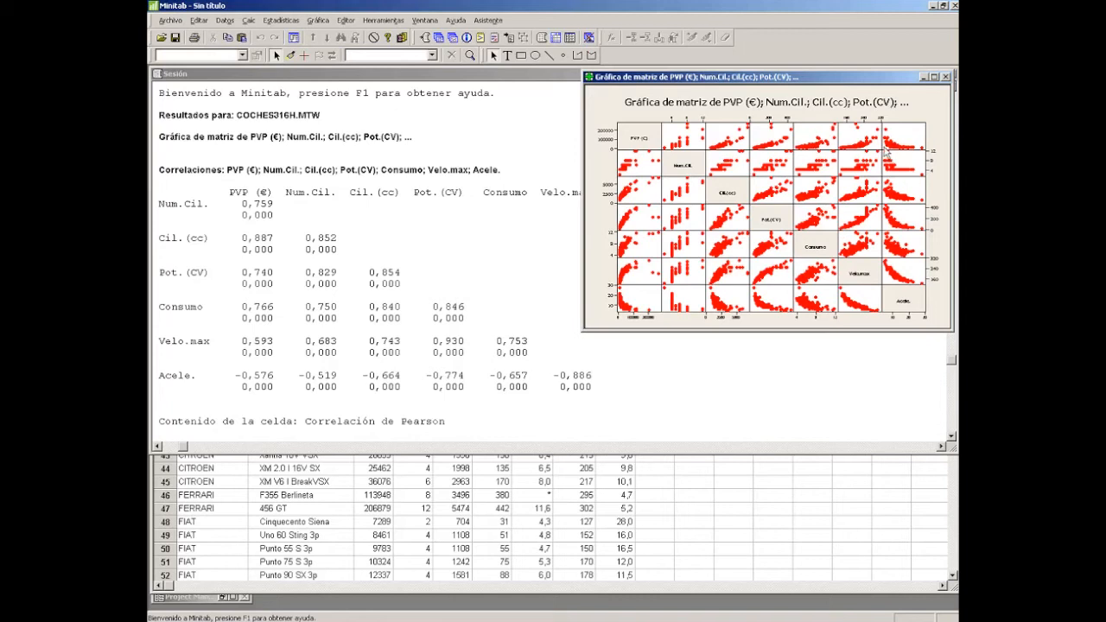
pyautogui.click(313, 359)
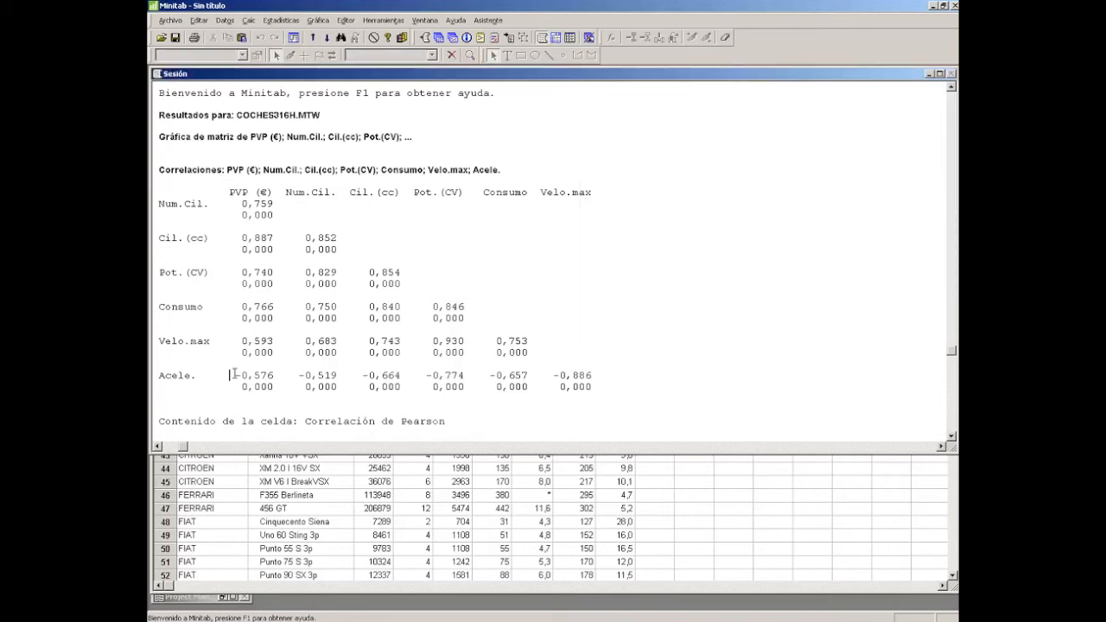
pyautogui.moveTo(230, 375); pyautogui.dragTo(277, 375)
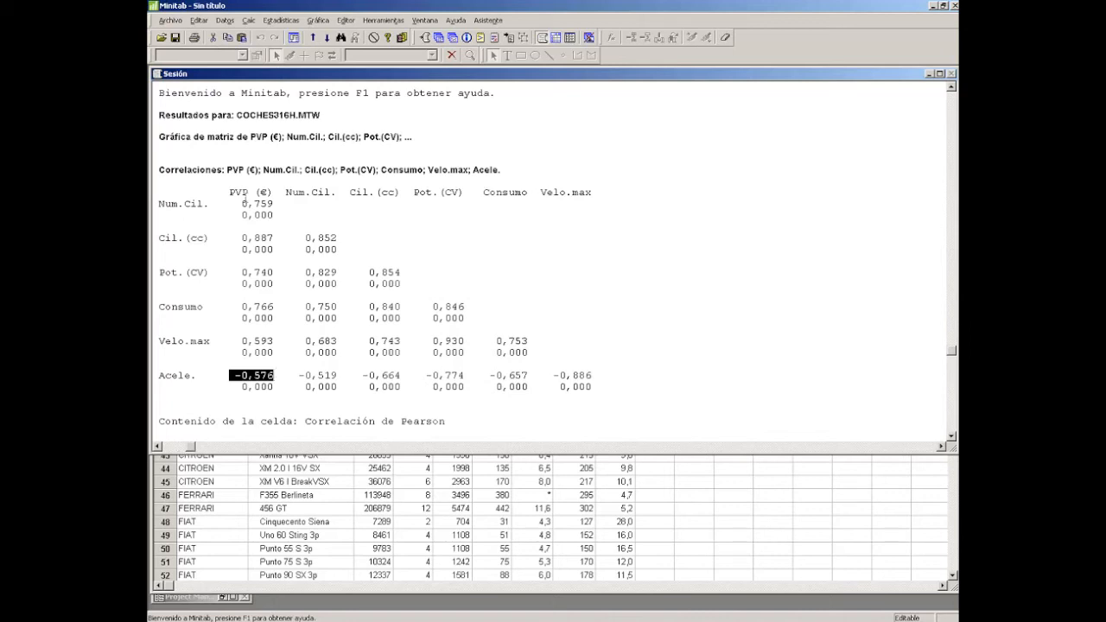
pyautogui.click(261, 304)
pyautogui.click(295, 225)
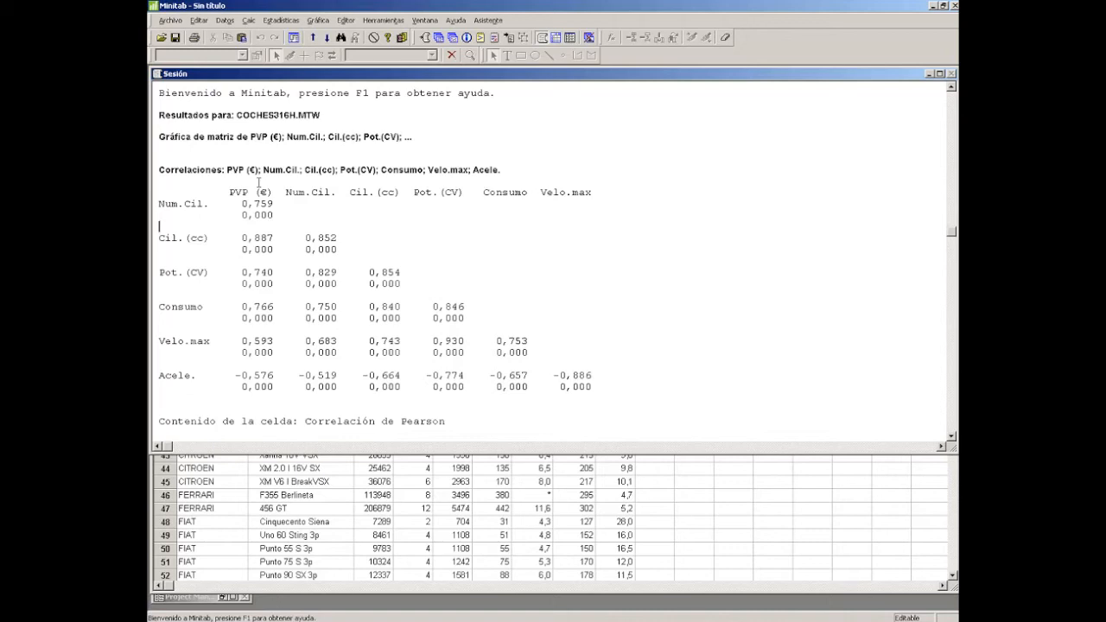
# Examine the Num.Cil. row under PVP (€) in the correlation table and highlight its p-value
pyautogui.click(235, 204)
pyautogui.moveTo(162, 205); pyautogui.dragTo(224, 204)
pyautogui.click(263, 192)
pyautogui.click(231, 204)
pyautogui.click(235, 214)
pyautogui.click(235, 213)
pyautogui.moveTo(234, 213); pyautogui.dragTo(303, 212)
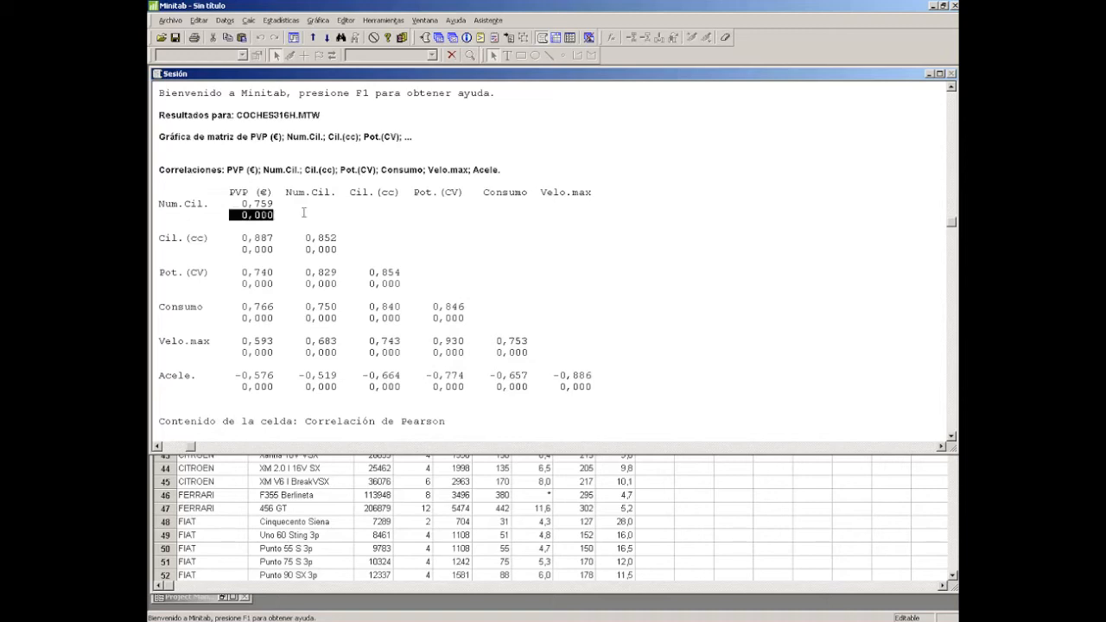
# Create a simple one-Y individual value plot of PVP (€) and maximize its graph window
pyautogui.click(270, 203)
pyautogui.click(275, 204)
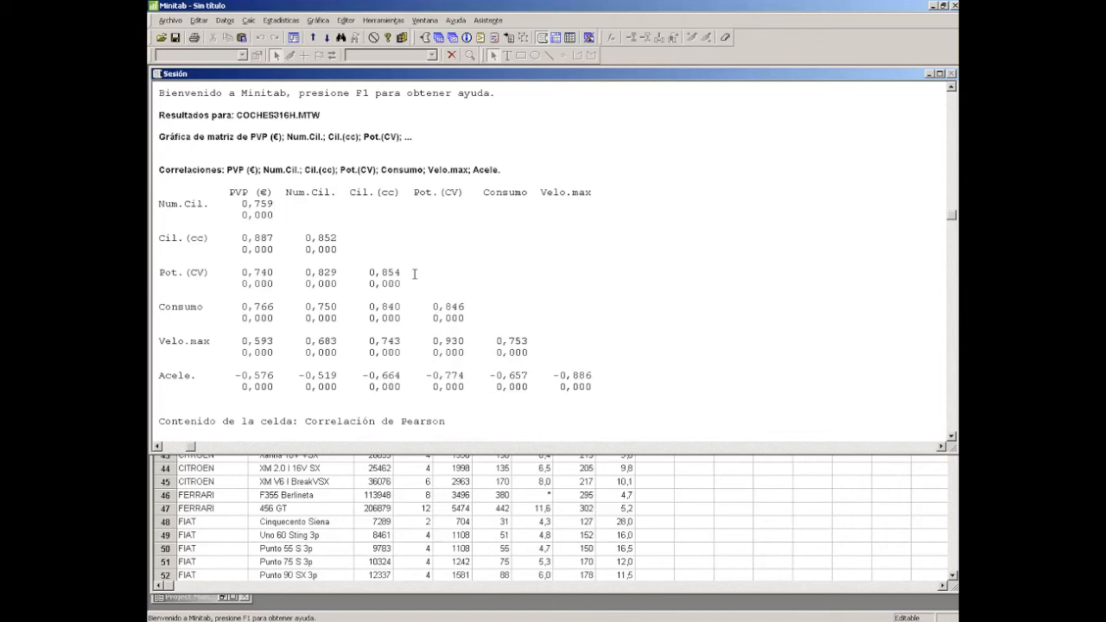
pyautogui.click(318, 20)
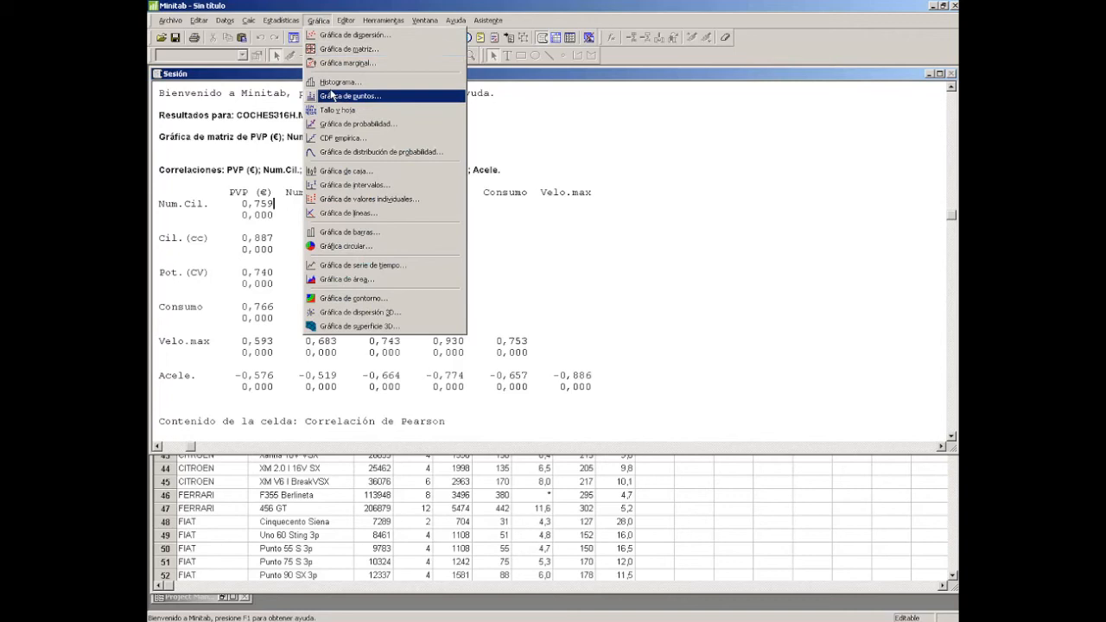
pyautogui.click(334, 204)
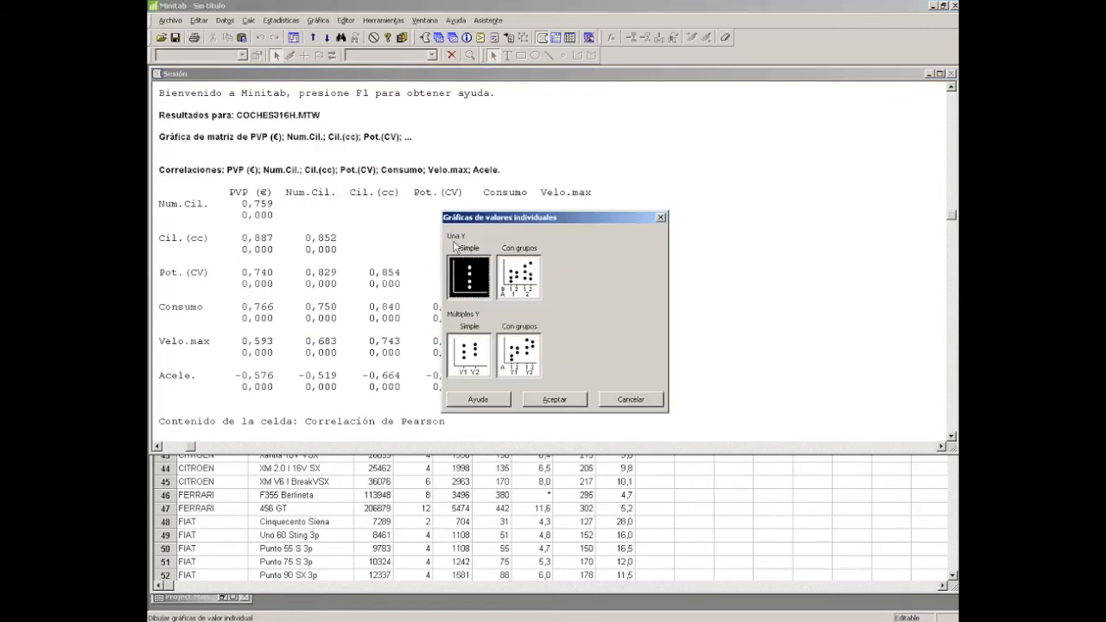
pyautogui.click(553, 400)
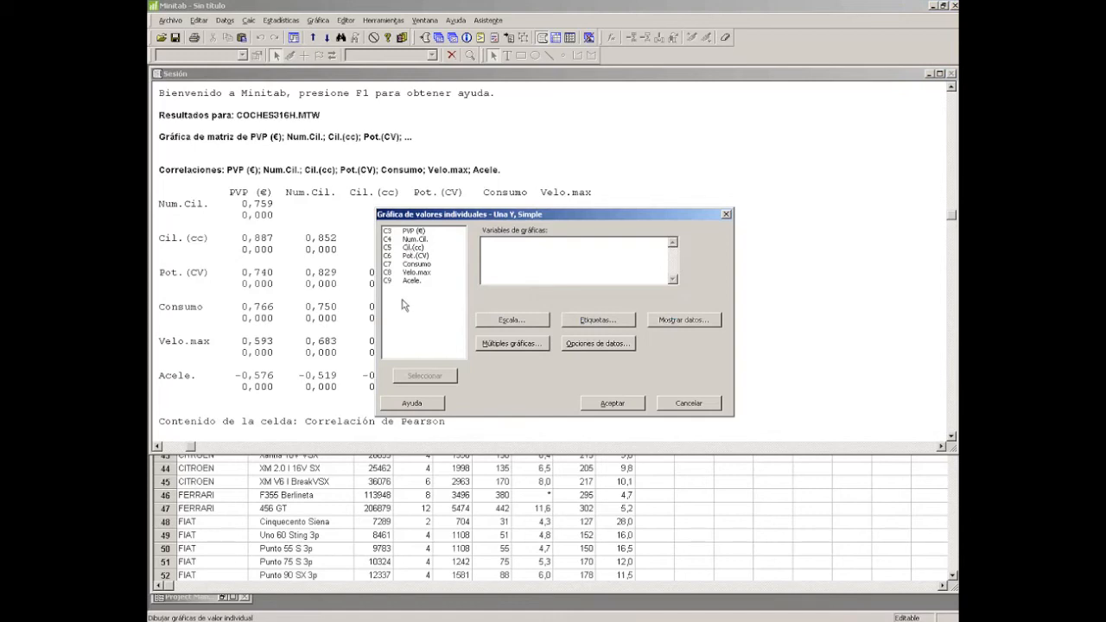
pyautogui.click(406, 232)
pyautogui.doubleClick(404, 231)
pyautogui.click(615, 403)
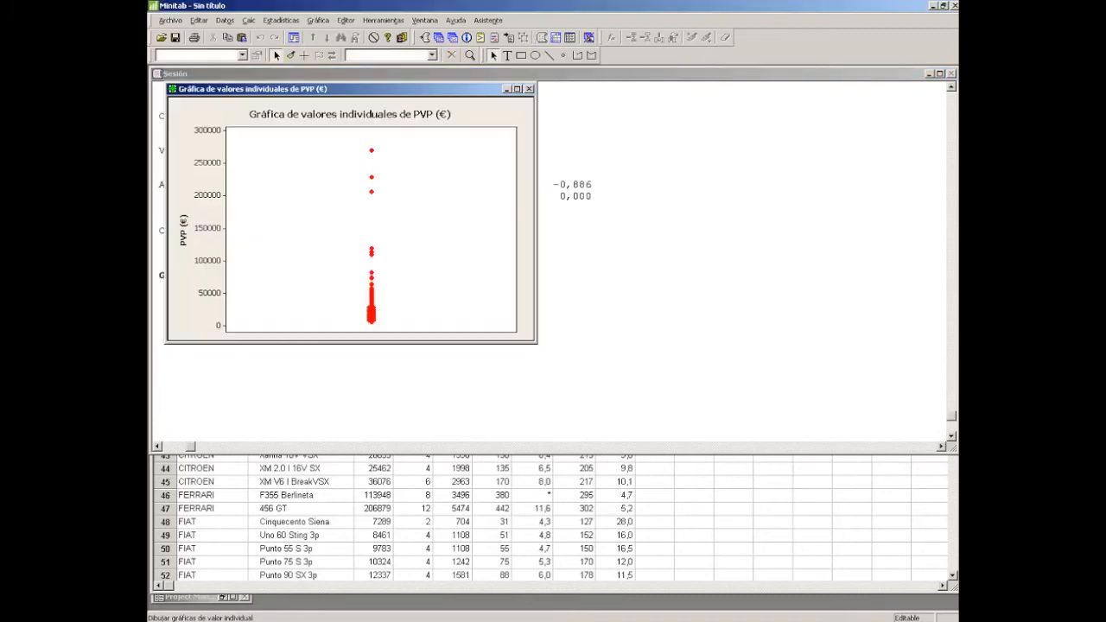
pyautogui.moveTo(286, 94); pyautogui.dragTo(497, 175)
pyautogui.doubleClick(497, 173)
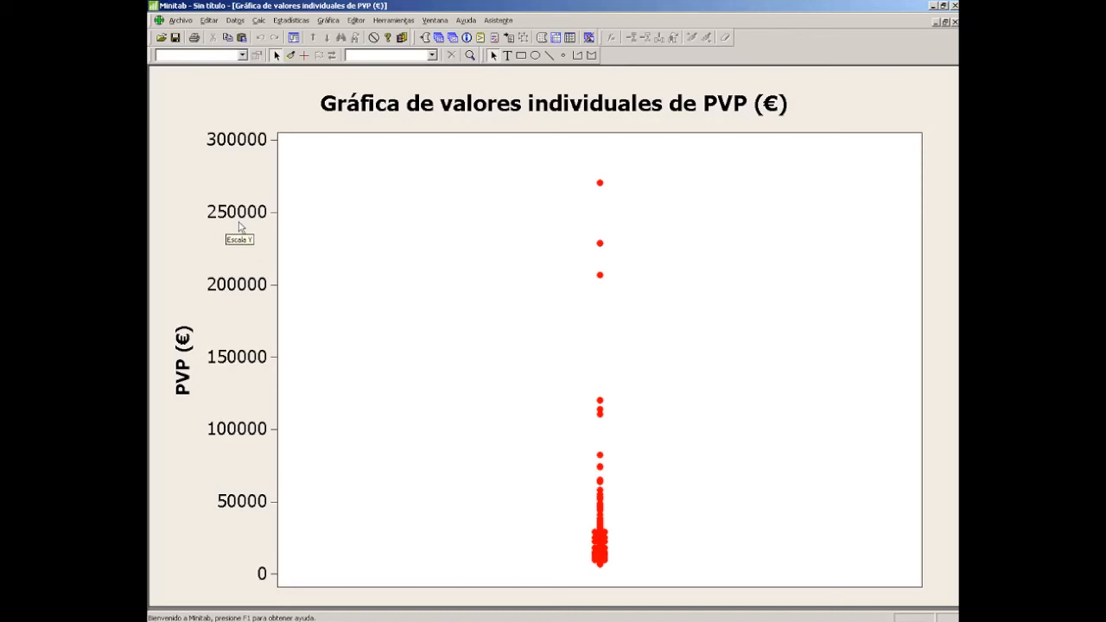
# Brush the three highest-priced points above 200000 € in the plot to identify their worksheet rows
pyautogui.click(291, 56)
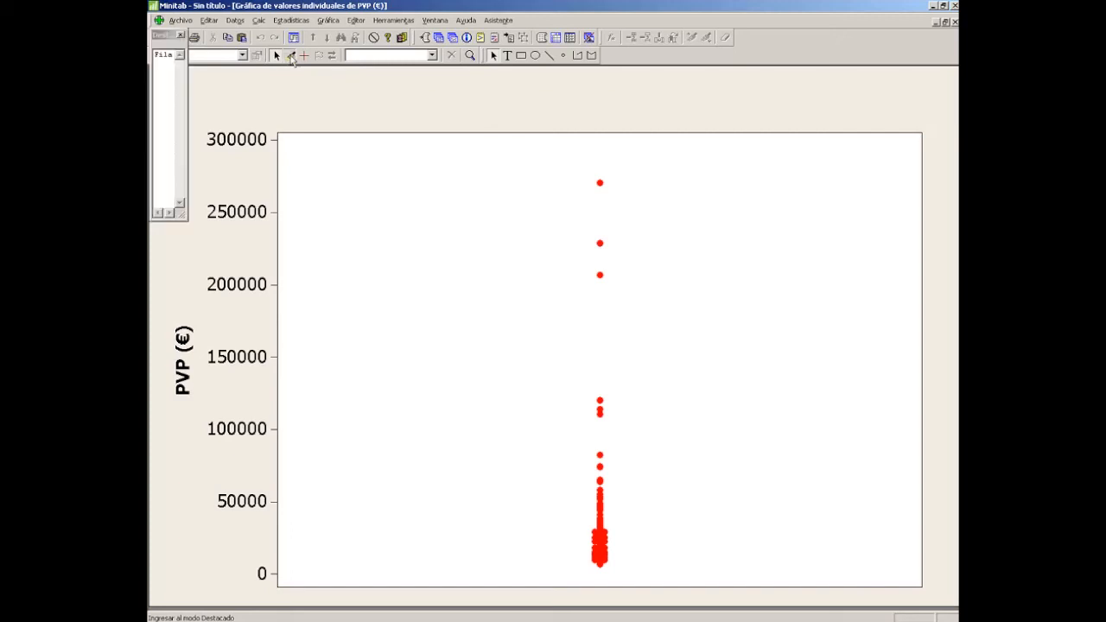
pyautogui.moveTo(543, 161)
pyautogui.mouseDown()
pyautogui.moveTo(655, 434)
pyautogui.moveTo(782, 434)
pyautogui.moveTo(708, 312)
pyautogui.moveTo(806, 309)
pyautogui.mouseUp()
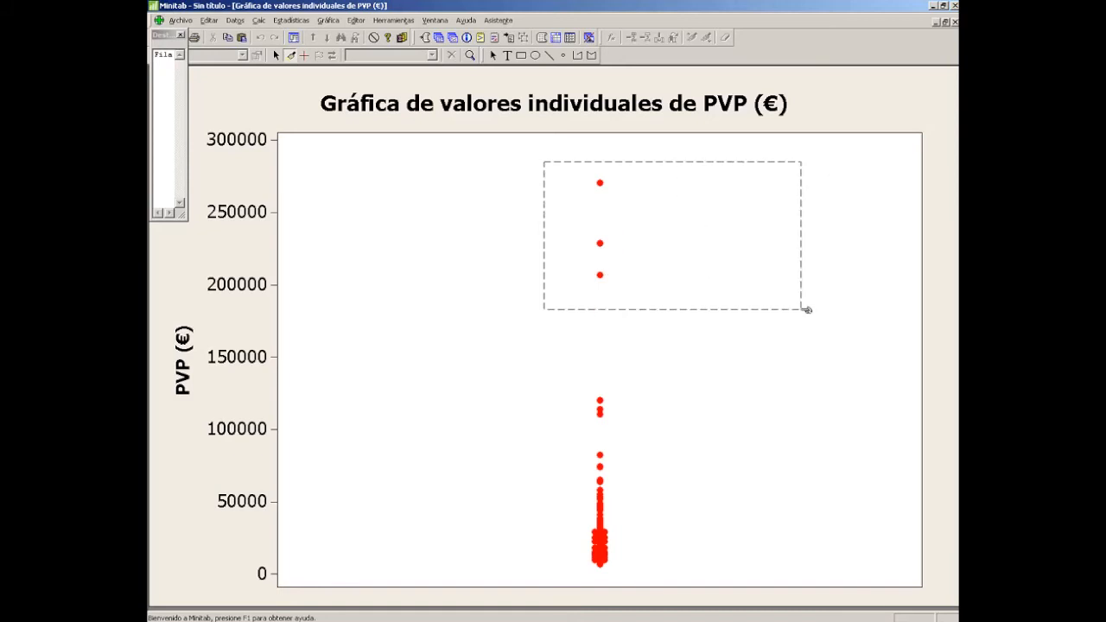
pyautogui.moveTo(806, 310); pyautogui.dragTo(855, 314)
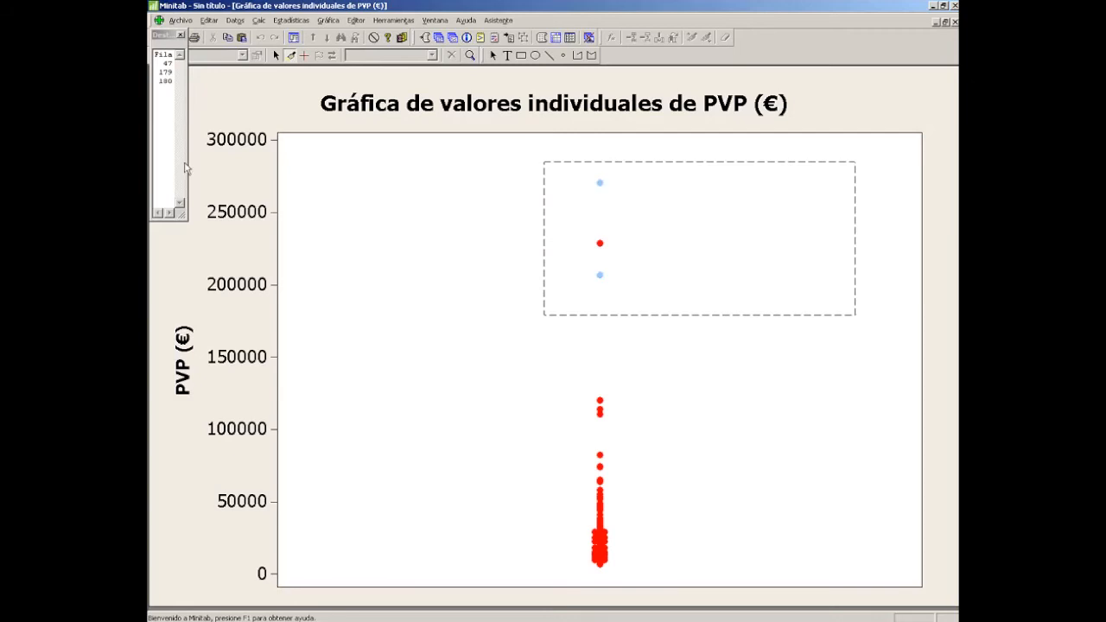
pyautogui.moveTo(187, 164); pyautogui.dragTo(224, 163)
pyautogui.click(183, 115)
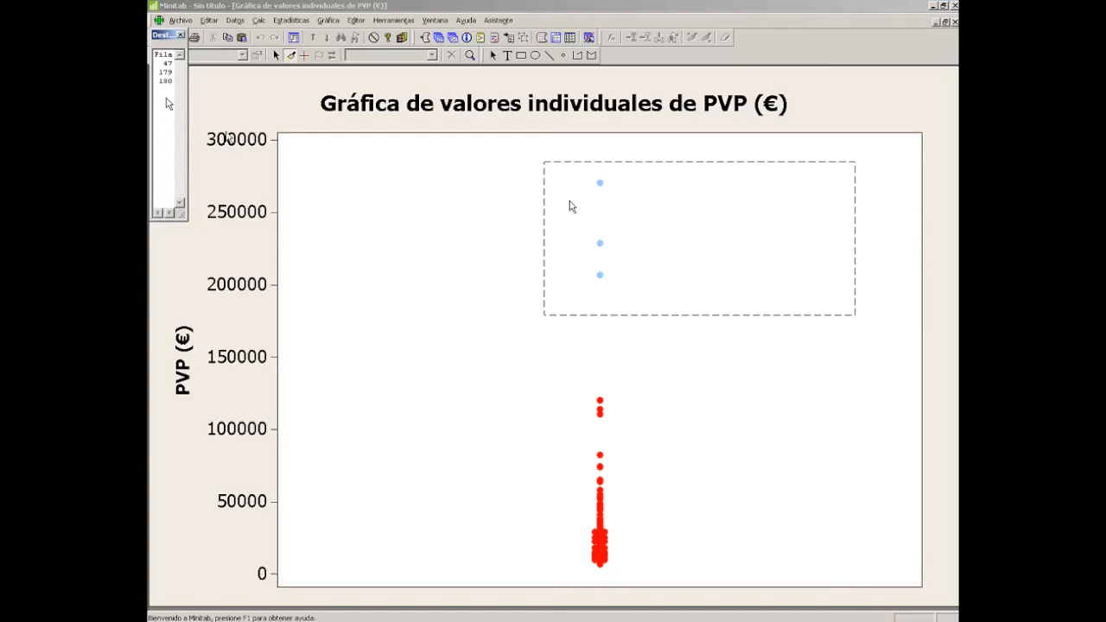
# Set Marca, Modelo and PVP (€) as the brushing ID variables, keeping row numbers included
pyautogui.click(357, 20)
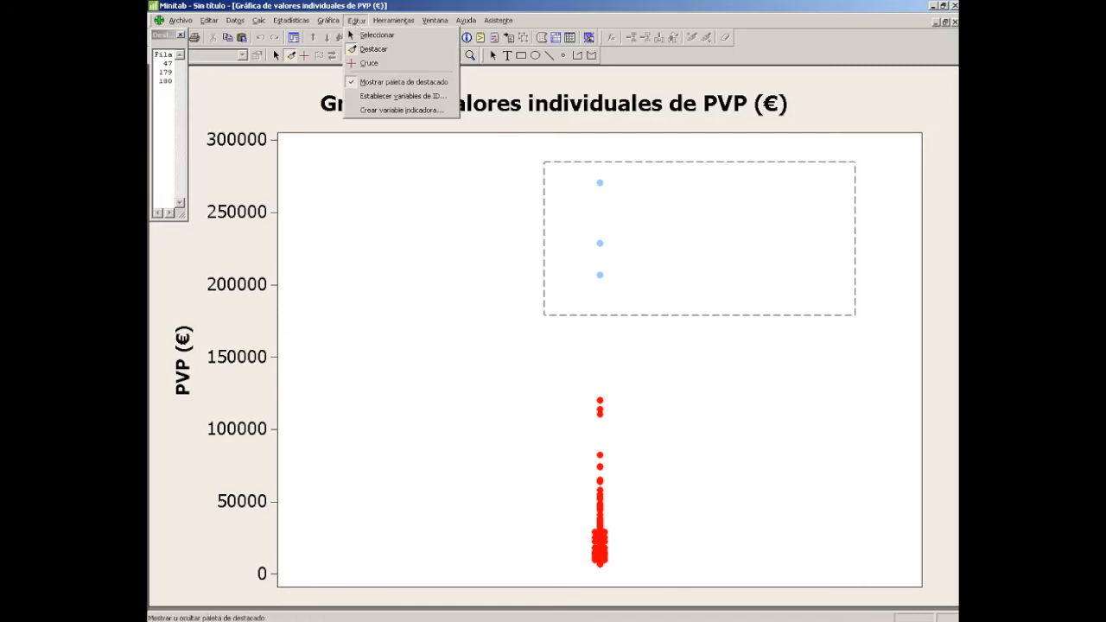
pyautogui.click(367, 98)
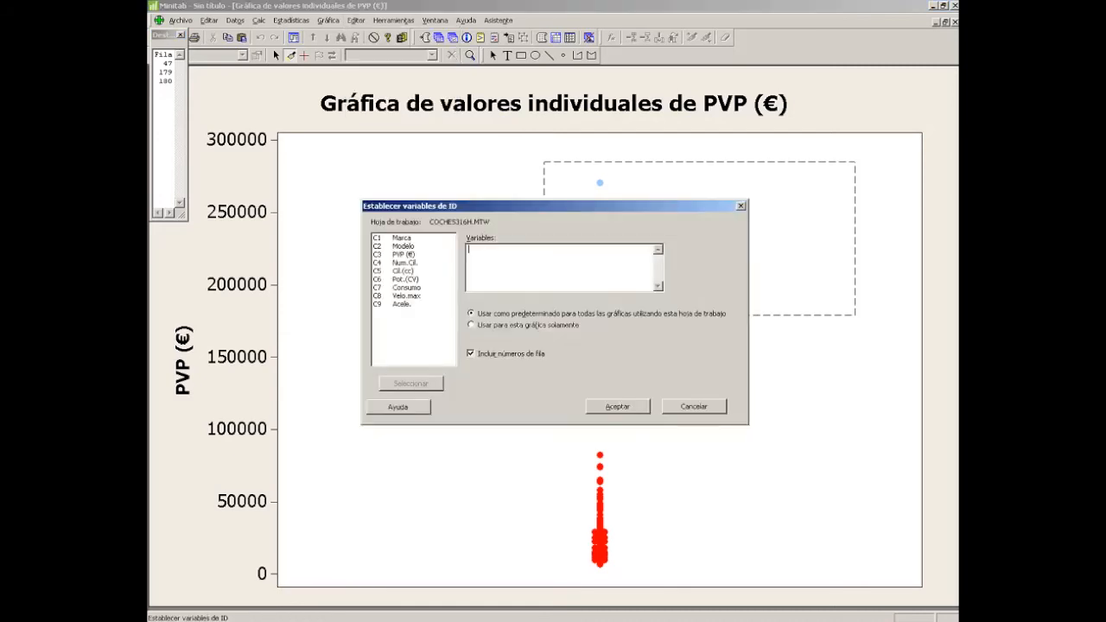
pyautogui.doubleClick(402, 238)
pyautogui.doubleClick(403, 246)
pyautogui.click(630, 410)
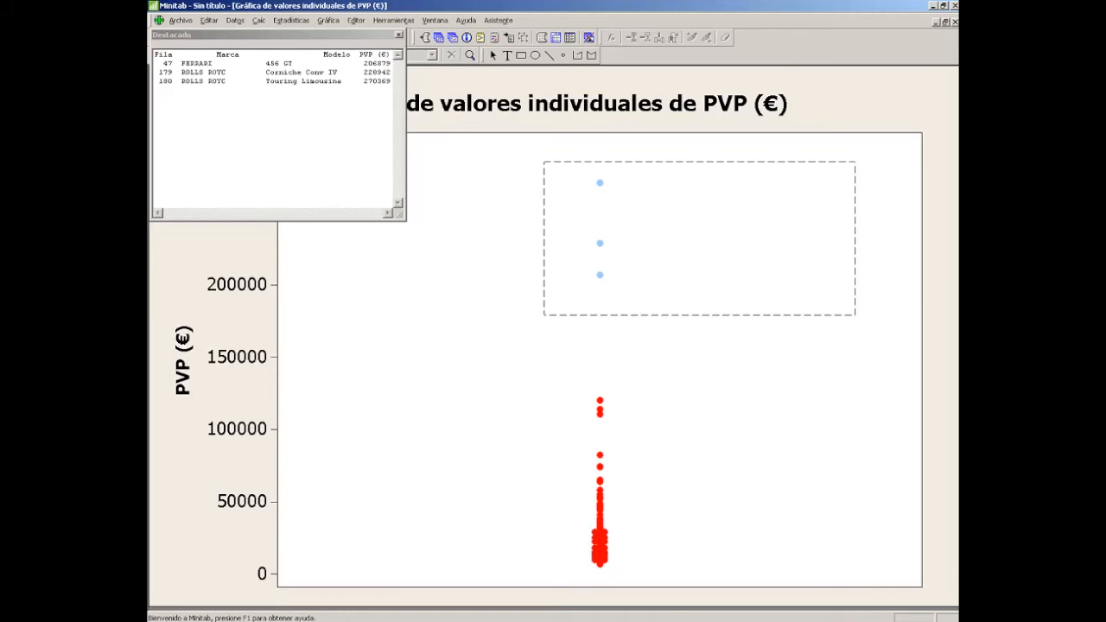
# Brush the points between about 25000 and 45000 € and review their makes, models and prices in the brushing list
pyautogui.click(555, 376)
pyautogui.moveTo(580, 509); pyautogui.dragTo(630, 539)
pyautogui.moveTo(397, 79)
pyautogui.mouseDown()
pyautogui.moveTo(400, 101)
pyautogui.moveTo(407, 69)
pyautogui.mouseUp()
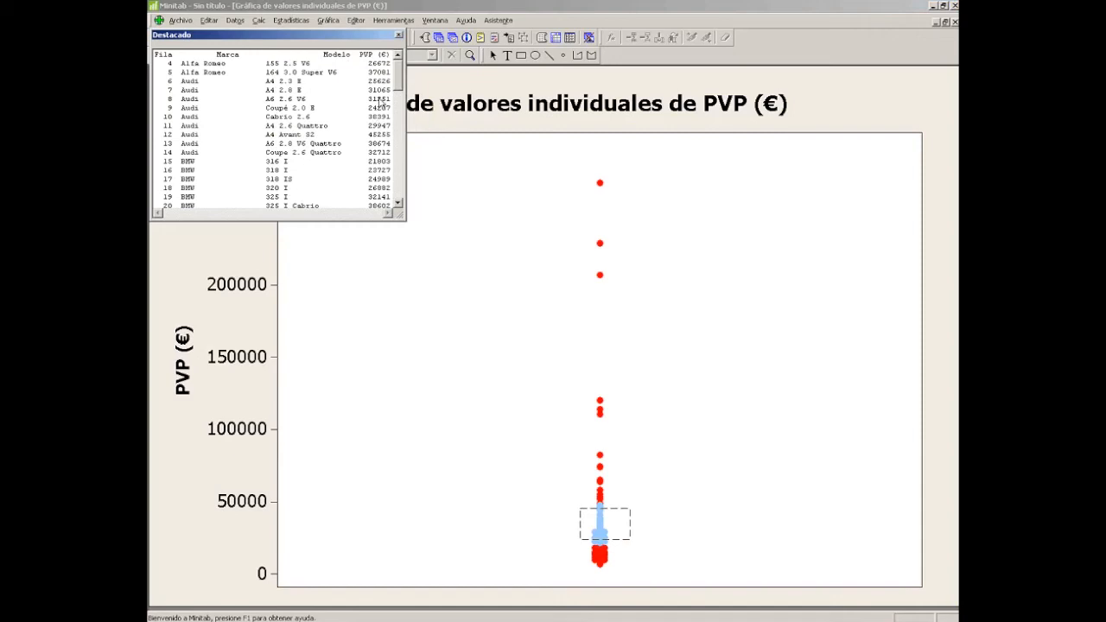
pyautogui.moveTo(400, 76); pyautogui.dragTo(405, 113)
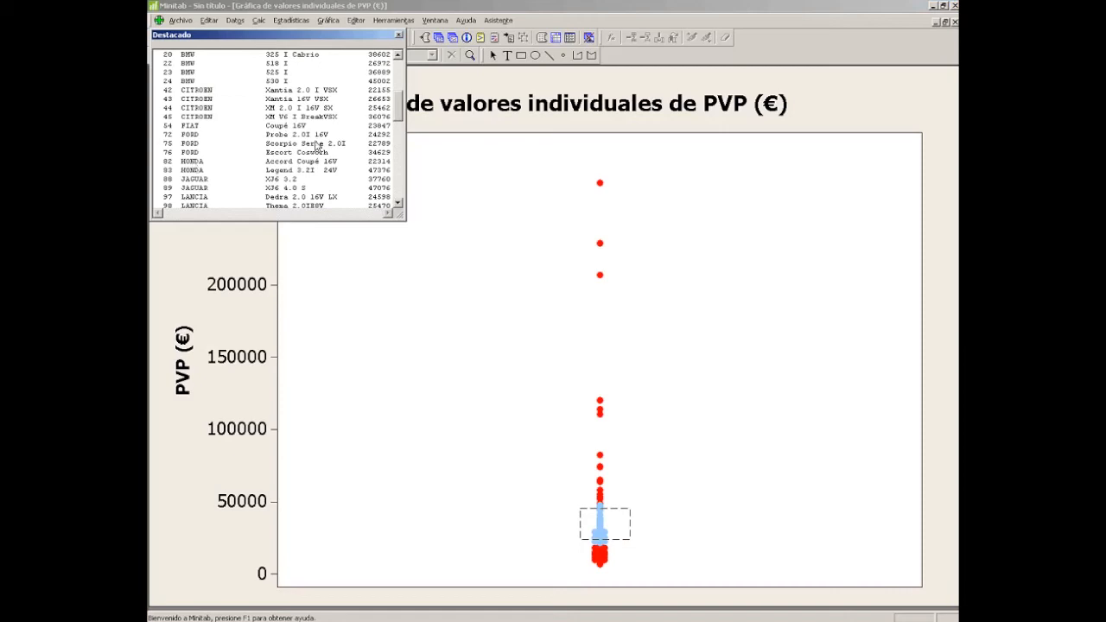
pyautogui.scroll(6, 317, 147)
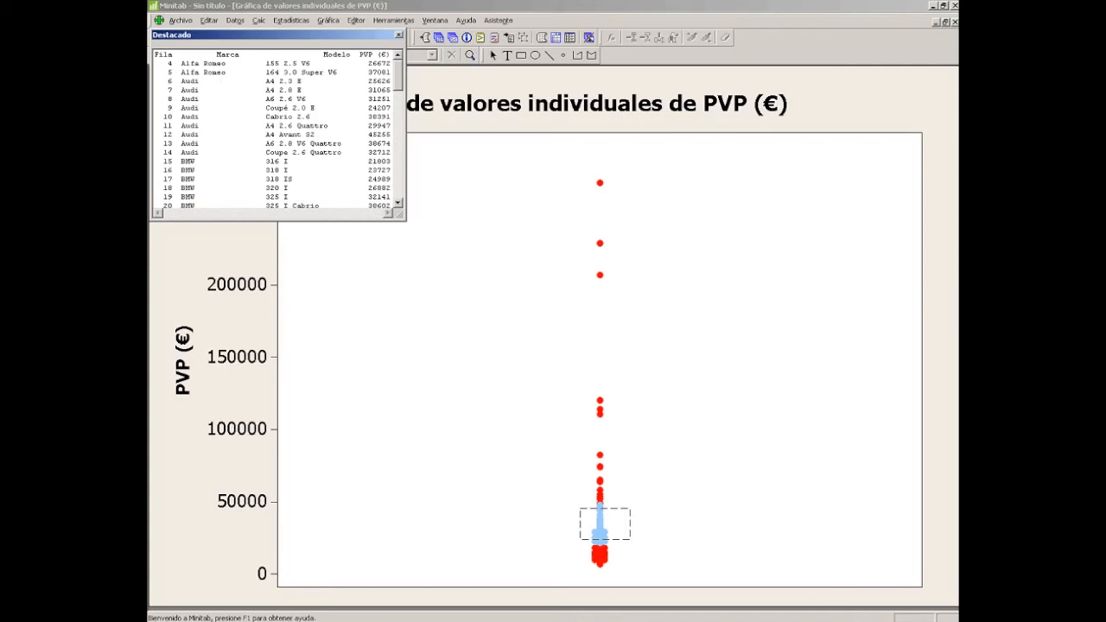
# End brushing and place the restored PVP (€) plot window beside the correlation table
pyautogui.moveTo(285, 35); pyautogui.dragTo(307, 122)
pyautogui.click(421, 121)
pyautogui.click(536, 314)
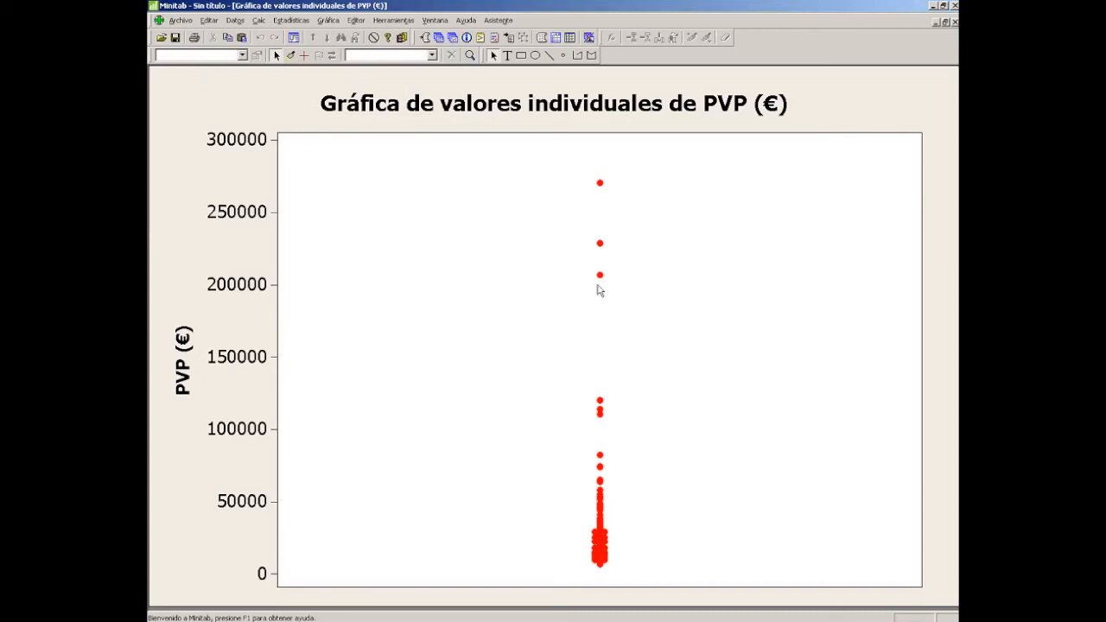
pyautogui.click(945, 22)
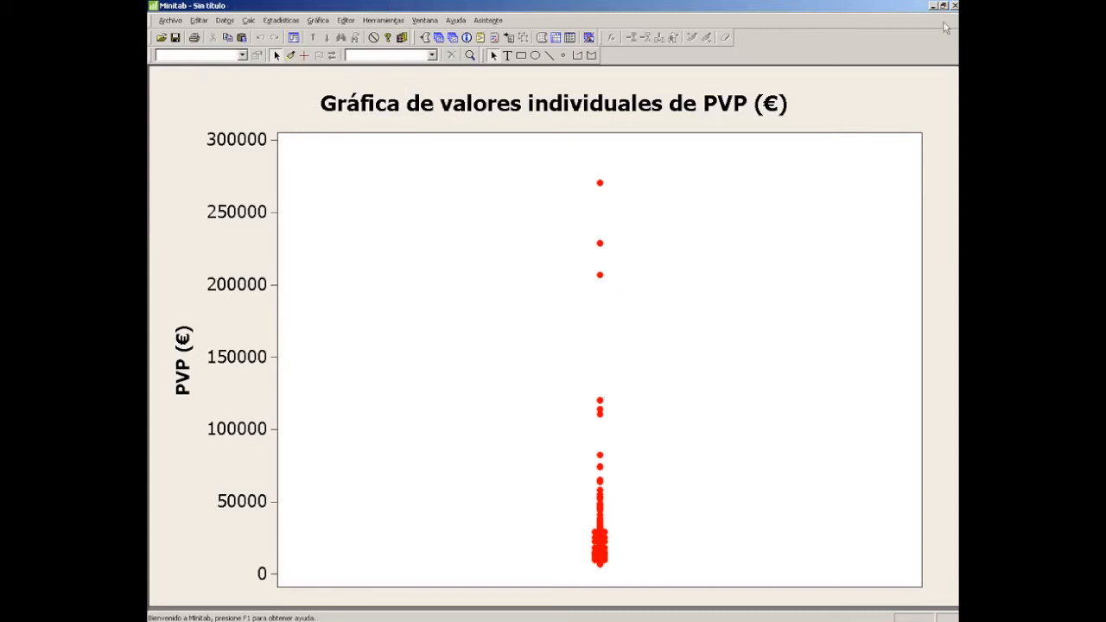
pyautogui.moveTo(441, 171); pyautogui.dragTo(601, 96)
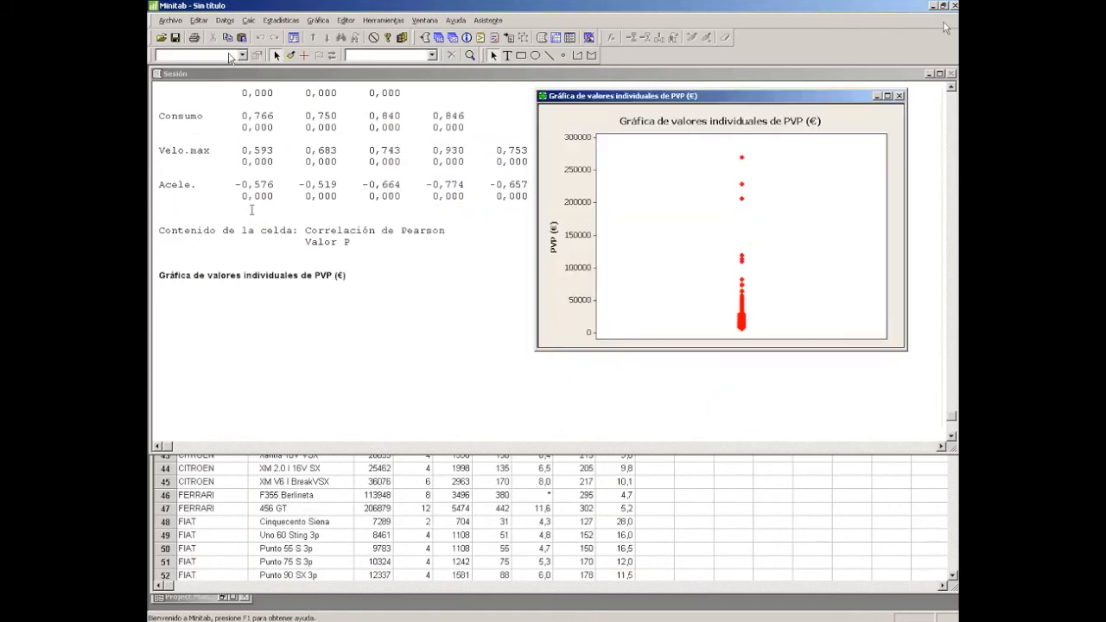
# Start a worksheet subset and name it "CochesInf100Mil de COCHES316H.MTW"
pyautogui.click(225, 20)
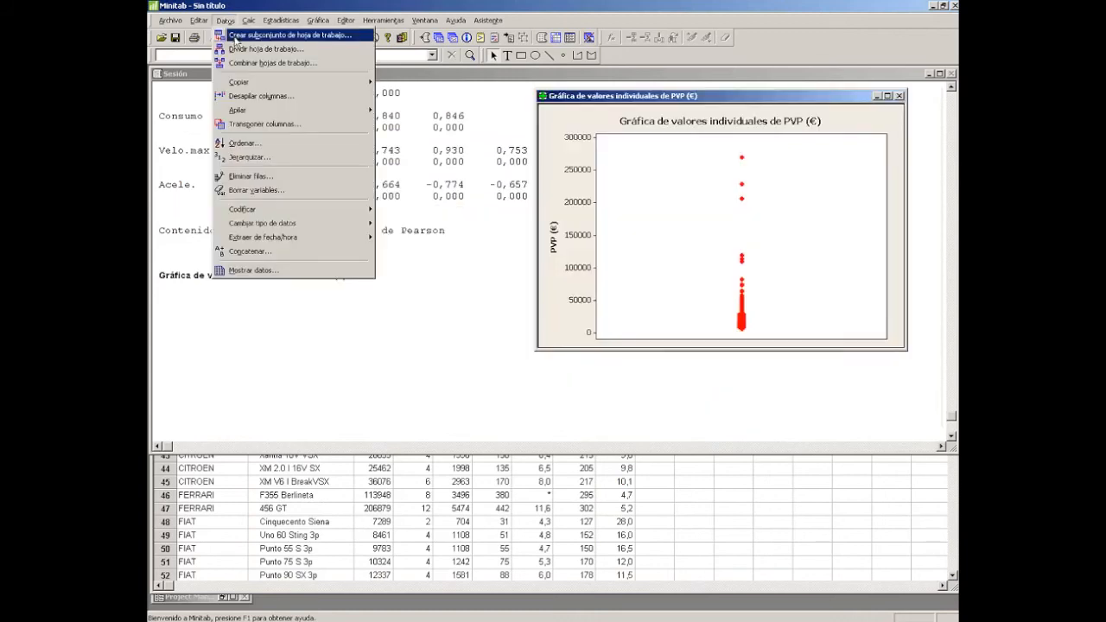
pyautogui.click(233, 36)
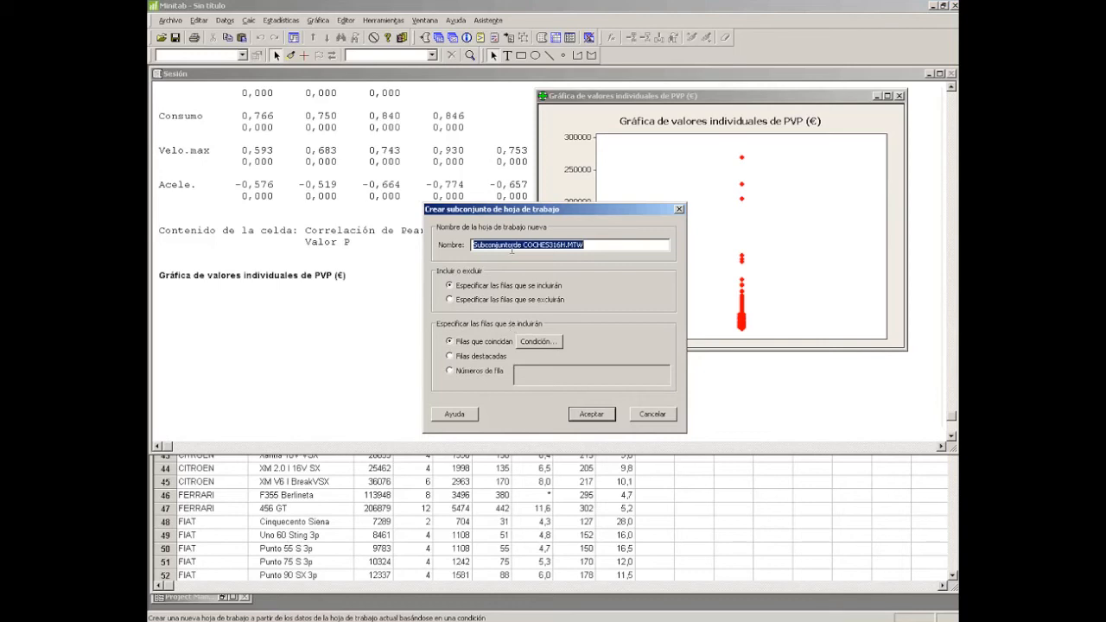
pyautogui.moveTo(512, 250); pyautogui.dragTo(460, 256)
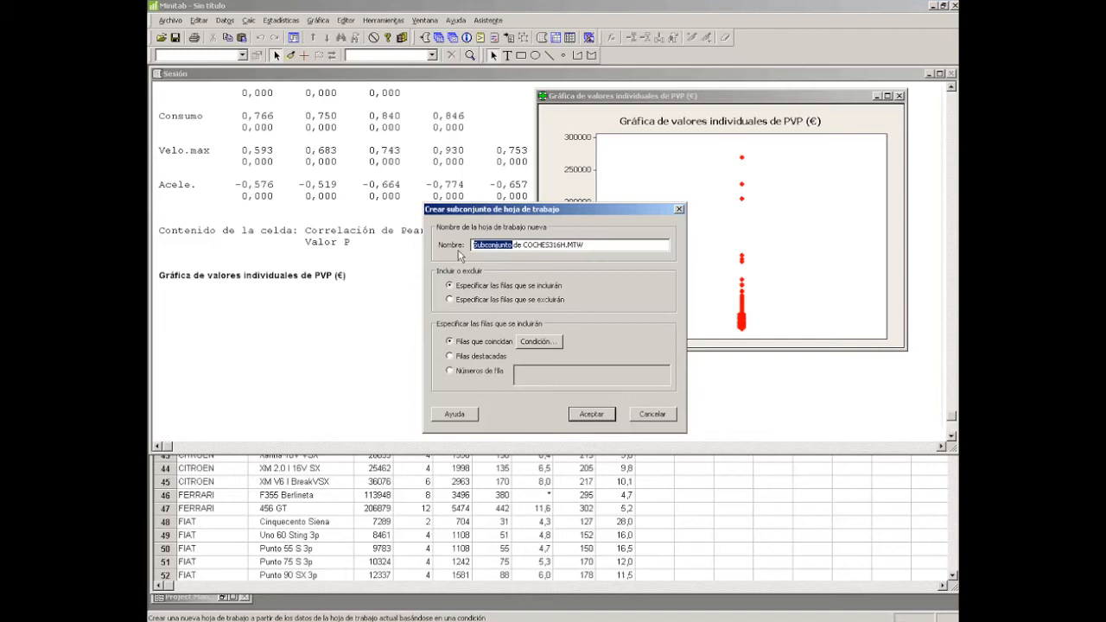
pyautogui.write('CochesInf100')
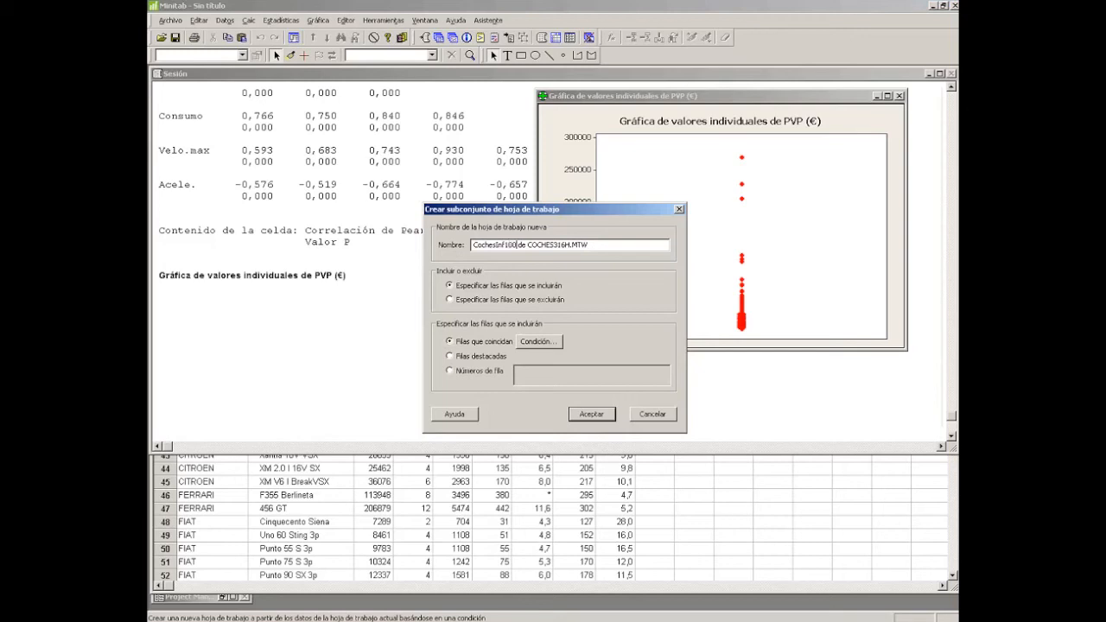
pyautogui.write('Mil')
# Exclude the rows matching the condition 'PVP (€)'>100000 and create the subset worksheet
pyautogui.click(467, 302)
pyautogui.click(544, 349)
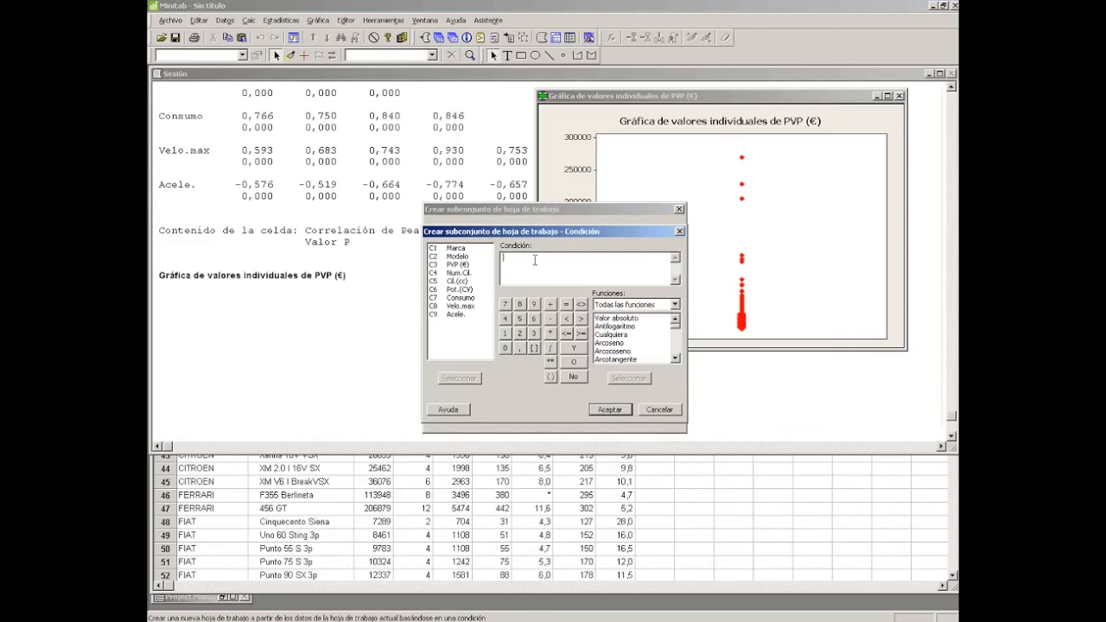
pyautogui.doubleClick(458, 264)
pyautogui.click(590, 261)
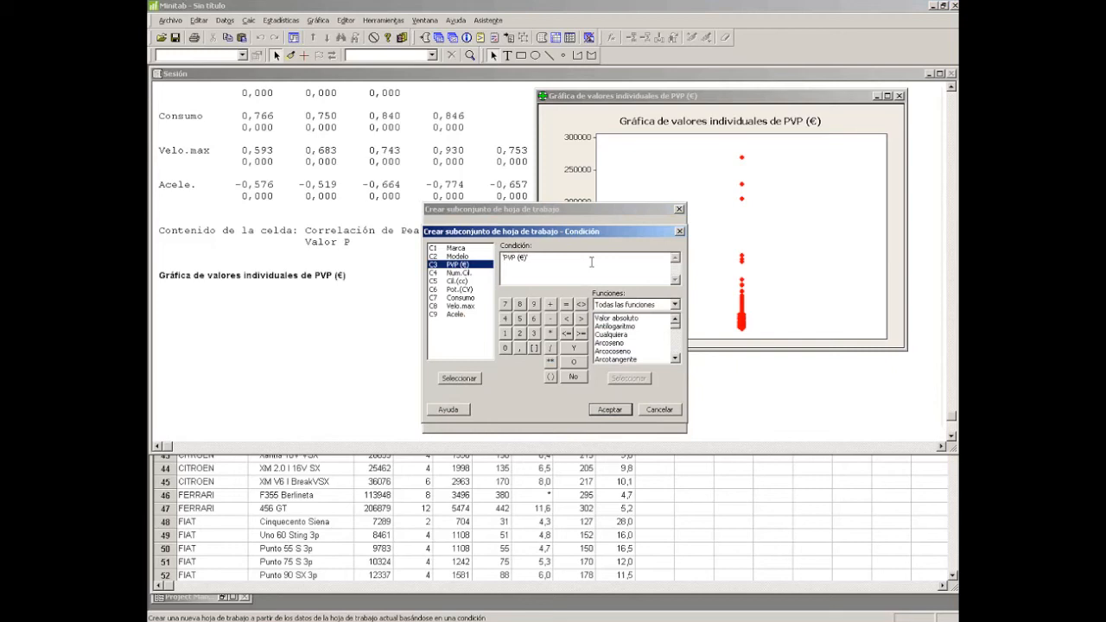
pyautogui.write('>100000')
pyautogui.click(608, 409)
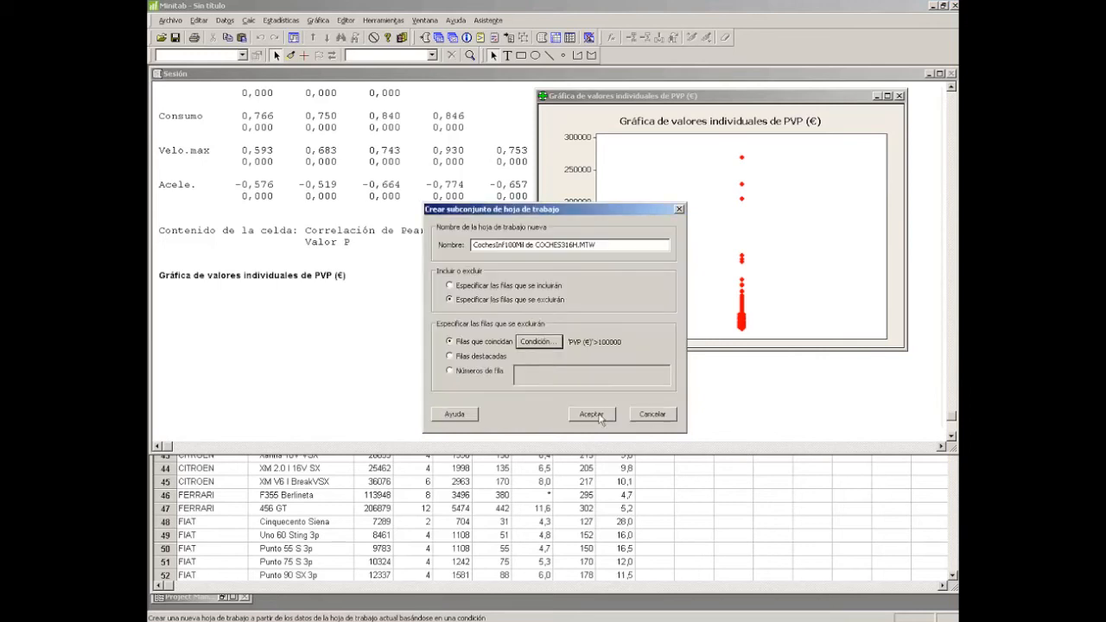
pyautogui.click(600, 414)
# Look through the new subset worksheet down to its last car row and return to the beginning
pyautogui.moveTo(261, 343)
pyautogui.mouseDown()
pyautogui.moveTo(316, 295)
pyautogui.moveTo(355, 236)
pyautogui.moveTo(264, 335)
pyautogui.mouseUp()
pyautogui.scroll(-20, 290, 462)
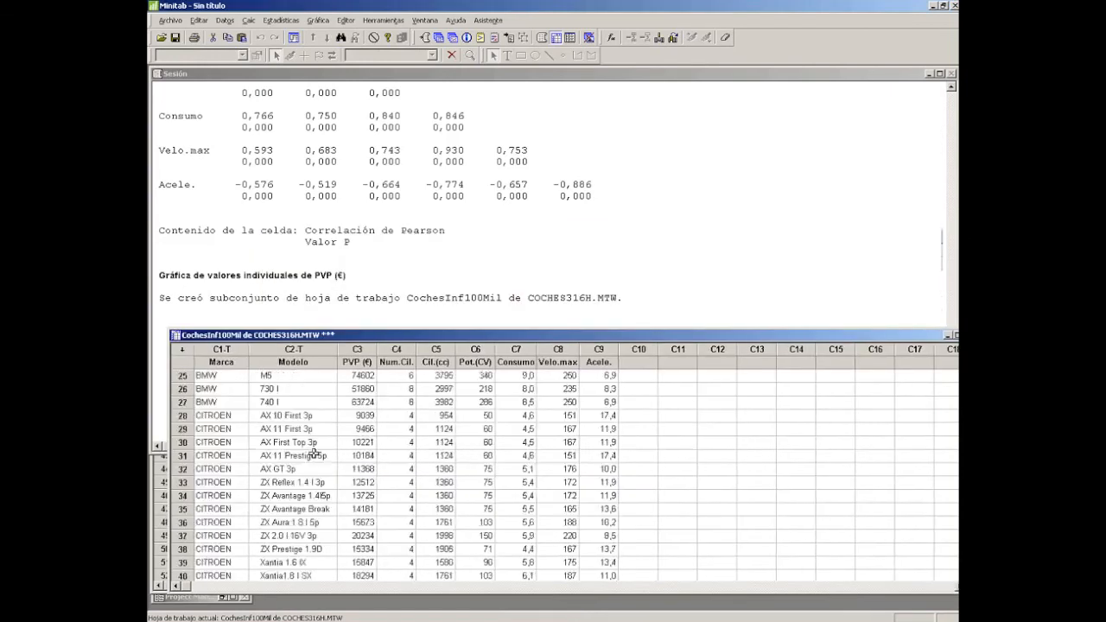
pyautogui.scroll(-20, 290, 462)
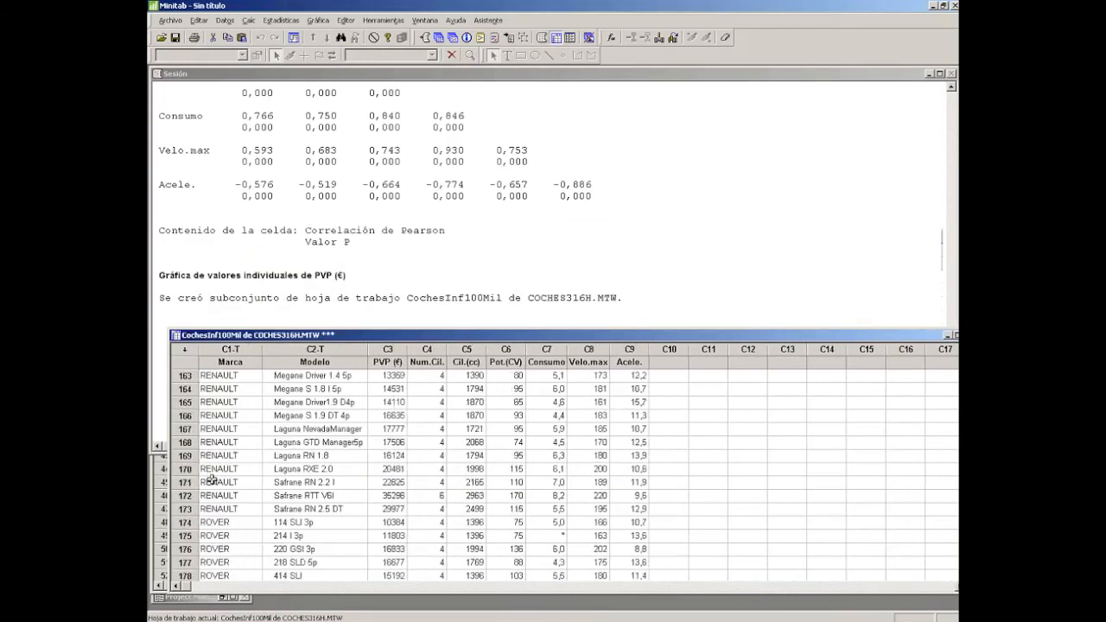
pyautogui.scroll(-8, 260, 475)
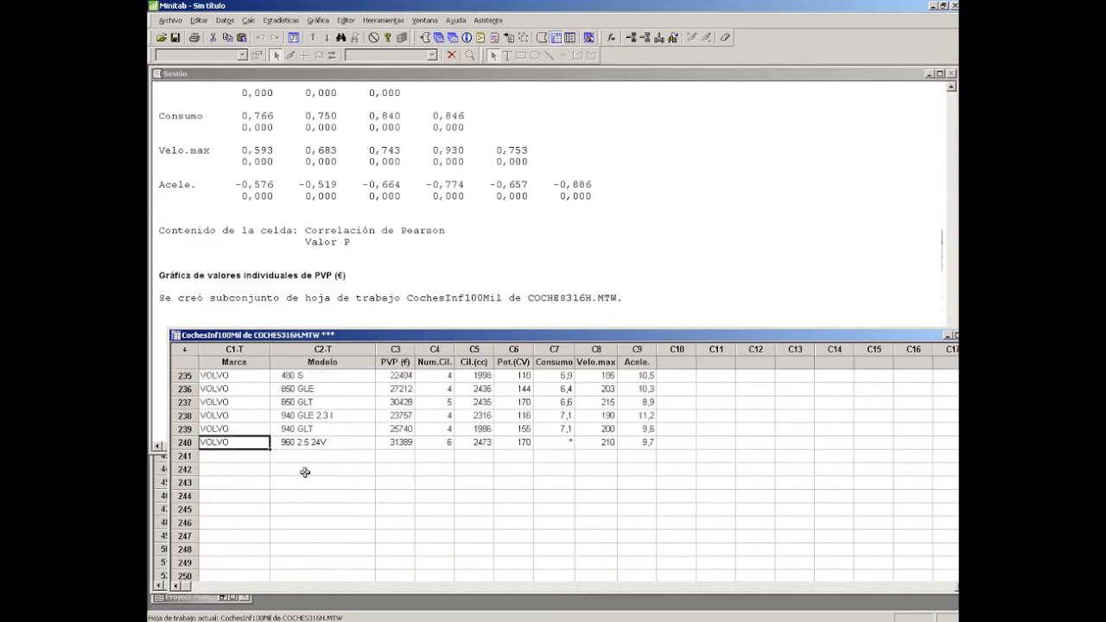
pyautogui.scroll(20, 297, 469)
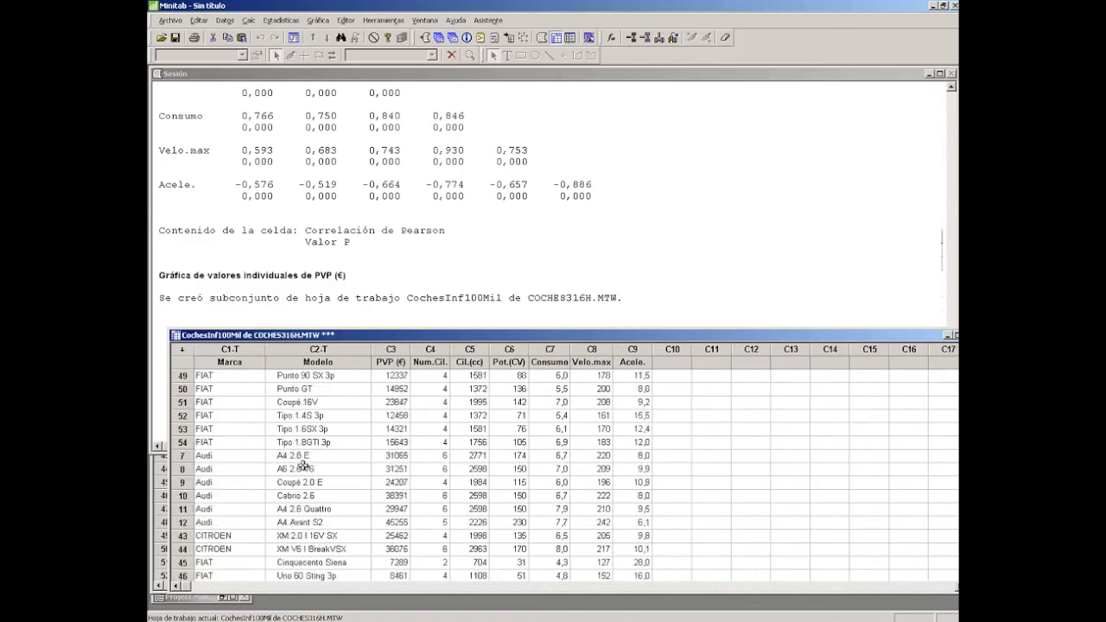
# Create a simple one-Y individual value plot of PVP (€) from the CochesInf100Mil subset worksheet
pyautogui.click(318, 20)
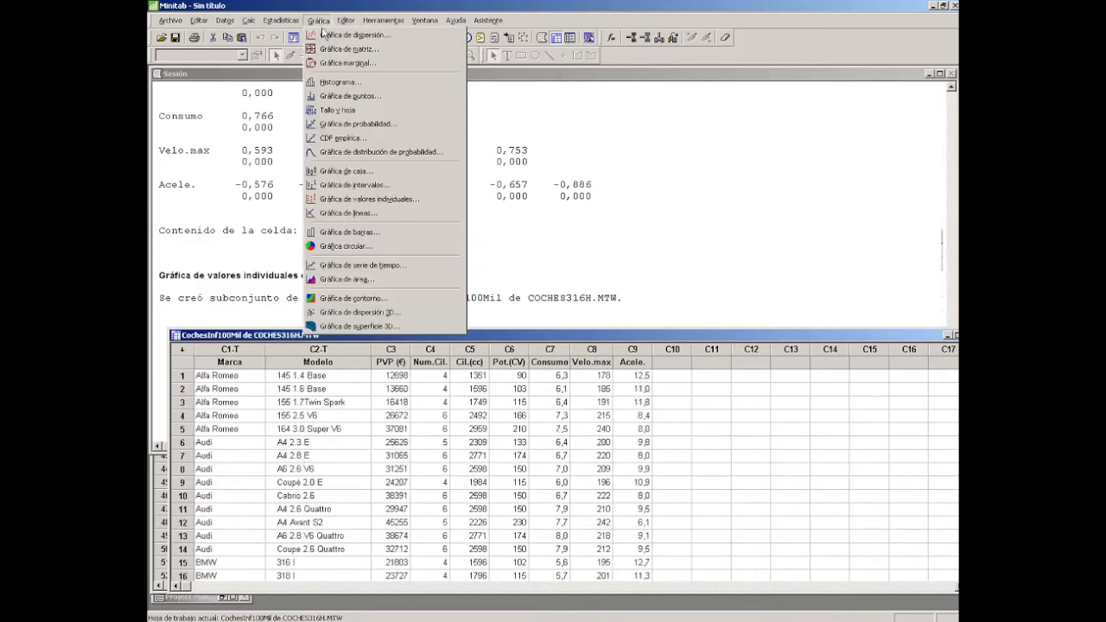
pyautogui.click(336, 200)
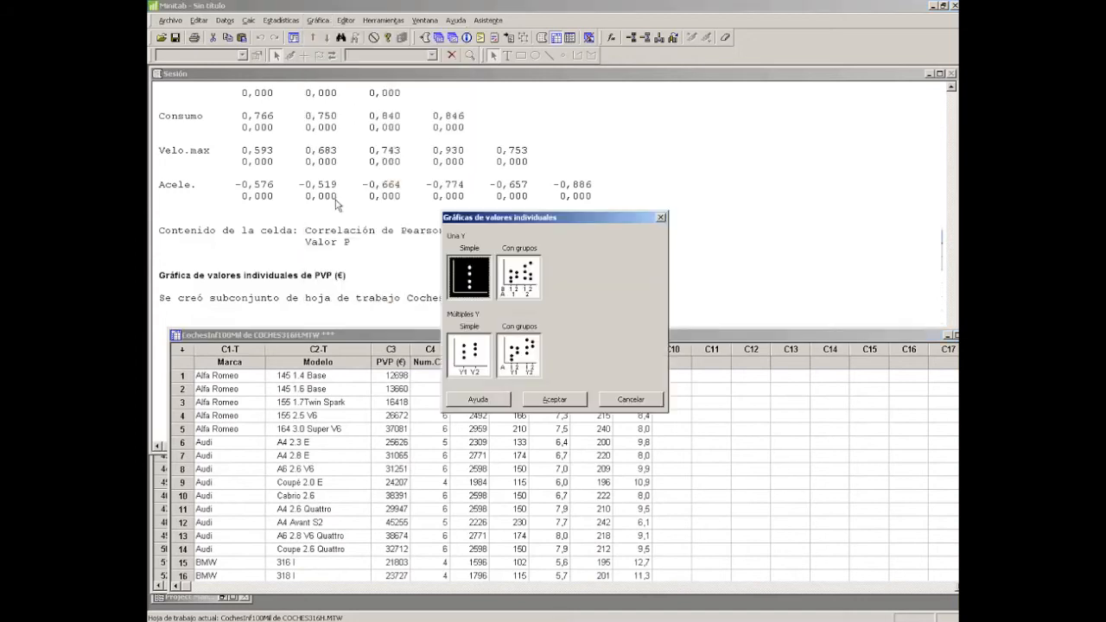
pyautogui.doubleClick(469, 276)
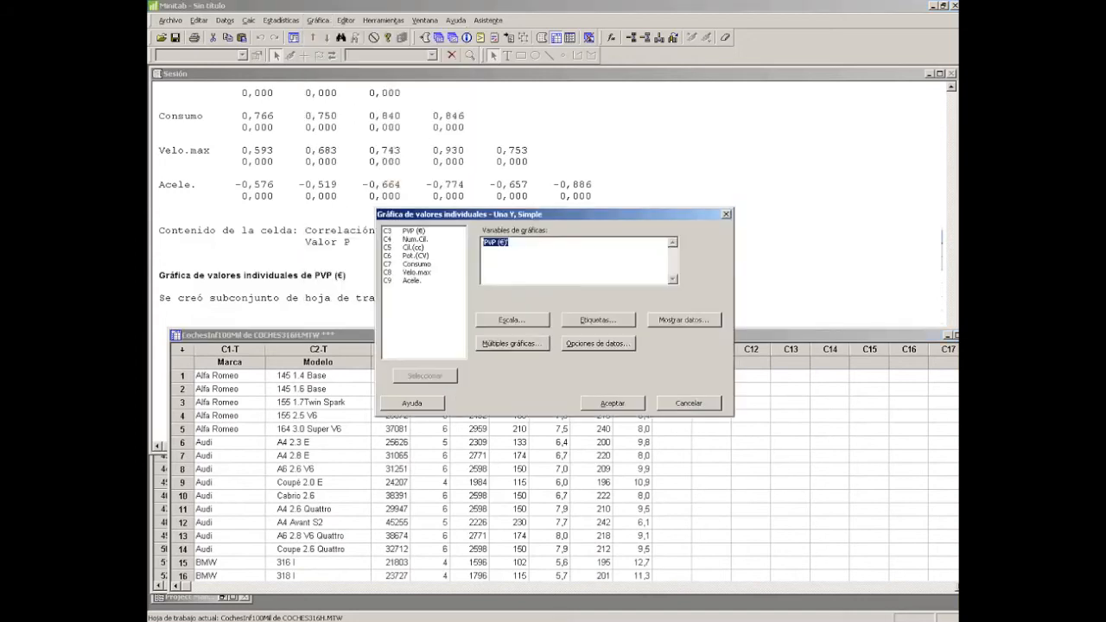
pyautogui.press('Delete')
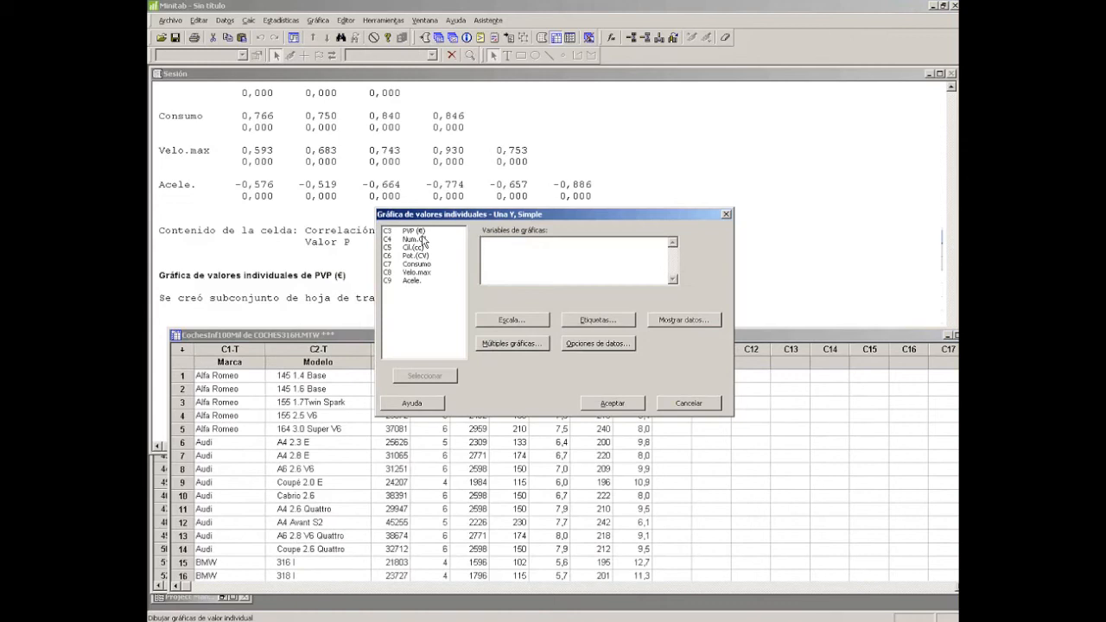
pyautogui.doubleClick(414, 231)
pyautogui.click(612, 403)
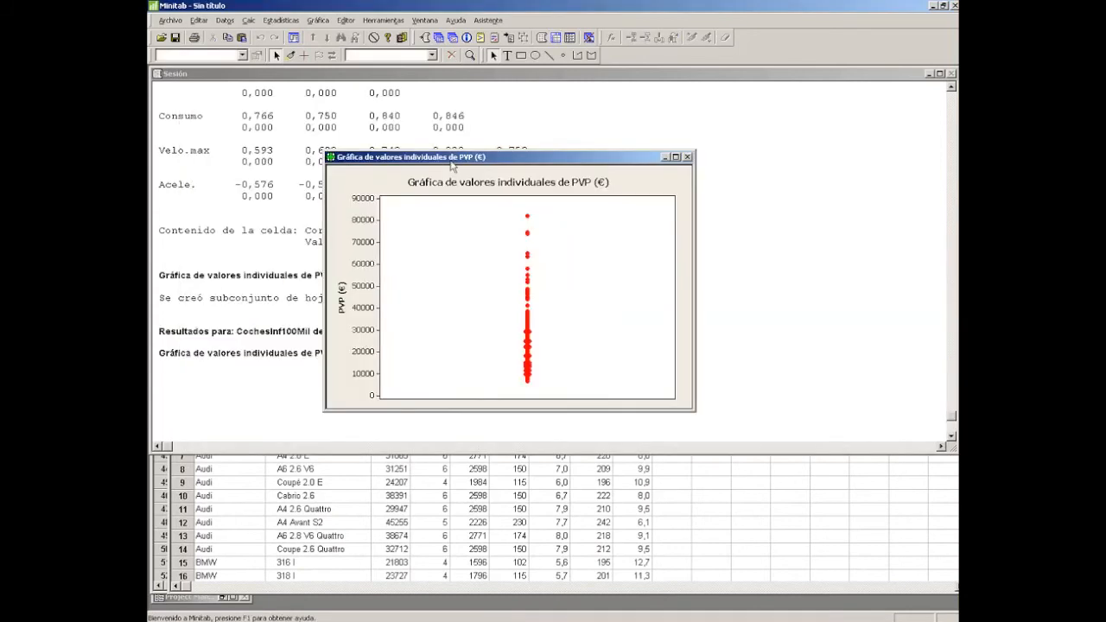
# Enlarge the individual value plot of PVP (€) and brush the points above about 52000 €
pyautogui.click(682, 159)
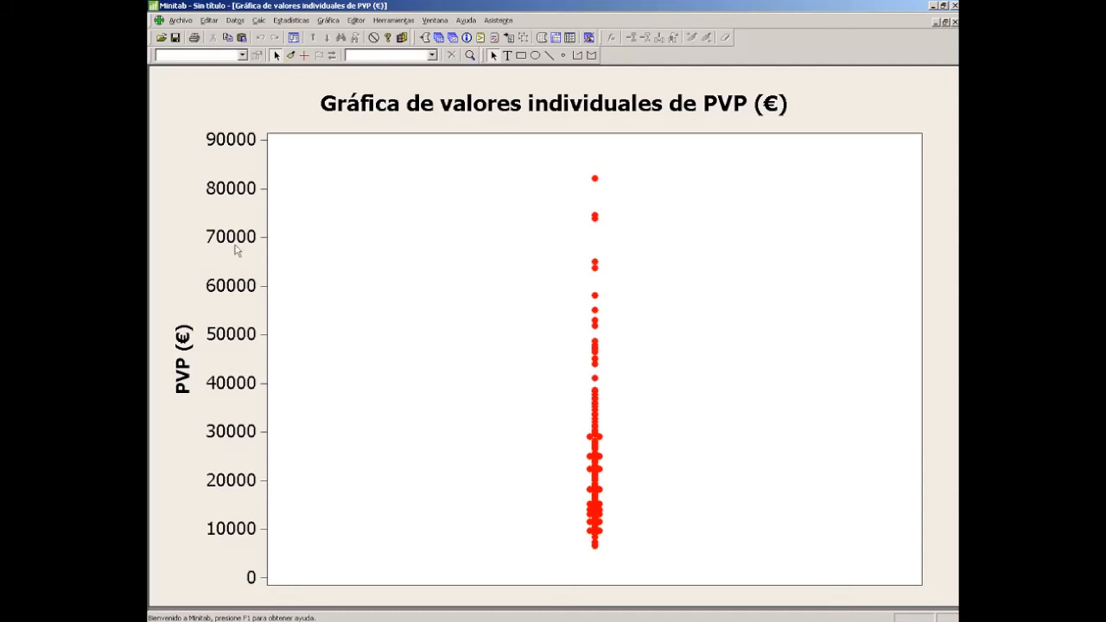
pyautogui.click(302, 55)
pyautogui.moveTo(565, 158); pyautogui.dragTo(682, 320)
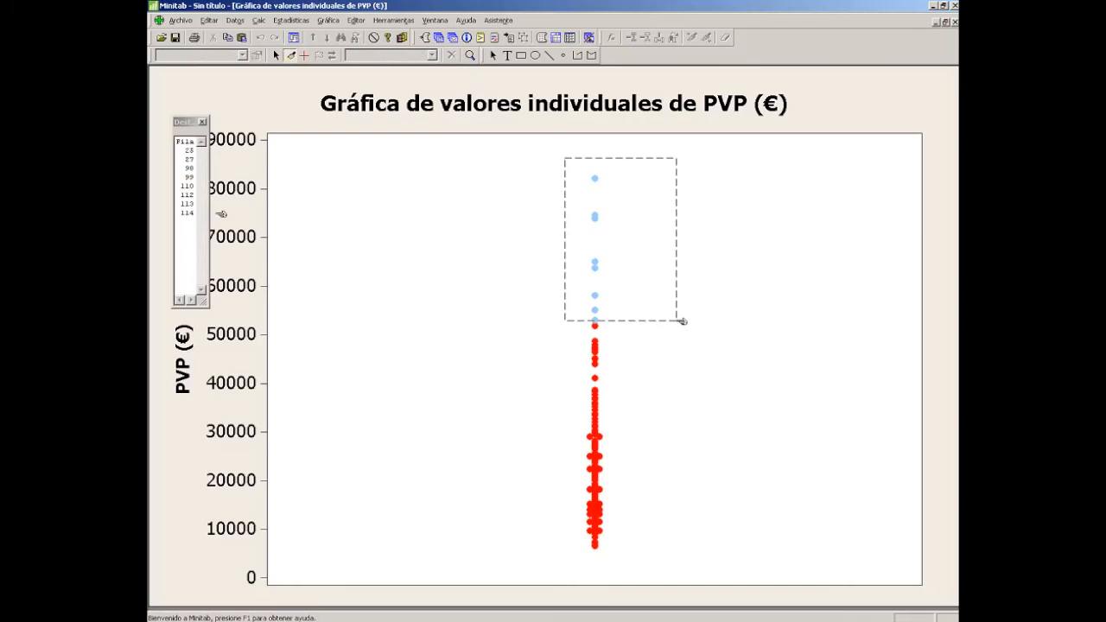
# Set Marca and Modelo as the ID variables for the brushed points, and close the brushing palette
pyautogui.click(355, 20)
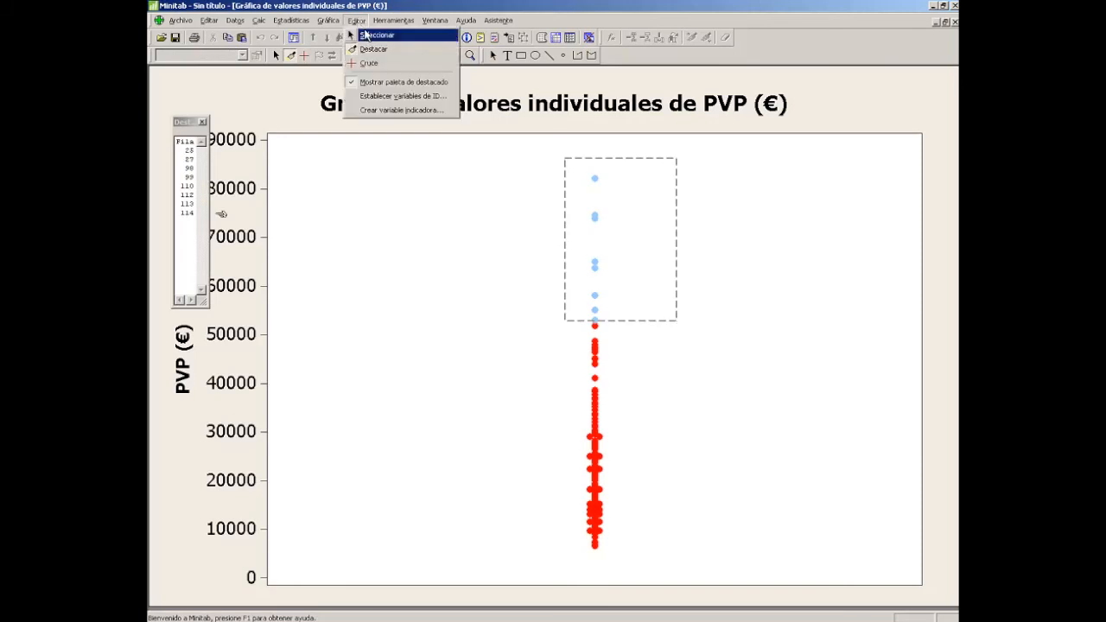
pyautogui.click(388, 111)
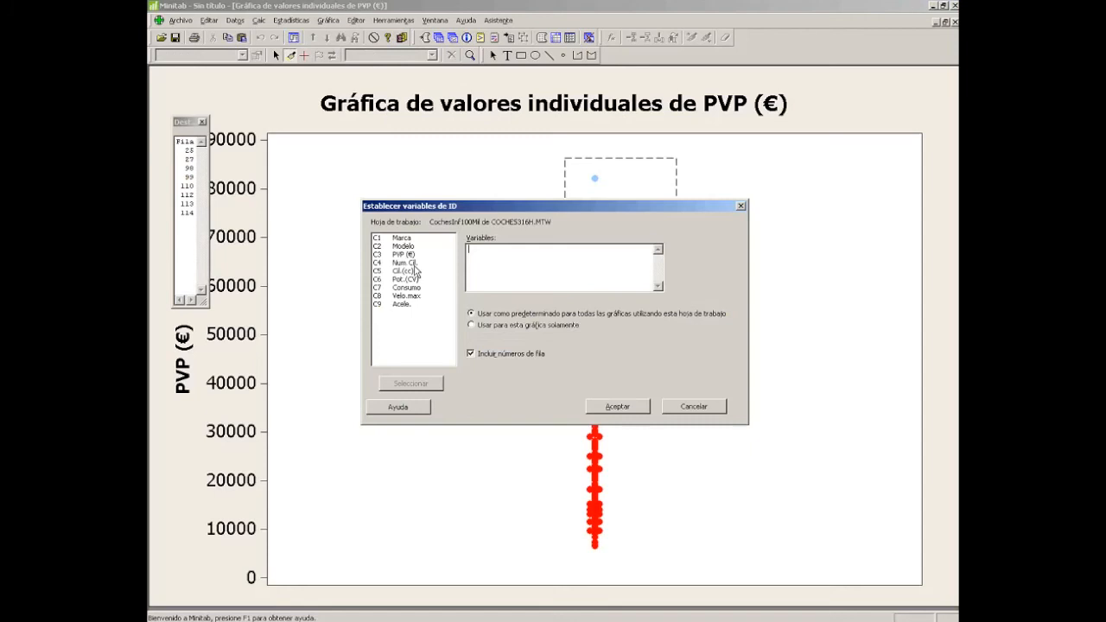
pyautogui.click(617, 406)
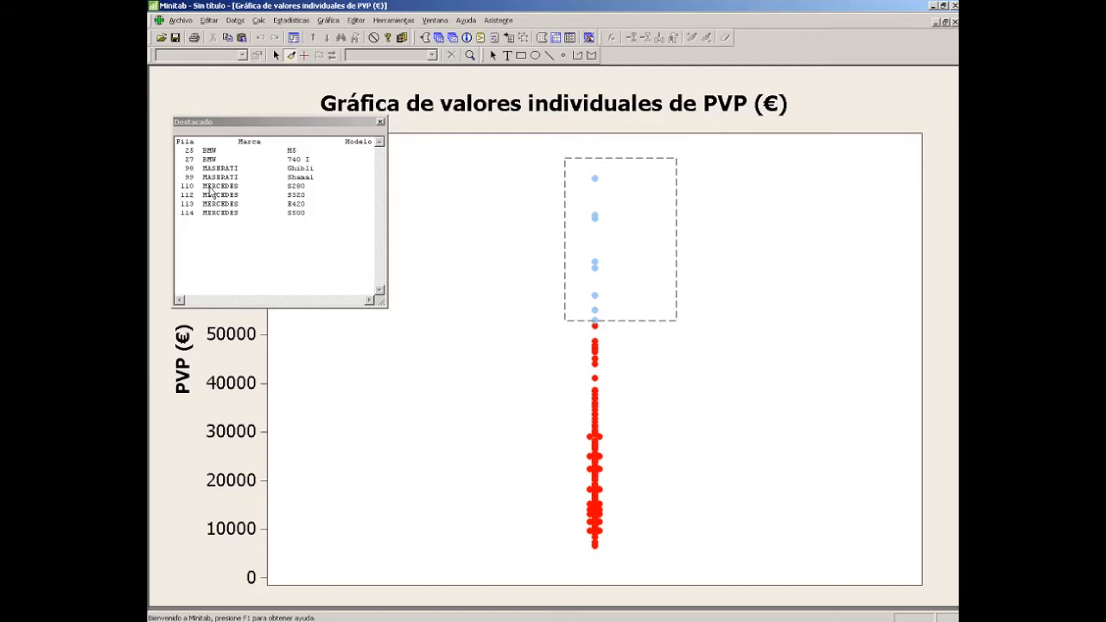
pyautogui.click(380, 122)
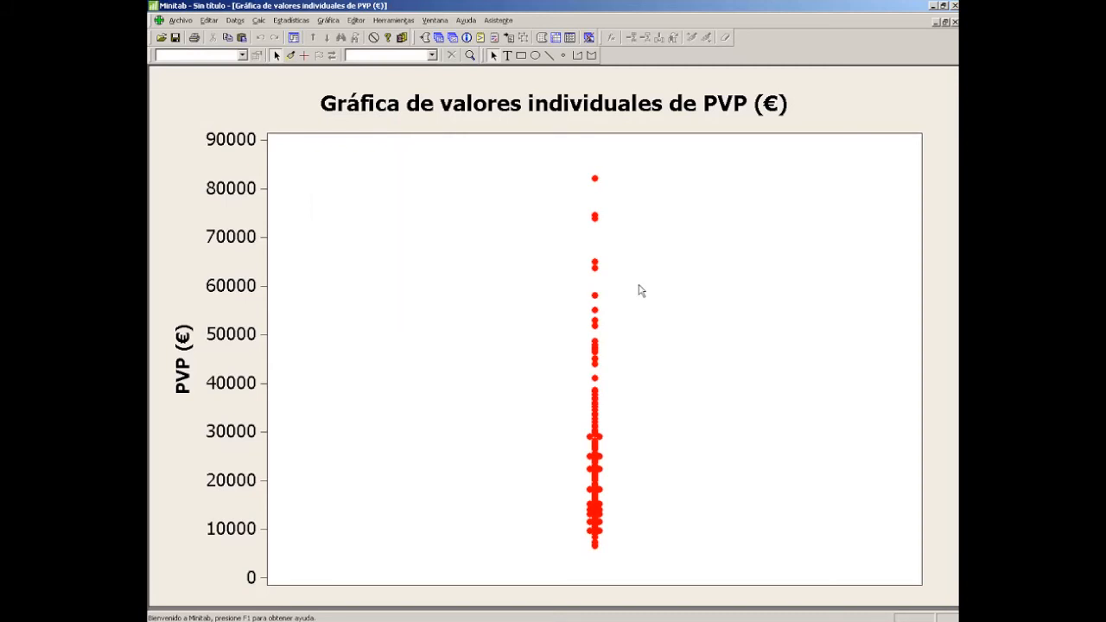
# Start a regression on the subset worksheet with PVP (€) as the response
pyautogui.moveTo(596, 179)
pyautogui.click(291, 21)
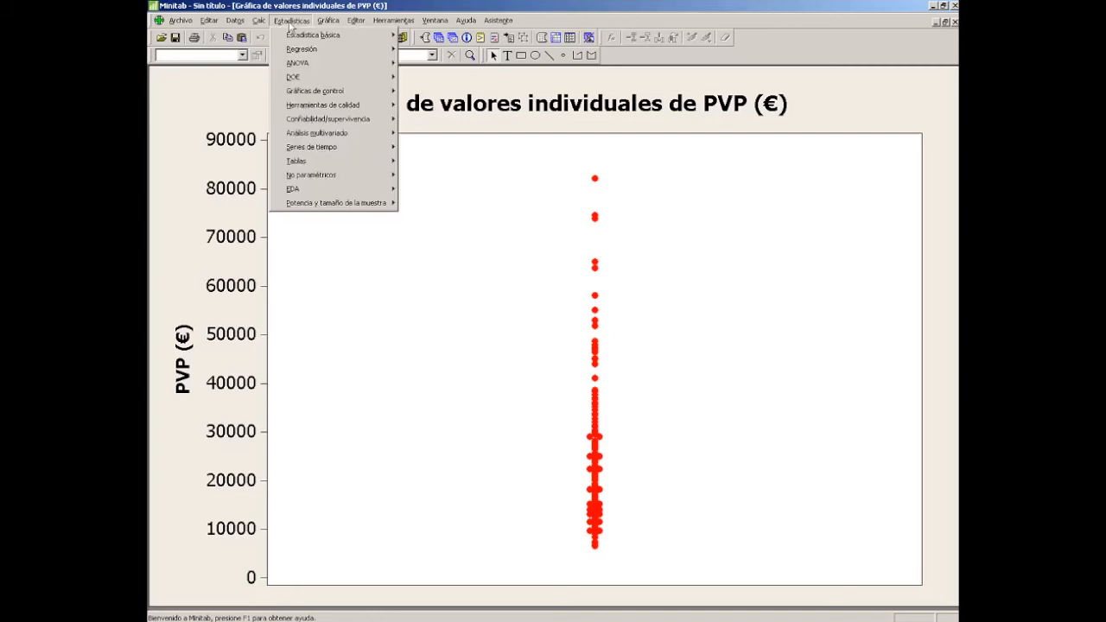
pyautogui.moveTo(302, 52)
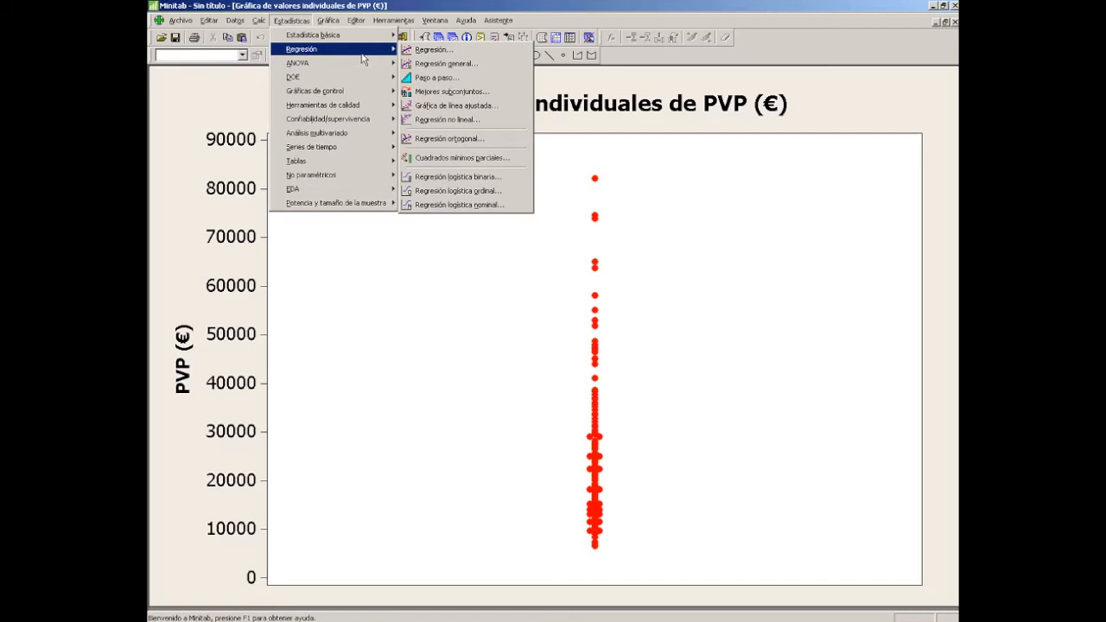
pyautogui.click(483, 54)
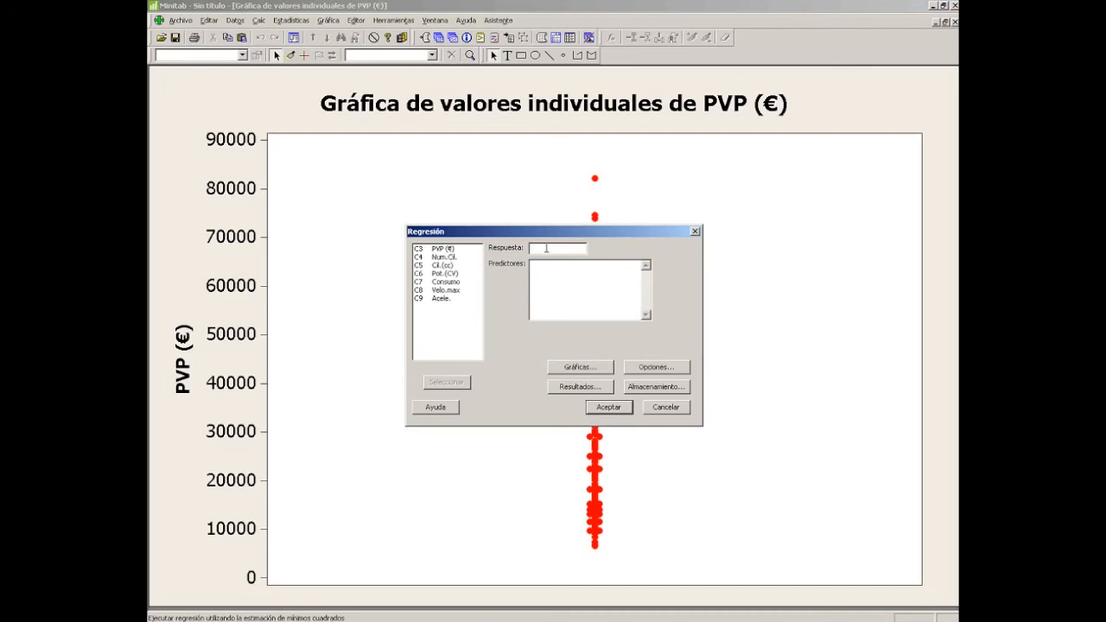
pyautogui.click(448, 250)
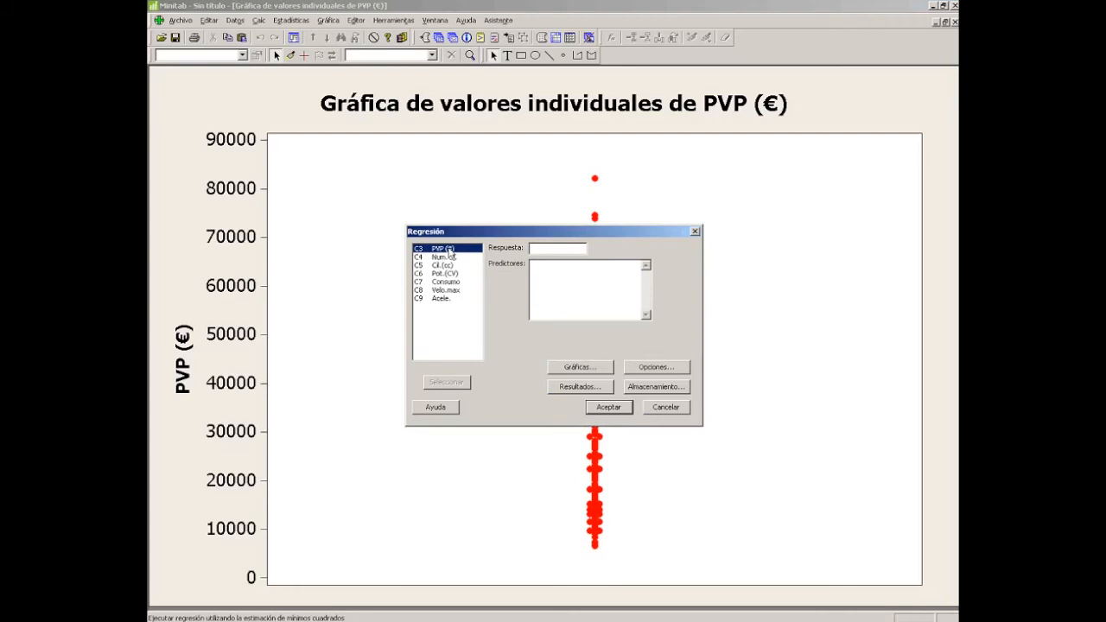
pyautogui.doubleClick(448, 249)
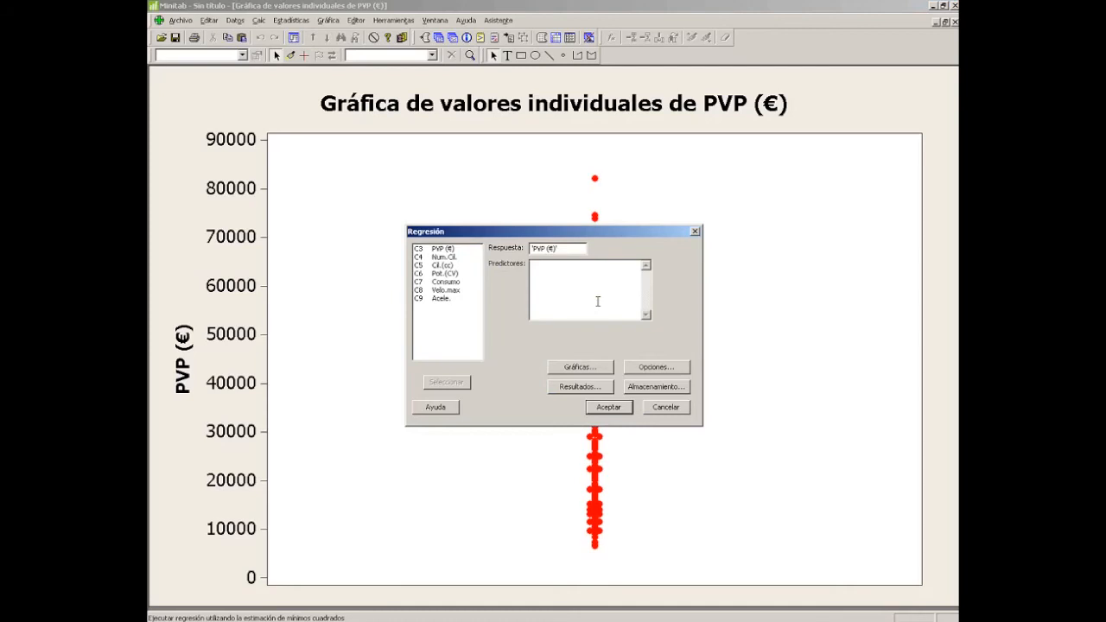
# Add Num.Cil., Cil.(cc), Pot.(CV), Consumo, Velo.max and Acele. as the regression predictors
pyautogui.doubleClick(444, 257)
pyautogui.doubleClick(444, 265)
pyautogui.doubleClick(445, 273)
pyautogui.doubleClick(444, 281)
pyautogui.doubleClick(444, 289)
pyautogui.click(636, 309)
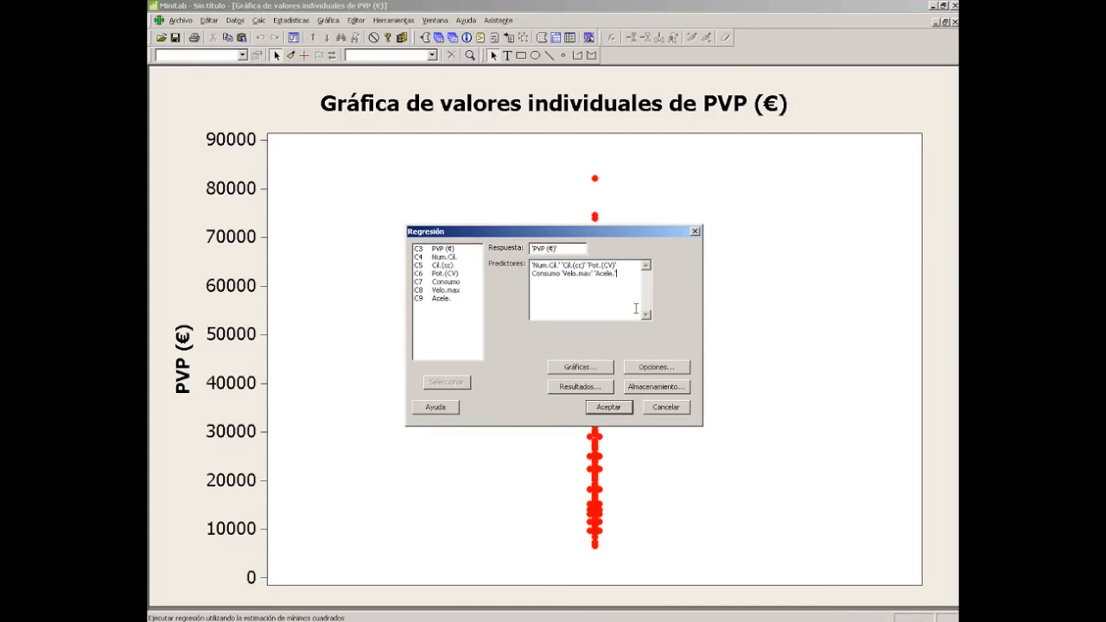
# Choose standardized residuals with the four-in-one residual plots and run the regression
pyautogui.click(578, 378)
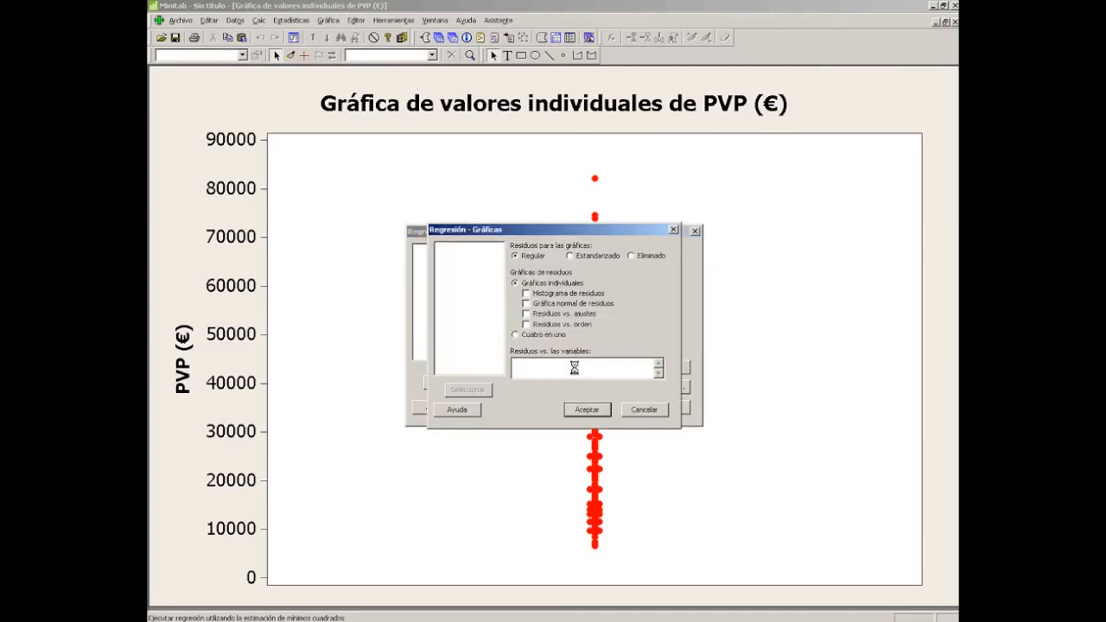
pyautogui.click(570, 257)
pyautogui.click(543, 336)
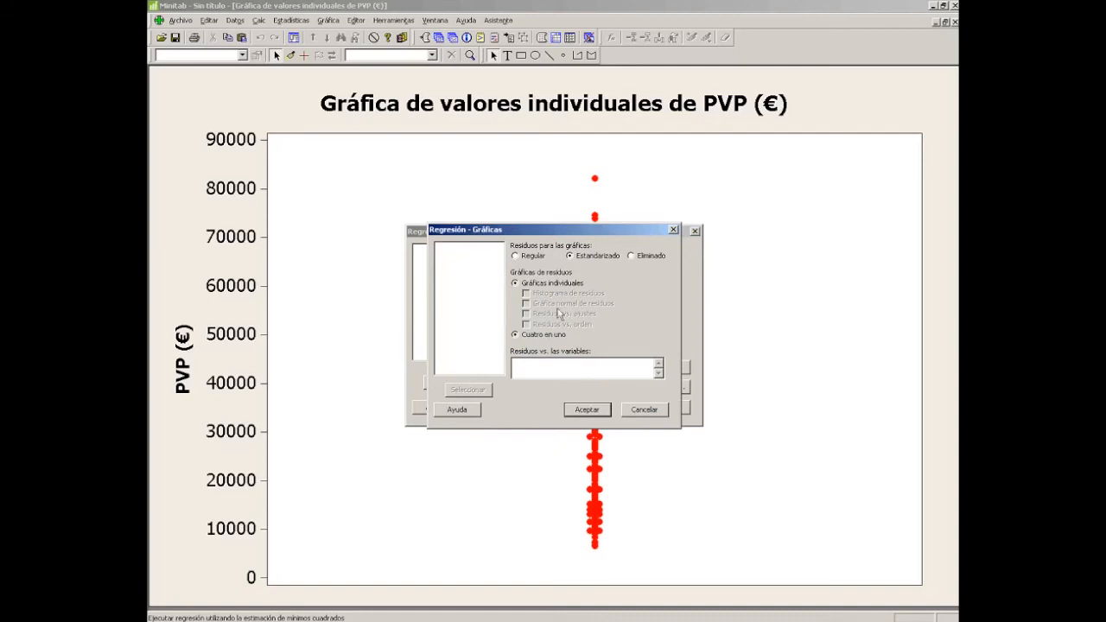
pyautogui.click(581, 409)
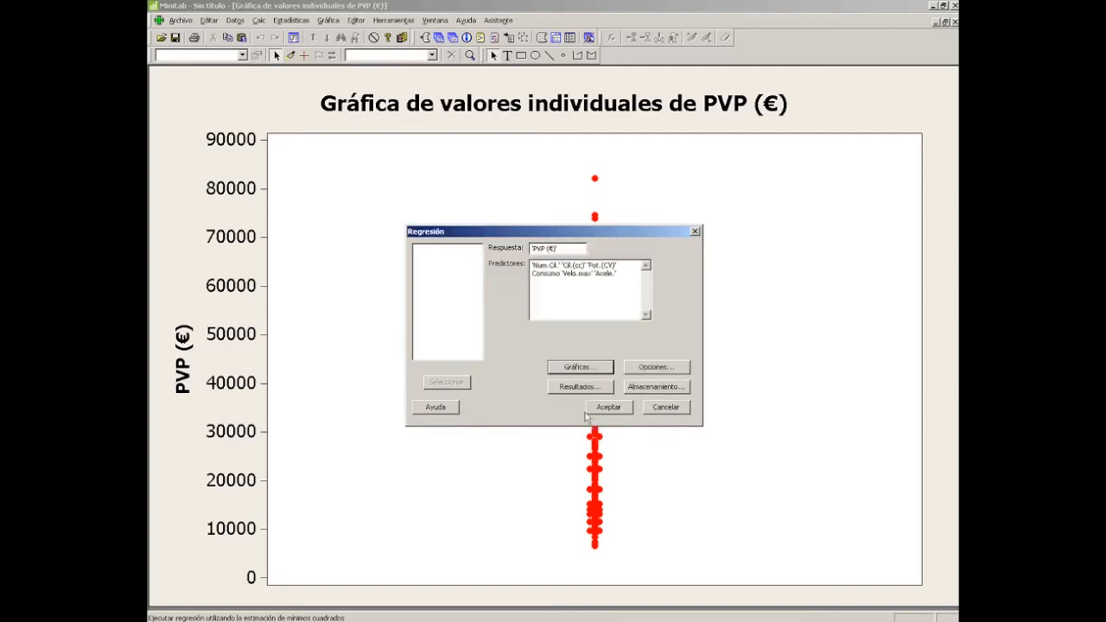
pyautogui.click(603, 412)
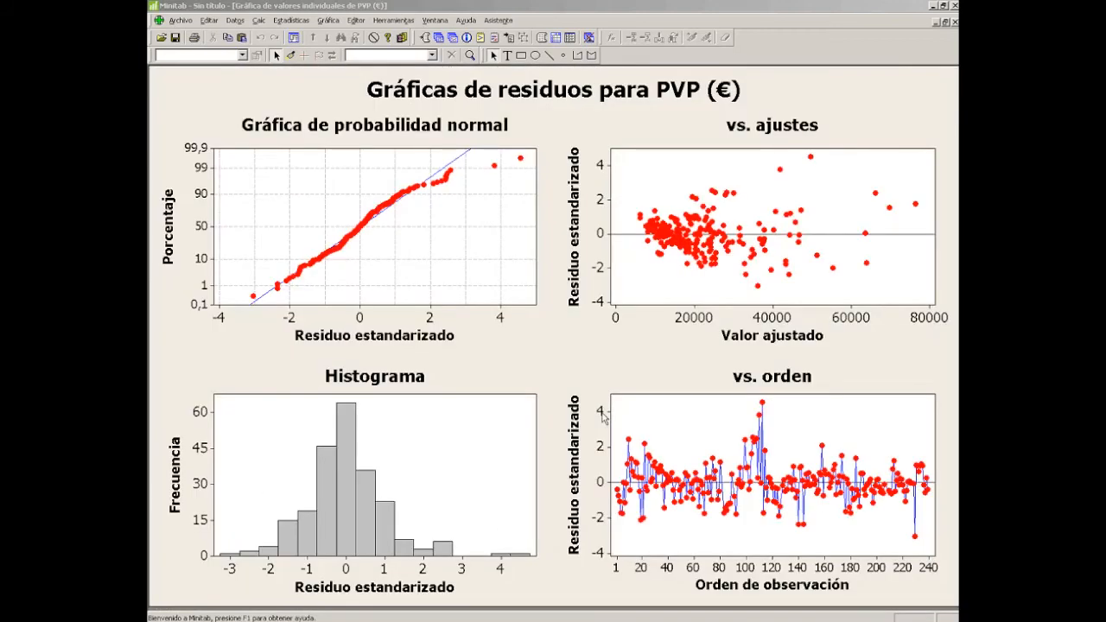
# Restore the graph windows, move the residual plots aside and bring the regression results into view in the session output
pyautogui.click(945, 21)
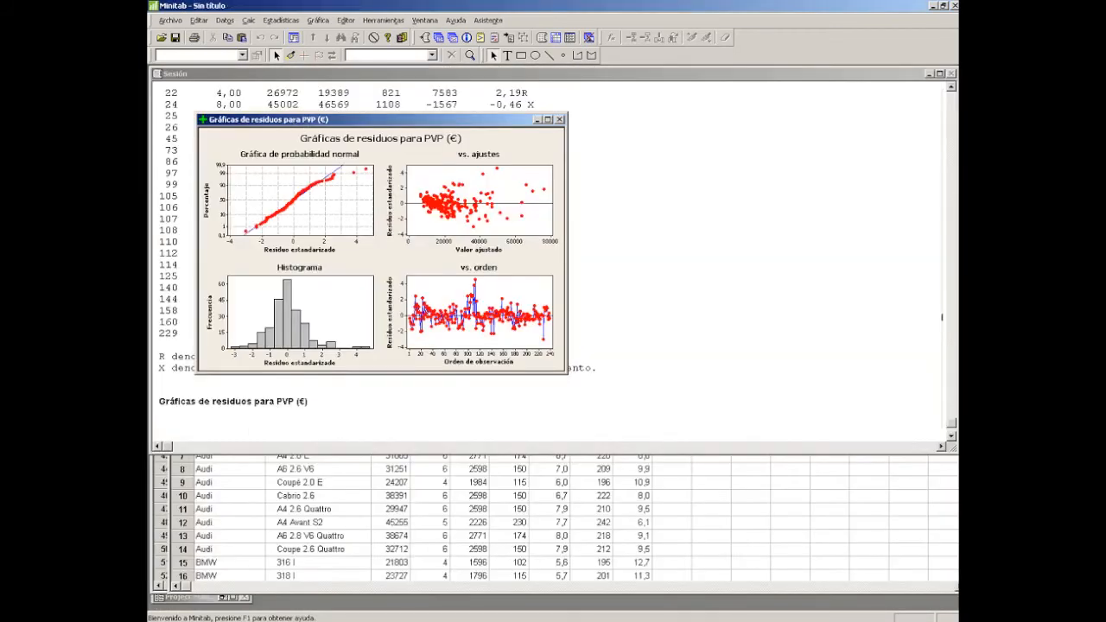
pyautogui.moveTo(259, 120); pyautogui.dragTo(646, 345)
pyautogui.click(333, 311)
pyautogui.scroll(6, 333, 311)
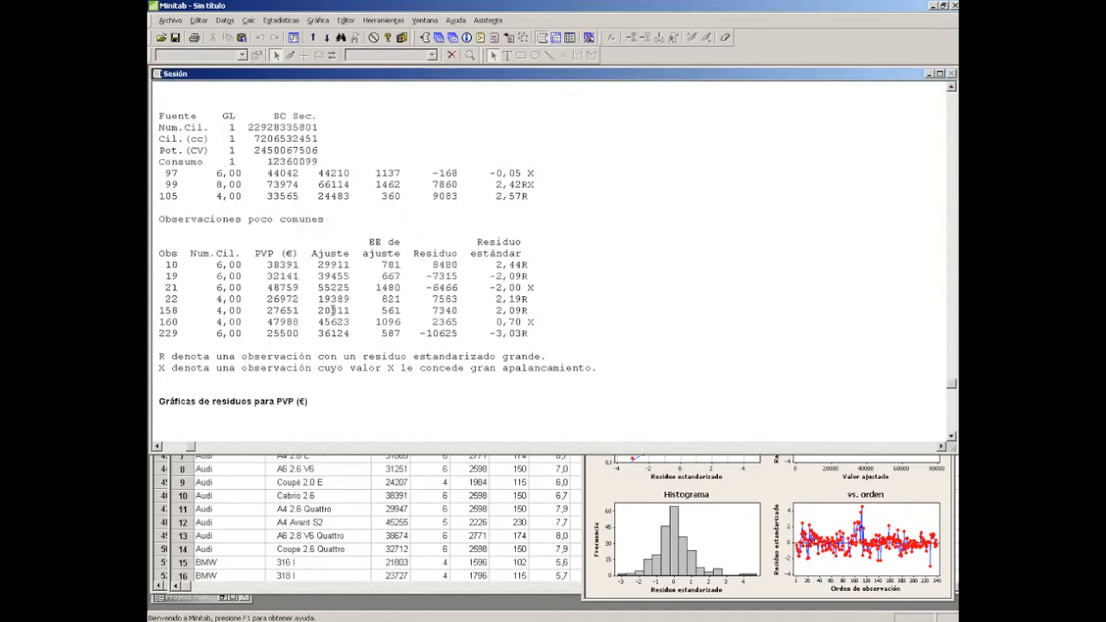
pyautogui.scroll(10, 333, 311)
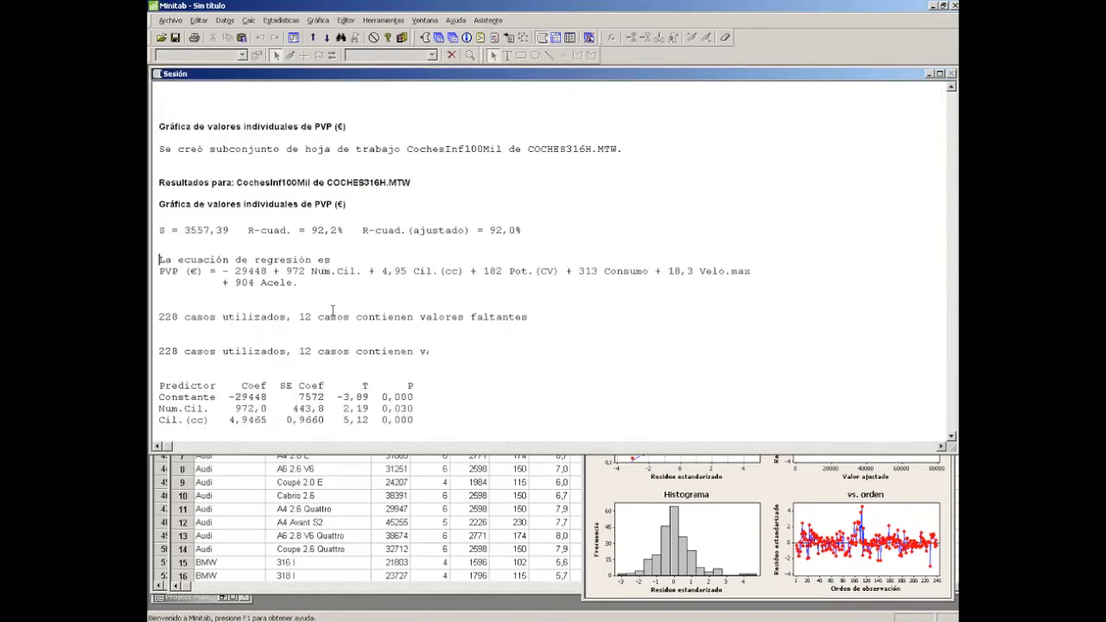
pyautogui.scroll(8, 333, 311)
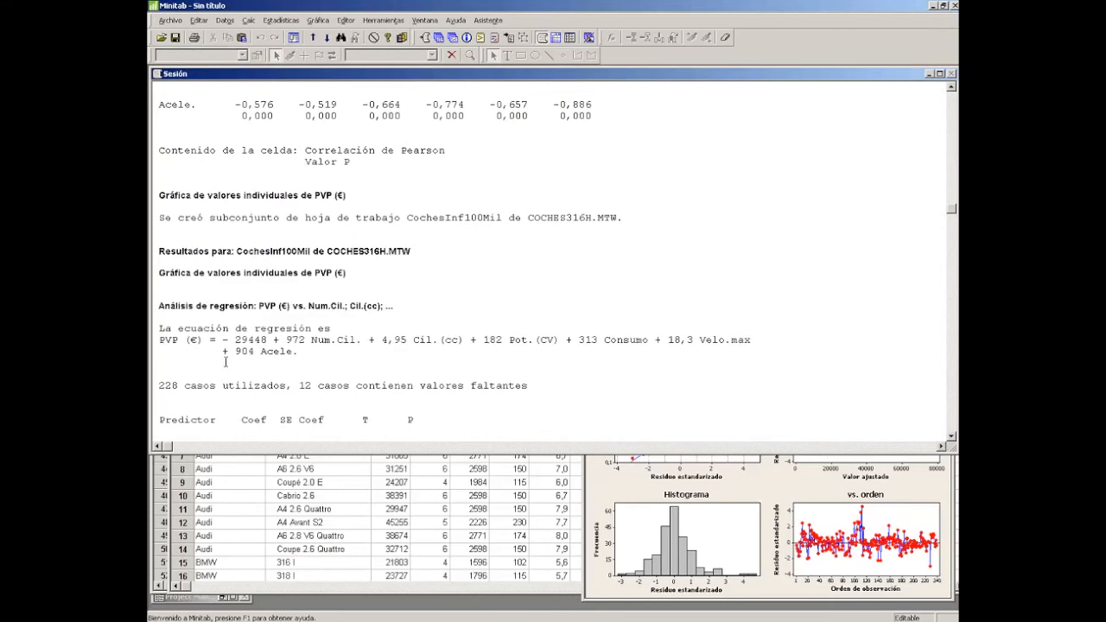
# Examine the fitted regression equation for PVP (€) and the number of cases used in the session output
pyautogui.click(344, 328)
pyautogui.click(309, 350)
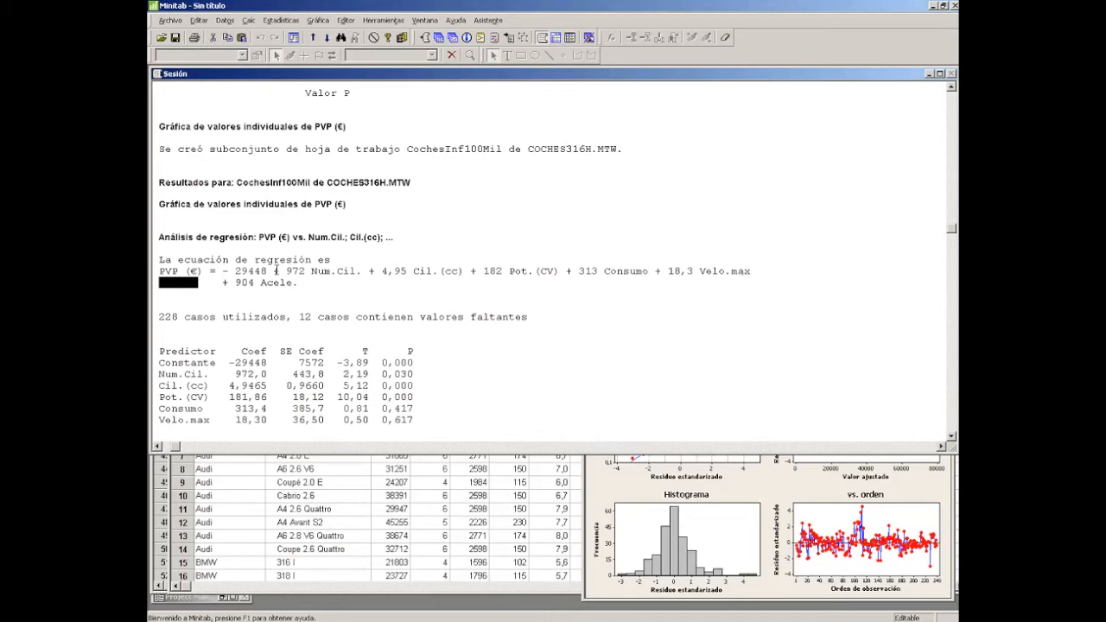
pyautogui.scroll(-1, 275, 270)
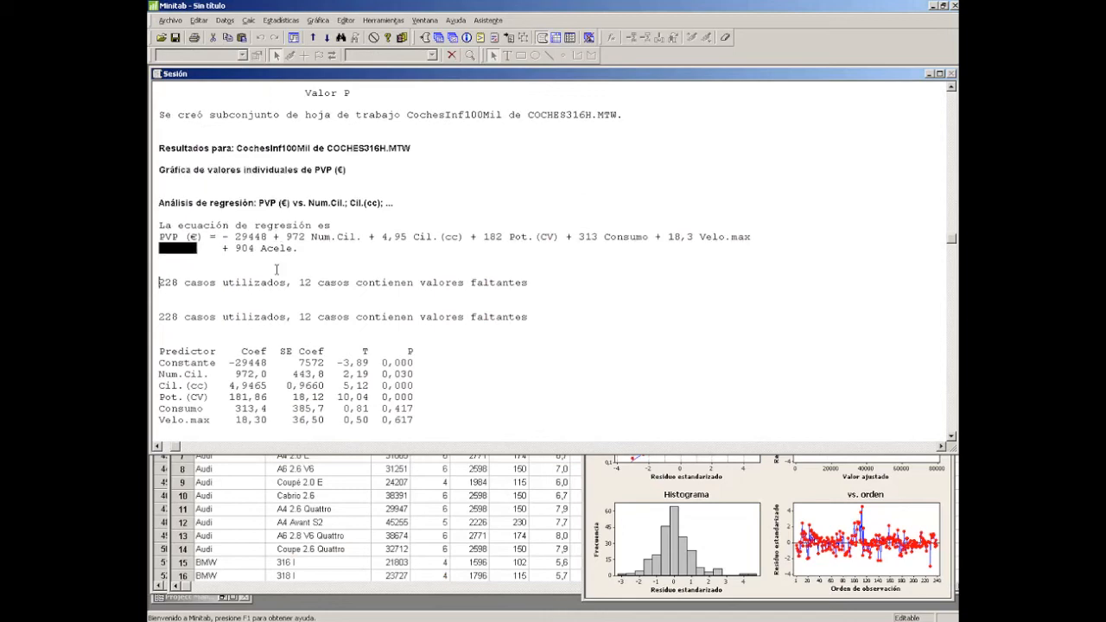
pyautogui.scroll(1, 277, 270)
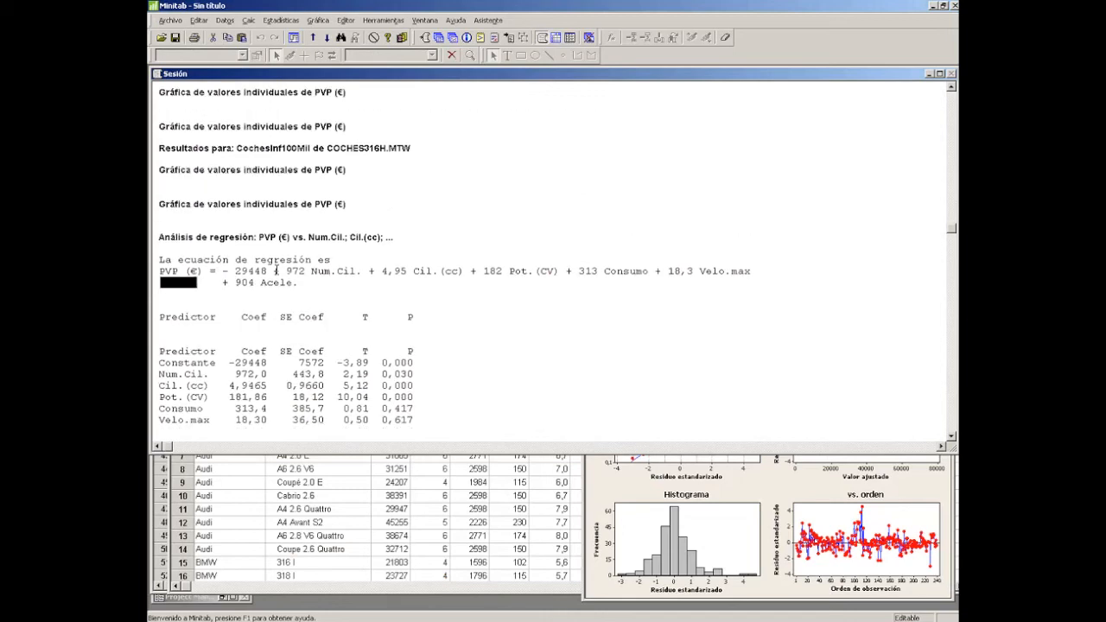
pyautogui.moveTo(309, 286); pyautogui.dragTo(159, 271)
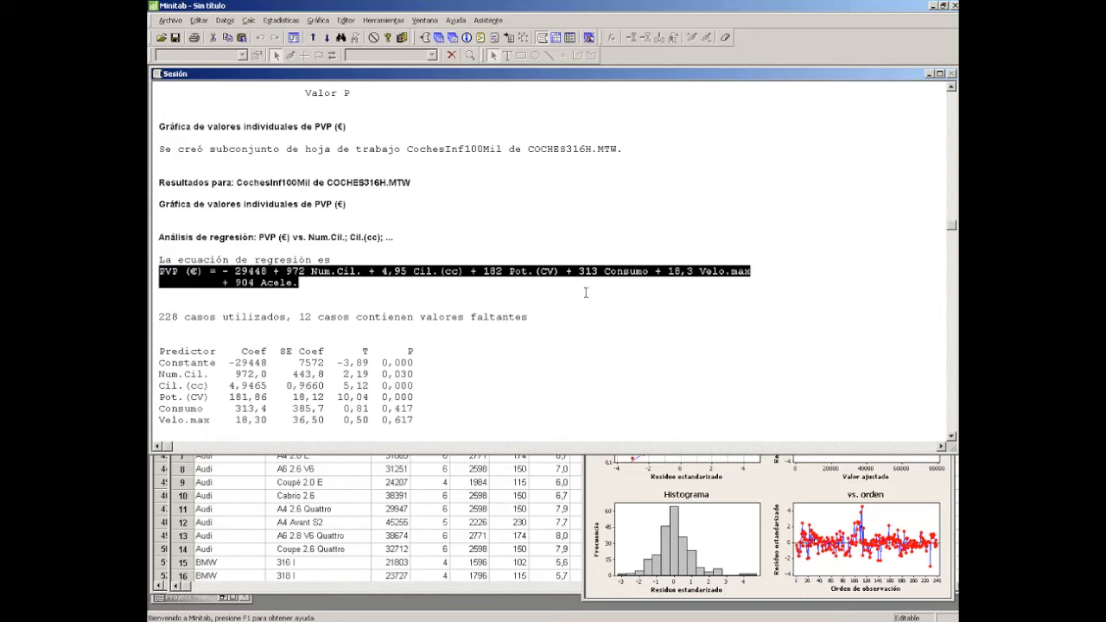
pyautogui.click(404, 293)
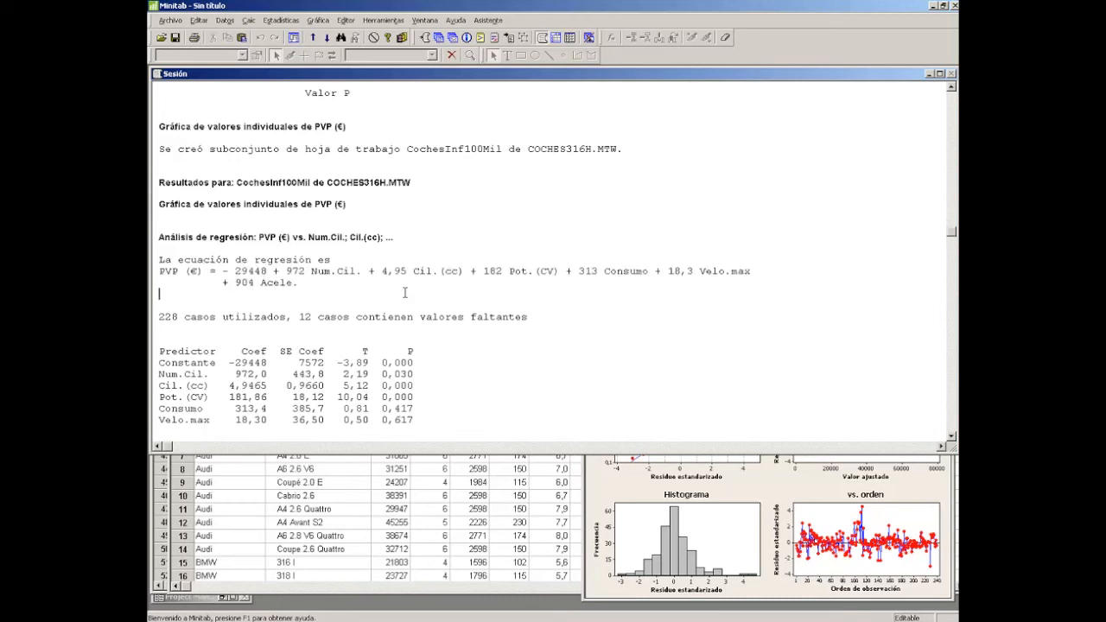
pyautogui.scroll(-2, 404, 293)
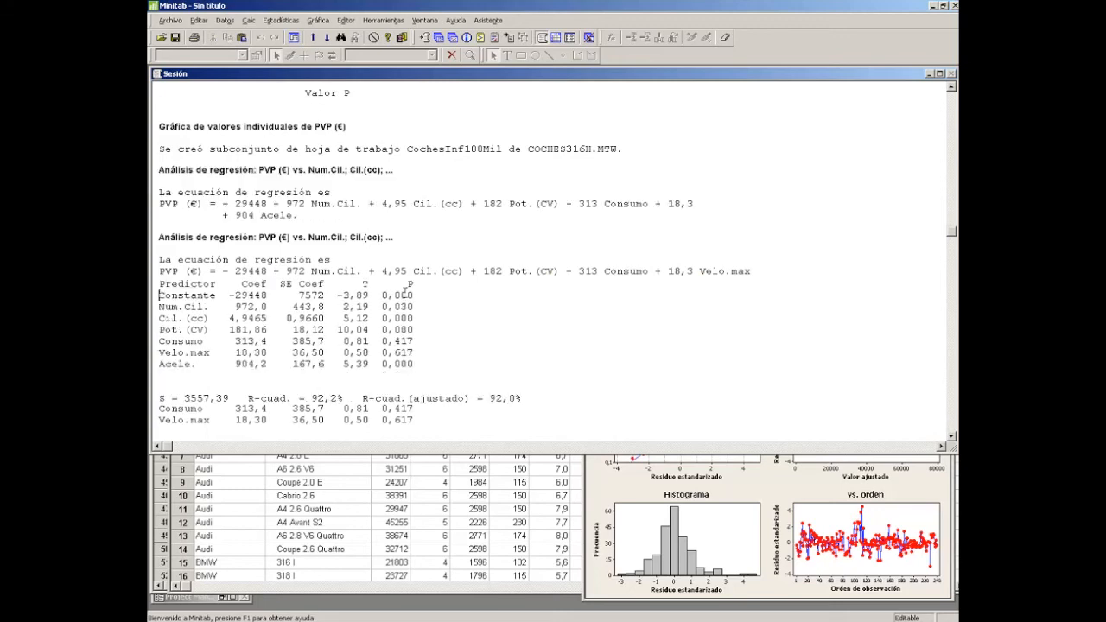
pyautogui.scroll(-1, 406, 291)
pyautogui.scroll(3, 417, 333)
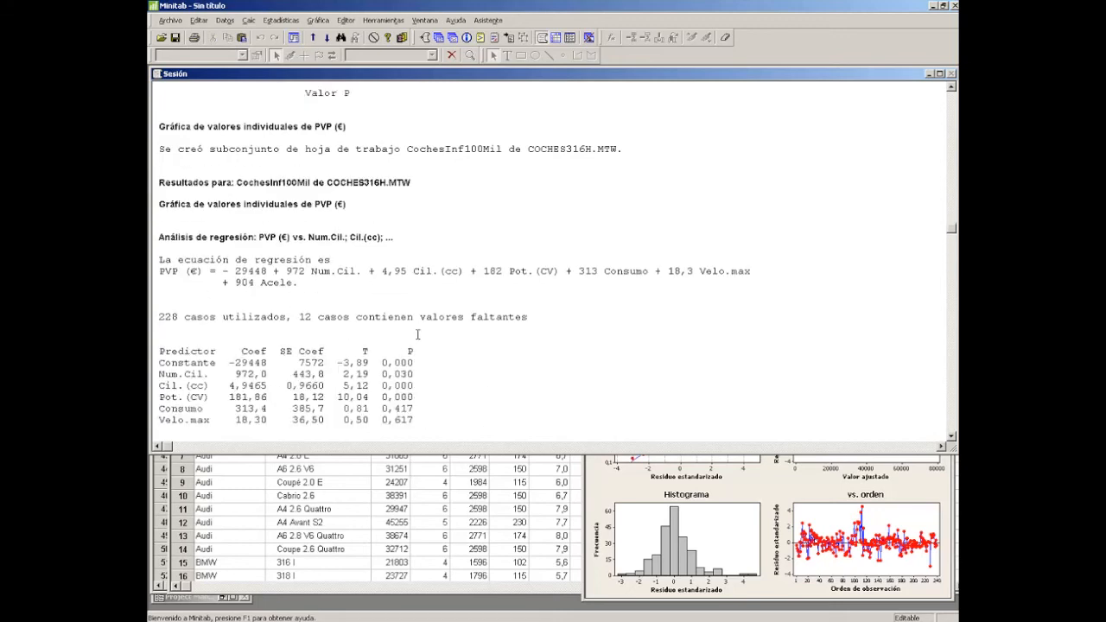
pyautogui.click(318, 288)
pyautogui.click(483, 271)
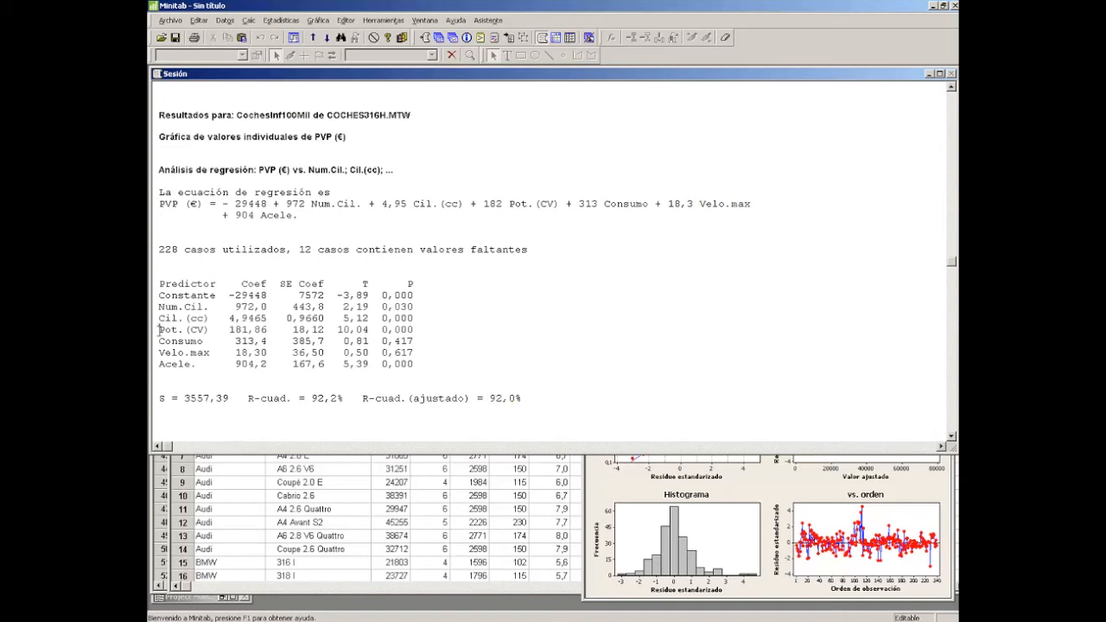
# Compare the predictor table with the terms of the regression equation, highlighting the Cil.(cc) coefficient
pyautogui.click(430, 363)
pyautogui.click(232, 352)
pyautogui.click(288, 340)
pyautogui.click(338, 318)
pyautogui.doubleClick(393, 204)
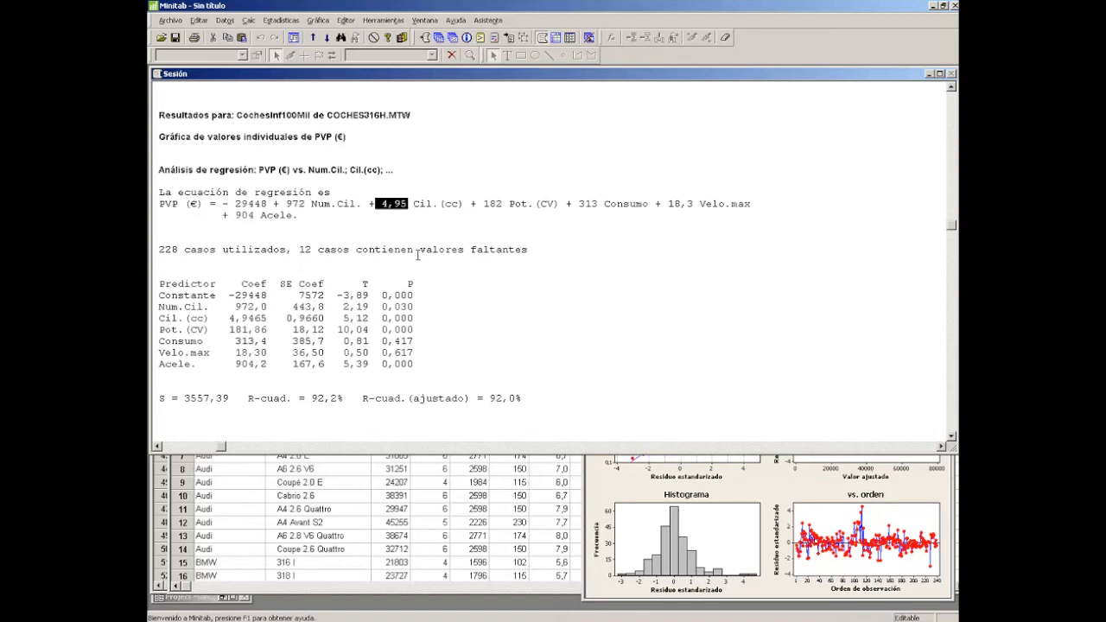
pyautogui.click(397, 223)
pyautogui.moveTo(452, 205); pyautogui.dragTo(464, 205)
pyautogui.click(404, 228)
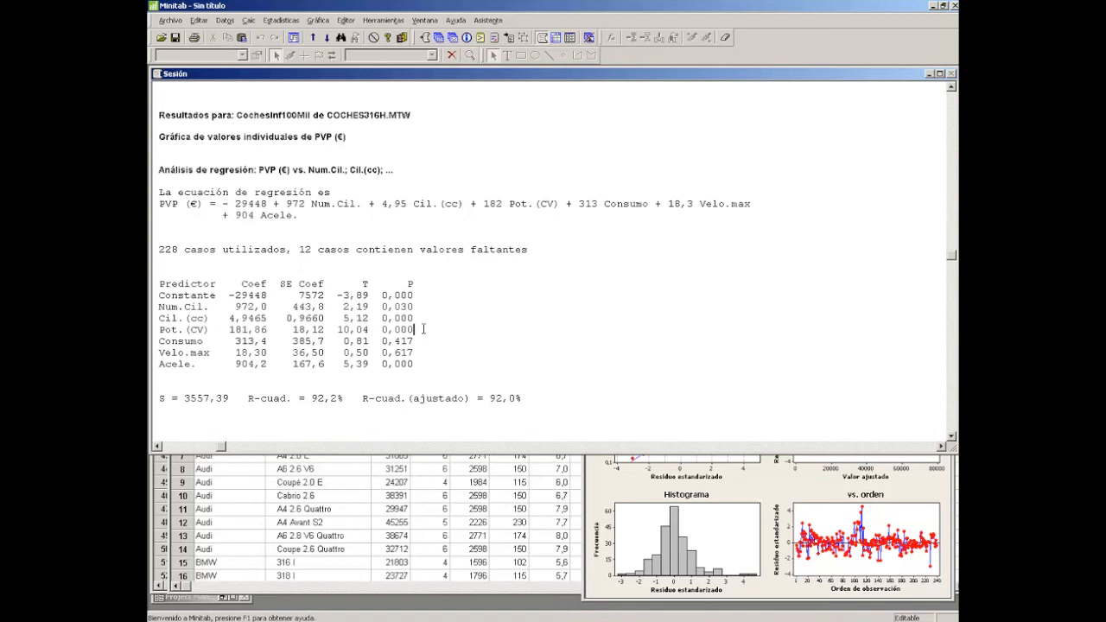
# Check the P values of the predictors and highlight the Velo.max row in the coefficient table
pyautogui.scroll(-1, 423, 329)
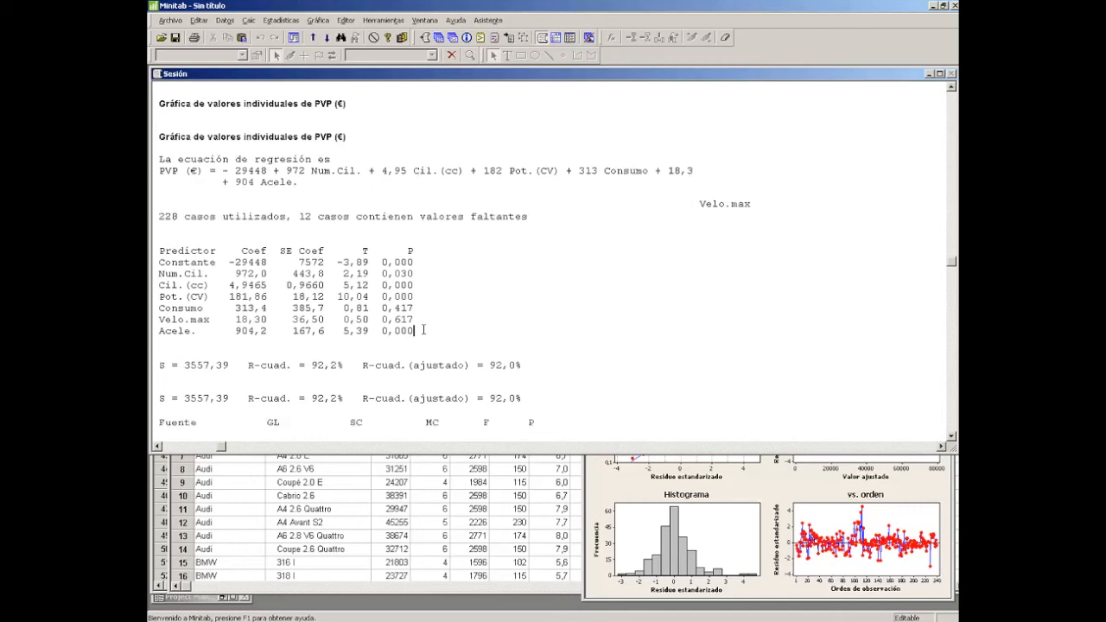
pyautogui.click(420, 321)
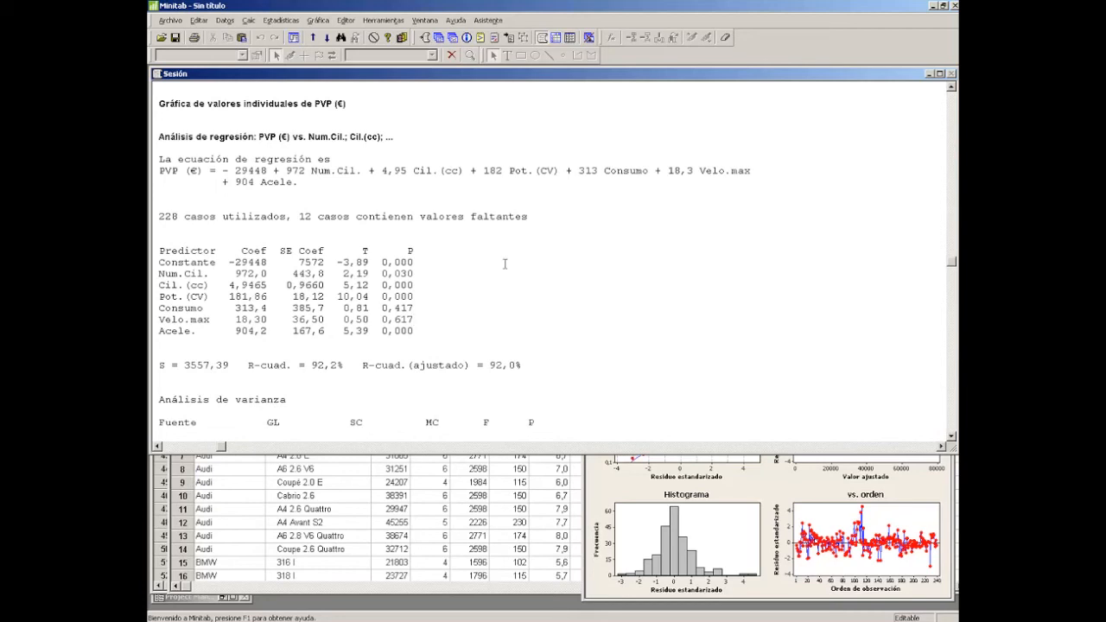
pyautogui.scroll(-10, 504, 264)
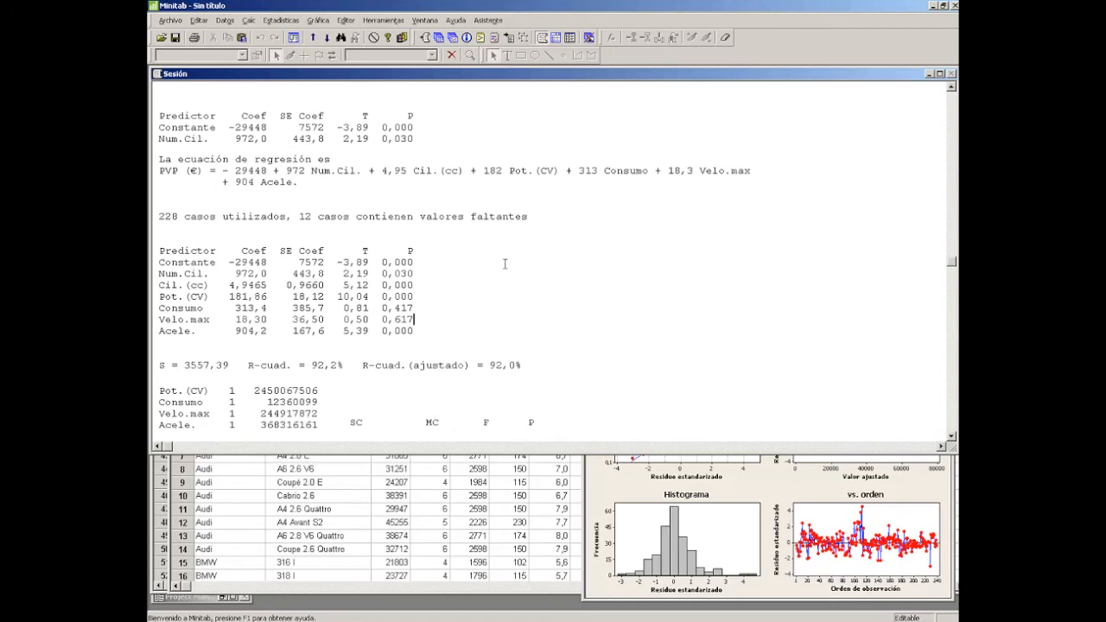
pyautogui.scroll(9, 423, 330)
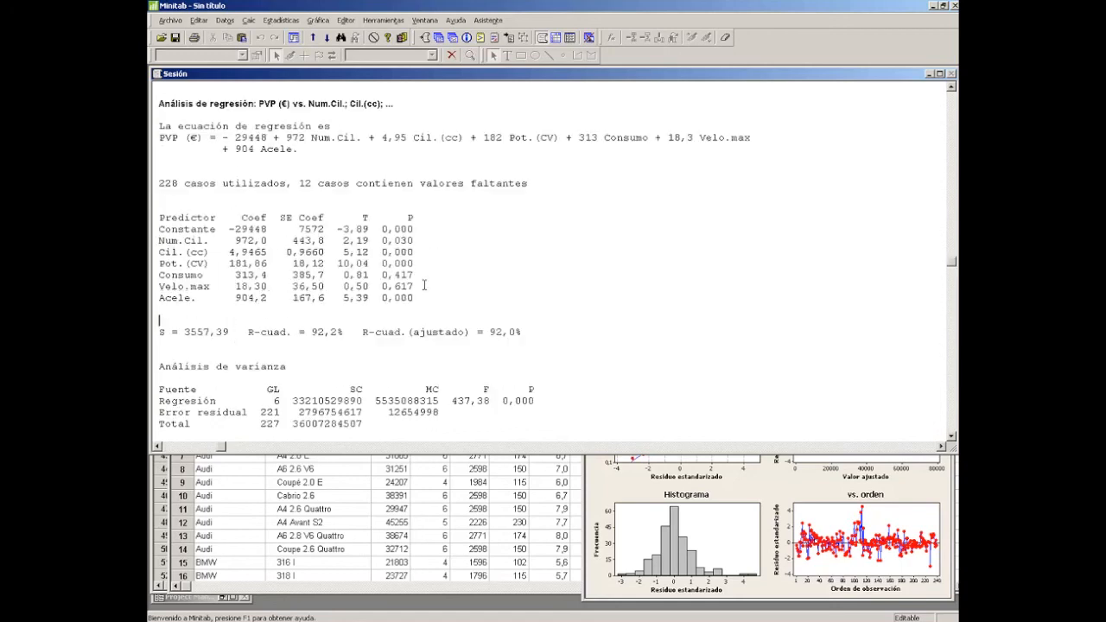
pyautogui.tripleClick(424, 285)
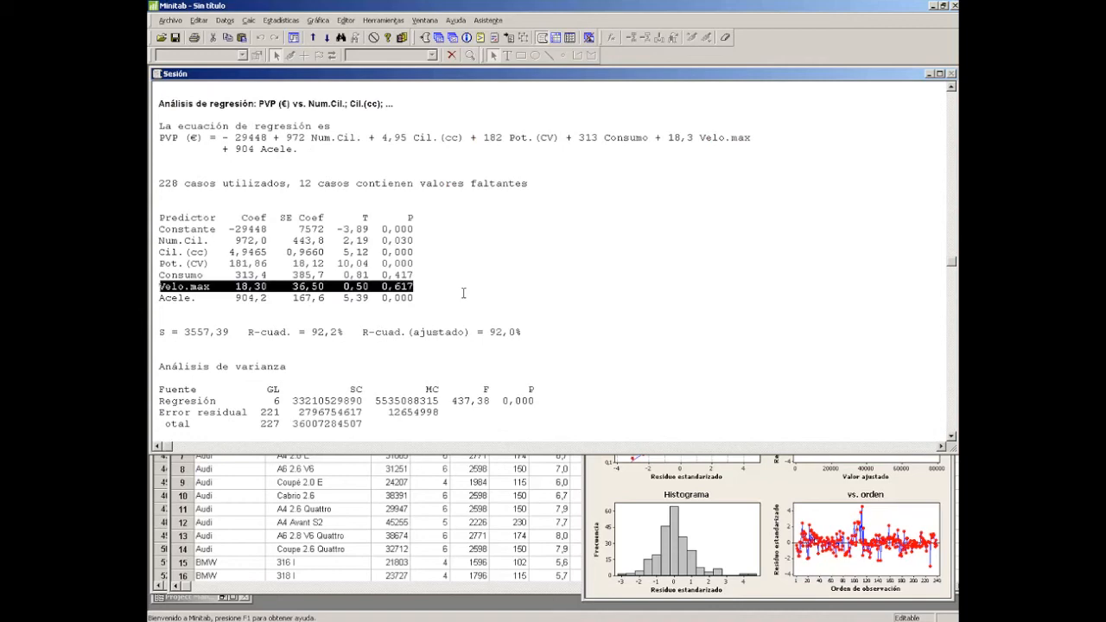
# Highlight the P value of Velo.max in the coefficient table and compare it with the P value of Consumo
pyautogui.doubleClick(394, 287)
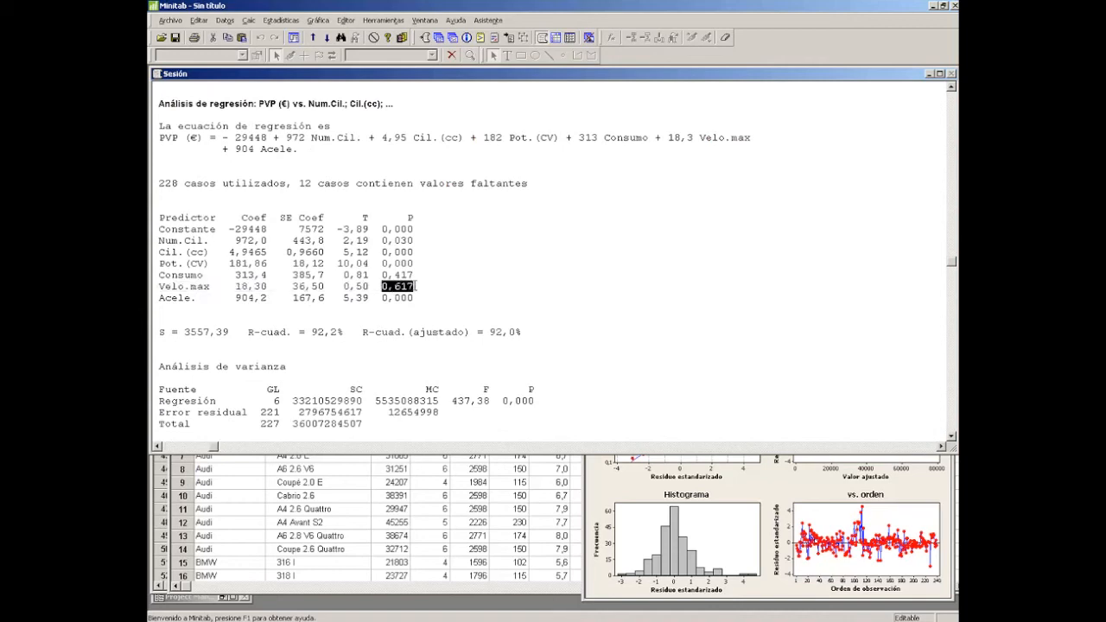
pyautogui.click(406, 283)
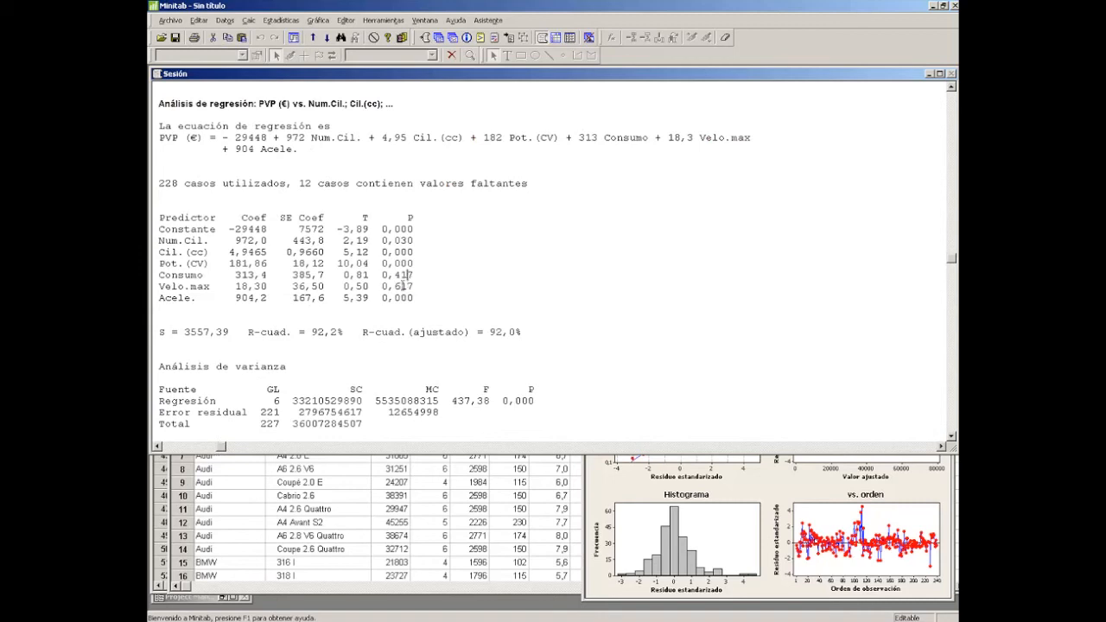
pyautogui.click(439, 285)
# Reopen the PVP (€) regression setup and try to run it with Velo.max deleted from the predictors
pyautogui.click(281, 20)
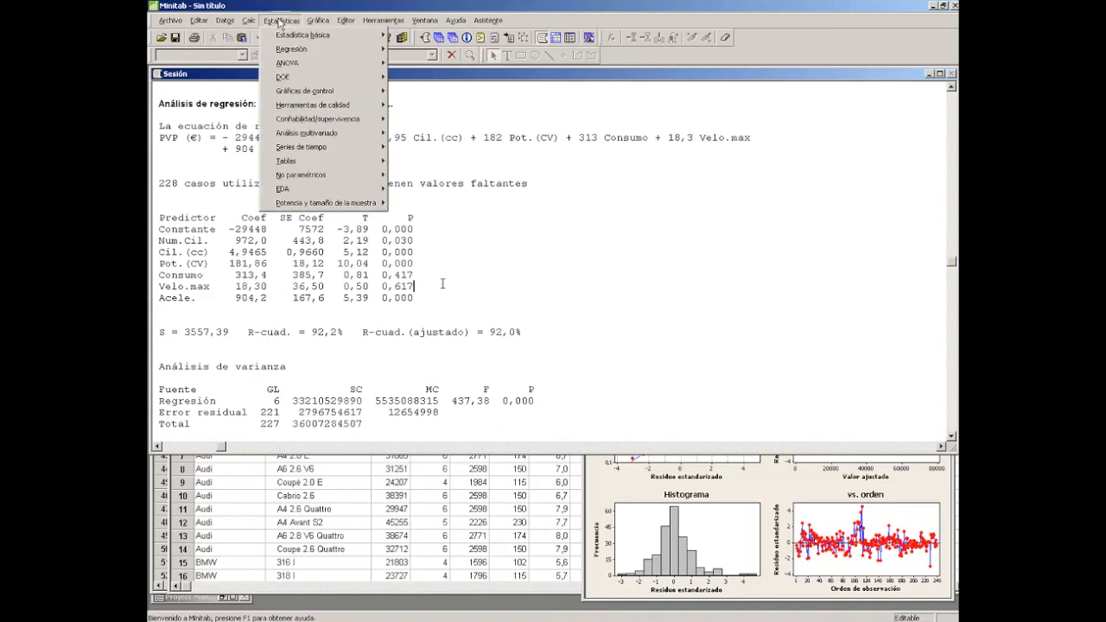
pyautogui.moveTo(289, 49)
pyautogui.click(363, 48)
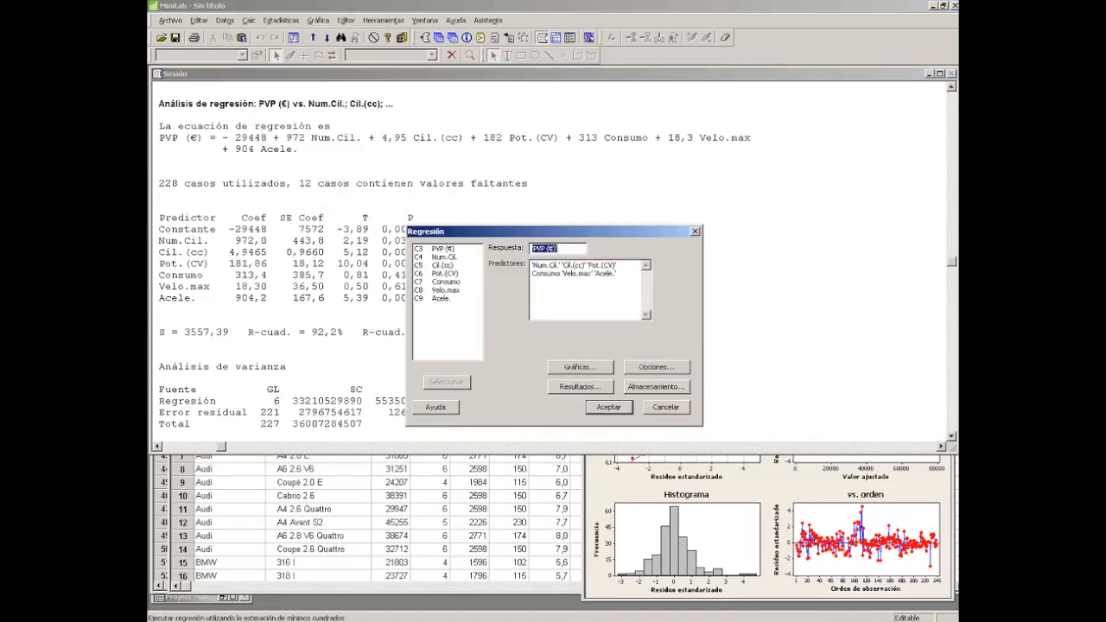
pyautogui.click(595, 273)
pyautogui.press('BackSpace')
pyautogui.press('BackSpace')
pyautogui.press('BackSpace')
pyautogui.press('BackSpace')
pyautogui.press('BackSpace')
pyautogui.press('BackSpace')
pyautogui.press('BackSpace')
pyautogui.press('BackSpace')
pyautogui.press('BackSpace')
pyautogui.press('BackSpace')
pyautogui.click(614, 409)
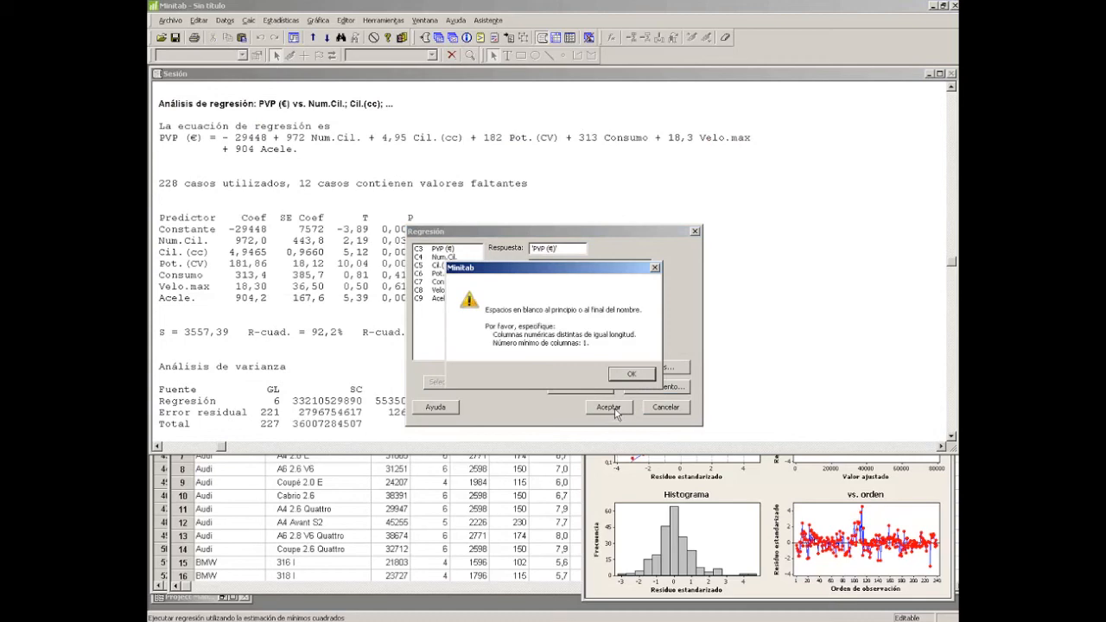
pyautogui.click(632, 375)
pyautogui.click(558, 276)
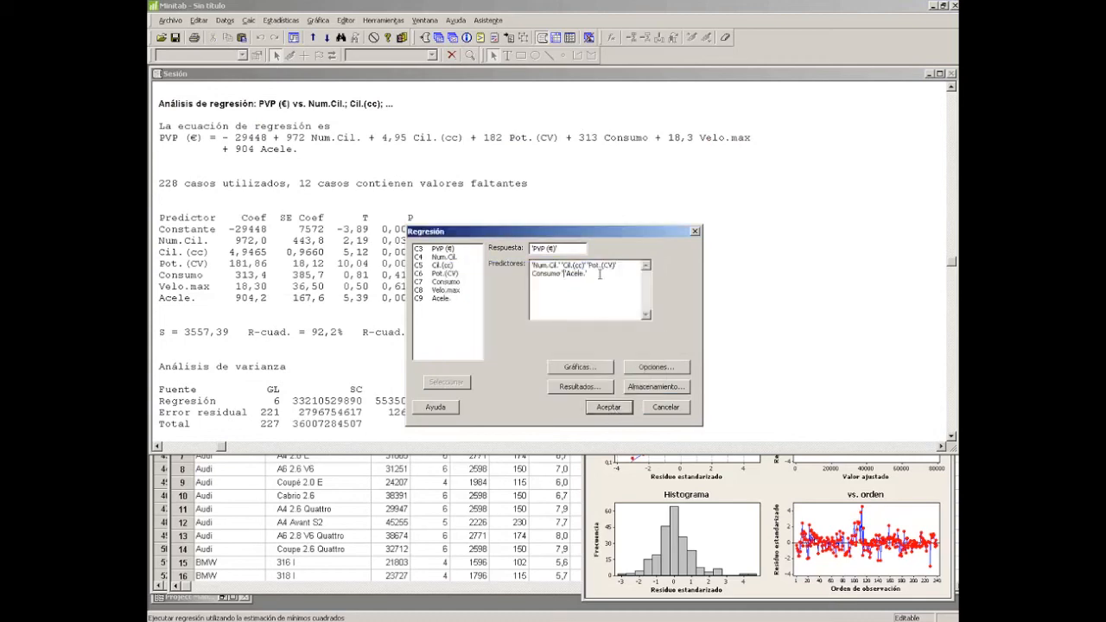
# Replace the predictors with Num.Cil., Cil.(cc), Pot.(CV), Consumo and Acele., and run the regression
pyautogui.moveTo(599, 275); pyautogui.dragTo(529, 264)
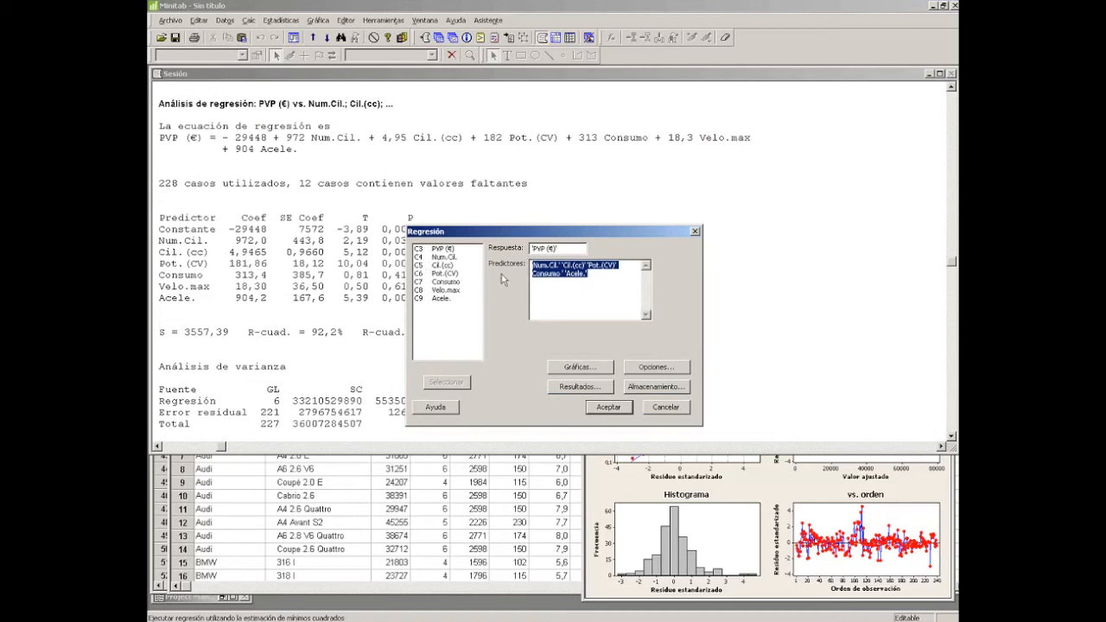
pyautogui.doubleClick(444, 257)
pyautogui.doubleClick(443, 265)
pyautogui.doubleClick(443, 273)
pyautogui.doubleClick(445, 281)
pyautogui.doubleClick(441, 299)
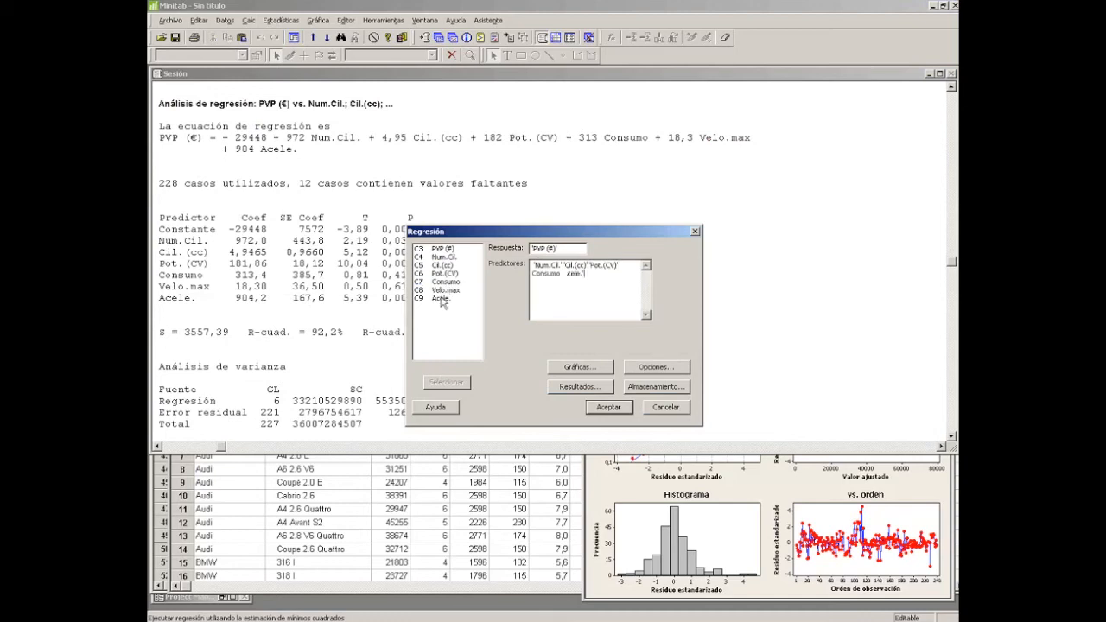
pyautogui.click(624, 407)
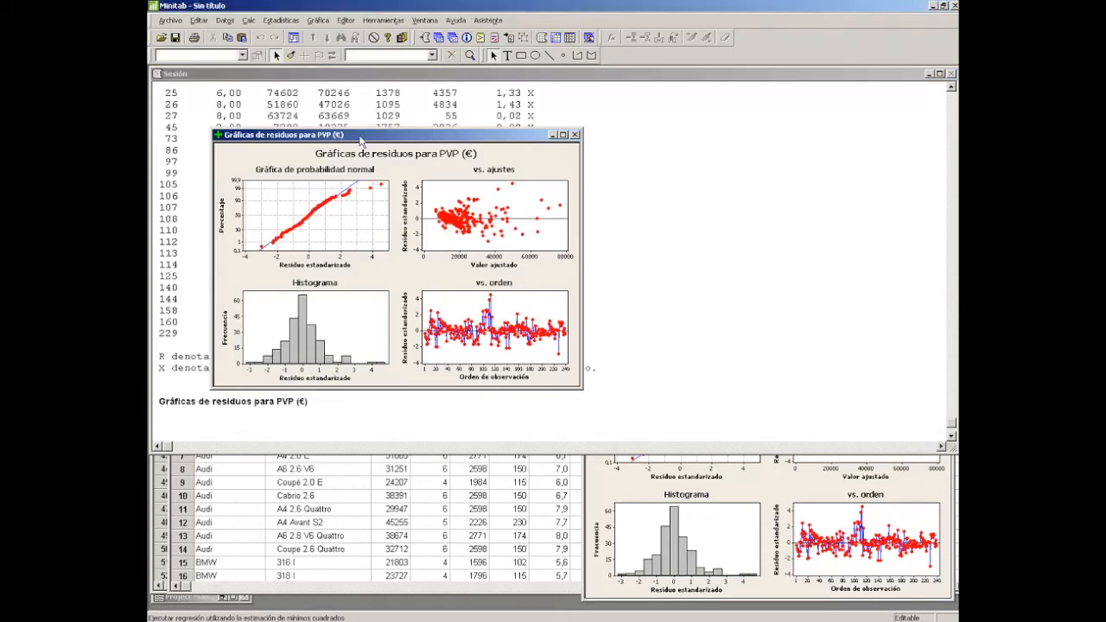
# Move the new residual plots aside and bring the results of the regression without Velo.max into view
pyautogui.moveTo(249, 135); pyautogui.dragTo(629, 357)
pyautogui.click(462, 367)
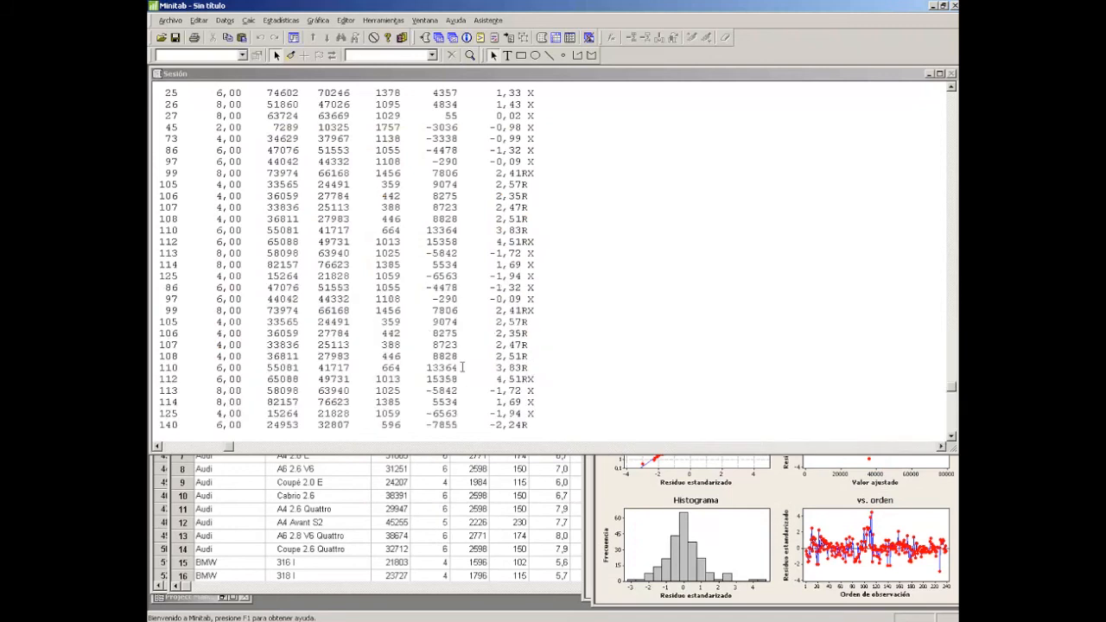
pyautogui.scroll(-8, 462, 367)
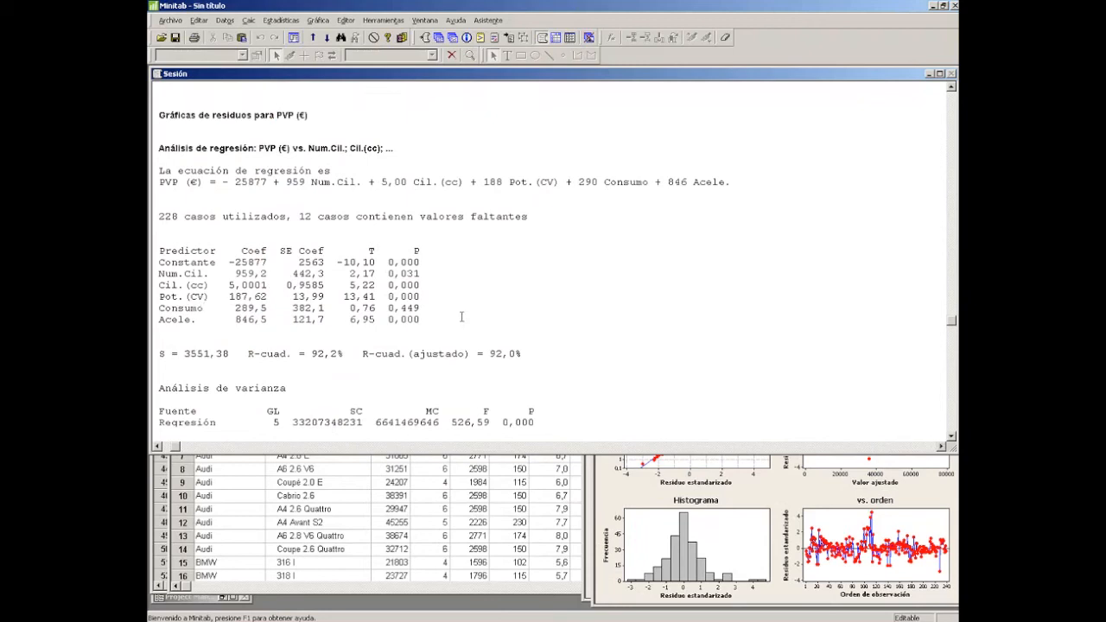
pyautogui.scroll(2, 419, 307)
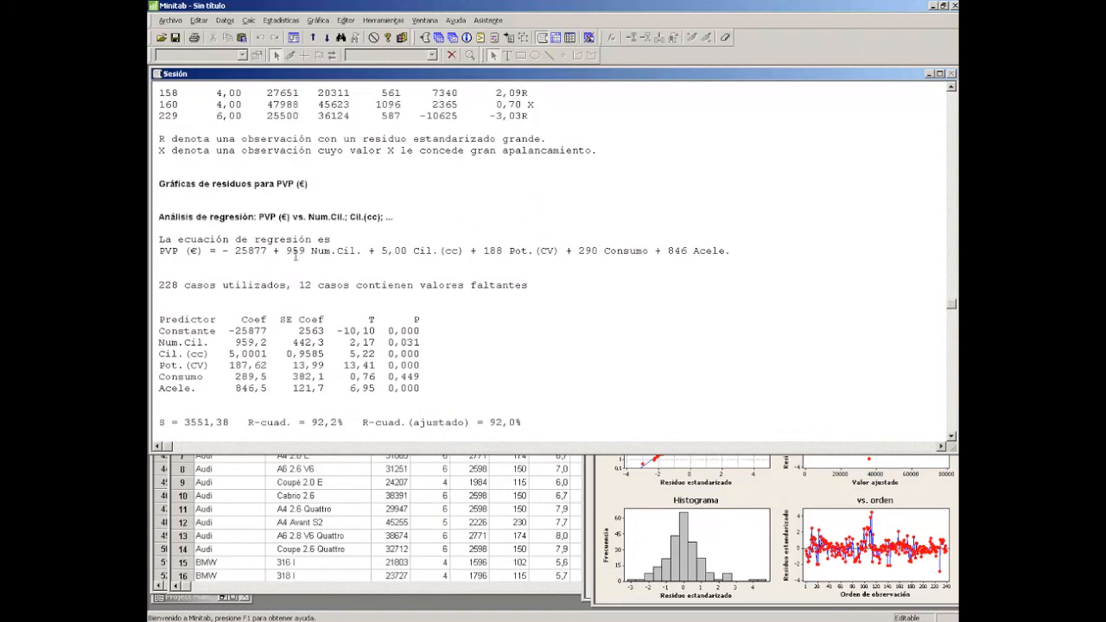
# Highlight the Num.Cil. term in the new regression equation and compare its coefficient with the earlier six-predictor equation
pyautogui.moveTo(281, 250); pyautogui.dragTo(327, 251)
pyautogui.scroll(5, 326, 251)
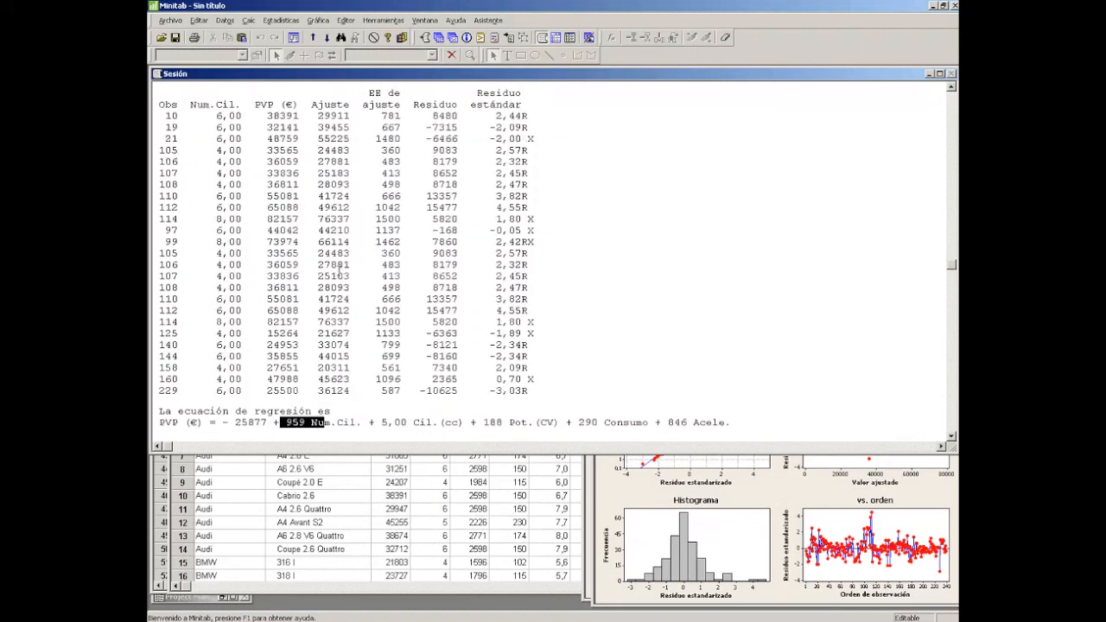
pyautogui.scroll(10, 318, 342)
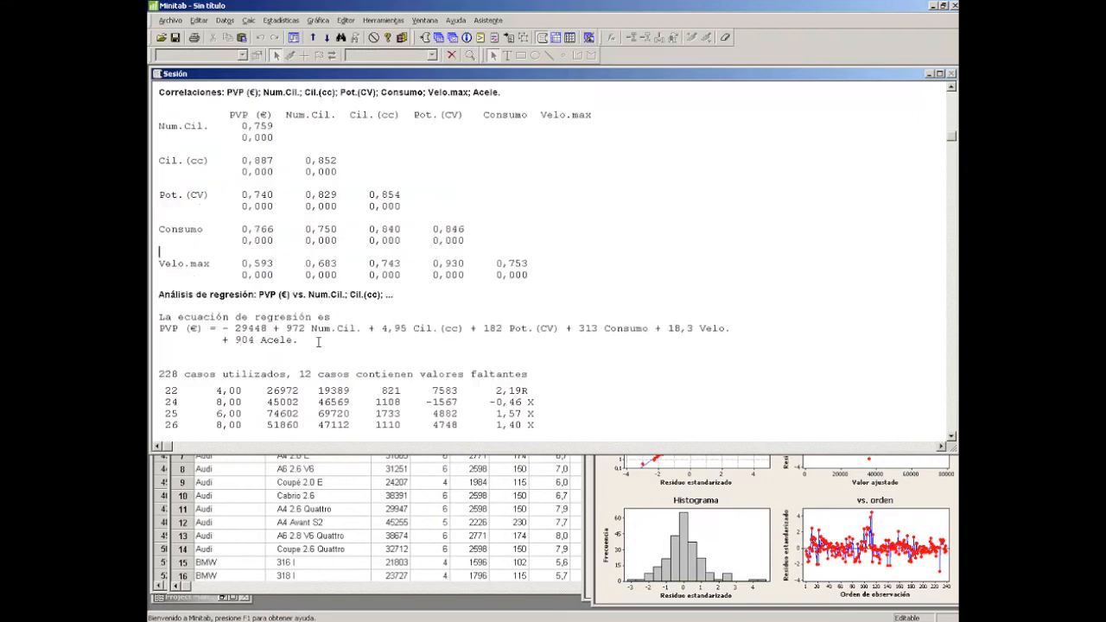
pyautogui.scroll(3, 318, 342)
pyautogui.scroll(-6, 324, 350)
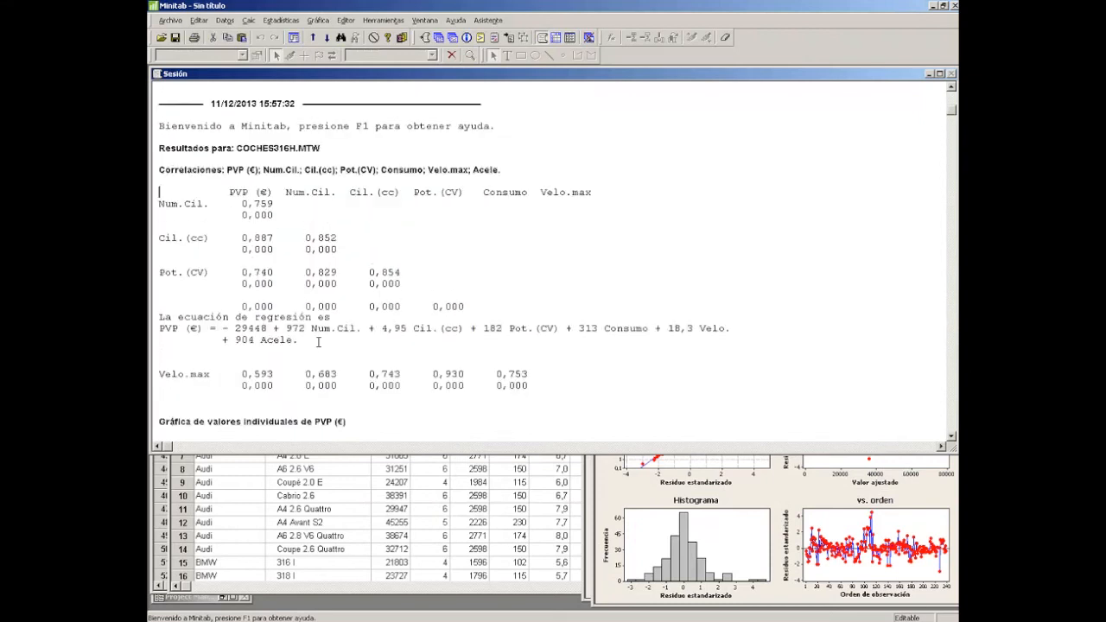
pyautogui.scroll(-10, 331, 357)
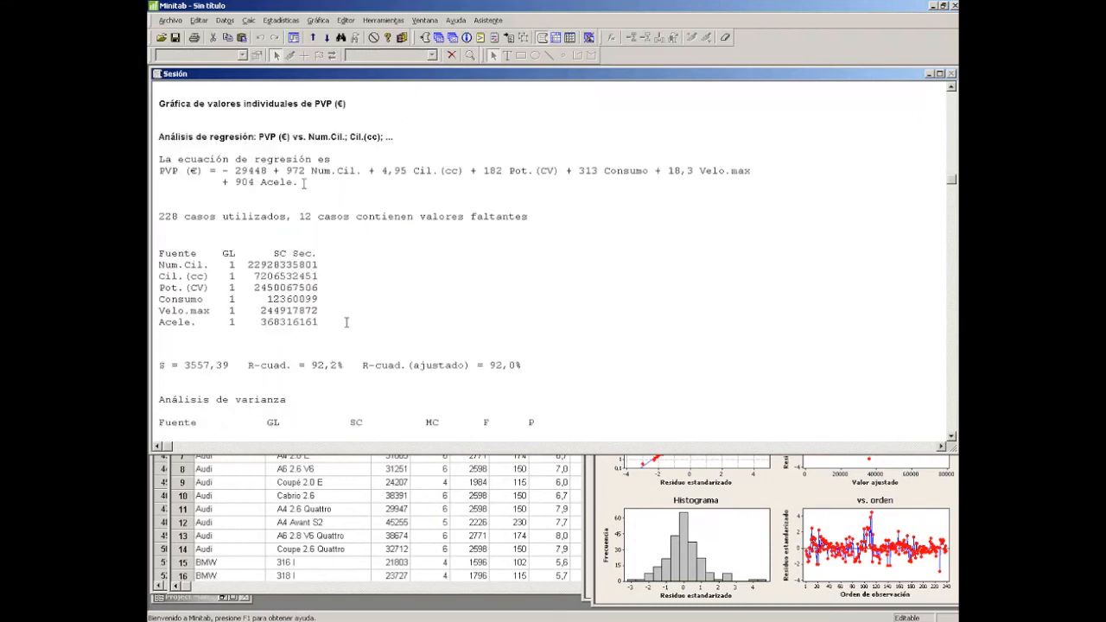
pyautogui.scroll(-4, 346, 322)
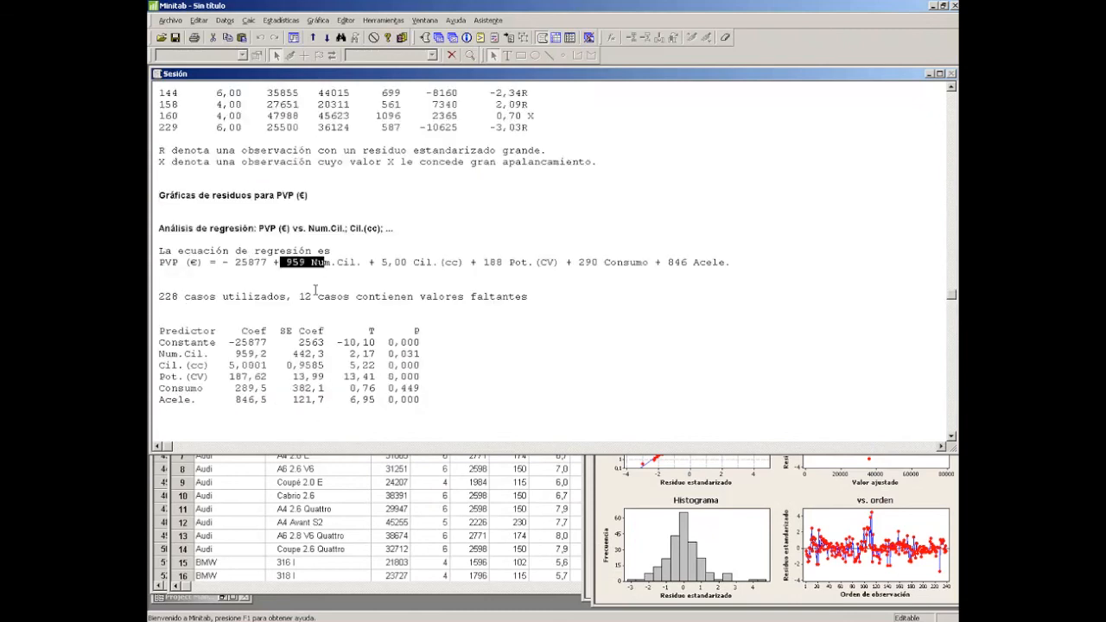
pyautogui.scroll(-4, 318, 292)
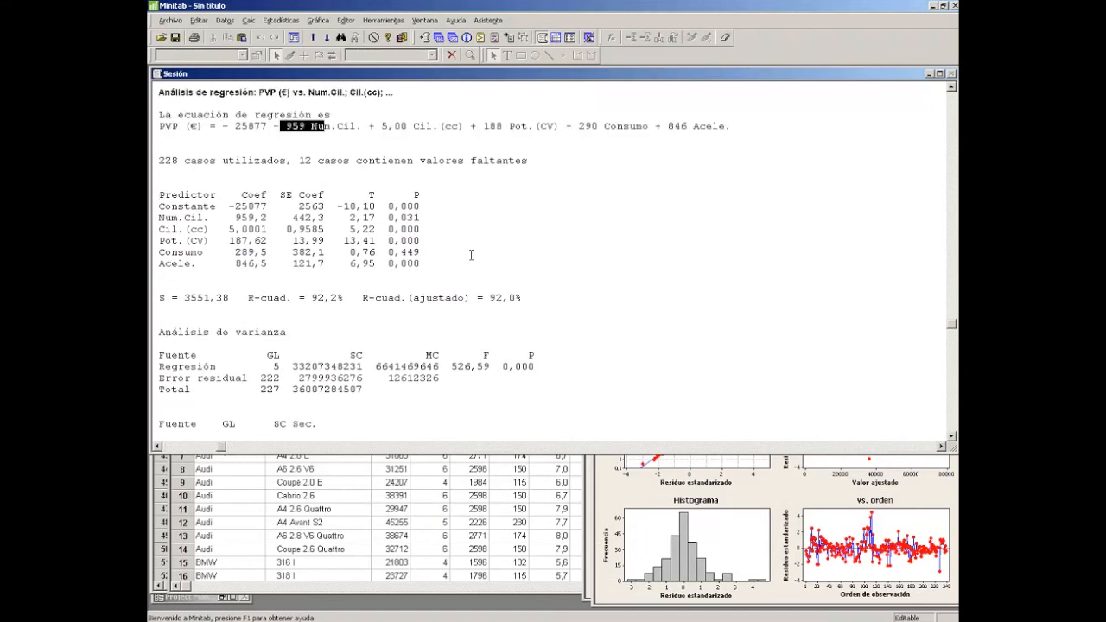
# Check the P value of Consumo in the five-predictor coefficient table
pyautogui.click(471, 254)
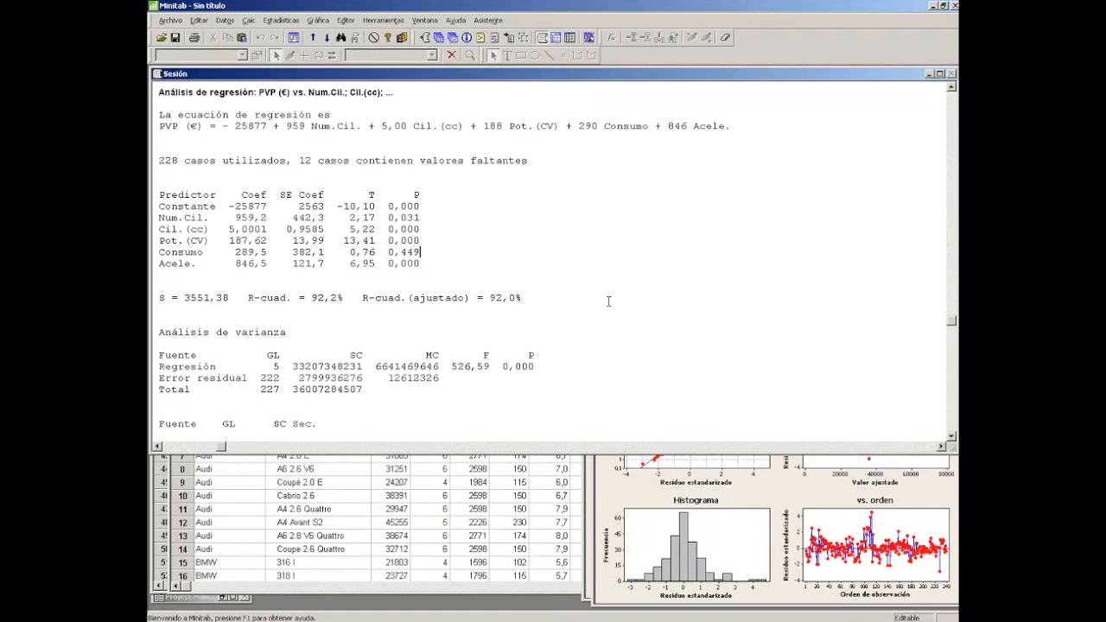
pyautogui.scroll(-5, 453, 344)
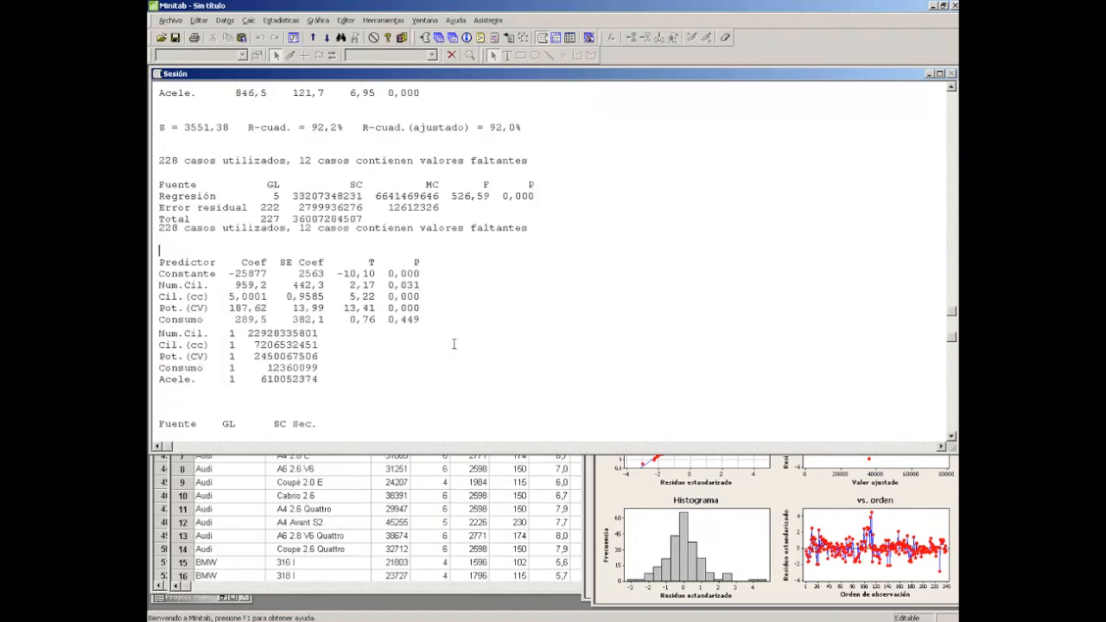
pyautogui.scroll(6, 453, 344)
pyautogui.click(422, 319)
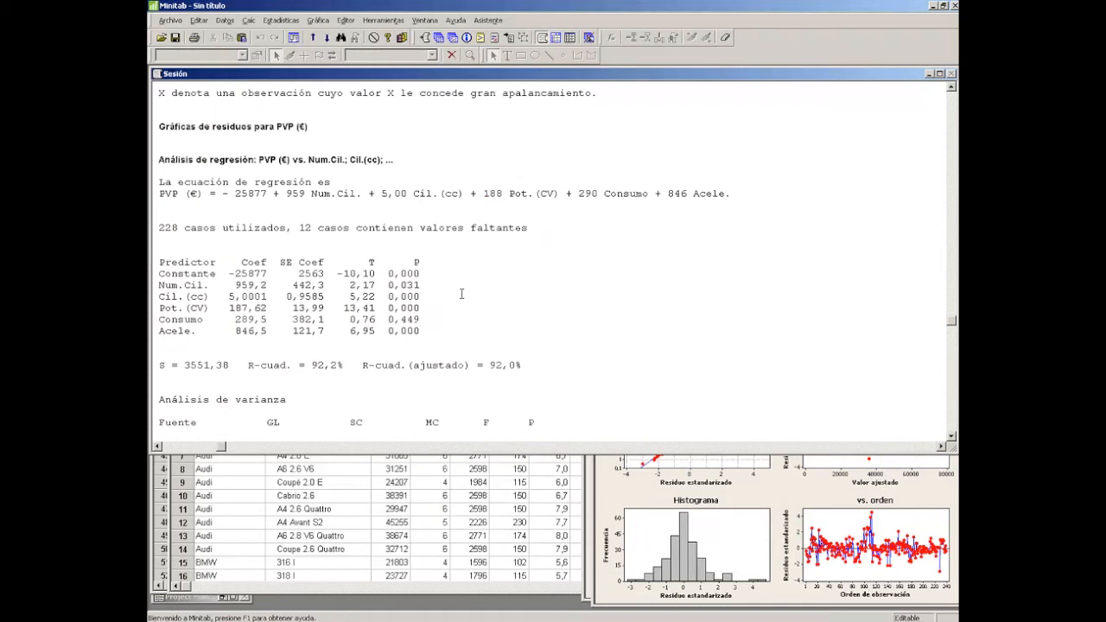
# Remove Consumo from the predictors of the PVP (€) regression and run it again
pyautogui.click(281, 21)
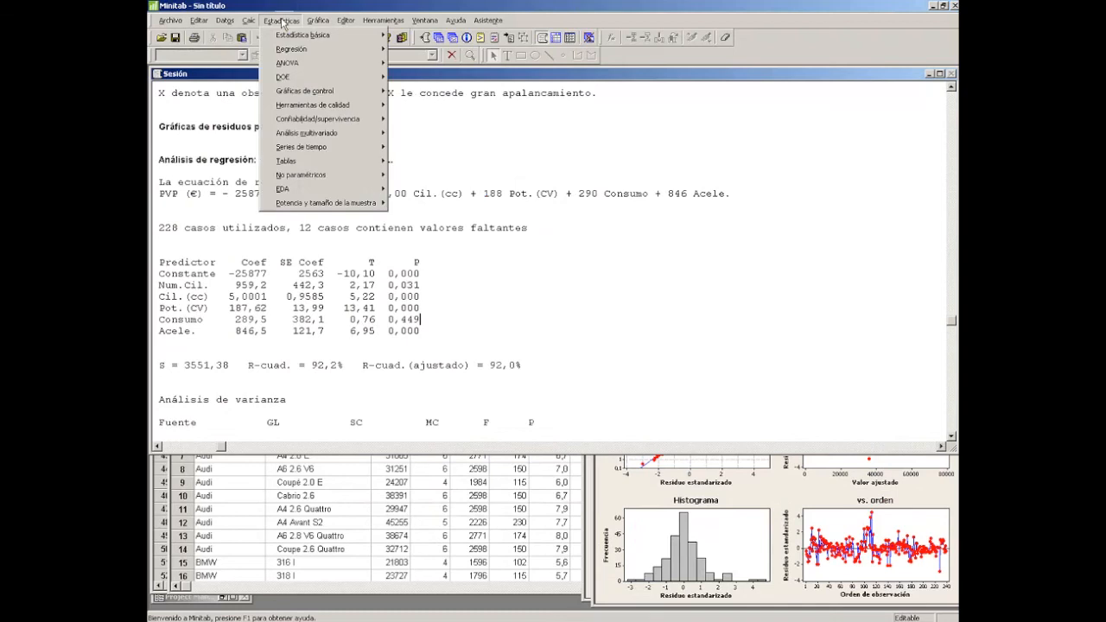
pyautogui.moveTo(329, 48)
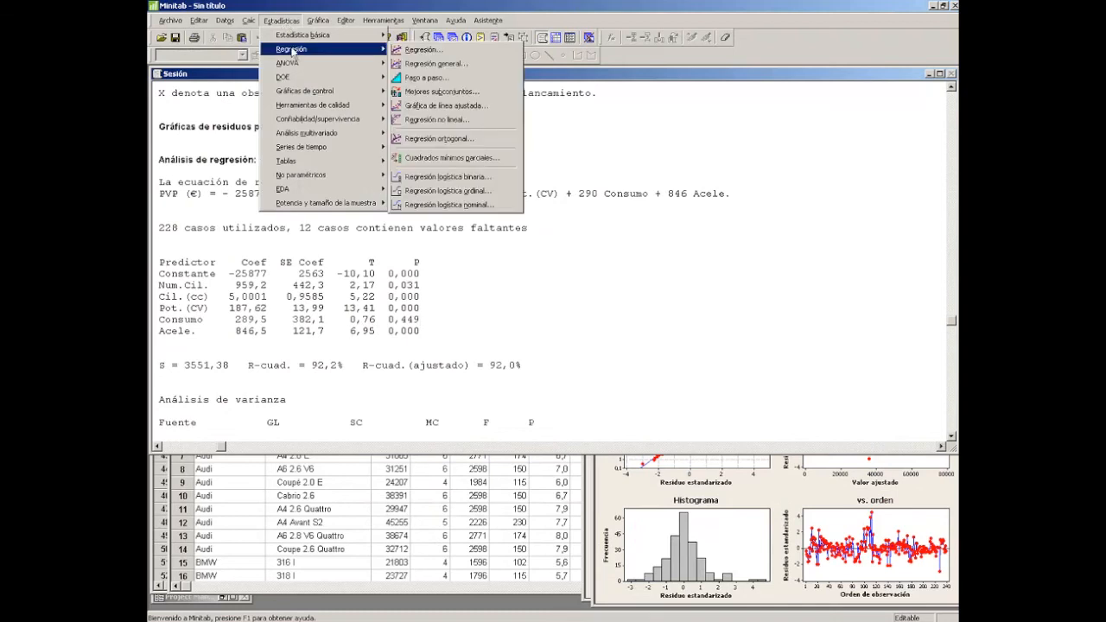
pyautogui.click(423, 50)
pyautogui.click(559, 274)
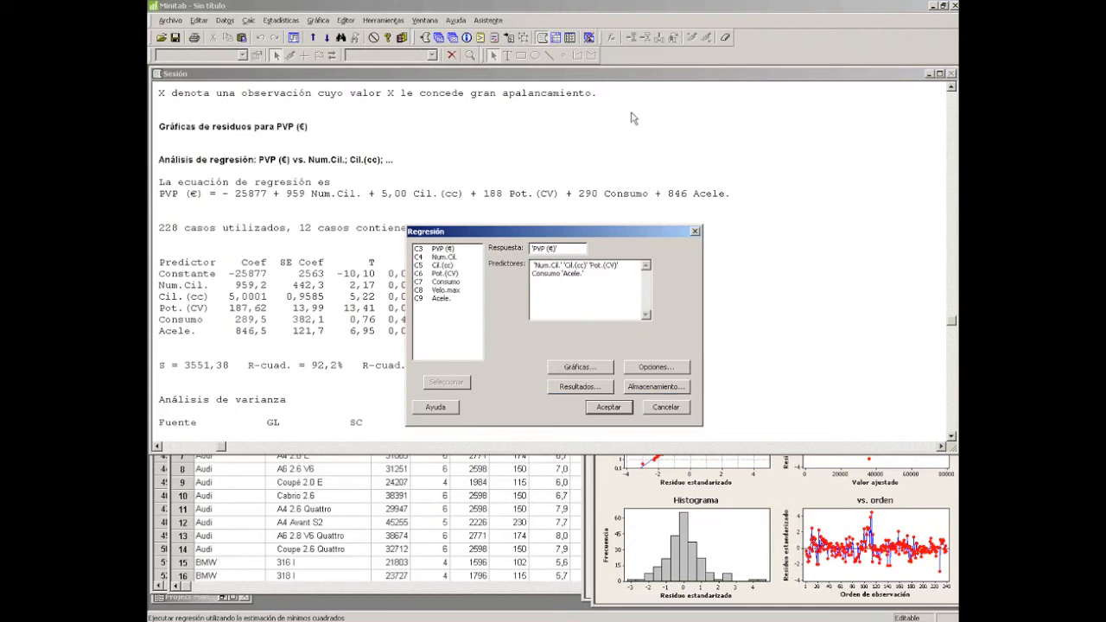
pyautogui.press('BackSpace')
pyautogui.press('BackSpace')
pyautogui.press('BackSpace')
pyautogui.press('BackSpace')
pyautogui.press('BackSpace')
pyautogui.press('BackSpace')
pyautogui.press('BackSpace')
pyautogui.click(609, 407)
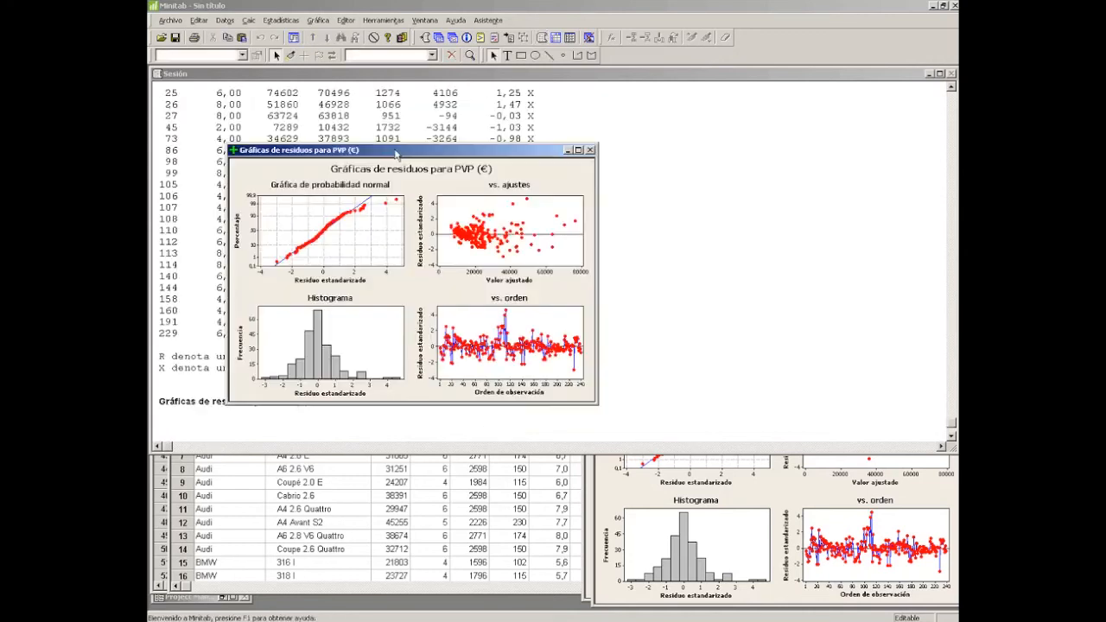
# Move the latest residual plots aside and bring the four-predictor regression results into view in the session output
pyautogui.moveTo(396, 154); pyautogui.dragTo(773, 352)
pyautogui.click(452, 299)
pyautogui.scroll(5, 452, 298)
pyautogui.scroll(6, 550, 259)
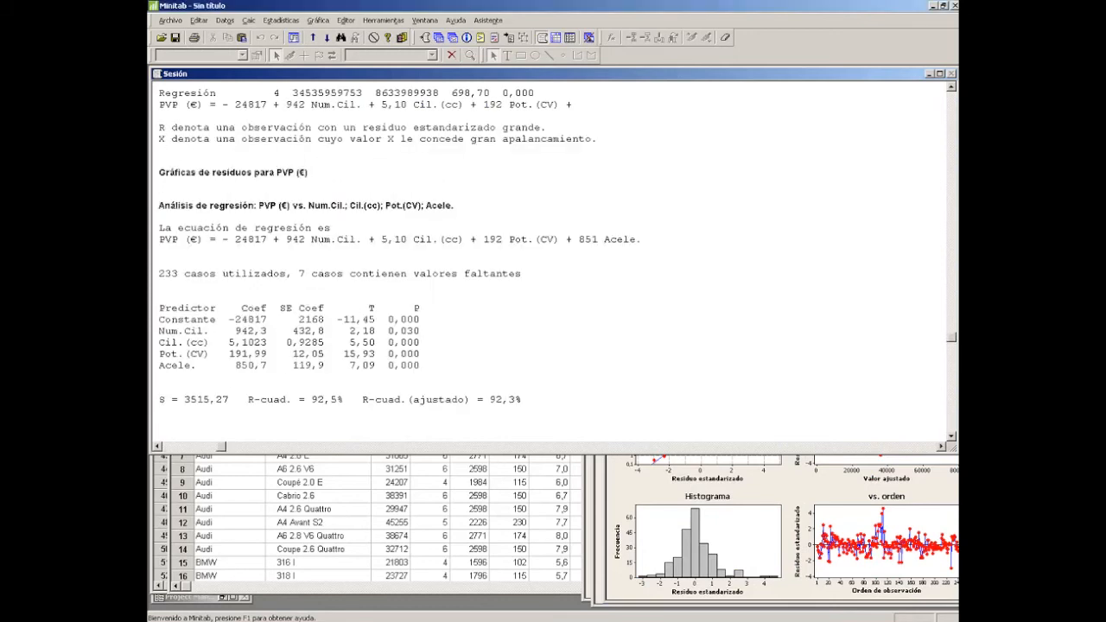
# Examine the four-predictor regression equation and the P values of its coefficients
pyautogui.click(670, 241)
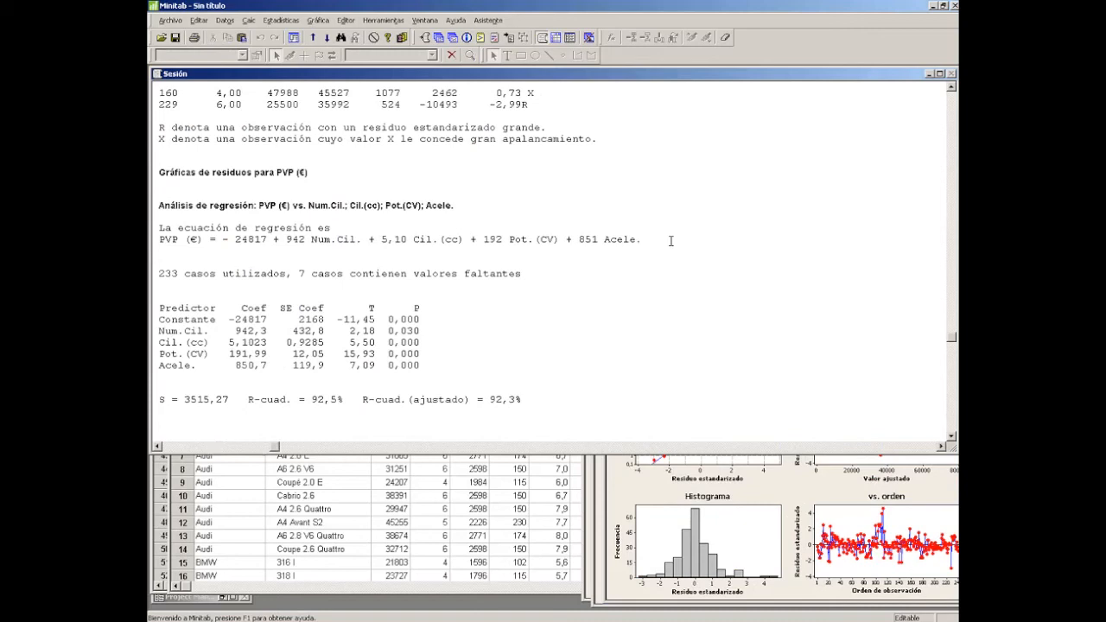
pyautogui.click(422, 354)
pyautogui.click(423, 330)
pyautogui.click(358, 251)
pyautogui.click(359, 251)
# Highlight the coefficient rows and the predictor terms of the four-predictor equation to interpret the effect of Num.Cil. on price
pyautogui.moveTo(159, 318); pyautogui.dragTo(429, 364)
pyautogui.click(429, 364)
pyautogui.moveTo(372, 239); pyautogui.dragTo(642, 240)
pyautogui.click(184, 261)
pyautogui.moveTo(312, 240); pyautogui.dragTo(358, 240)
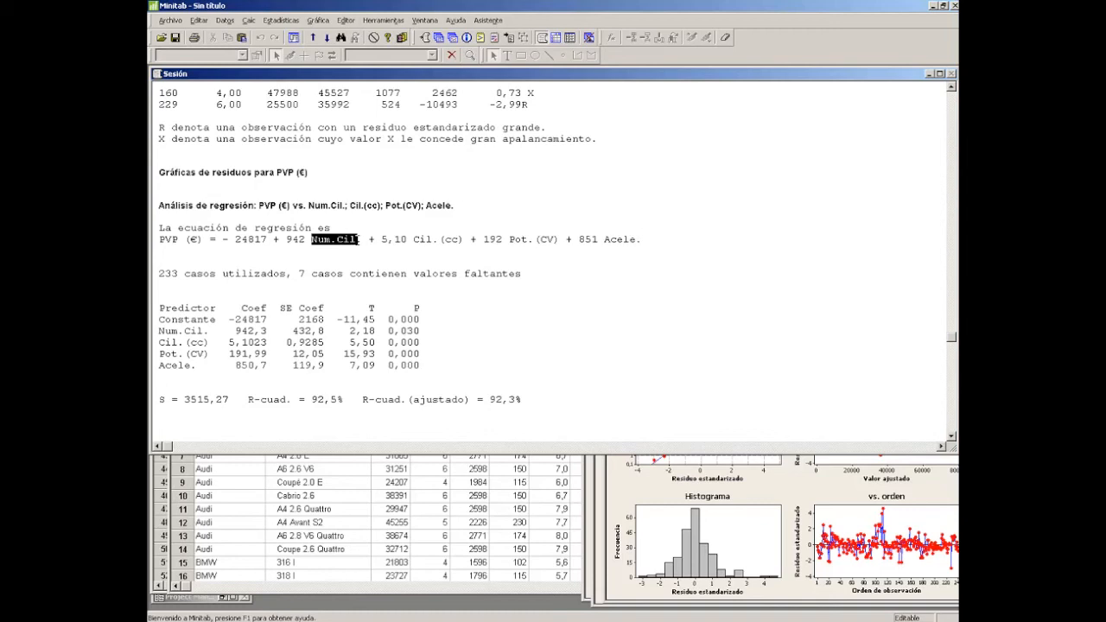
pyautogui.click(421, 251)
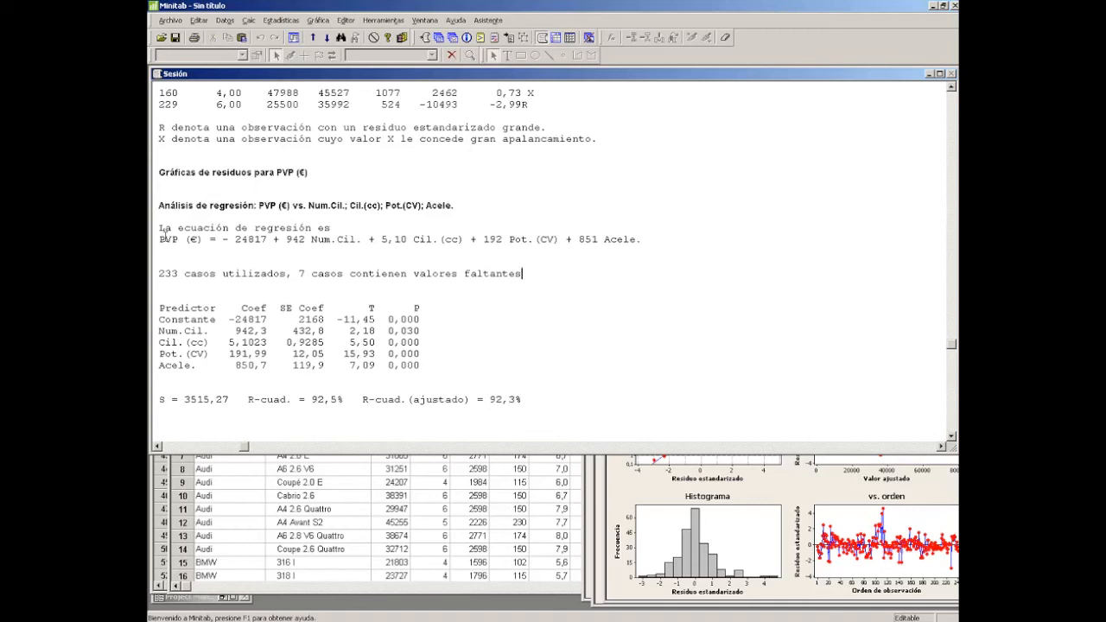
pyautogui.press('Up')
pyautogui.write('La ecuación de regresión es PVP (€) = - 24817 + 942 Num.Cil. + 5,10 Cil.(cc) + 192 Pot.(CV) + 851 Acele.')
# Examine the standard deviation S and the R-cuad. values of the four-predictor model, highlighting the S value
pyautogui.scroll(-5, 639, 261)
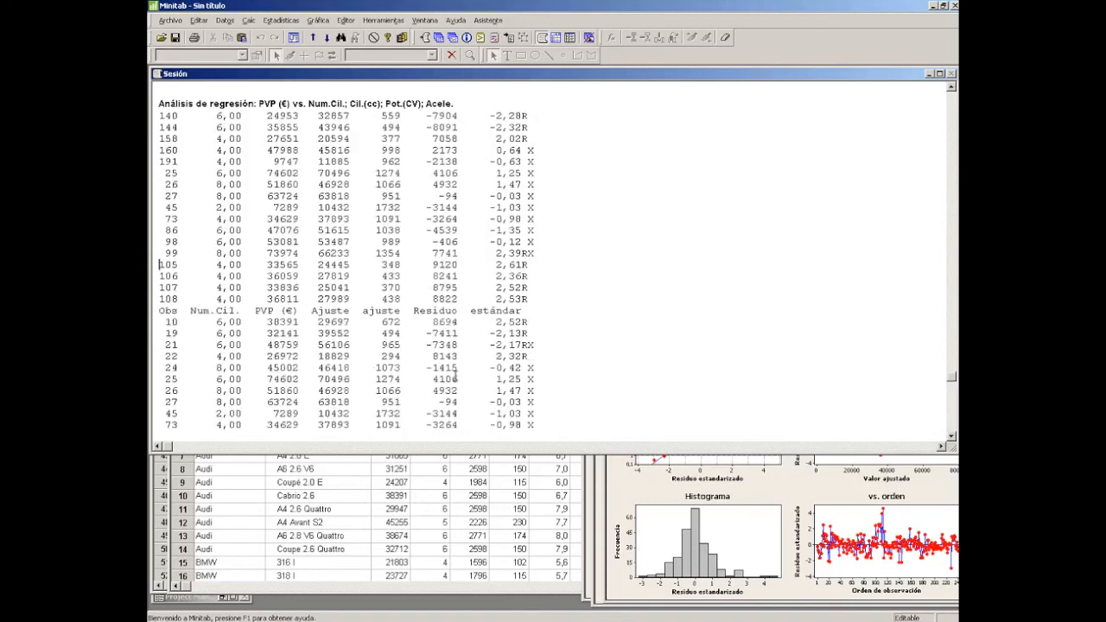
pyautogui.scroll(1, 449, 363)
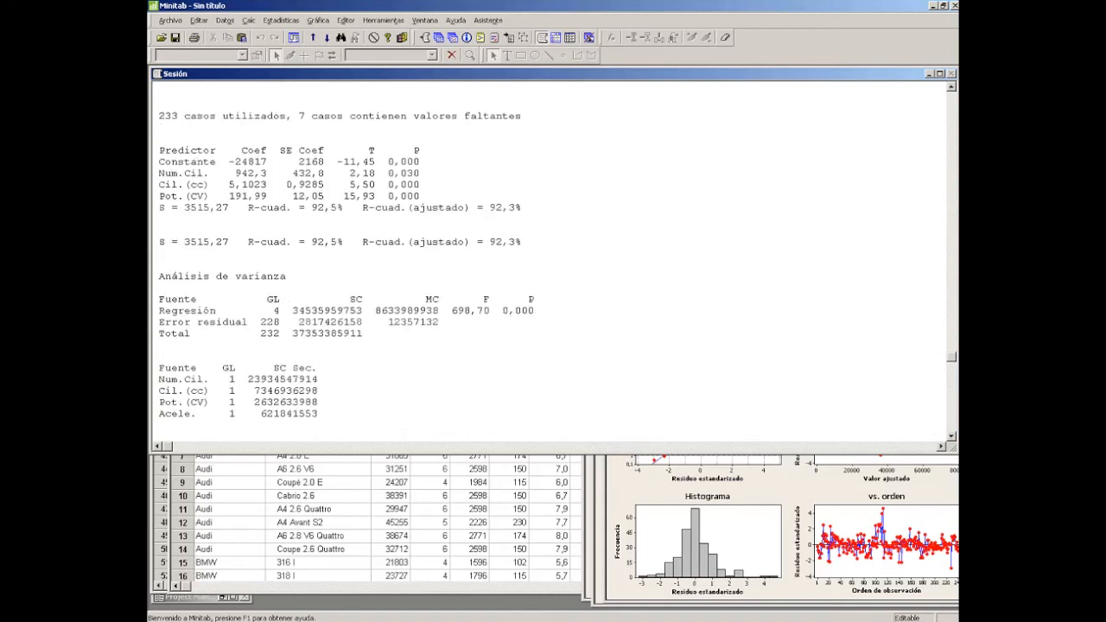
pyautogui.moveTo(229, 242); pyautogui.dragTo(183, 242)
pyautogui.click(190, 265)
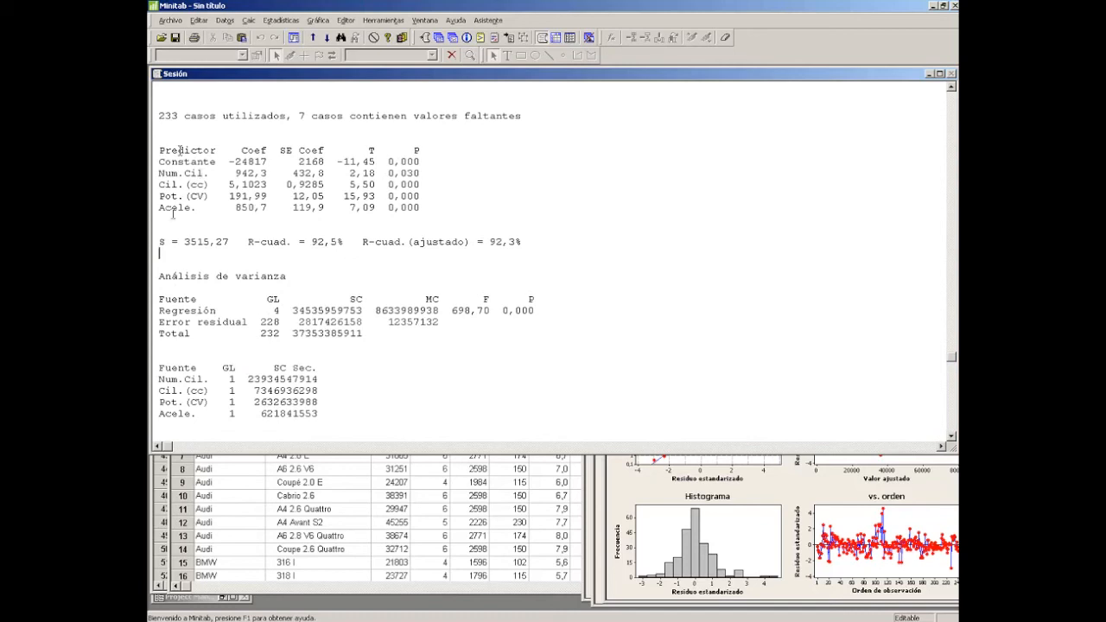
pyautogui.click(358, 241)
# Review the coefficient table, the analysis of variance and the sequential sums of squares of the four-predictor model
pyautogui.scroll(2, 535, 246)
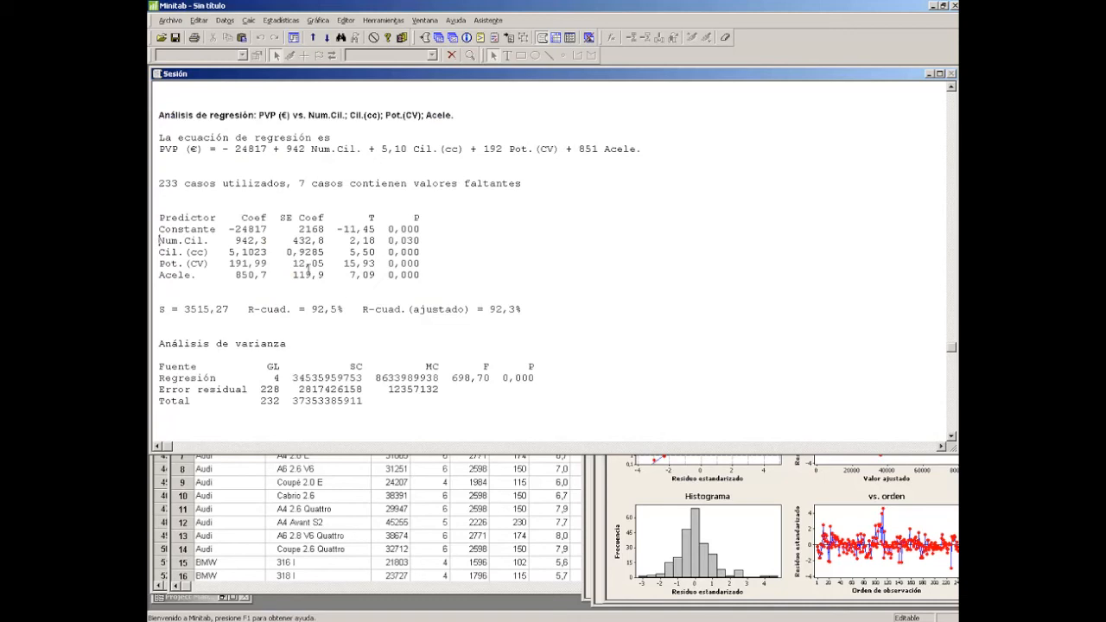
pyautogui.scroll(-3, 153, 240)
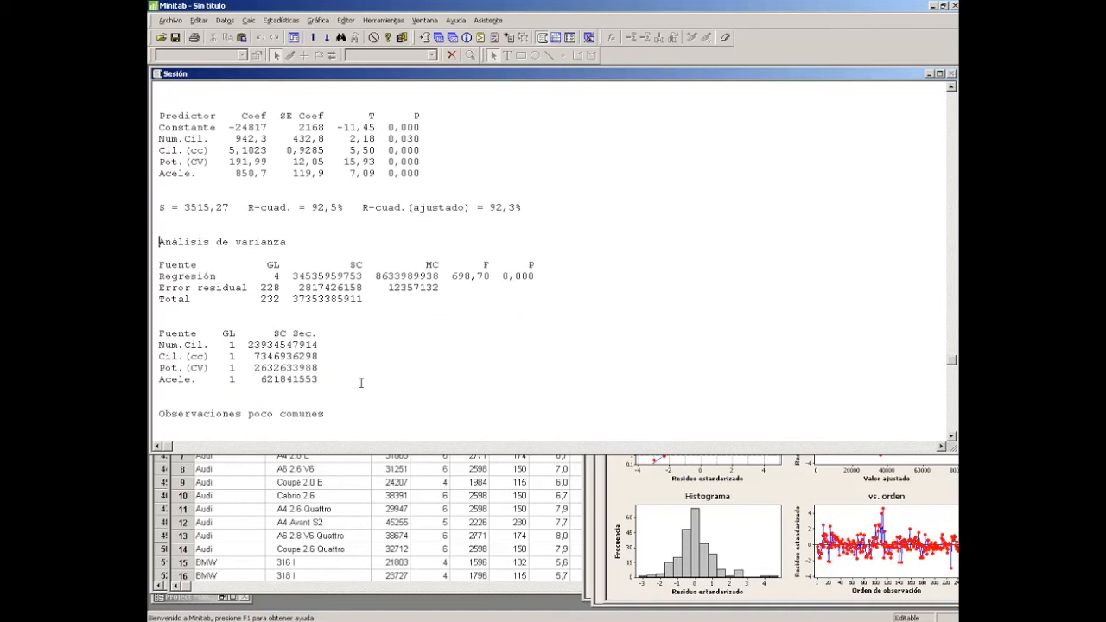
pyautogui.scroll(-1, 349, 356)
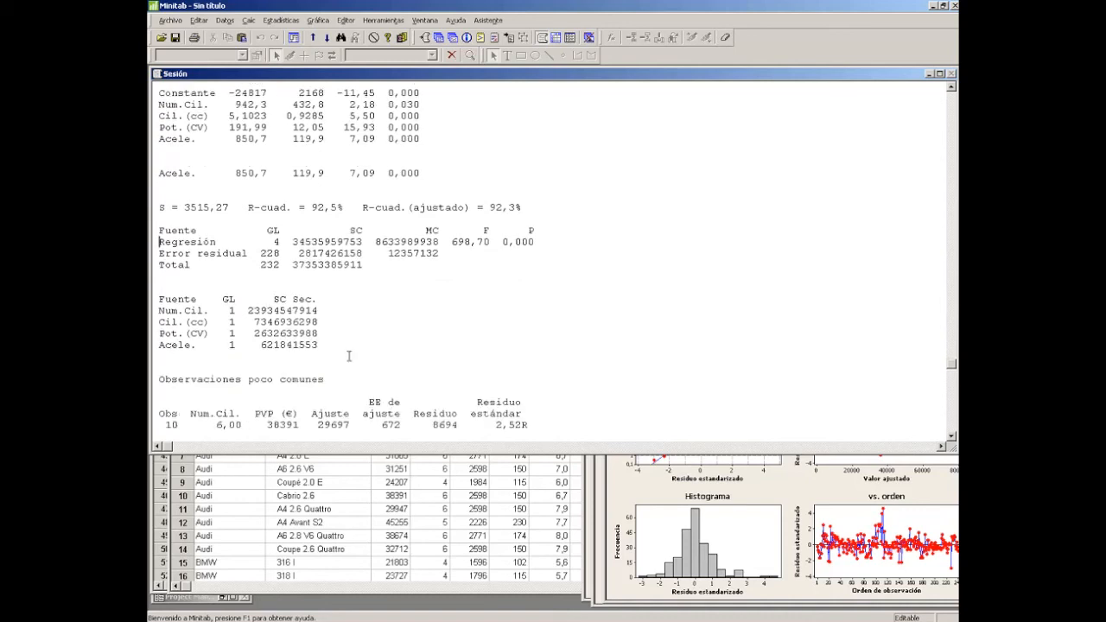
# Examine the unusual observations table of the four-predictor model and its R and X notes, highlighting the Residuo estándar heading
pyautogui.scroll(-1, 349, 355)
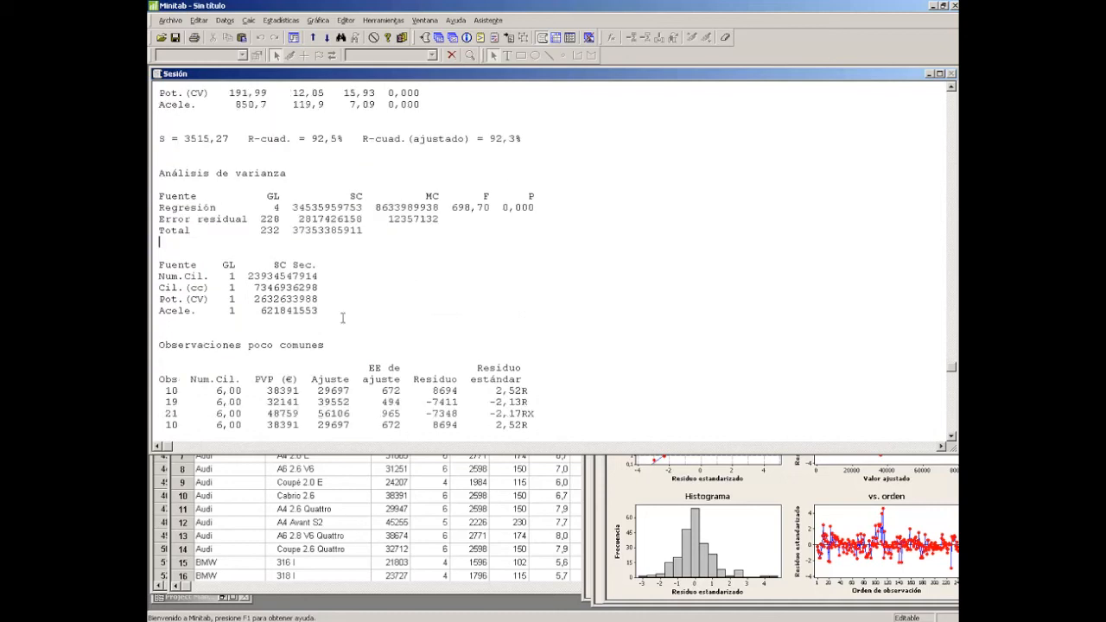
pyautogui.scroll(-1, 343, 318)
pyautogui.scroll(-3, 319, 304)
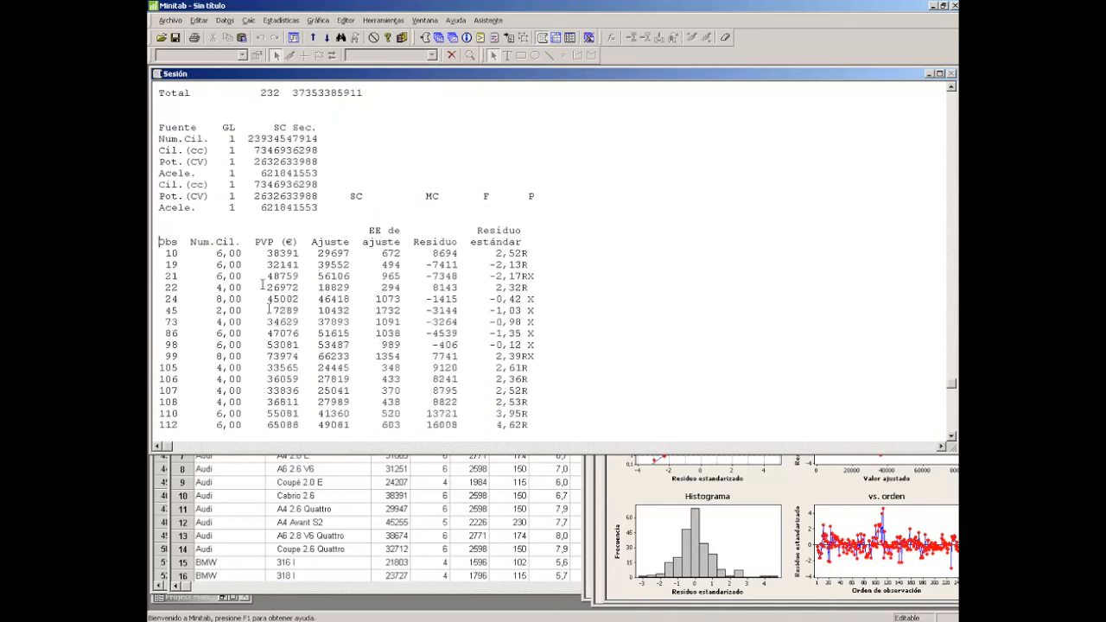
pyautogui.scroll(-5, 266, 298)
pyautogui.scroll(-5, 262, 283)
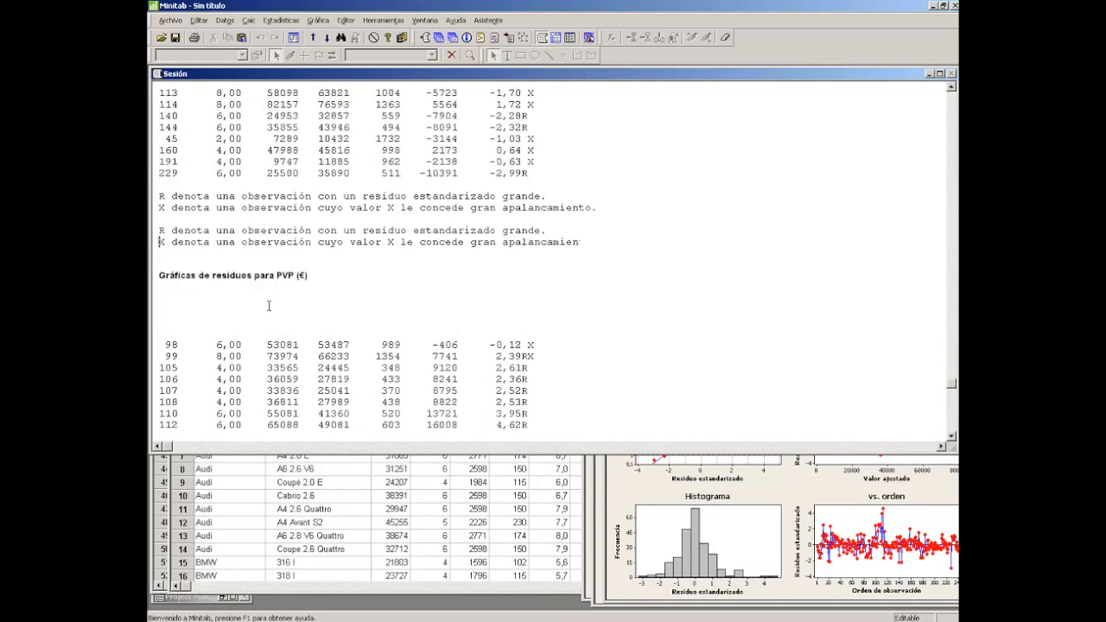
pyautogui.scroll(8, 261, 284)
pyautogui.moveTo(160, 184); pyautogui.dragTo(184, 185)
pyautogui.scroll(-3, 504, 257)
pyautogui.scroll(1, 509, 309)
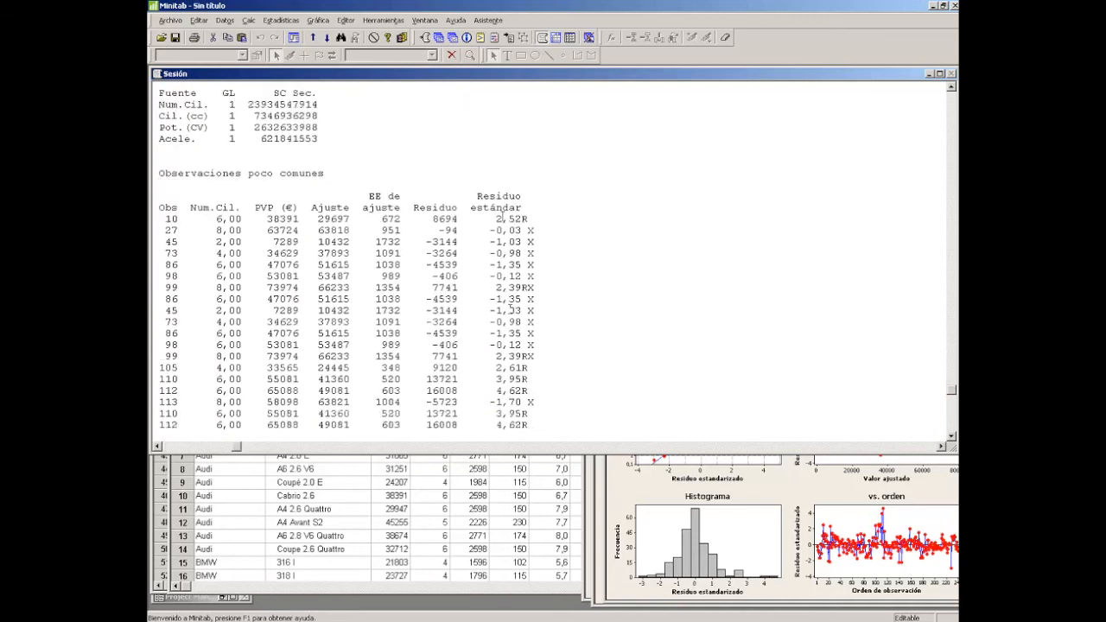
pyautogui.moveTo(477, 196); pyautogui.dragTo(522, 209)
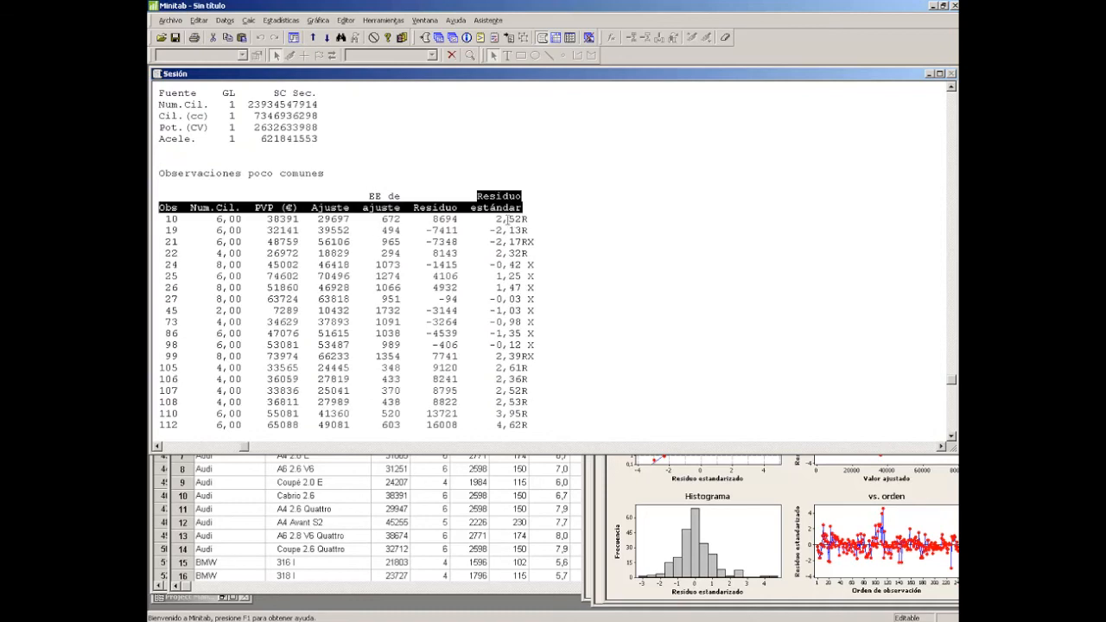
pyautogui.scroll(-5, 457, 299)
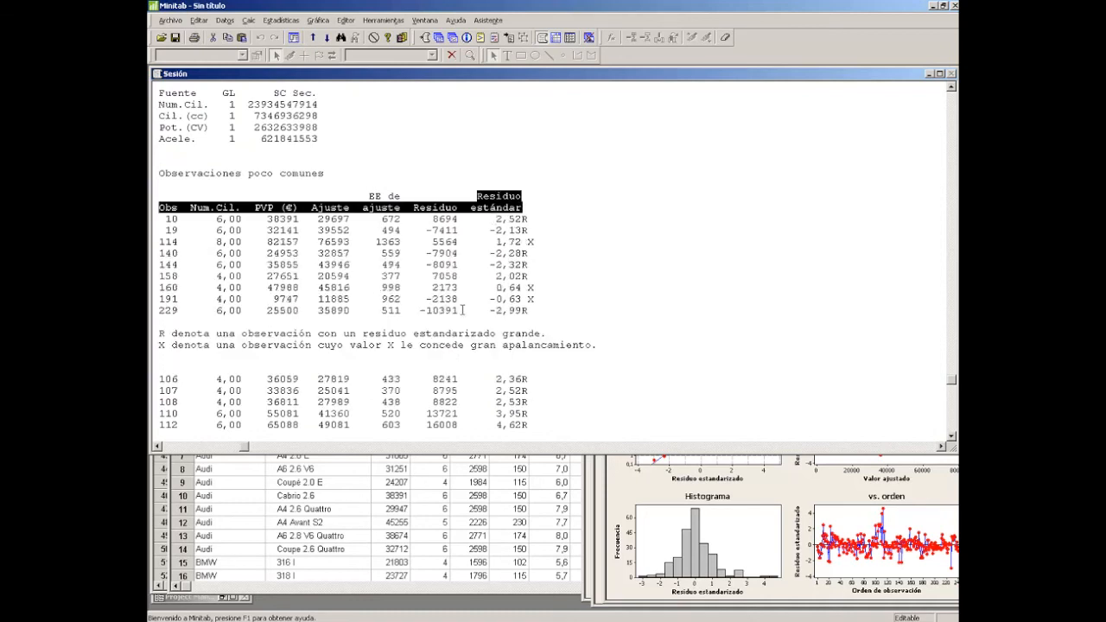
pyautogui.scroll(-5, 457, 299)
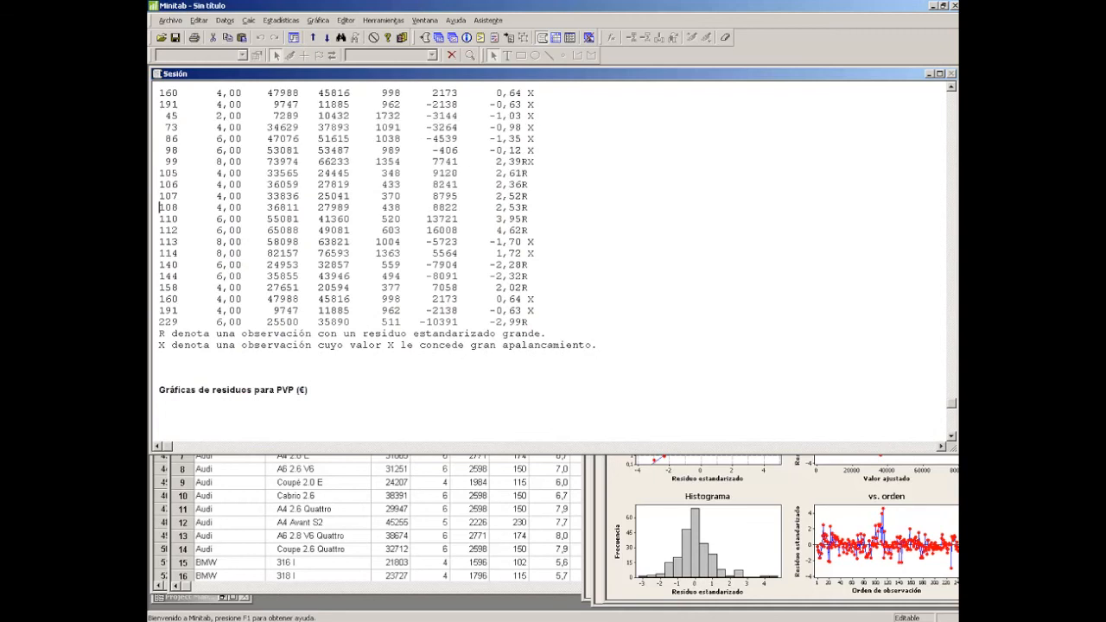
# Bring the residual plots for PVP (€) to the front and enlarge them to full size
pyautogui.click(632, 481)
pyautogui.moveTo(635, 349); pyautogui.dragTo(506, 283)
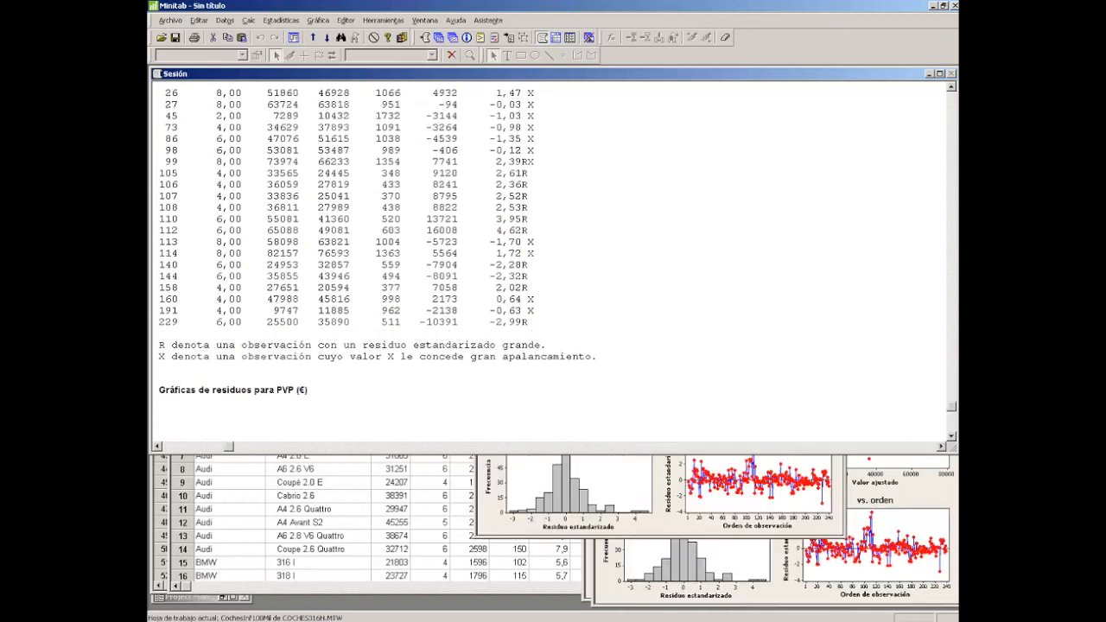
pyautogui.scroll(12, 439, 257)
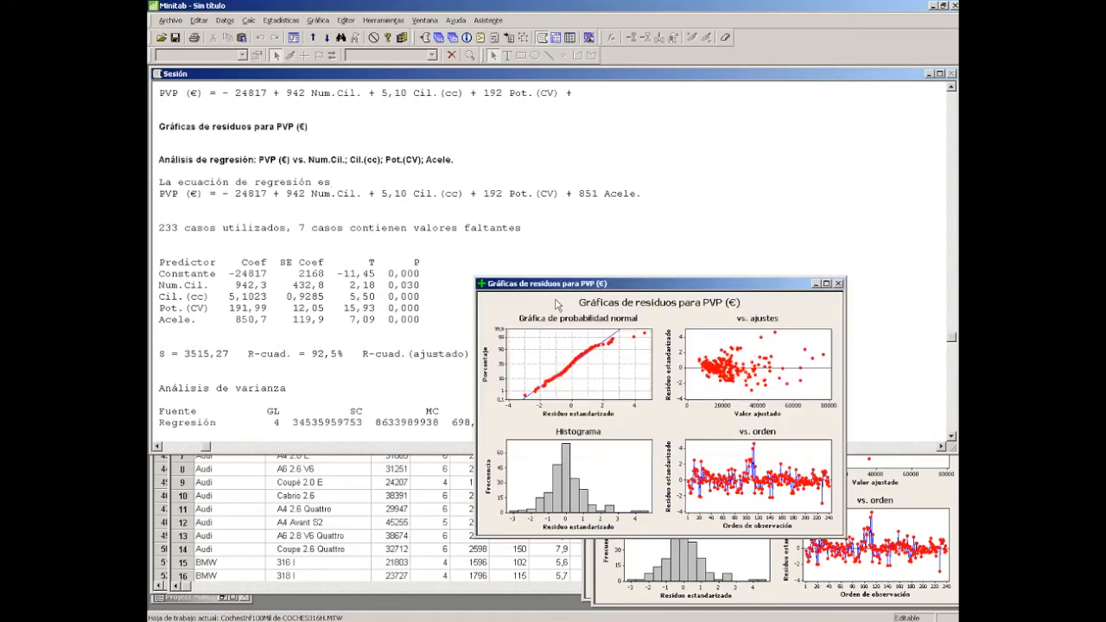
pyautogui.moveTo(583, 286); pyautogui.dragTo(449, 235)
pyautogui.doubleClick(449, 235)
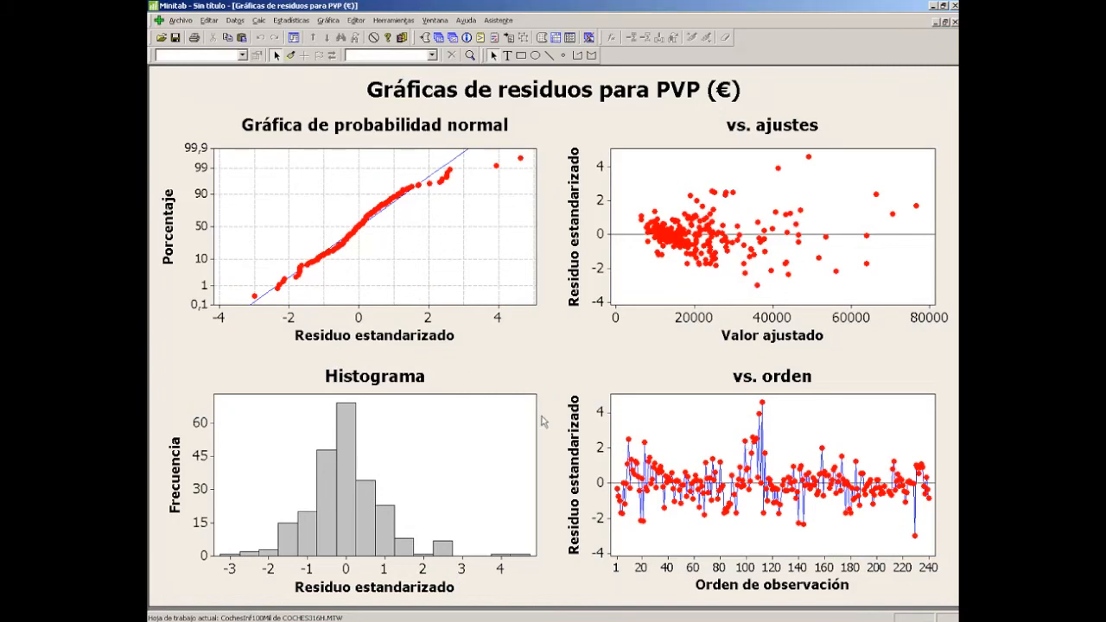
# Switch to PowerPoint and present the "Validación del modelo" slide full screen
pyautogui.hotkey('alt', 'Tab')
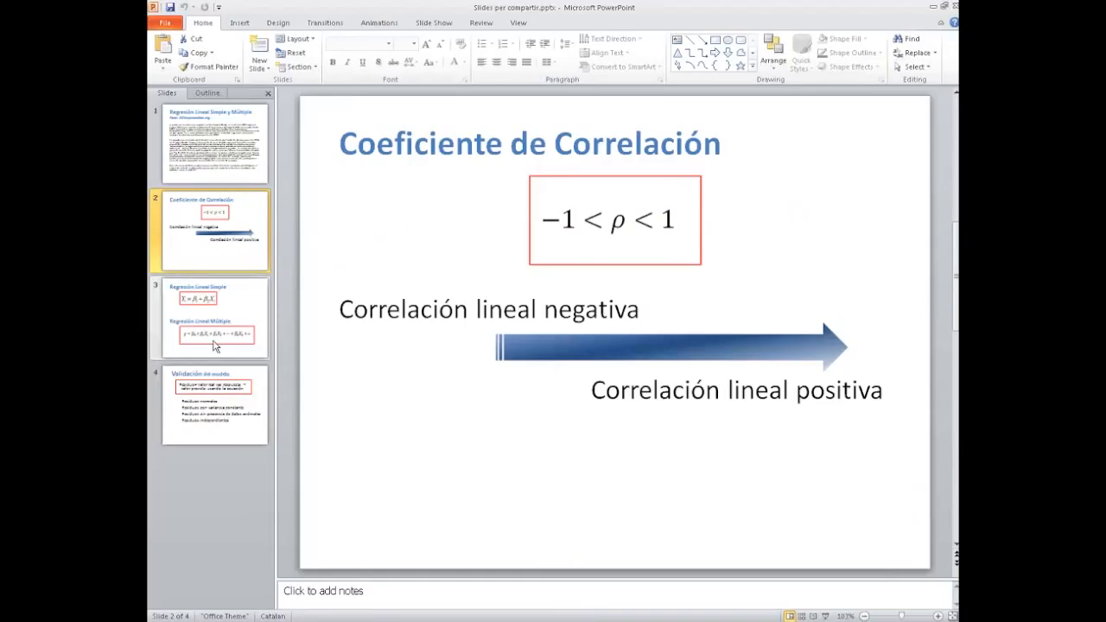
pyautogui.click(214, 385)
pyautogui.click(825, 616)
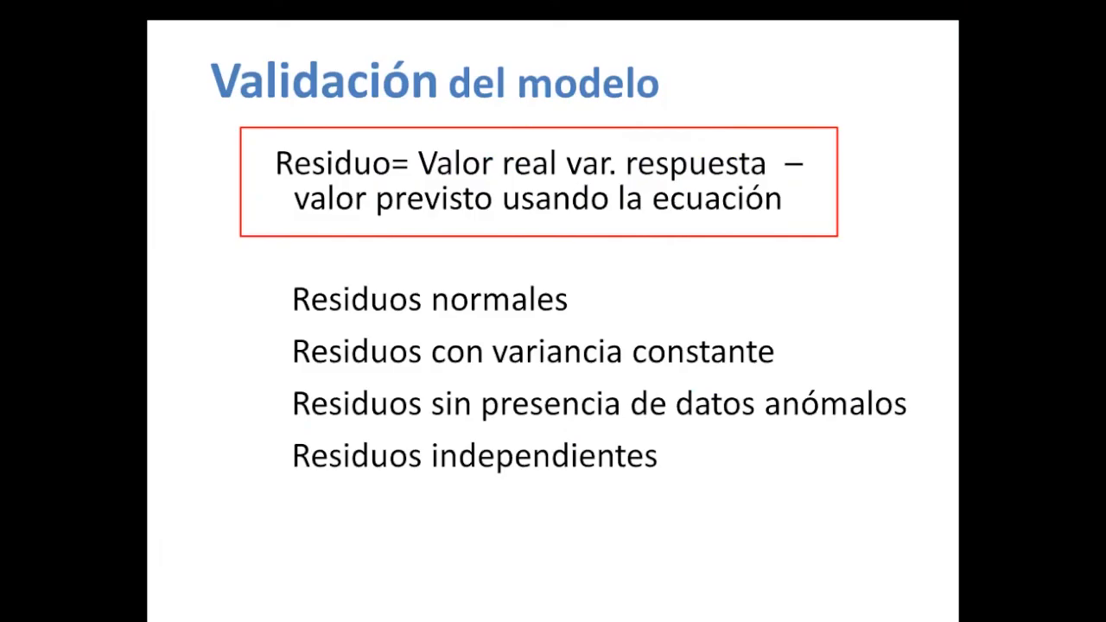
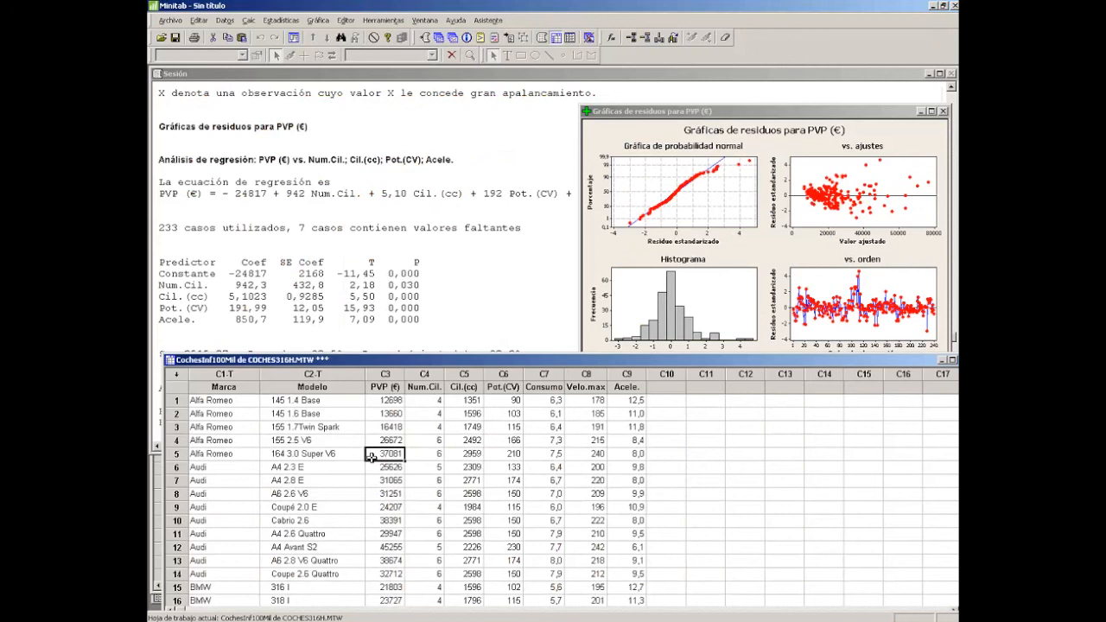
# Name the empty worksheet column C10 log(PVP)
pyautogui.click(666, 388)
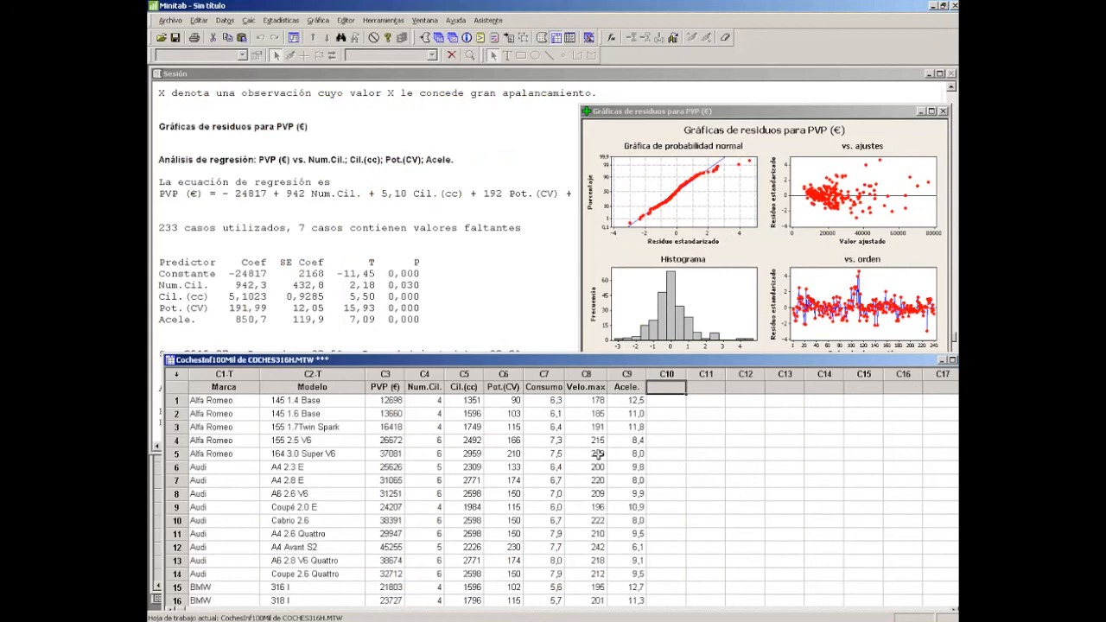
pyautogui.write('log(PVP')
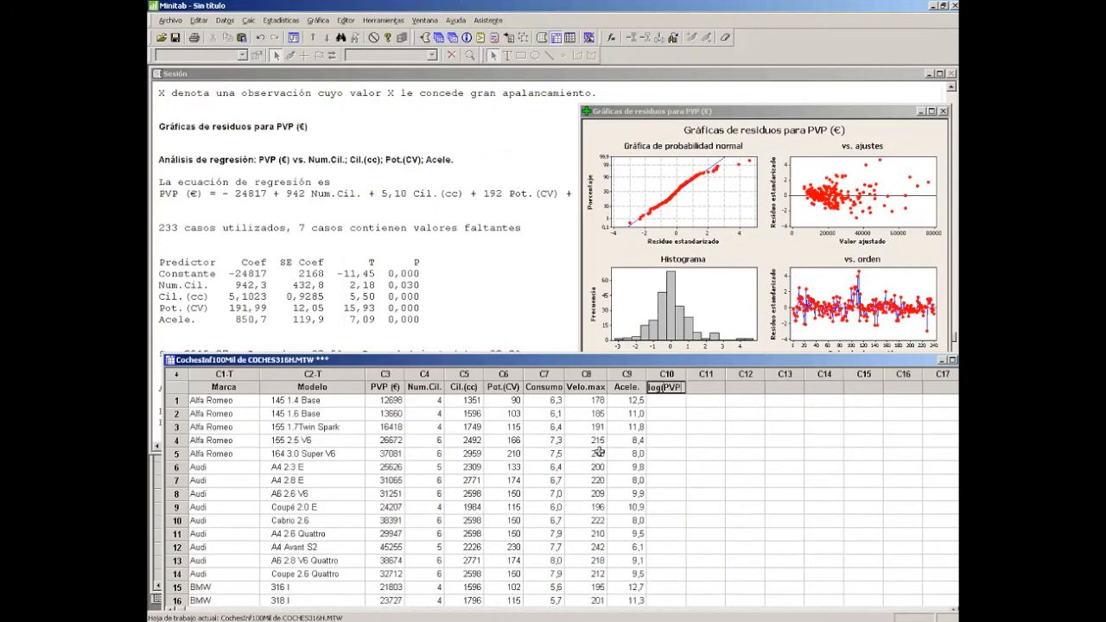
pyautogui.write(')')
pyautogui.click(662, 398)
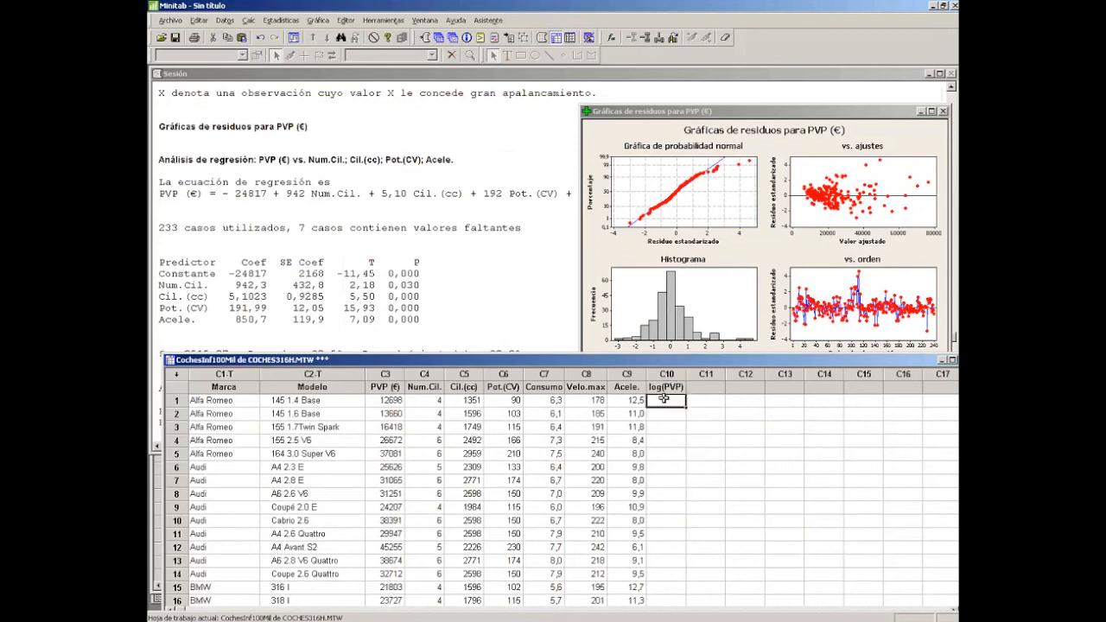
# Calculate the natural logarithm of PVP (€) with the expression LN('PVP (€)') and store it in log(PVP)
pyautogui.click(249, 21)
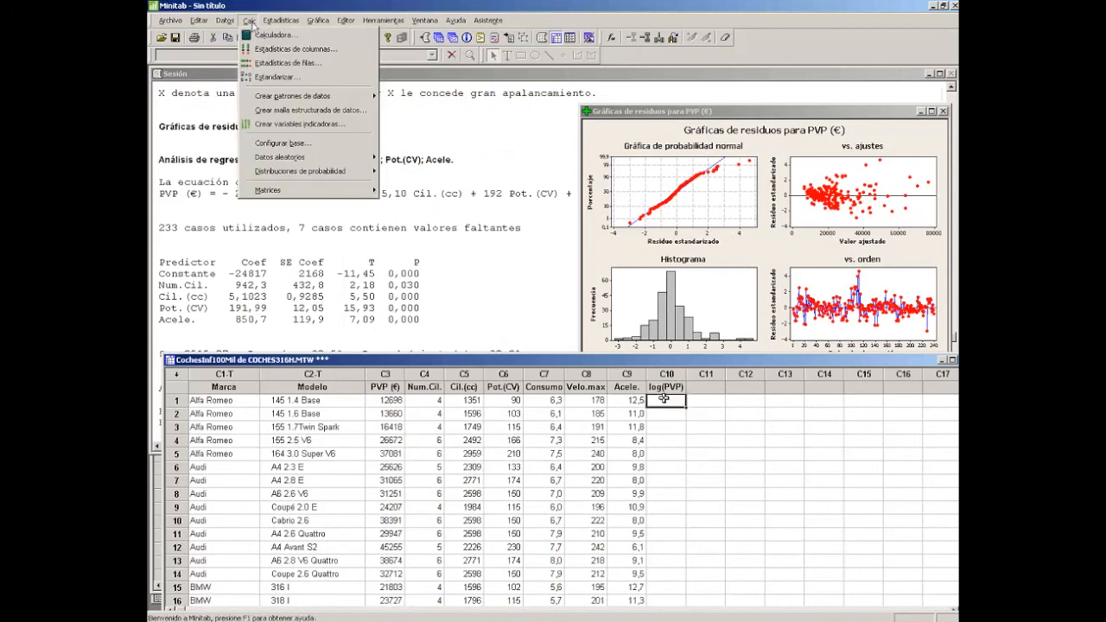
pyautogui.click(259, 34)
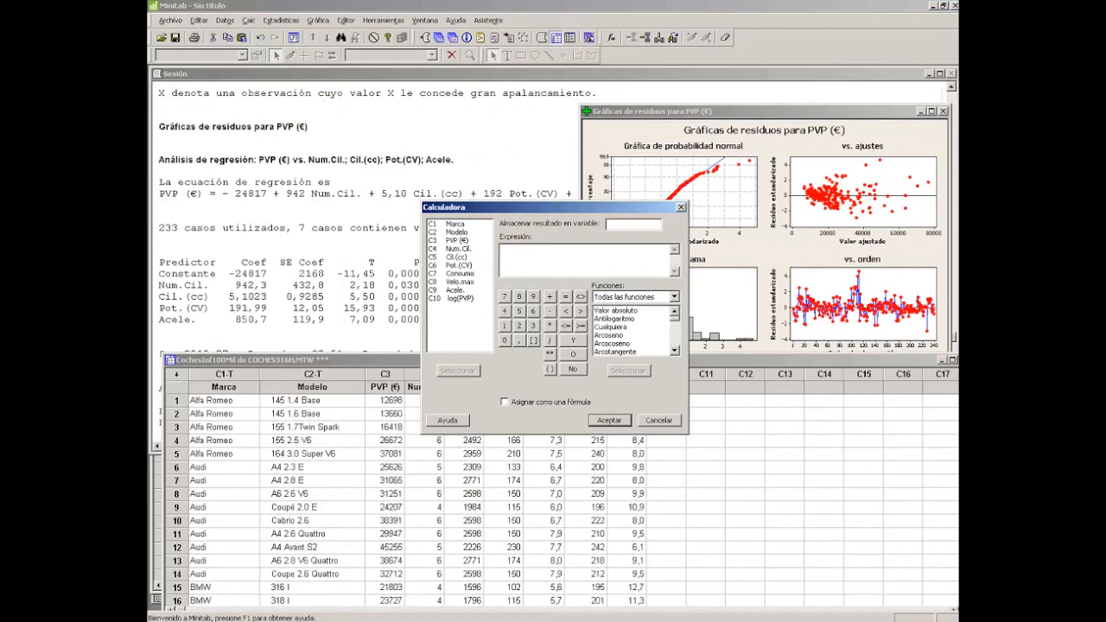
pyautogui.click(314, 207)
pyautogui.doubleClick(314, 208)
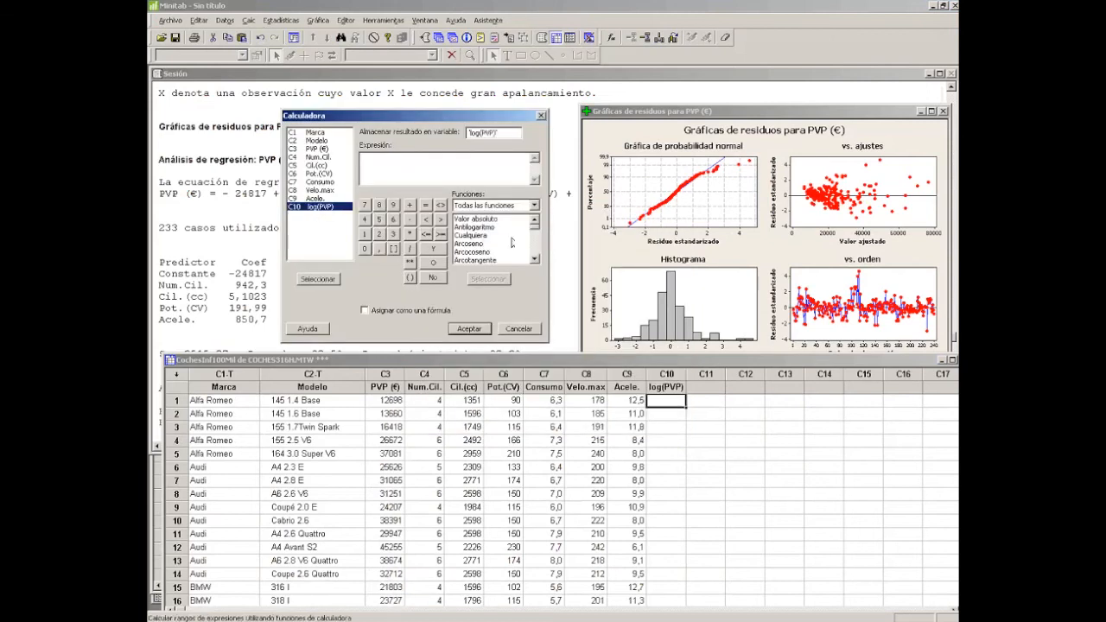
pyautogui.click(534, 205)
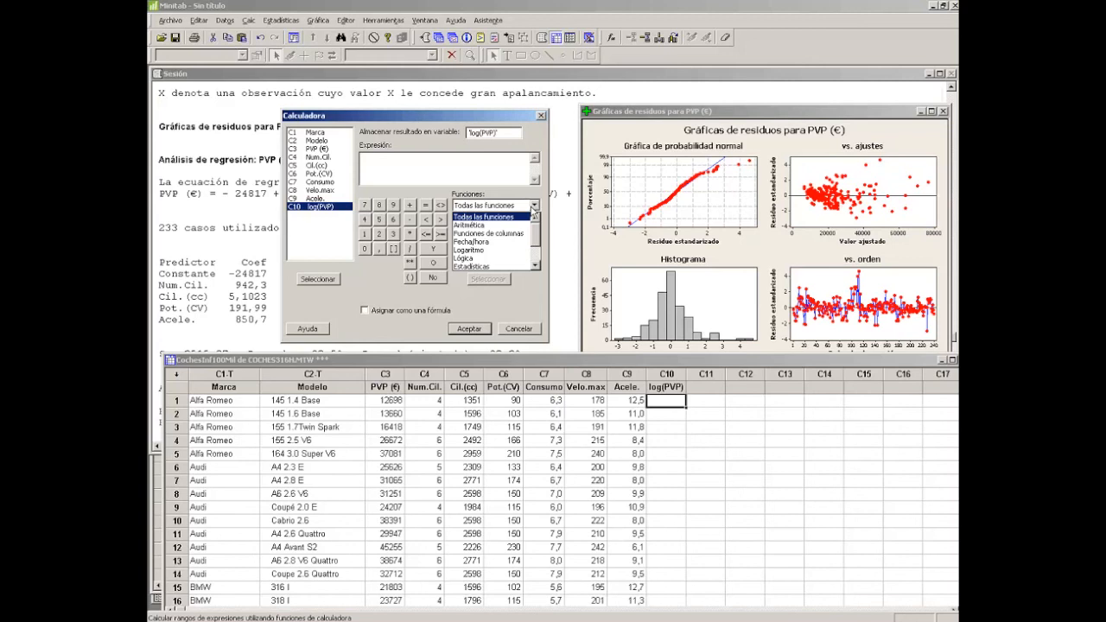
pyautogui.click(480, 249)
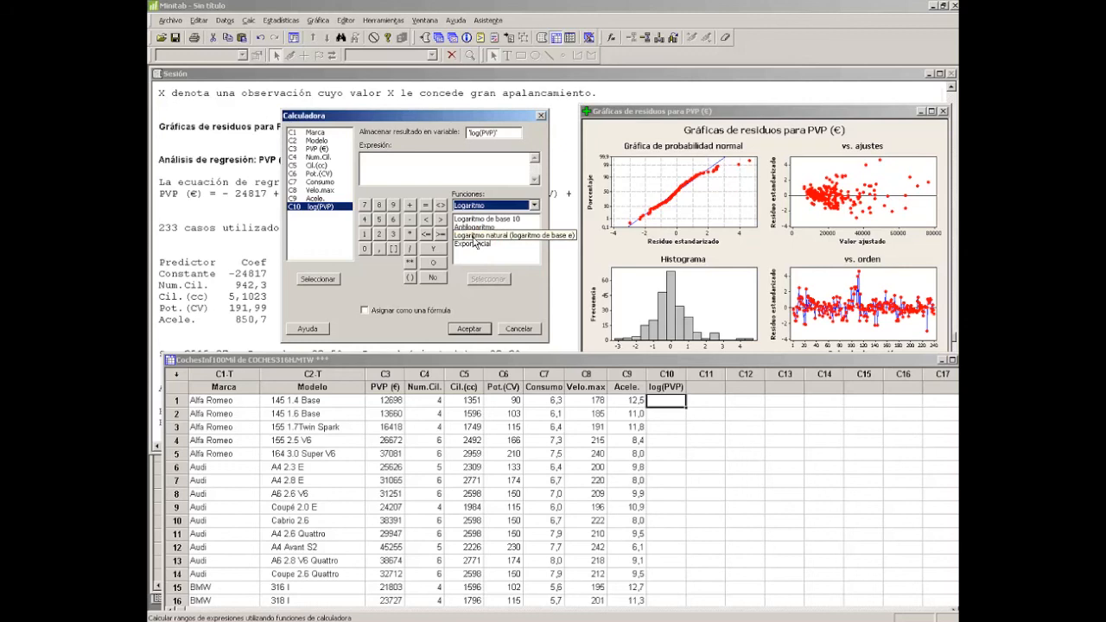
pyautogui.click(474, 239)
pyautogui.doubleClick(474, 238)
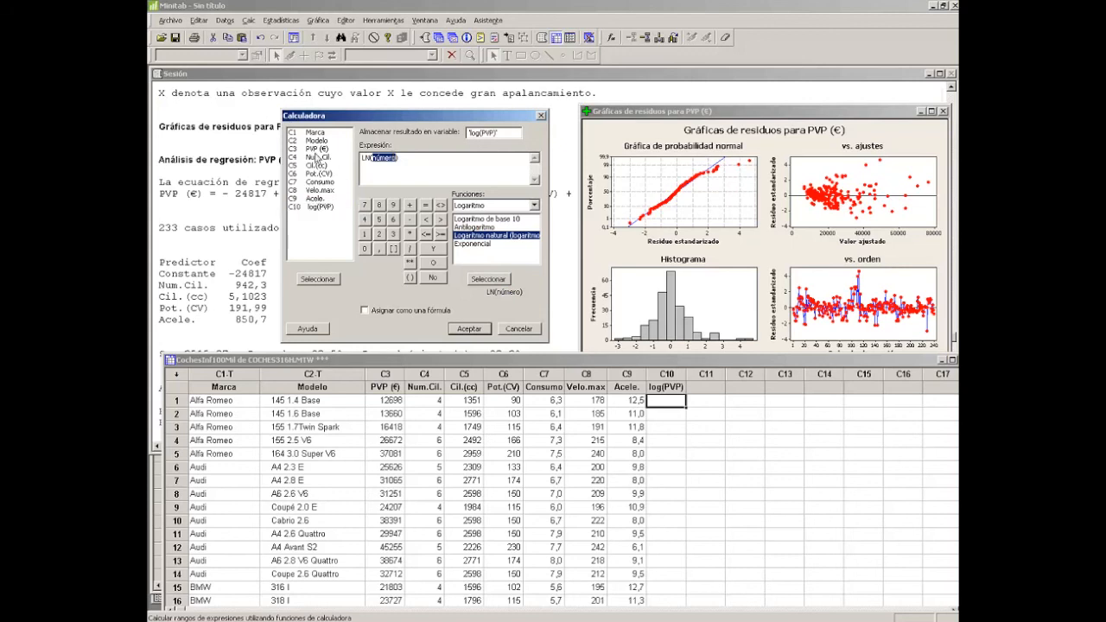
pyautogui.doubleClick(317, 149)
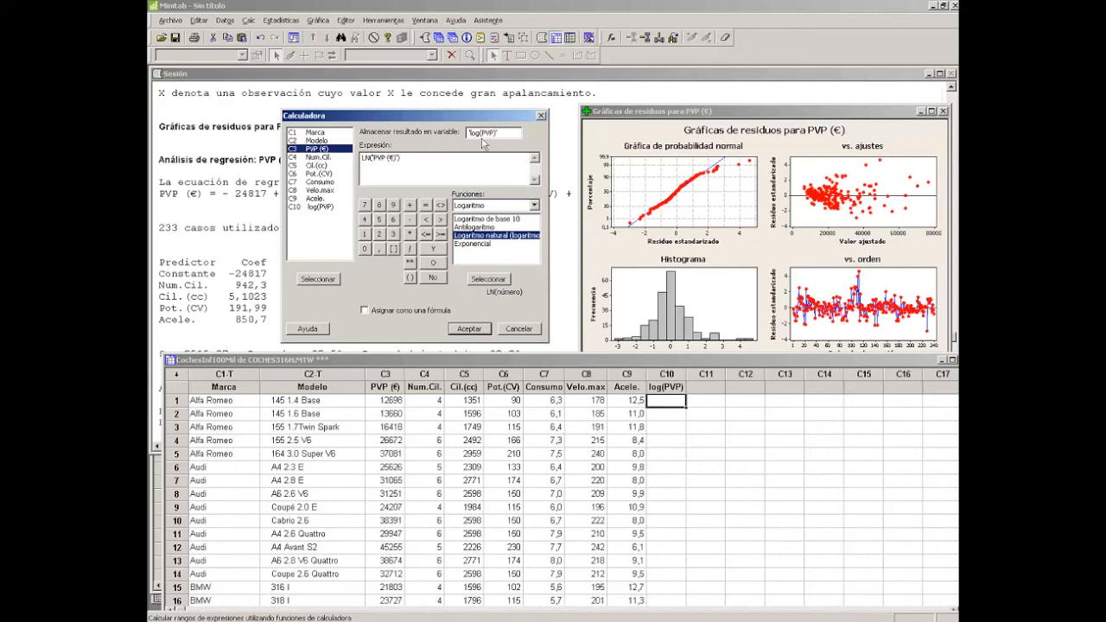
pyautogui.press('Return')
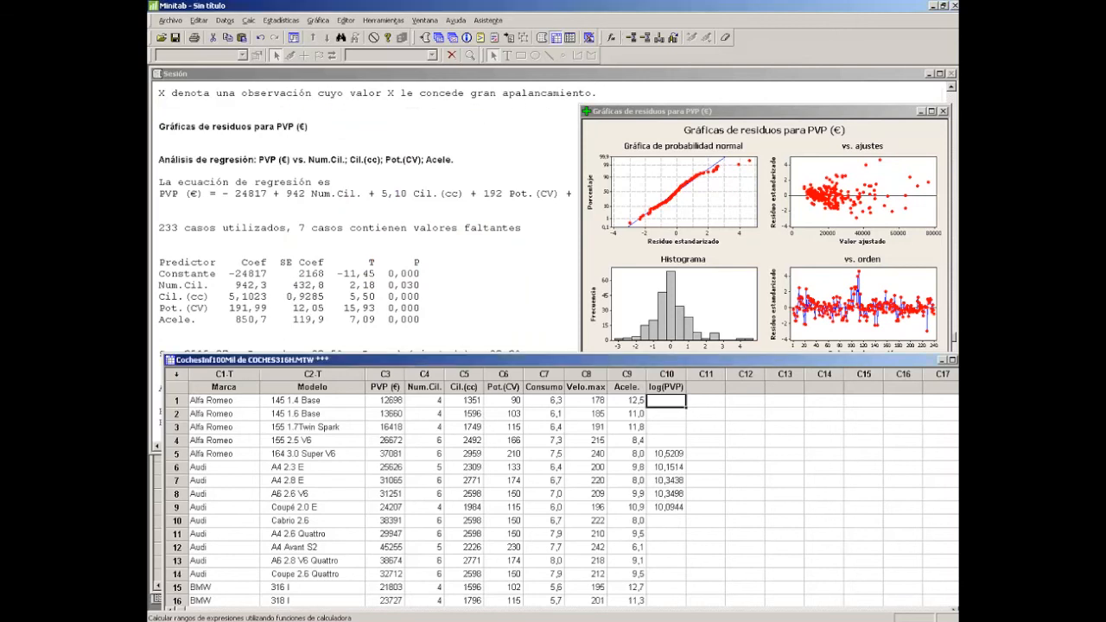
# Look over the log(PVP) values down the worksheet and glance at the regression output for PVP (€)
pyautogui.scroll(-20, 680, 489)
pyautogui.scroll(-15, 680, 490)
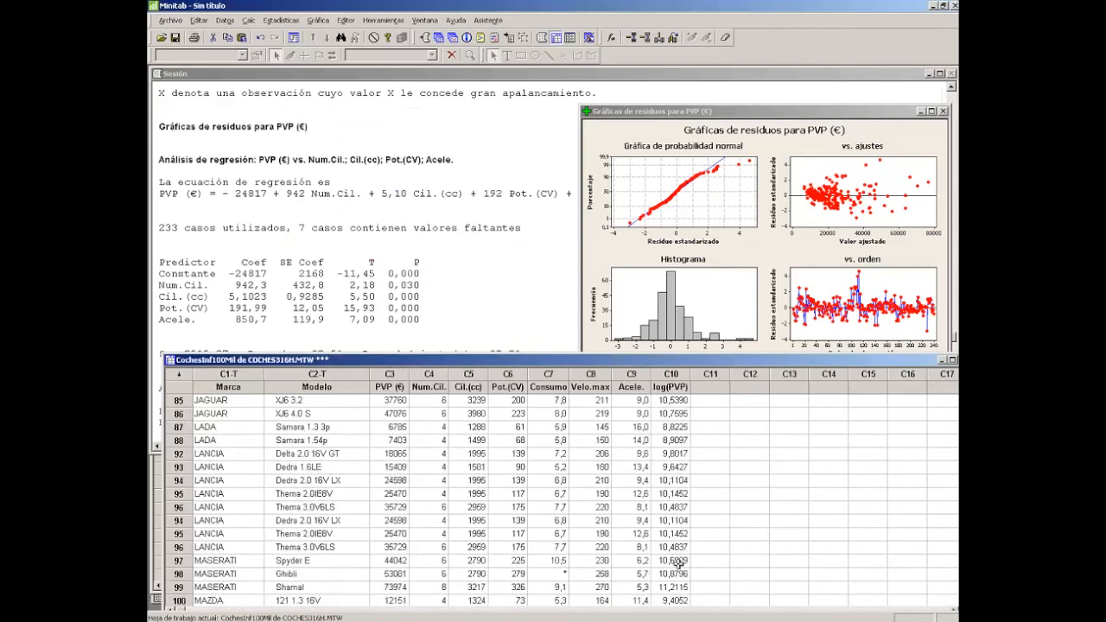
pyautogui.scroll(5, 678, 553)
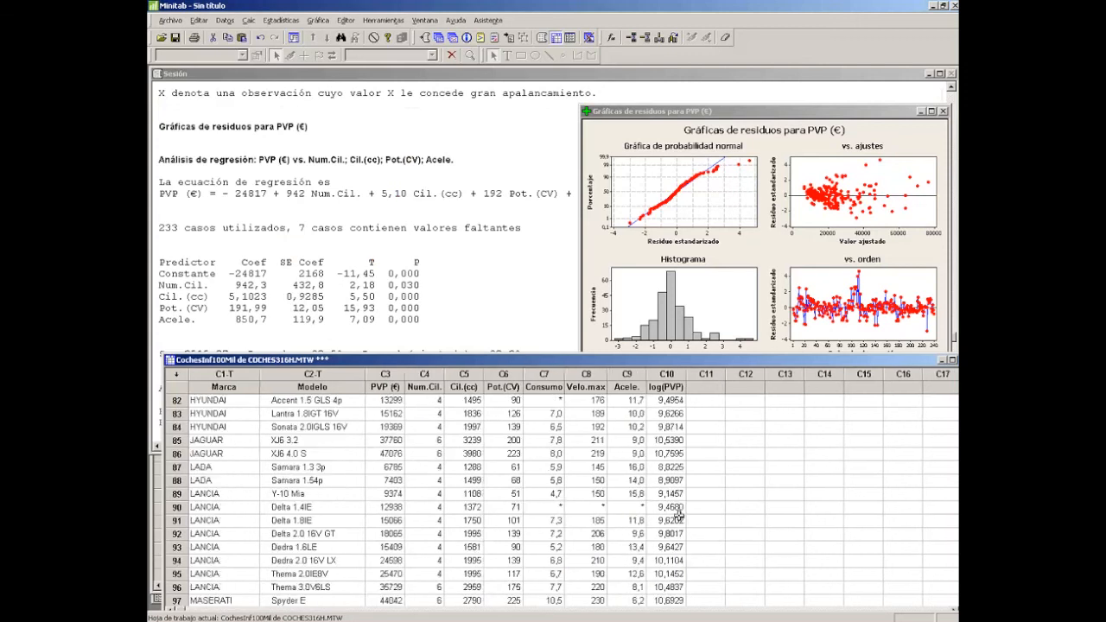
pyautogui.scroll(20, 678, 516)
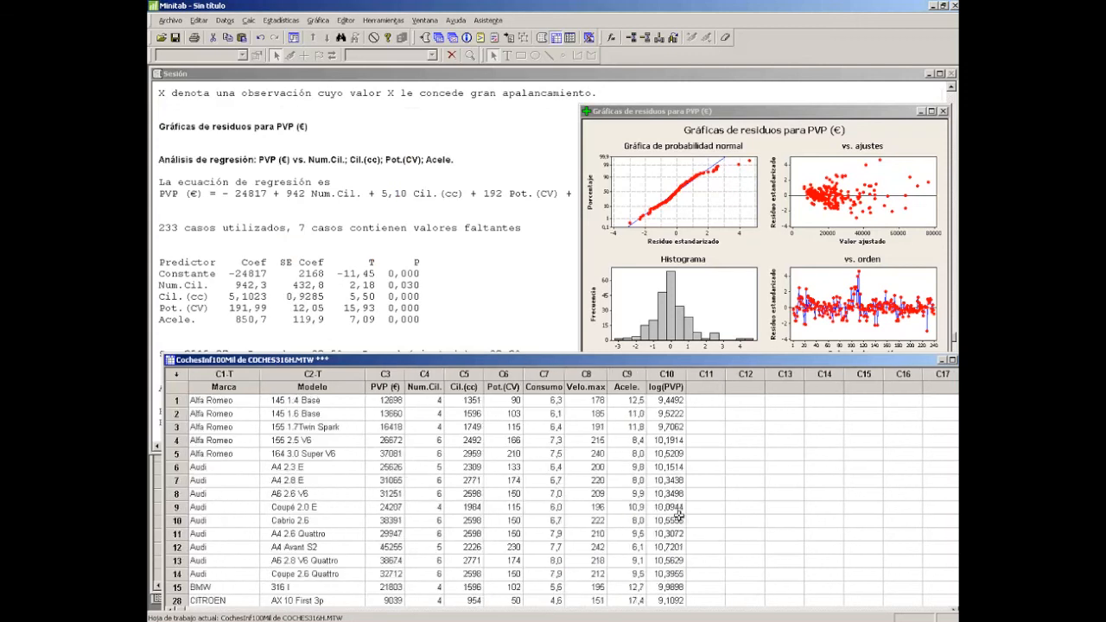
pyautogui.click(363, 321)
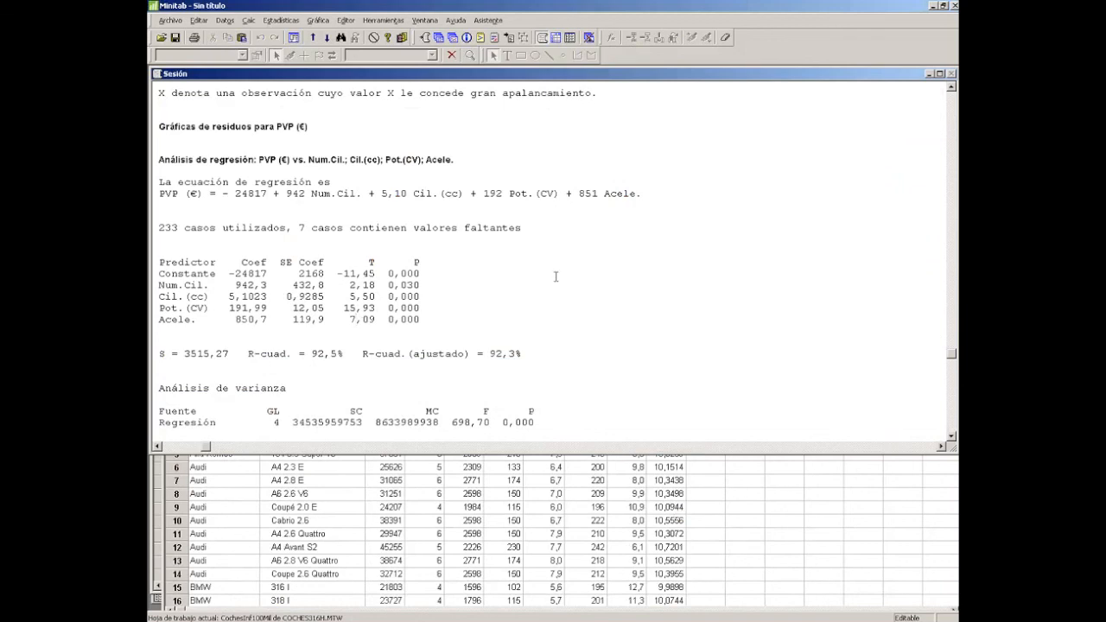
pyautogui.click(665, 507)
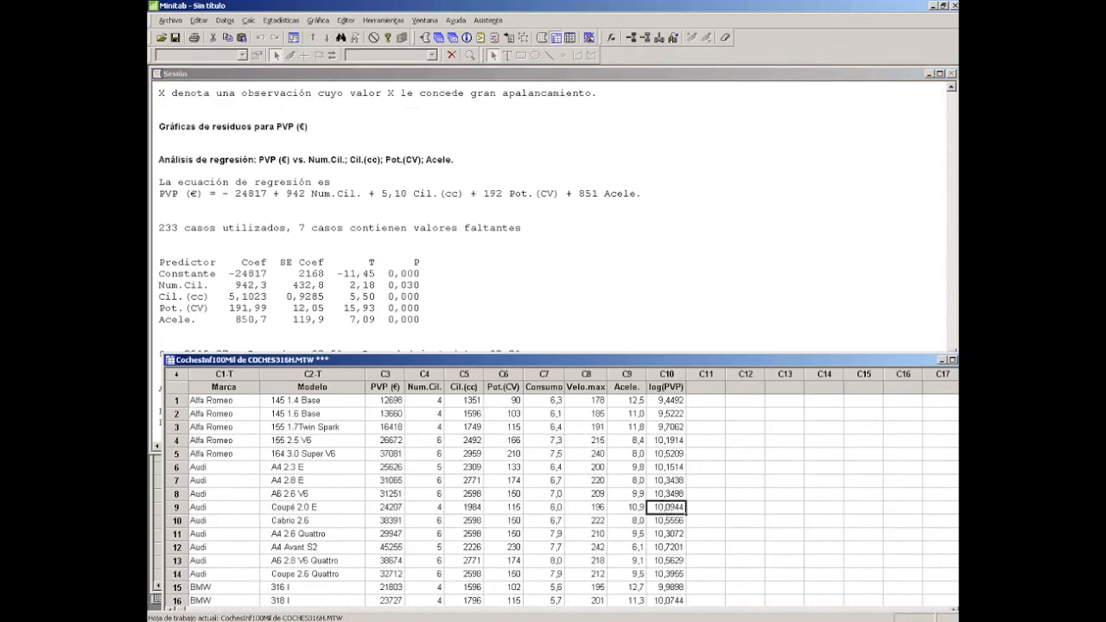
# Run a regression with log(PVP) as response and Num.Cil., Cil.(cc), Pot.(CV) and Acele. as predictors
pyautogui.click(319, 20)
pyautogui.moveTo(291, 32)
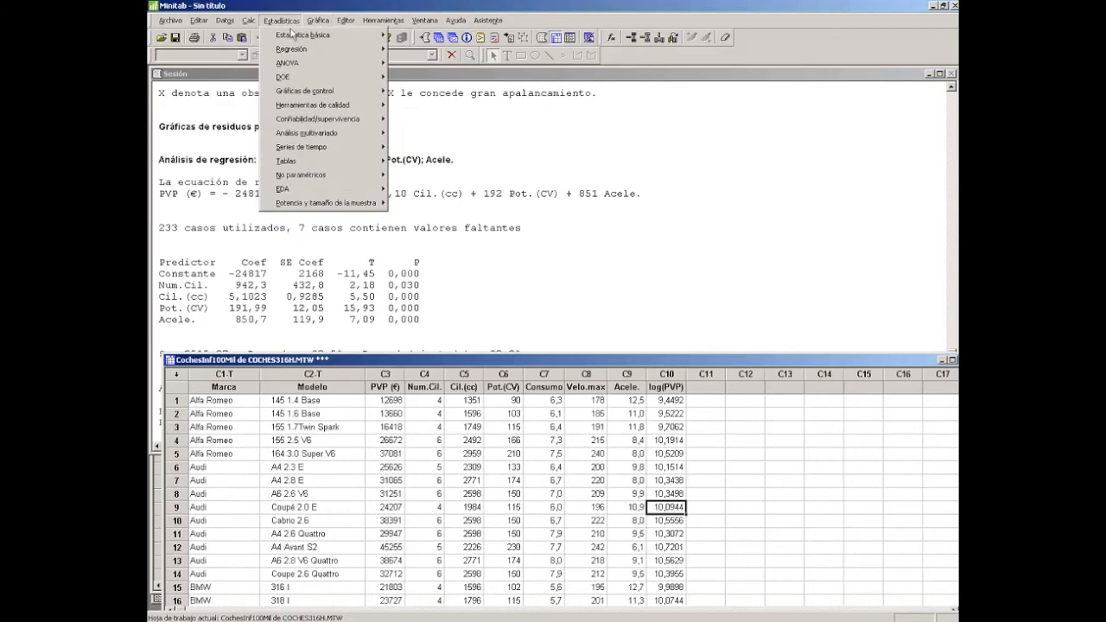
pyautogui.moveTo(345, 49)
pyautogui.click(436, 49)
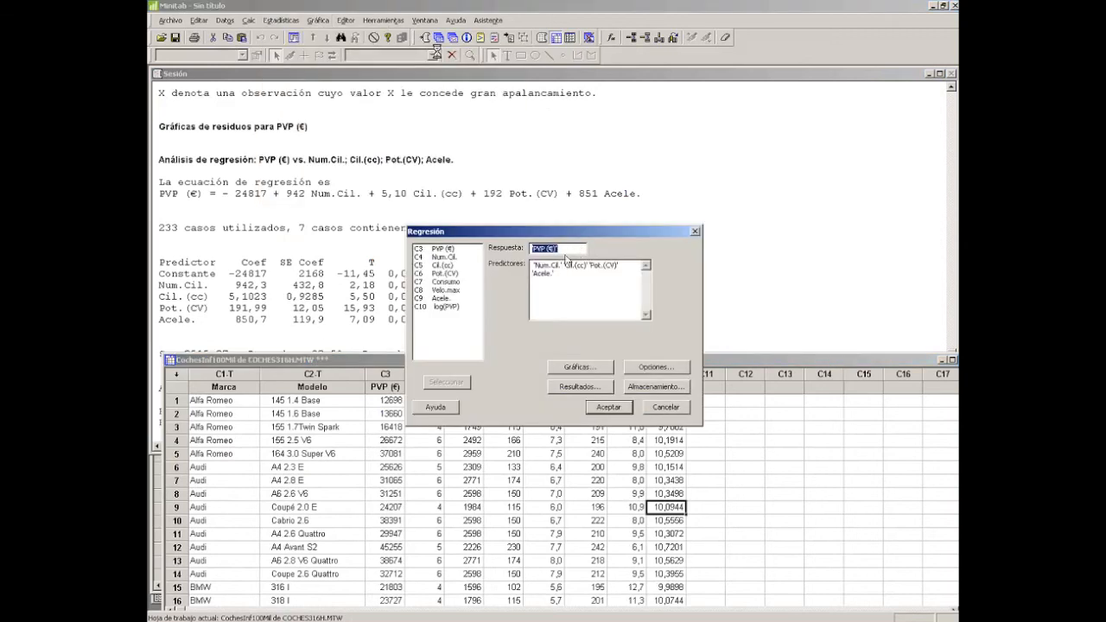
pyautogui.doubleClick(429, 308)
pyautogui.click(577, 269)
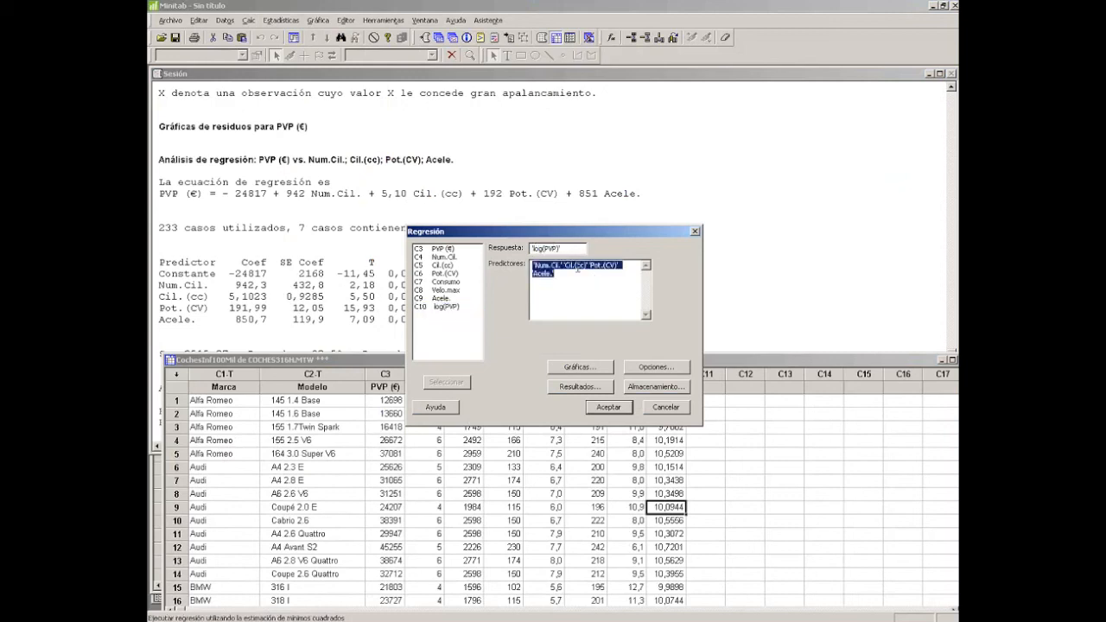
pyautogui.click(607, 407)
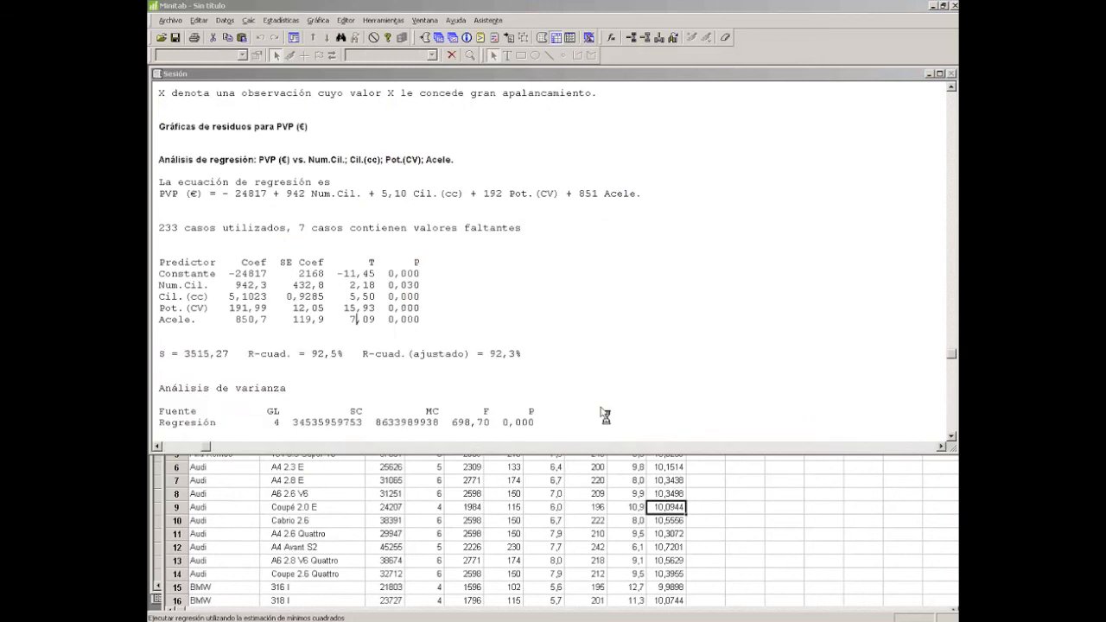
# Move the new residual plots aside and examine the log(PVP) regression equation and the P values of its coefficients
pyautogui.moveTo(376, 165); pyautogui.dragTo(777, 364)
pyautogui.click(734, 302)
pyautogui.scroll(18, 411, 258)
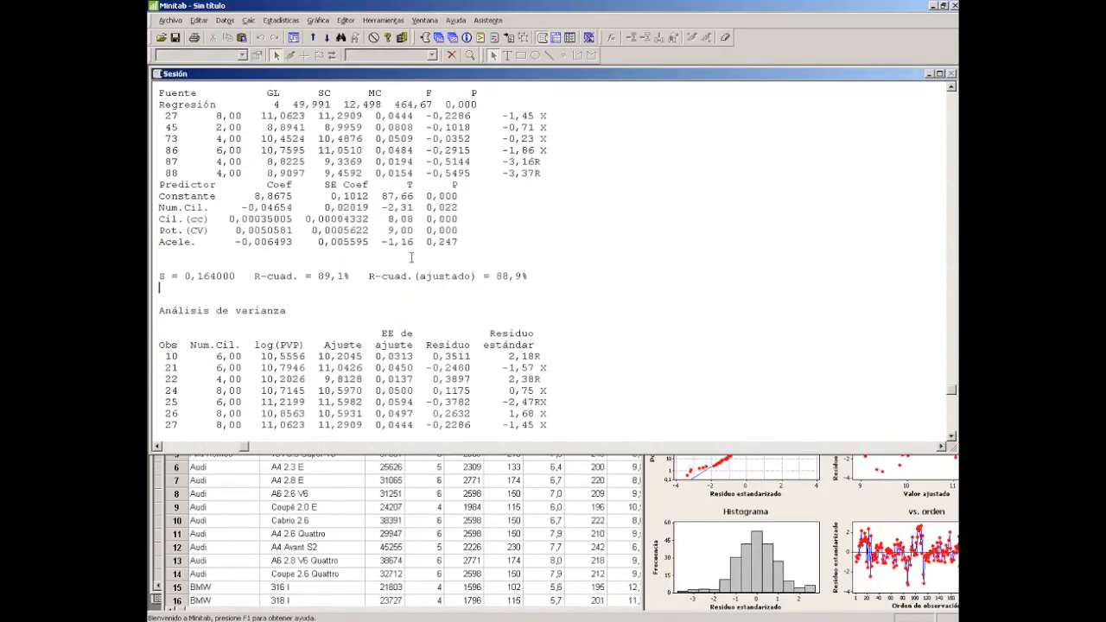
pyautogui.scroll(-3, 411, 257)
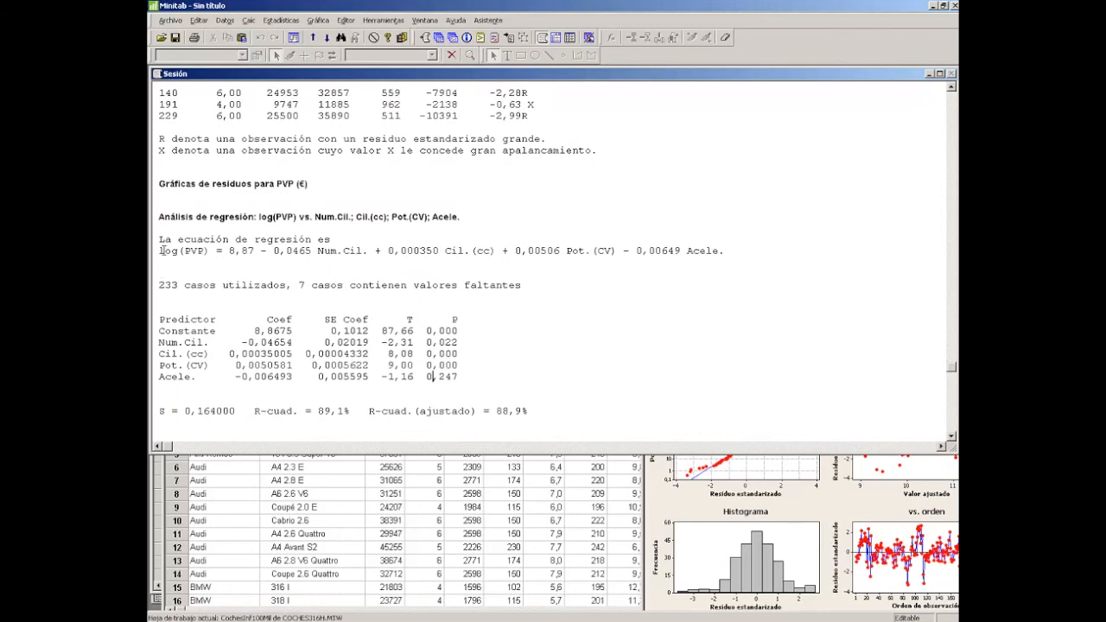
# Check the coefficient and P value of Acele. in the log(PVP) regression output
pyautogui.click(295, 251)
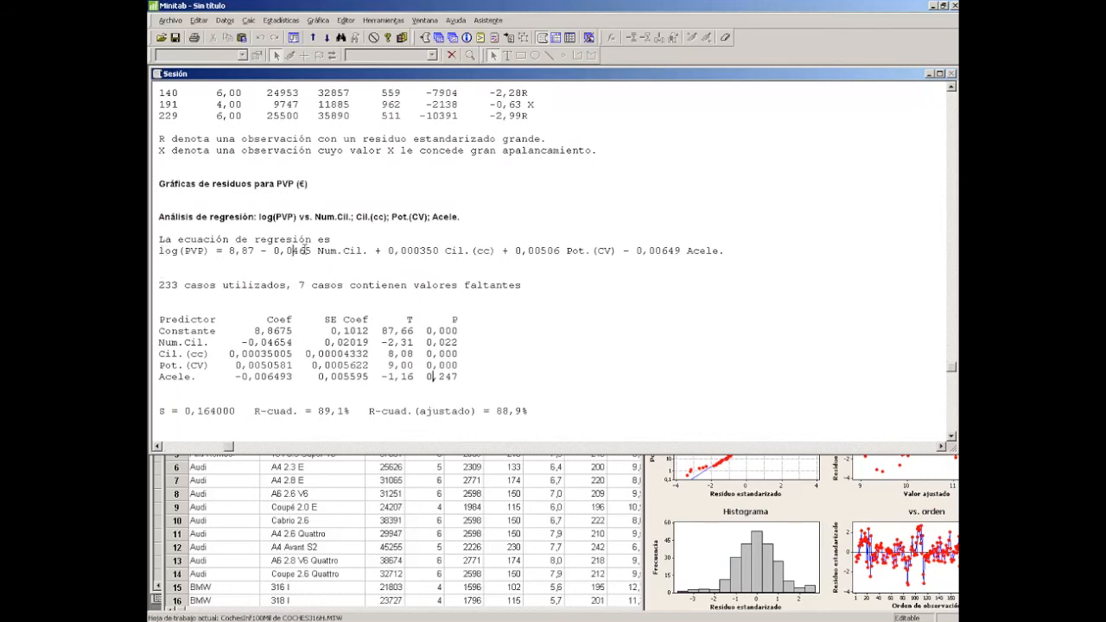
pyautogui.moveTo(427, 331); pyautogui.dragTo(149, 372)
pyautogui.click(427, 377)
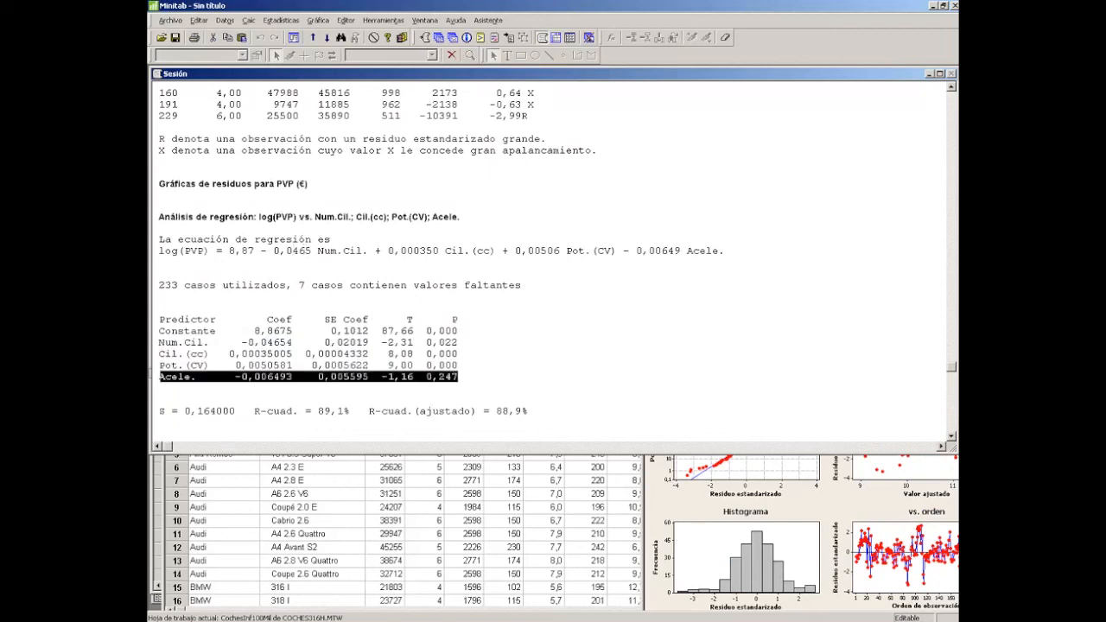
pyautogui.moveTo(458, 376); pyautogui.dragTo(447, 377)
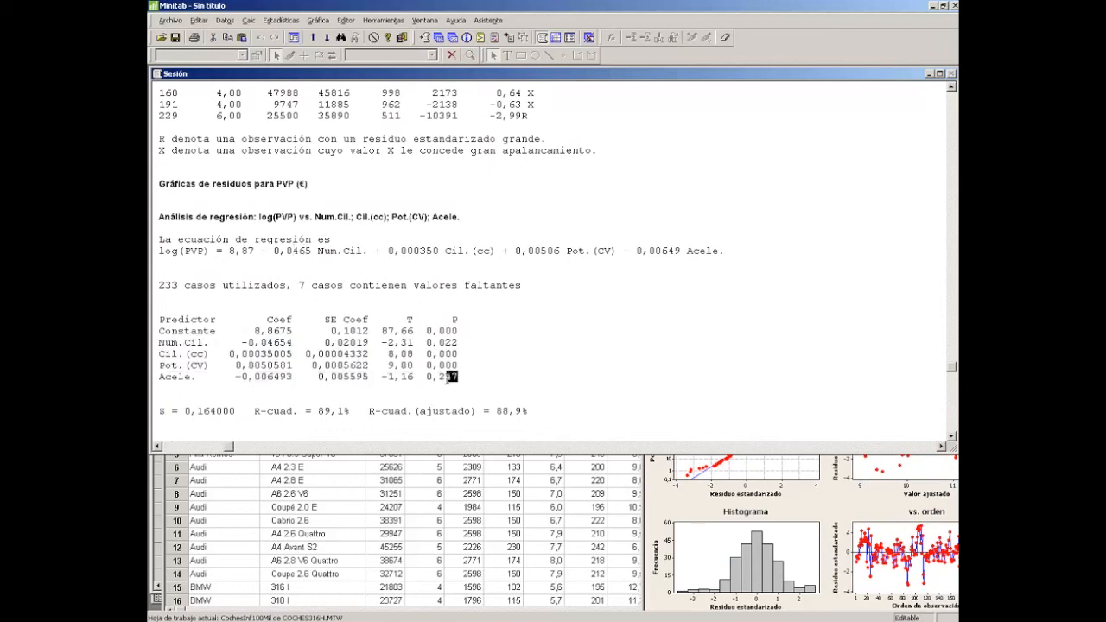
pyautogui.click(492, 379)
# Rerun the log(PVP) regression without Acele., keeping Num.Cil., Cil.(cc) and Pot.(CV) as predictors
pyautogui.click(281, 20)
pyautogui.moveTo(291, 48)
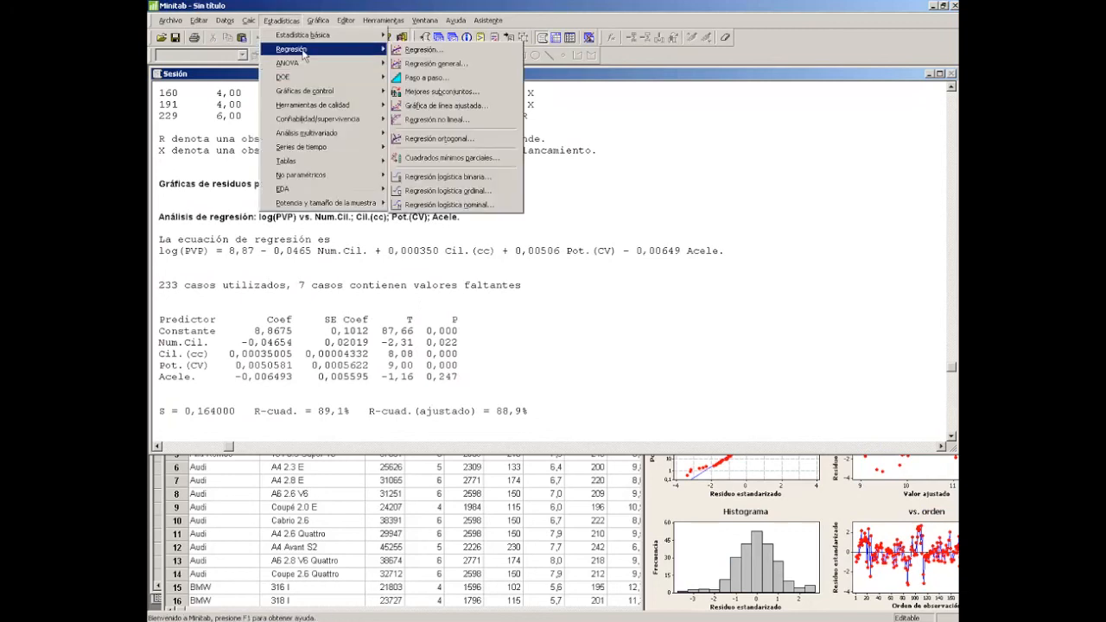
pyautogui.click(415, 49)
pyautogui.click(569, 265)
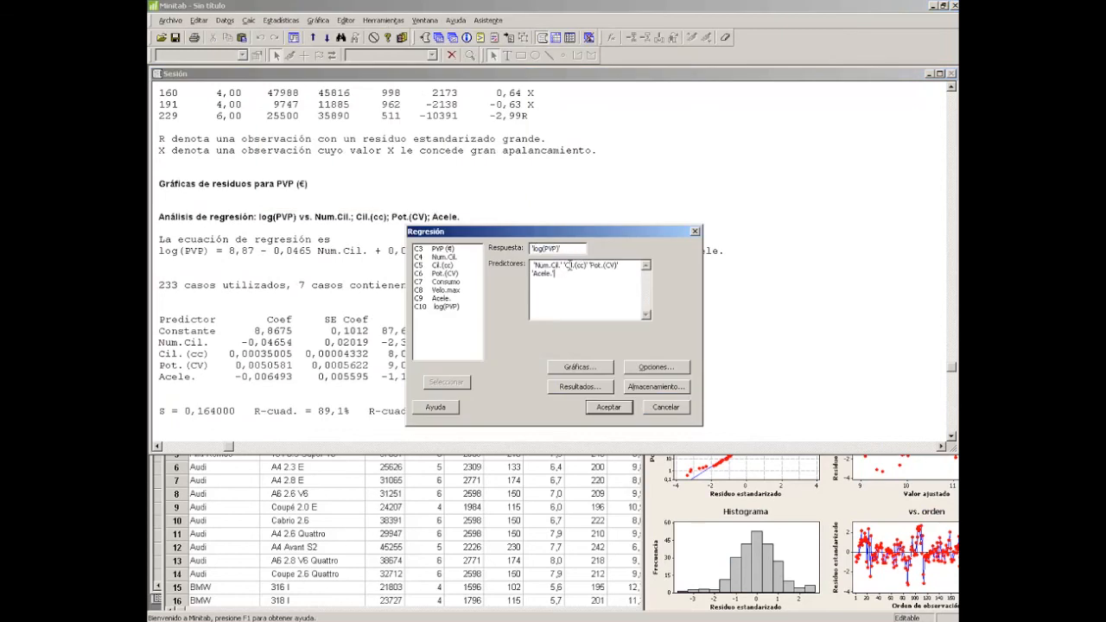
pyautogui.press('BackSpace')
pyautogui.press('BackSpace')
pyautogui.press('BackSpace')
pyautogui.press('BackSpace')
pyautogui.press('BackSpace')
pyautogui.press('BackSpace')
pyautogui.press('BackSpace')
pyautogui.press('BackSpace')
pyautogui.click(598, 412)
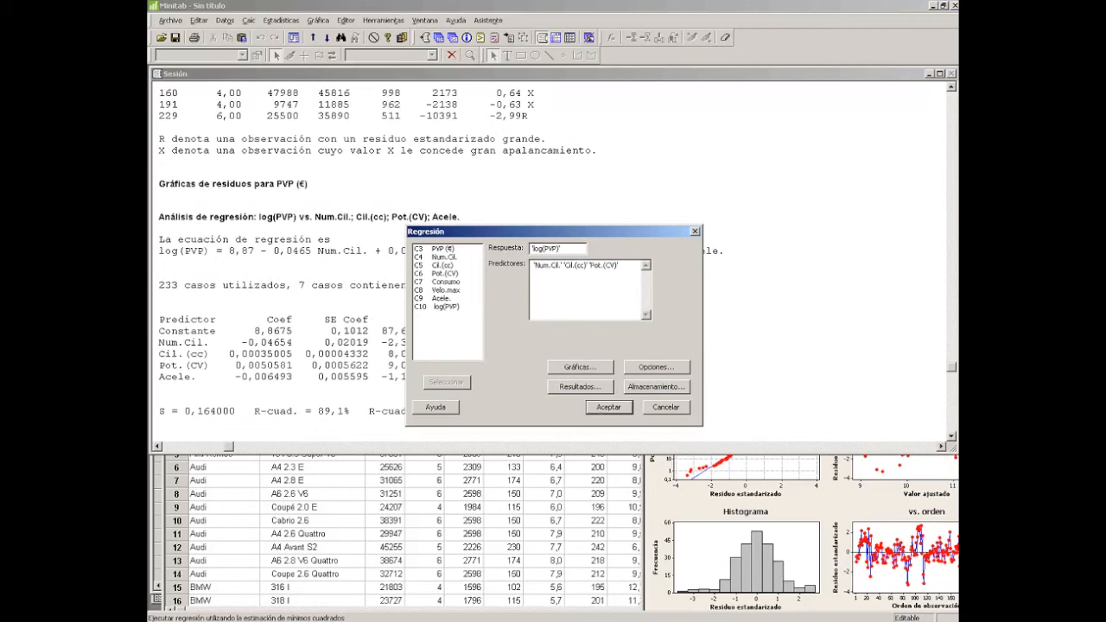
pyautogui.click(607, 411)
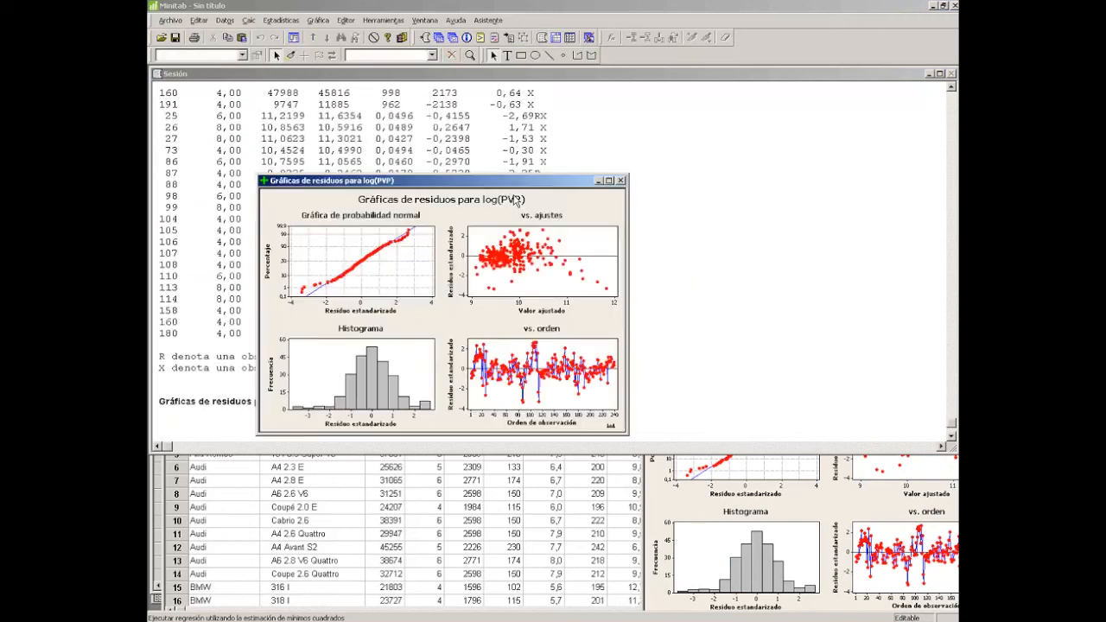
# Move the new residual plots aside and examine the three-predictor log(PVP) equation, its coefficients and P values
pyautogui.moveTo(512, 182); pyautogui.dragTo(816, 351)
pyautogui.click(462, 313)
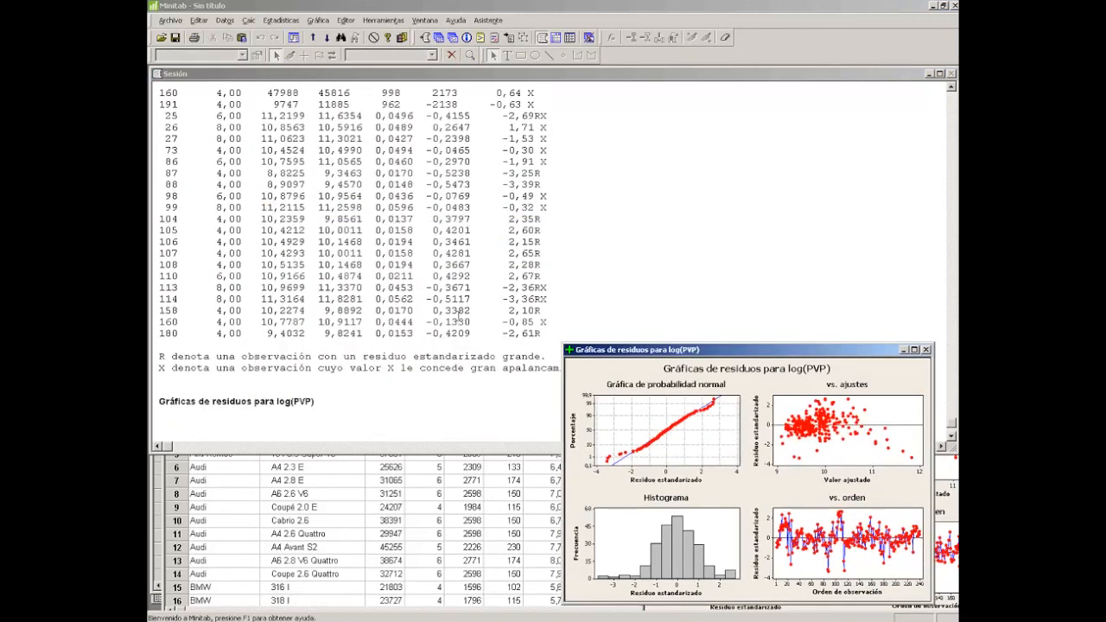
pyautogui.scroll(10, 480, 318)
pyautogui.scroll(8, 480, 318)
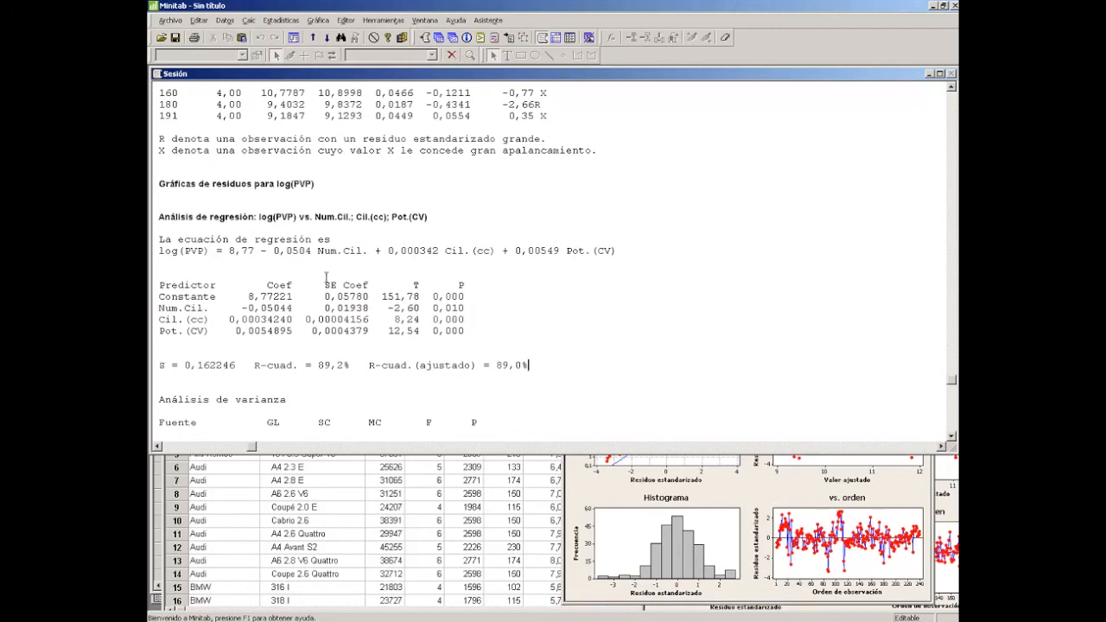
pyautogui.moveTo(318, 250); pyautogui.dragTo(365, 251)
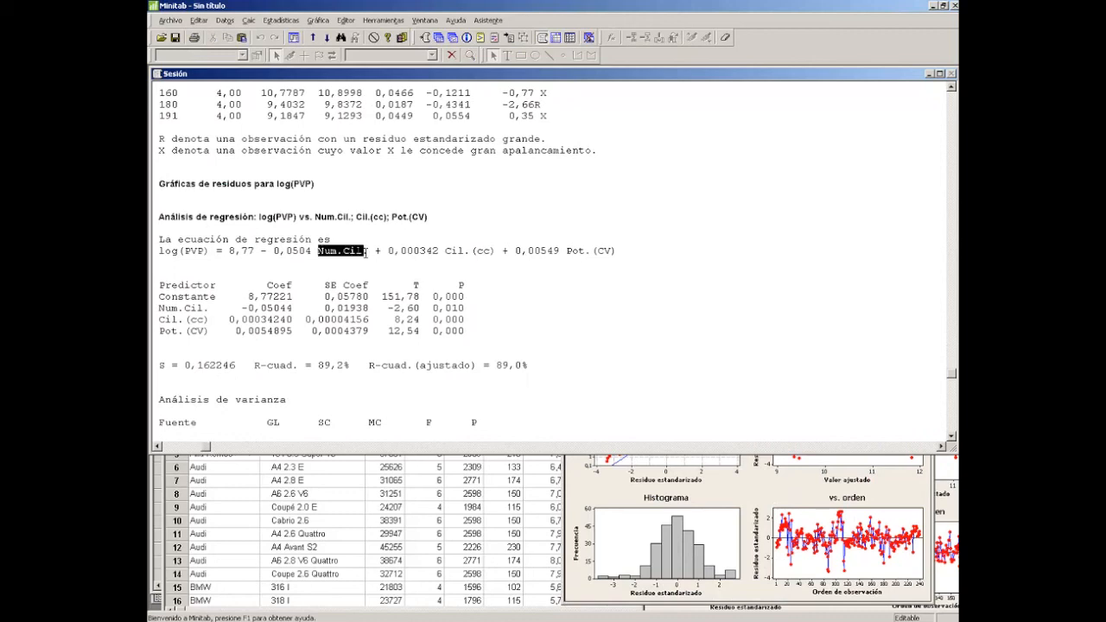
pyautogui.moveTo(441, 251); pyautogui.dragTo(499, 253)
pyautogui.click(511, 297)
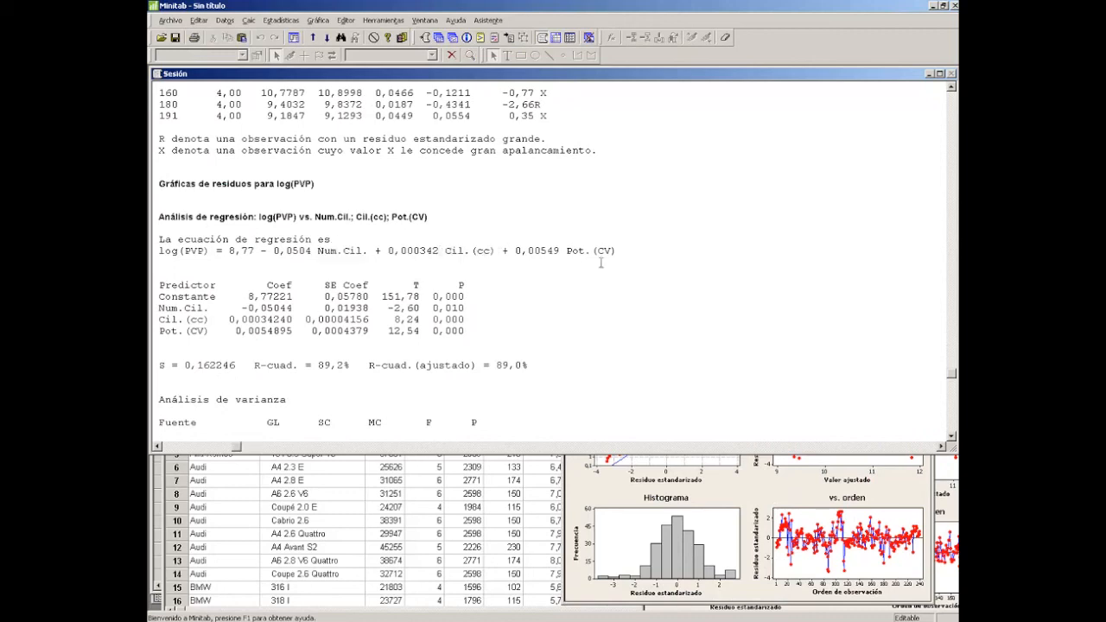
pyautogui.moveTo(616, 250); pyautogui.dragTo(156, 251)
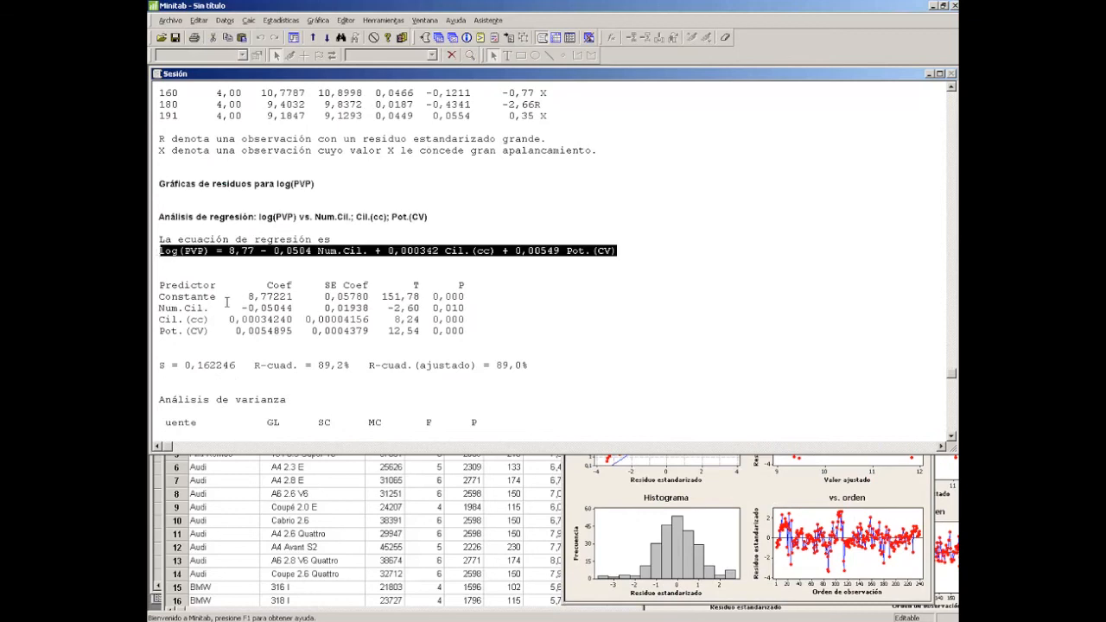
pyautogui.scroll(-9, 369, 332)
pyautogui.scroll(-6, 369, 332)
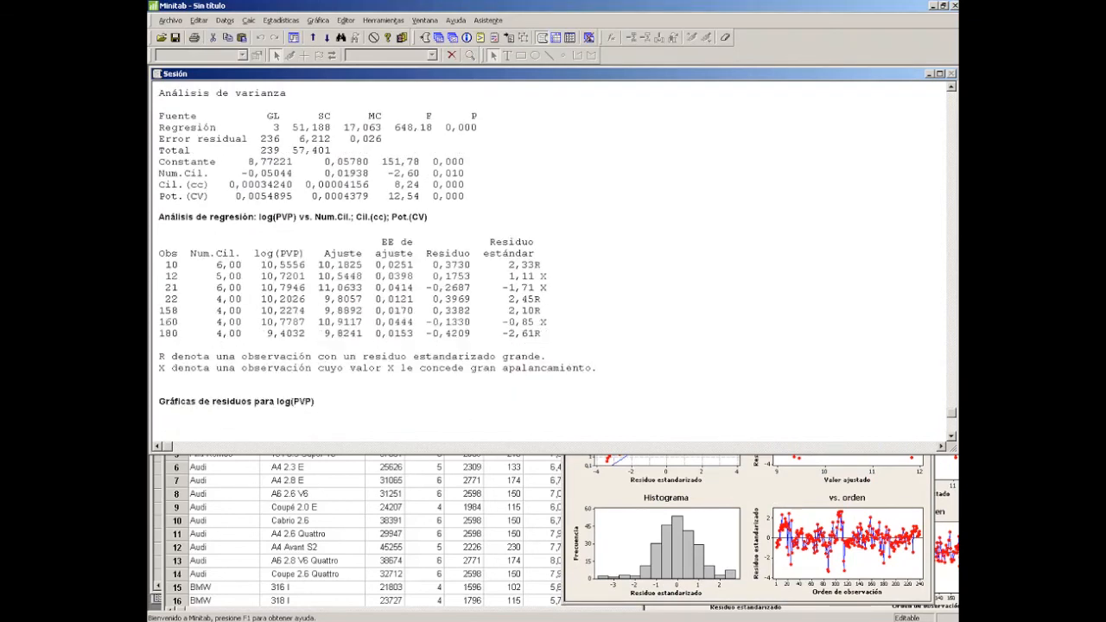
# Enlarge the residual plots for log(PVP) to examine normality, fits and order, and put them back aside
pyautogui.click(748, 488)
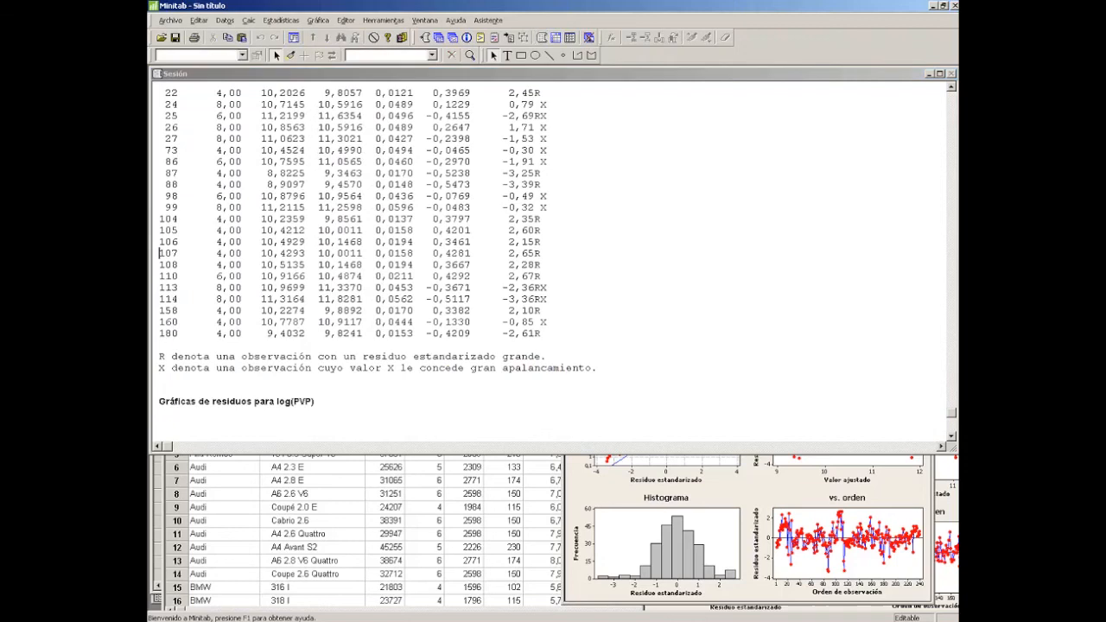
pyautogui.moveTo(748, 349); pyautogui.dragTo(407, 190)
pyautogui.click(571, 189)
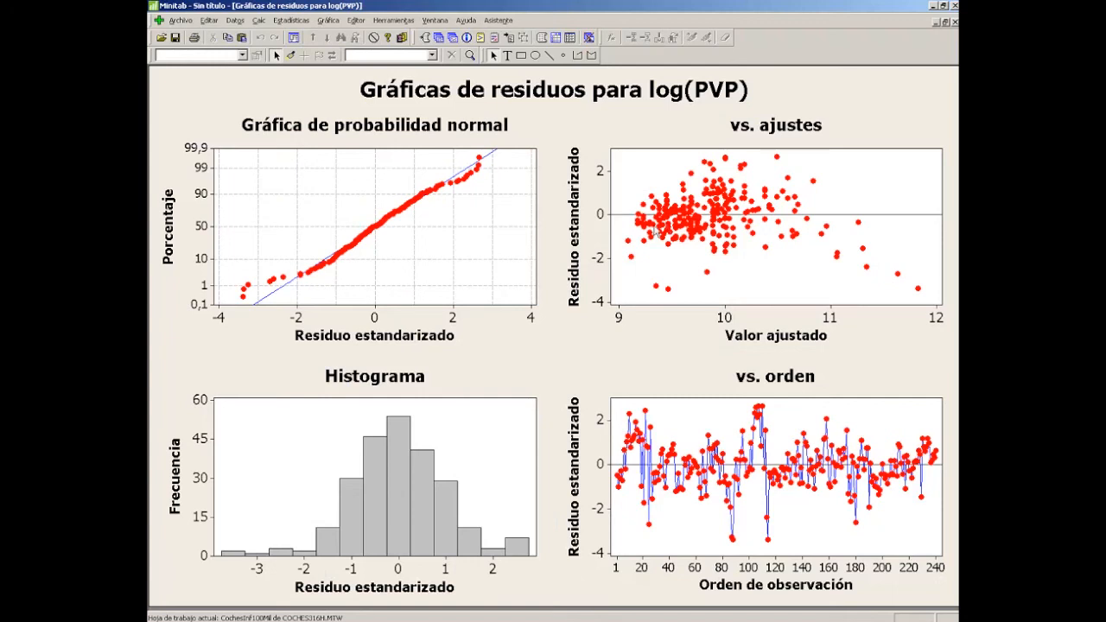
pyautogui.moveTo(655, 231)
pyautogui.moveTo(430, 543)
pyautogui.click(945, 23)
pyautogui.moveTo(415, 188); pyautogui.dragTo(765, 334)
pyautogui.click(381, 310)
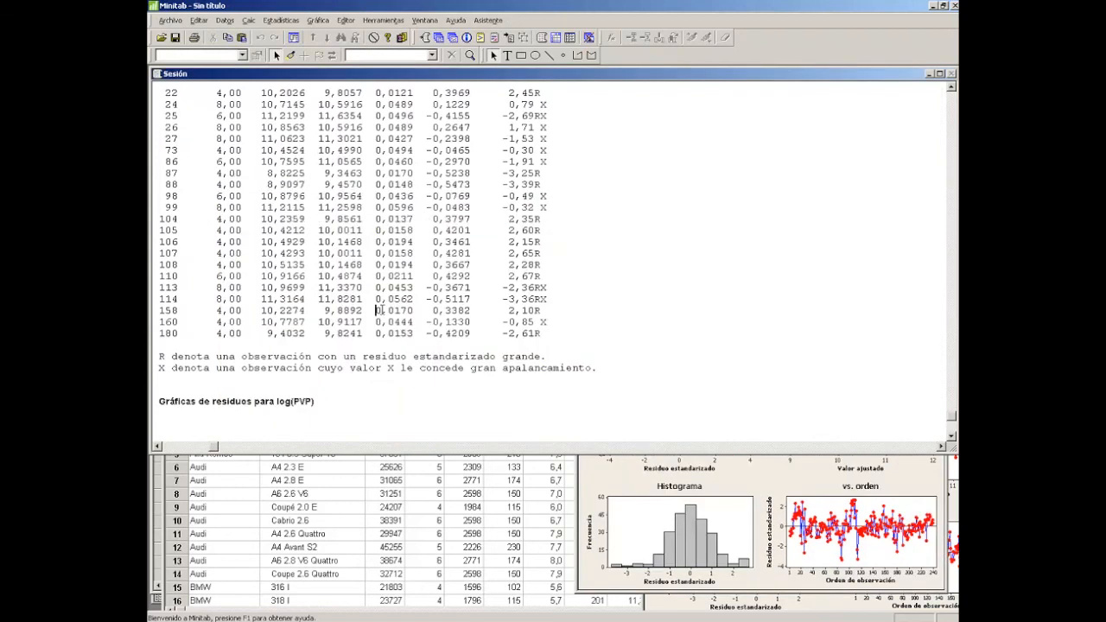
# Review the Cil.(cc) and Pot.(CV) terms and the full equation of the three-predictor log(PVP) model
pyautogui.scroll(5, 384, 337)
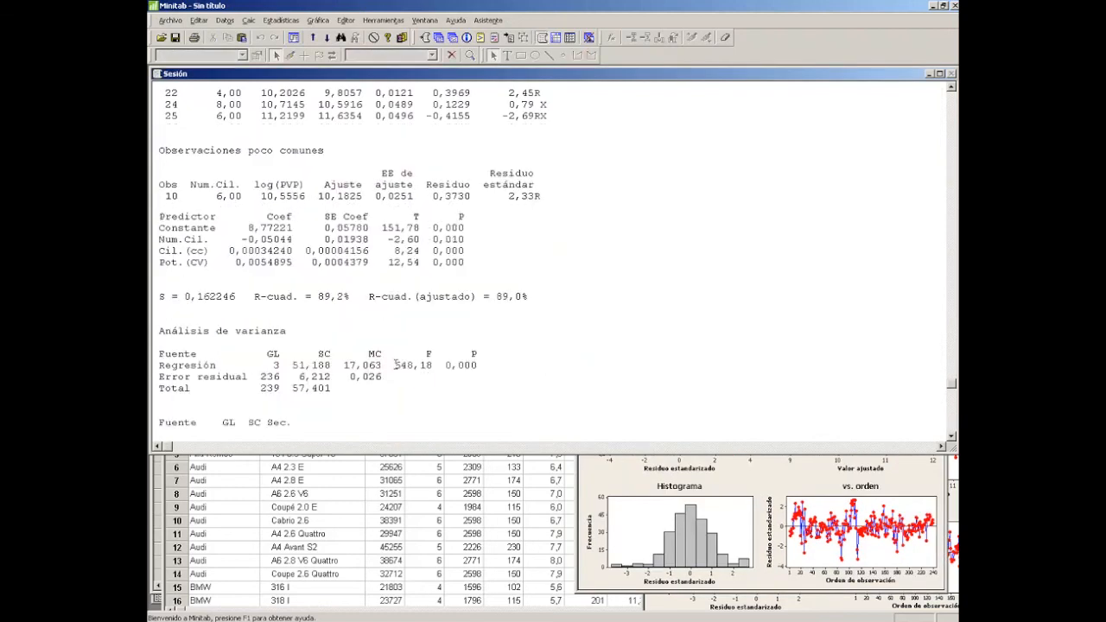
pyautogui.scroll(4, 395, 365)
pyautogui.scroll(5, 393, 365)
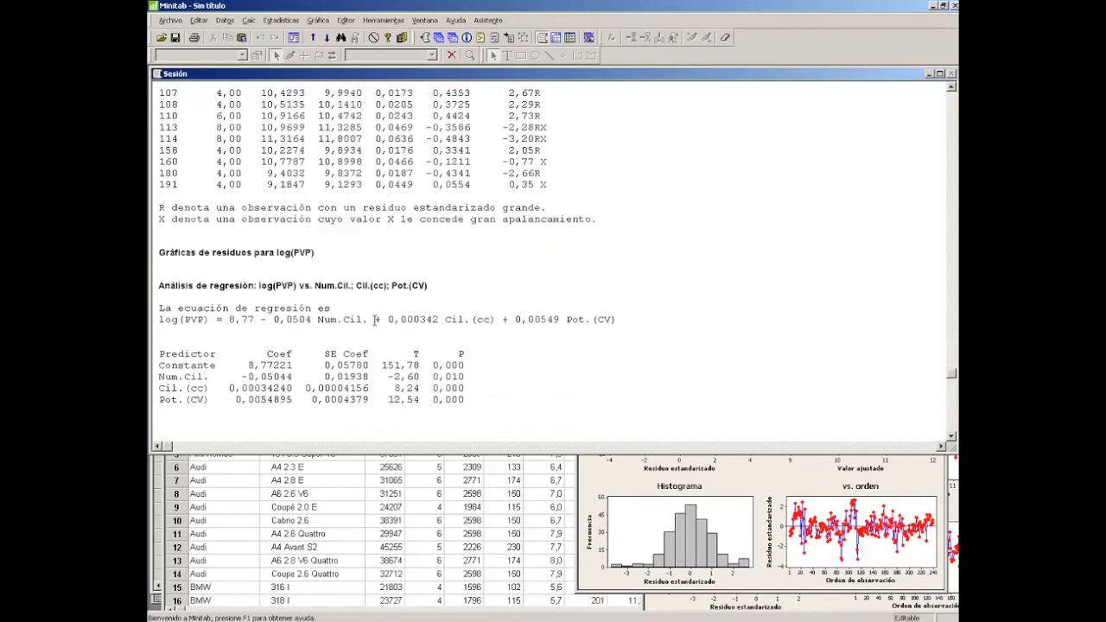
pyautogui.moveTo(439, 319); pyautogui.dragTo(522, 320)
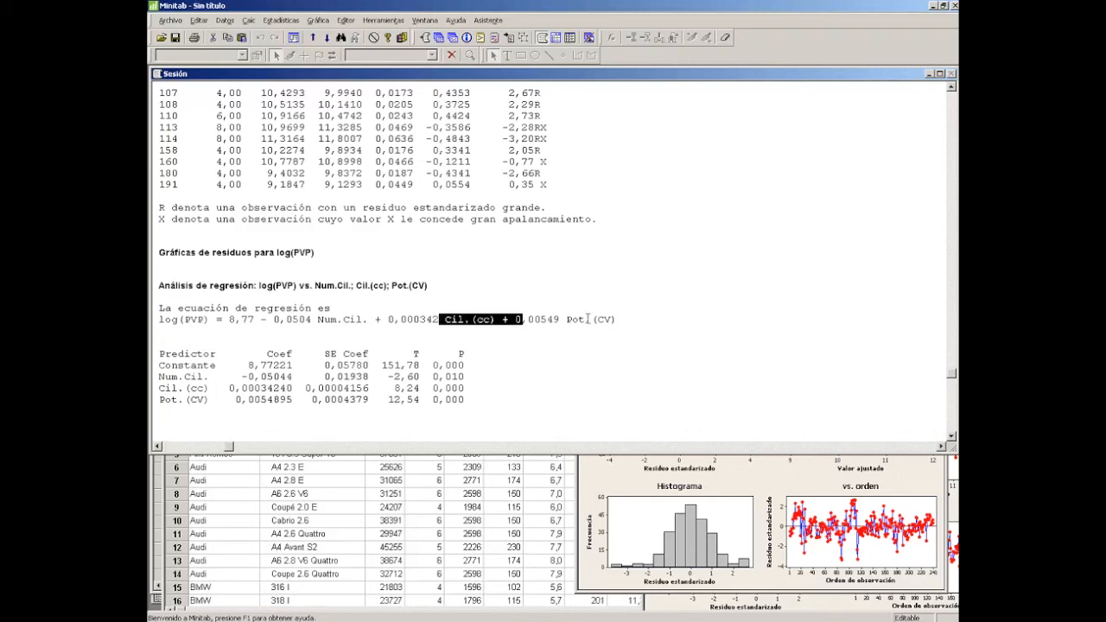
pyautogui.moveTo(616, 320); pyautogui.dragTo(520, 320)
pyautogui.click(519, 320)
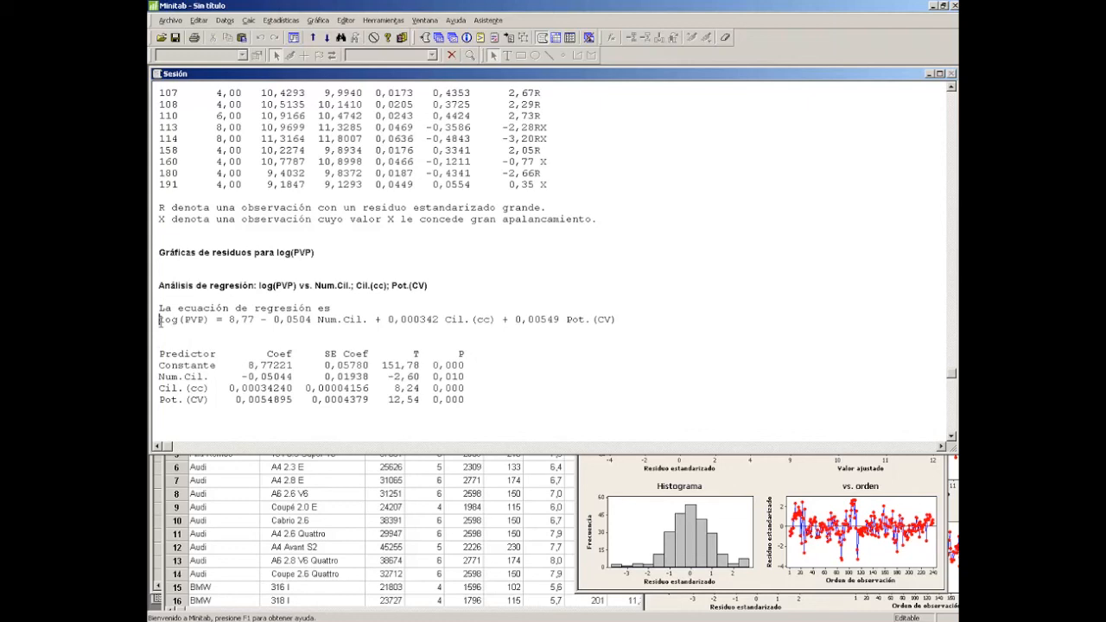
pyautogui.moveTo(160, 321); pyautogui.dragTo(619, 342)
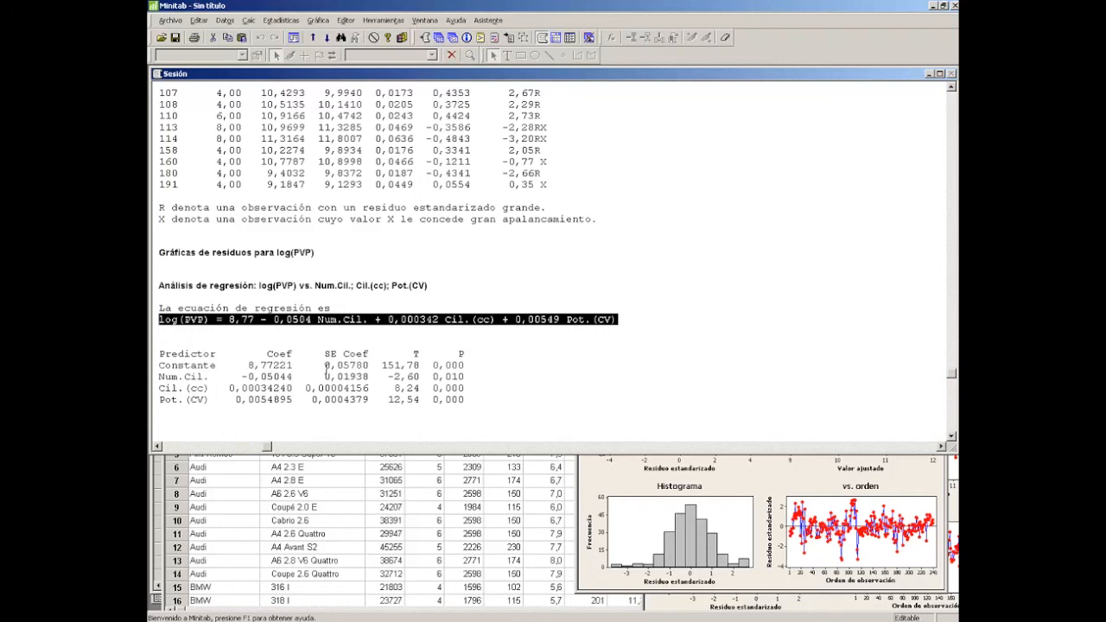
# Close the two residual plot windows for log(PVP) without saving them
pyautogui.click(745, 477)
pyautogui.moveTo(778, 339); pyautogui.dragTo(589, 345)
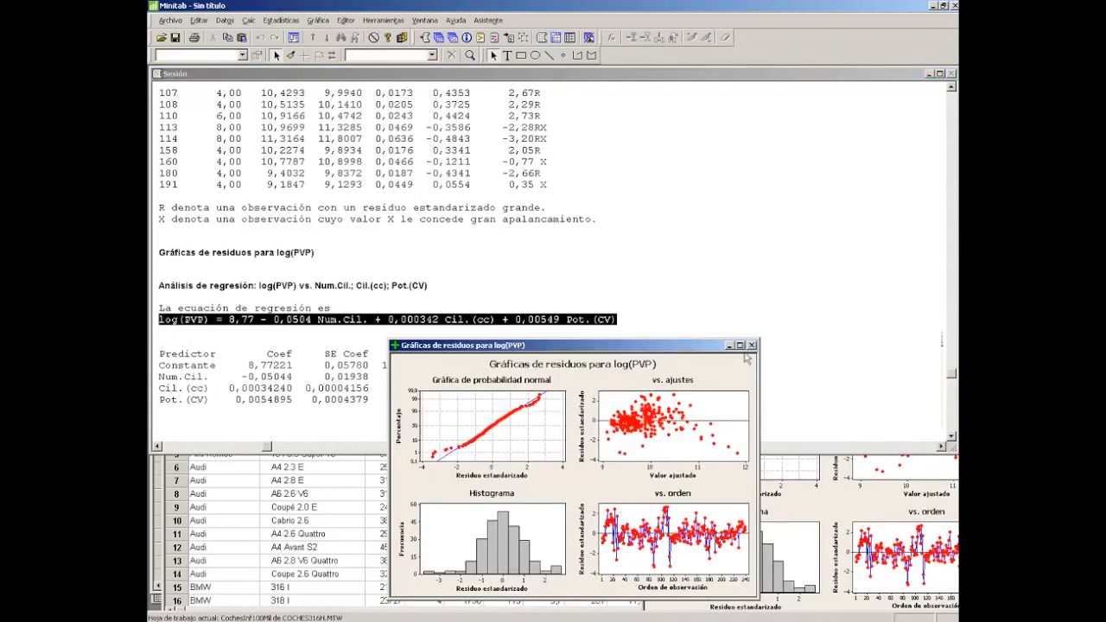
pyautogui.click(752, 346)
pyautogui.click(603, 344)
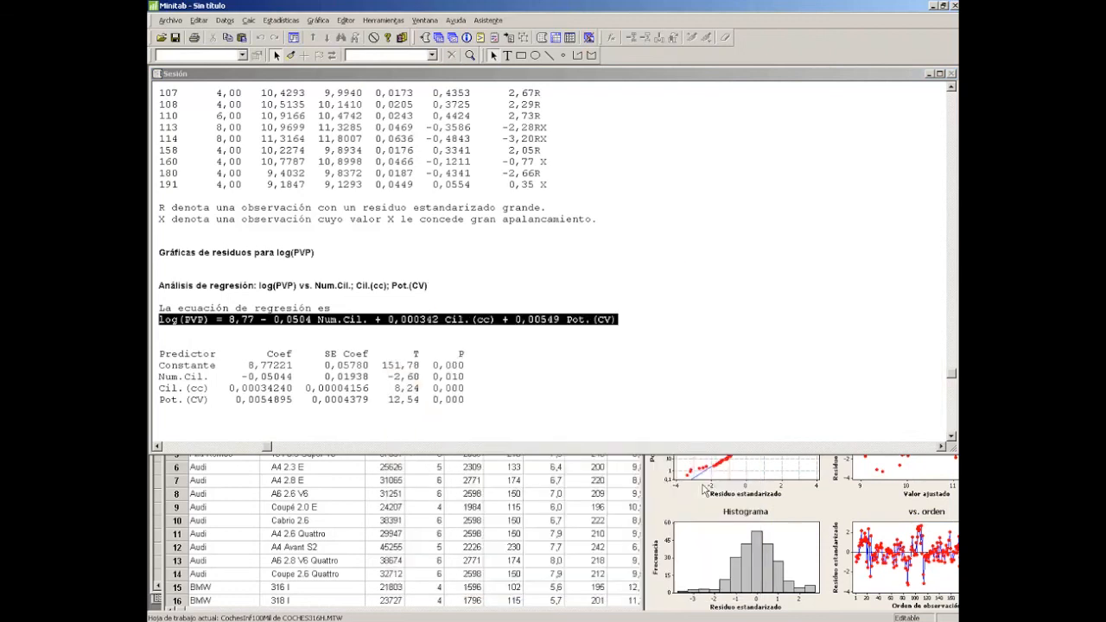
pyautogui.click(745, 484)
pyautogui.moveTo(777, 362); pyautogui.dragTo(486, 362)
pyautogui.click(714, 362)
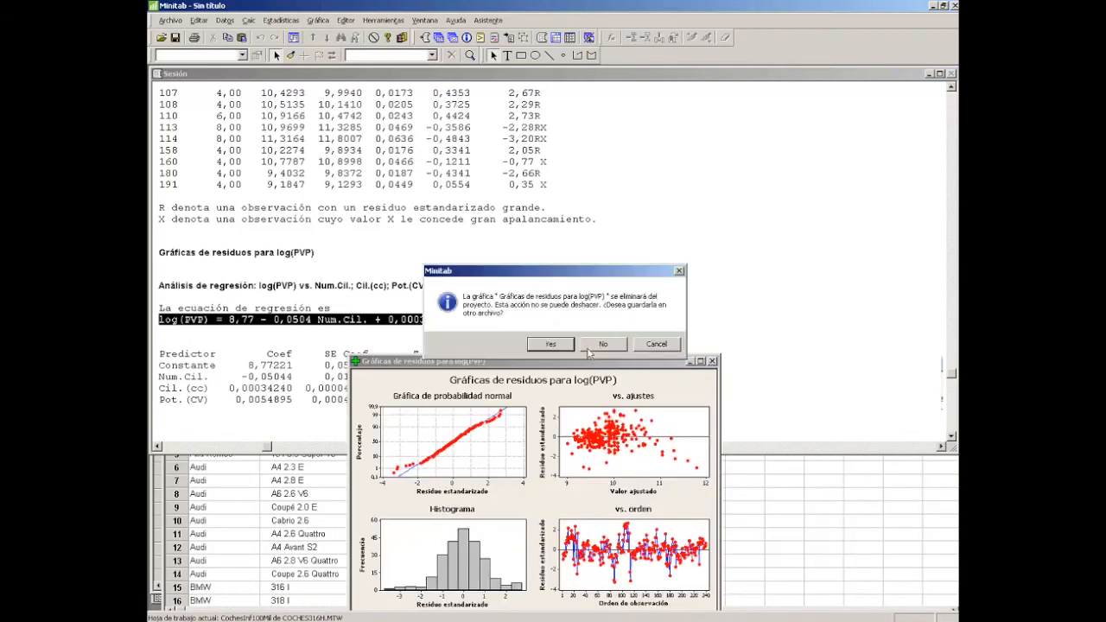
pyautogui.click(603, 344)
pyautogui.click(359, 343)
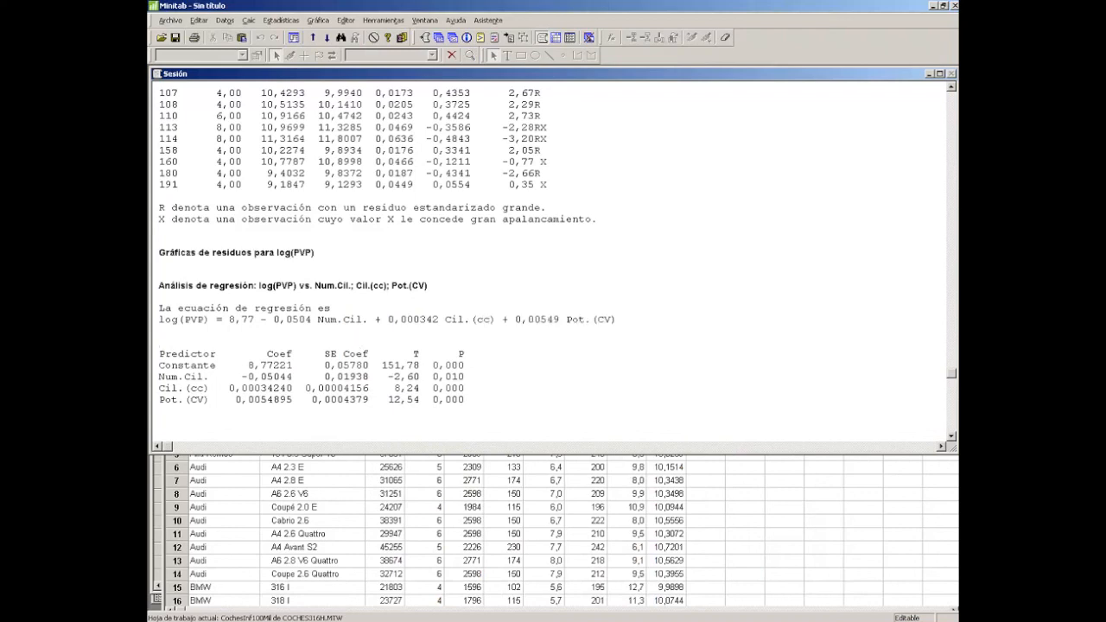
# Rerun the log(PVP) regression with a 95% prediction interval for a new observation with Num.Cil. 4, Cil.(cc) 1800 and Pot.(CV) 100
pyautogui.click(280, 21)
pyautogui.moveTo(292, 49)
pyautogui.click(410, 50)
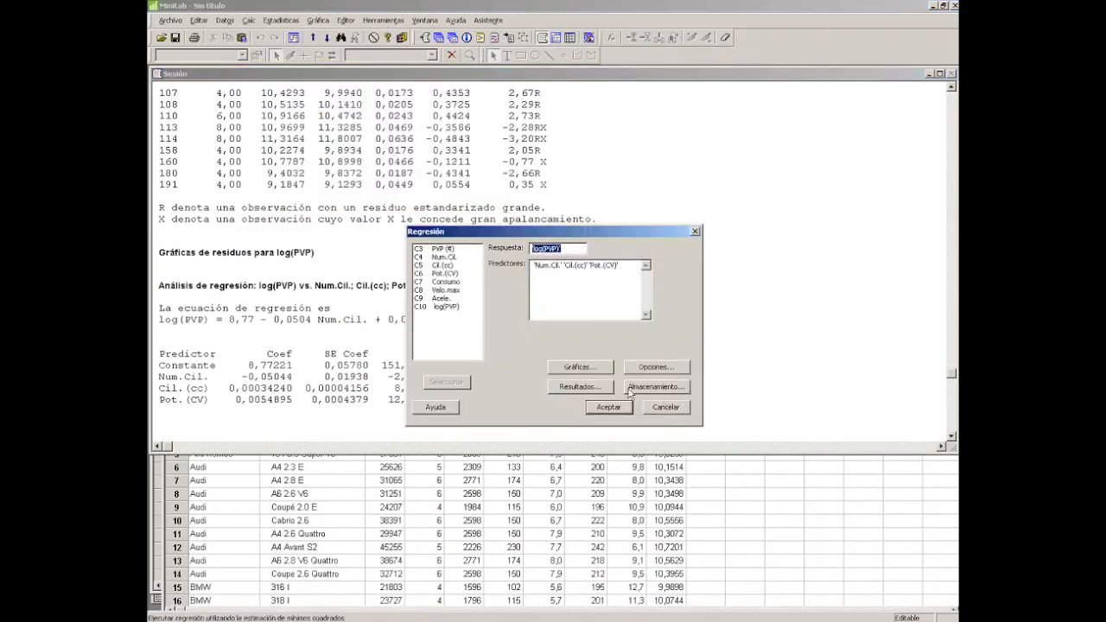
pyautogui.click(630, 388)
pyautogui.click(649, 369)
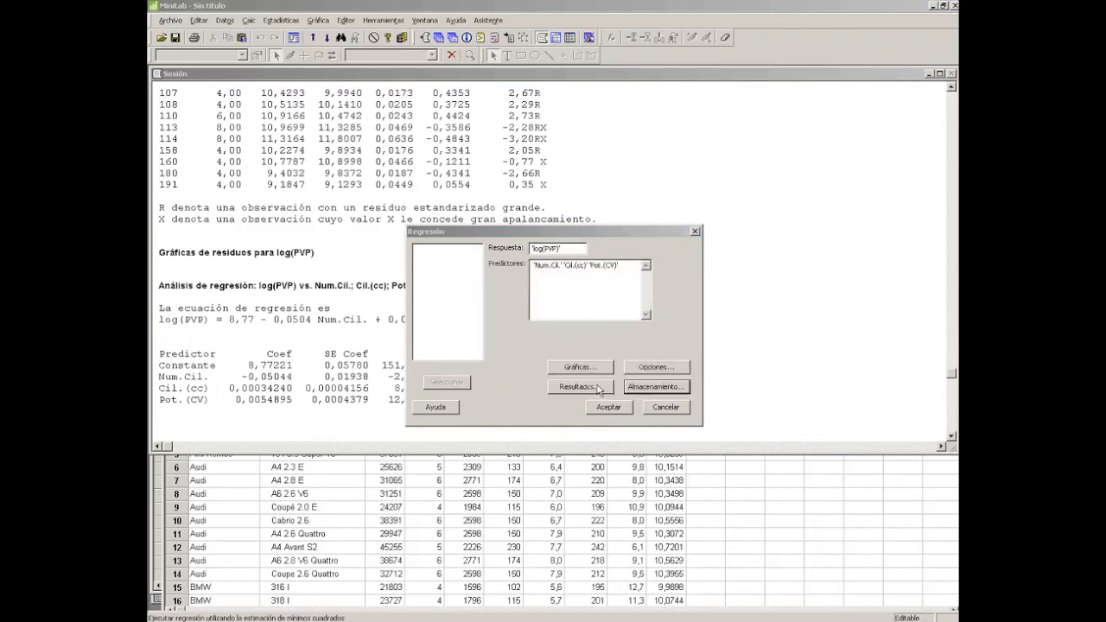
pyautogui.click(574, 386)
pyautogui.click(650, 371)
pyautogui.click(653, 370)
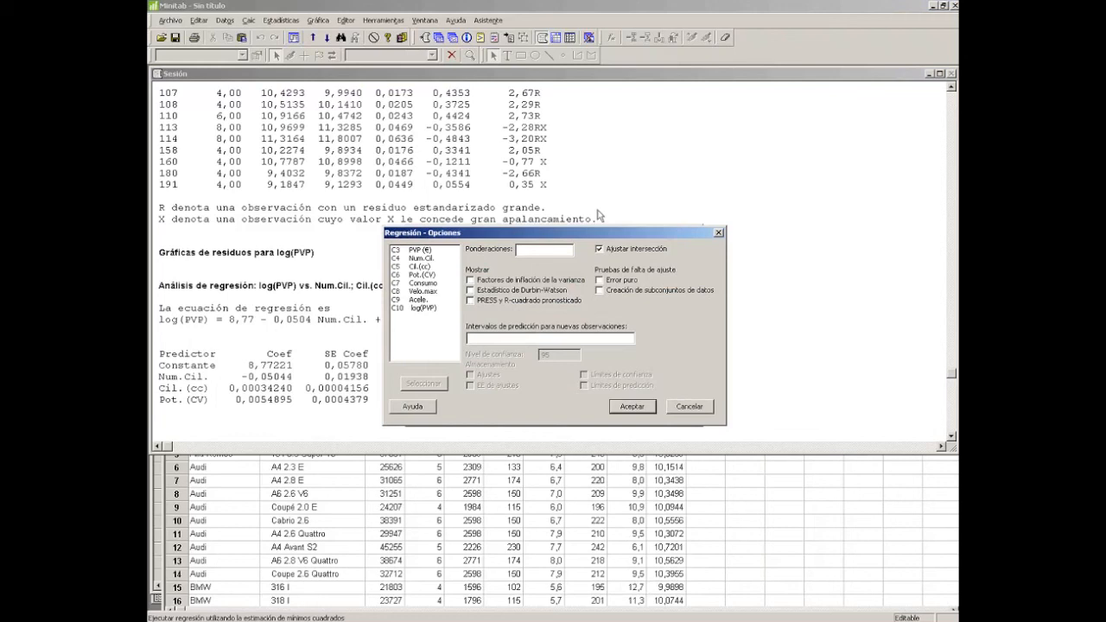
pyautogui.moveTo(432, 235); pyautogui.dragTo(565, 184)
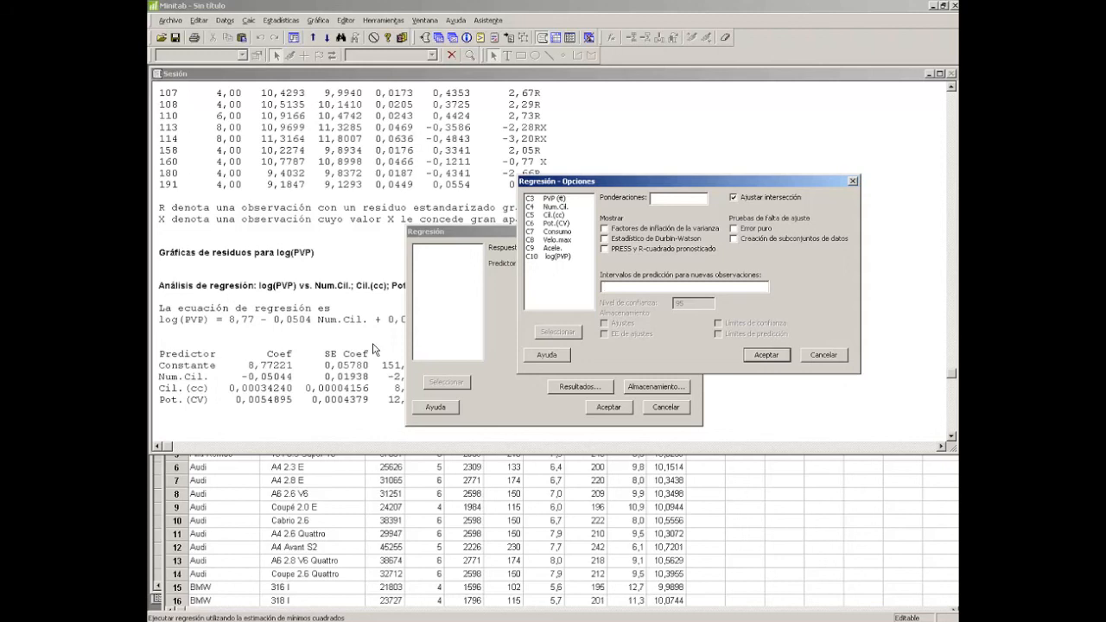
pyautogui.write('4')
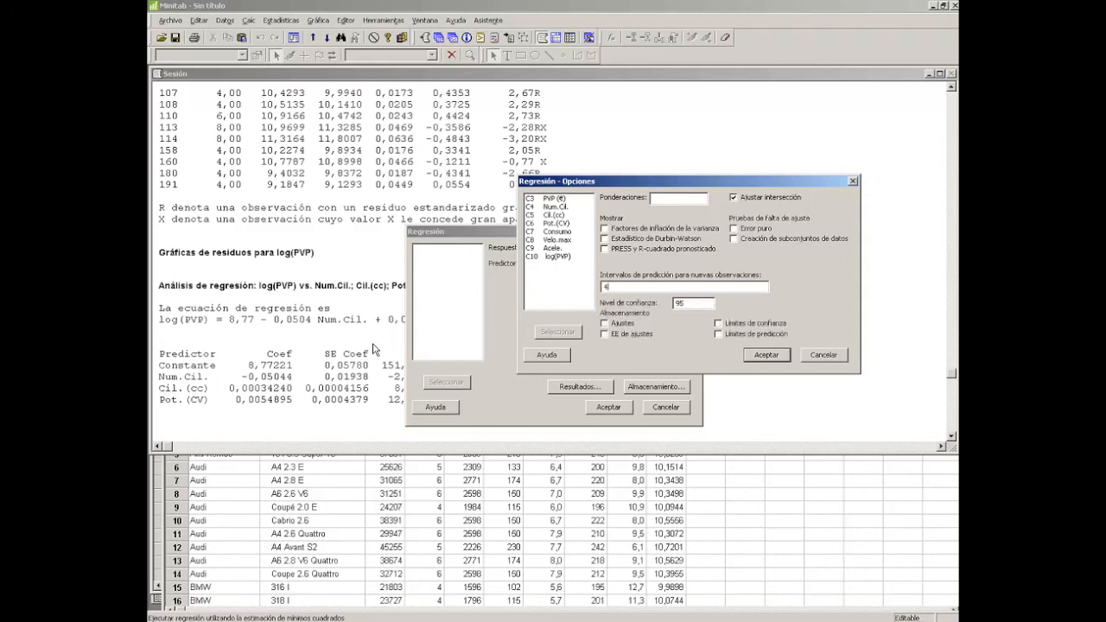
pyautogui.write(' 1')
pyautogui.write('800')
pyautogui.write('1800')
pyautogui.click(781, 356)
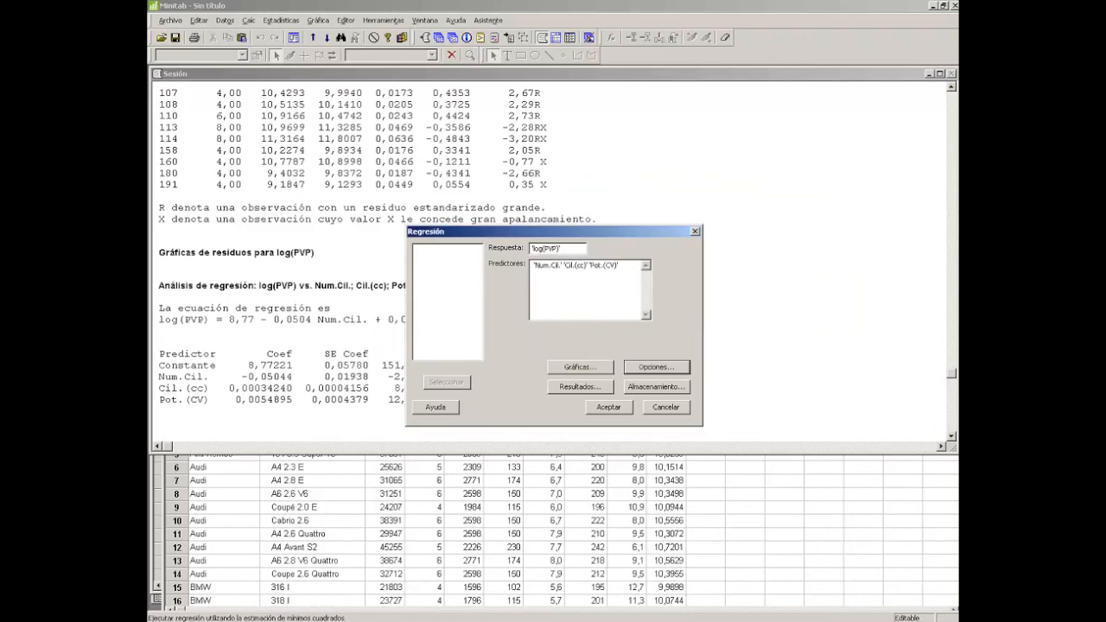
pyautogui.click(610, 409)
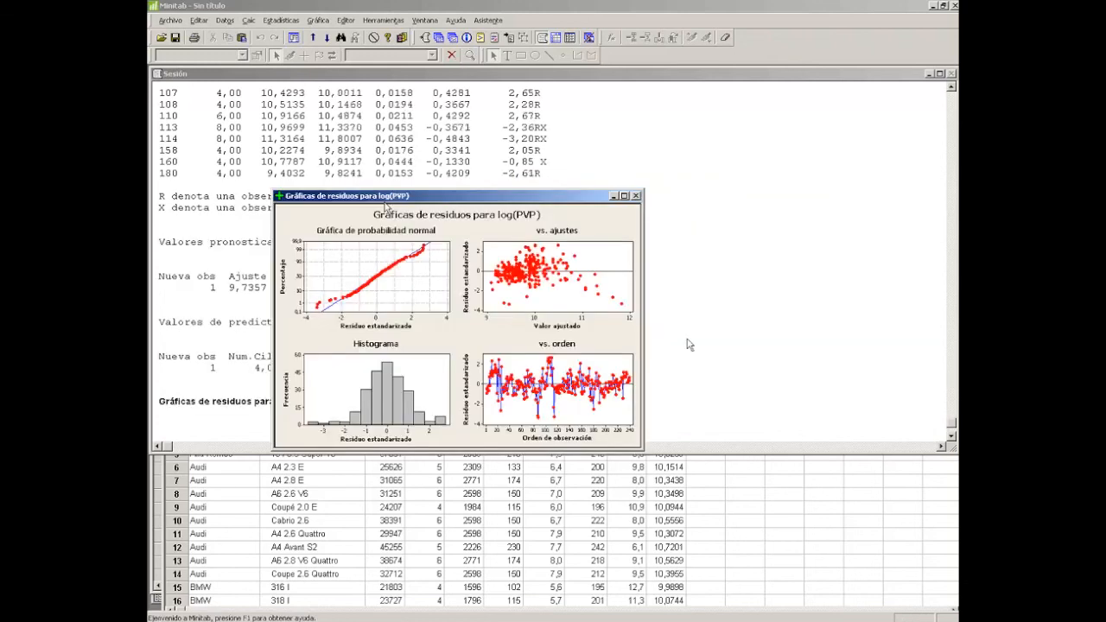
# Move the residual plots aside and examine the fit, confidence interval and prediction interval of the new observation
pyautogui.click(285, 315)
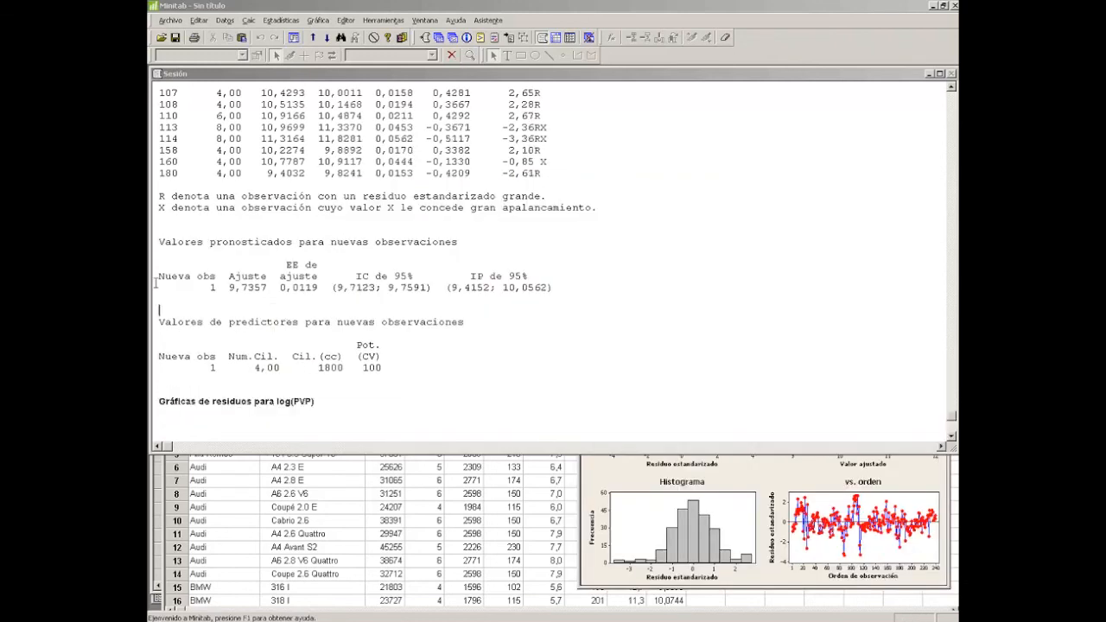
pyautogui.moveTo(156, 282); pyautogui.dragTo(552, 289)
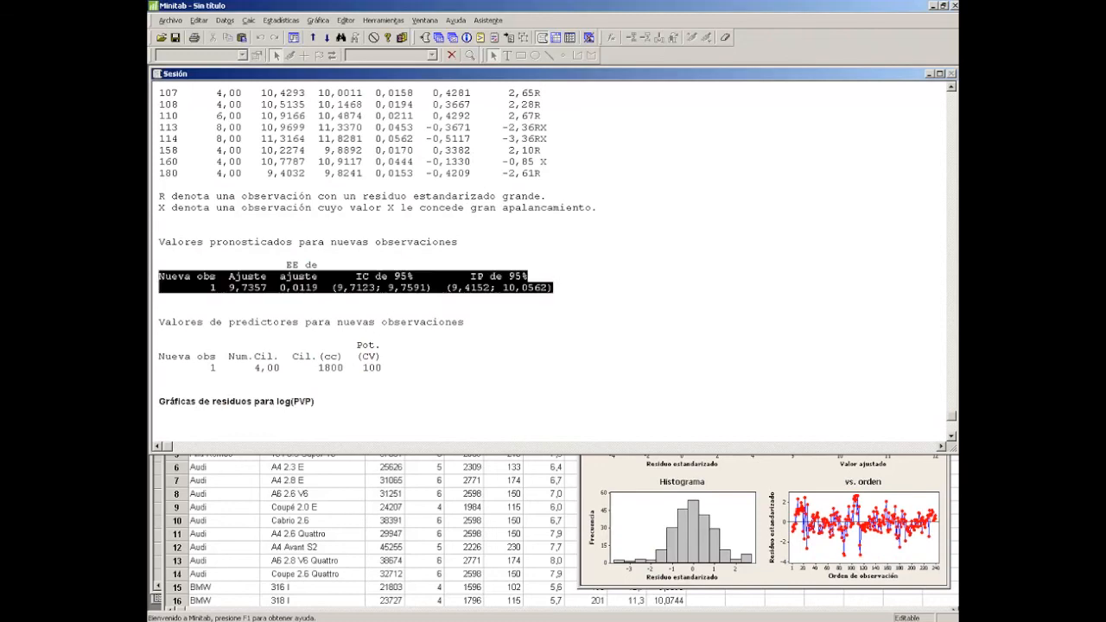
pyautogui.click(159, 307)
pyautogui.moveTo(204, 288); pyautogui.dragTo(224, 288)
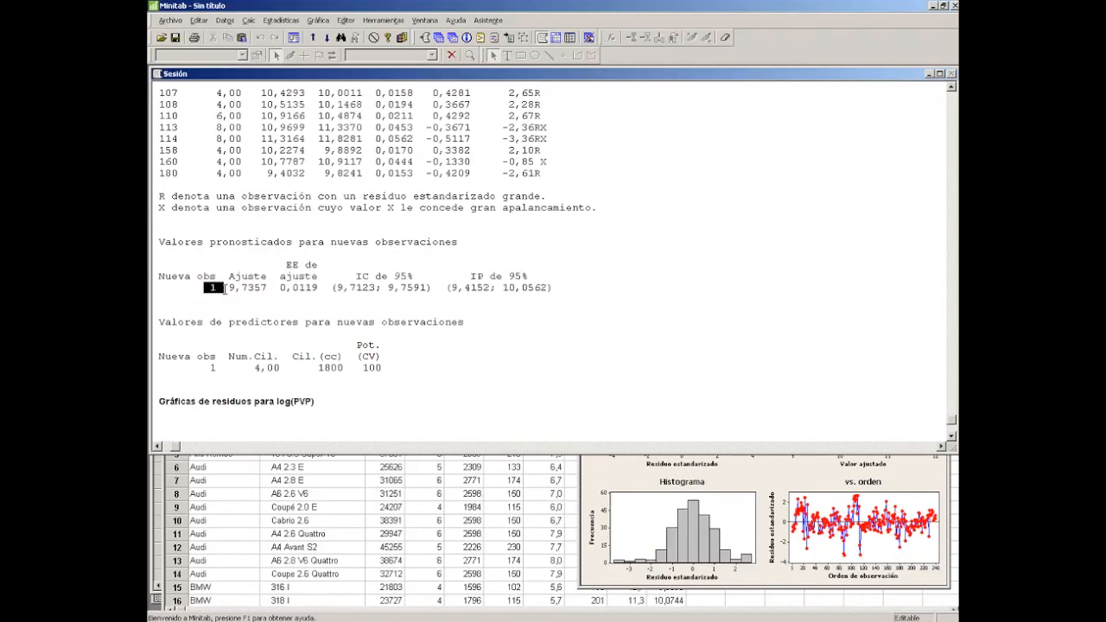
# Review the new observation's fit and 95% confidence interval, and move the residual plots window clear of the session output
pyautogui.click(227, 290)
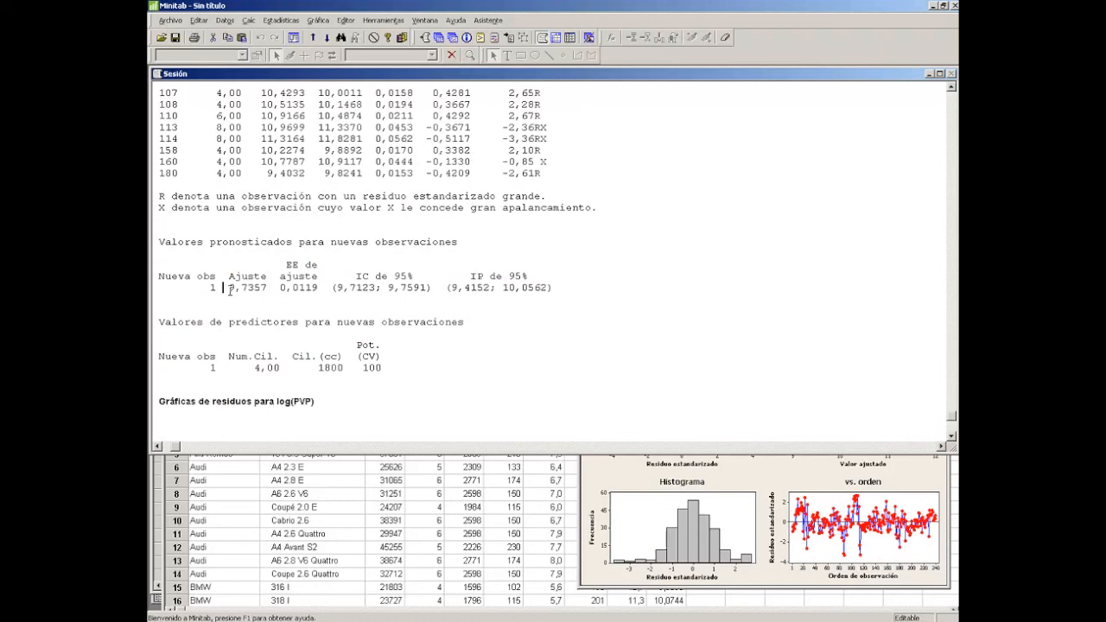
pyautogui.click(263, 290)
pyautogui.moveTo(333, 288); pyautogui.dragTo(448, 287)
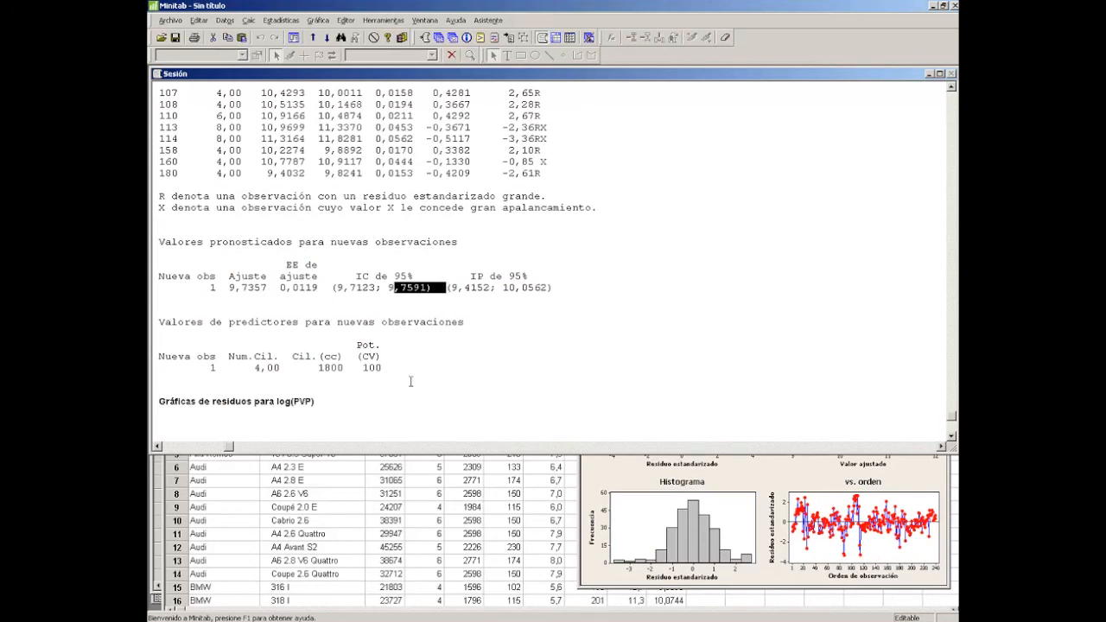
pyautogui.click(647, 488)
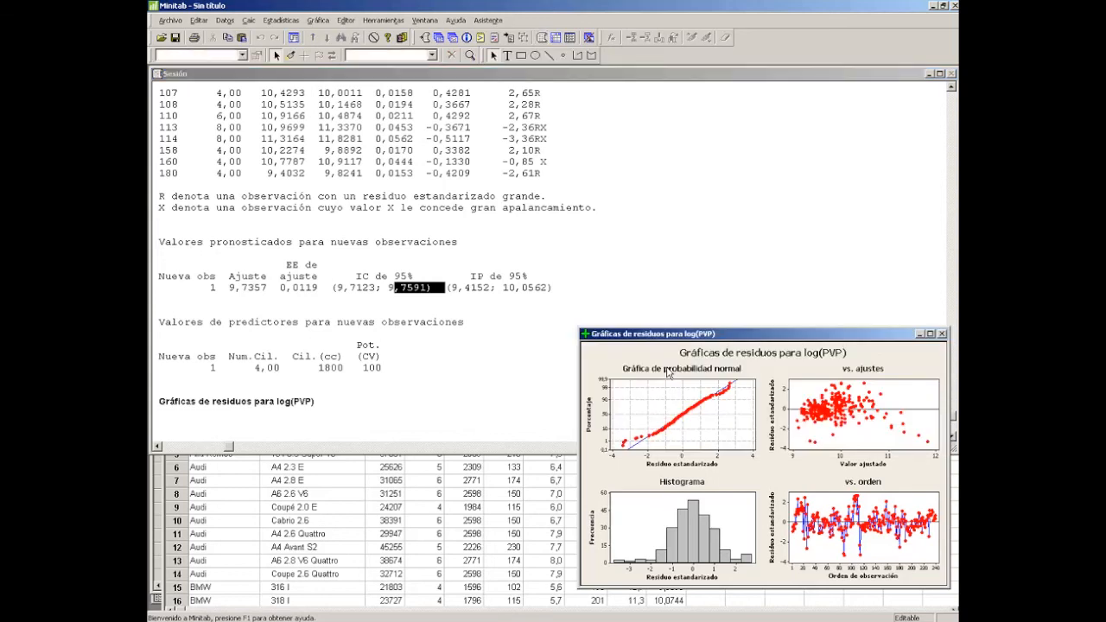
pyautogui.moveTo(649, 336); pyautogui.dragTo(653, 532)
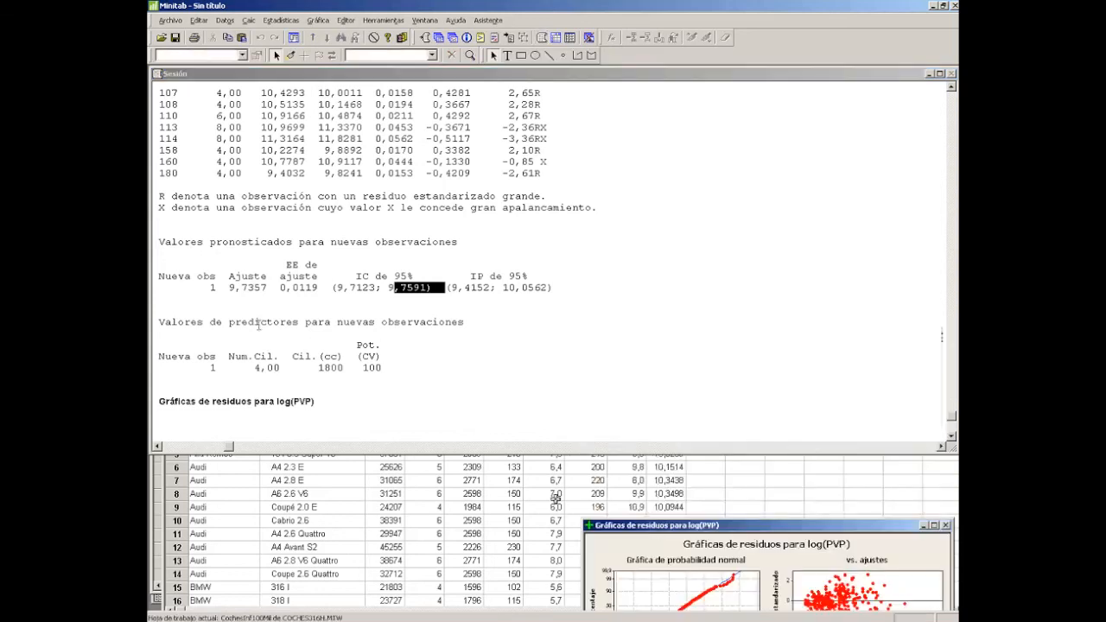
pyautogui.click(340, 298)
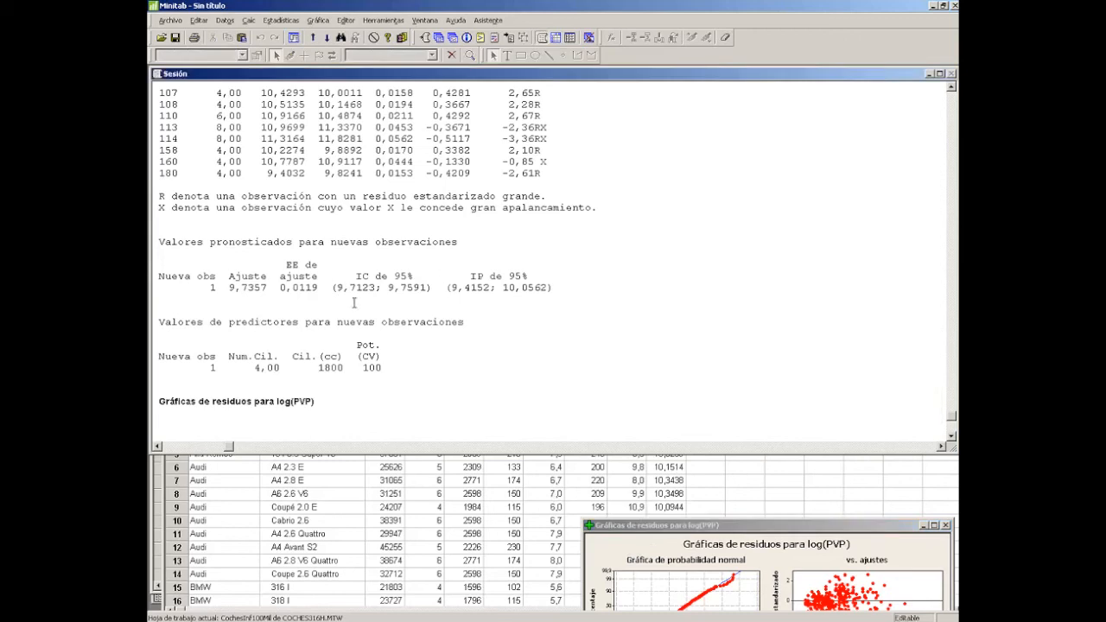
# Calculate EXP(9,7357) into worksheet column C11 to convert the new car's fitted log(PVP) back to a price
pyautogui.click(666, 493)
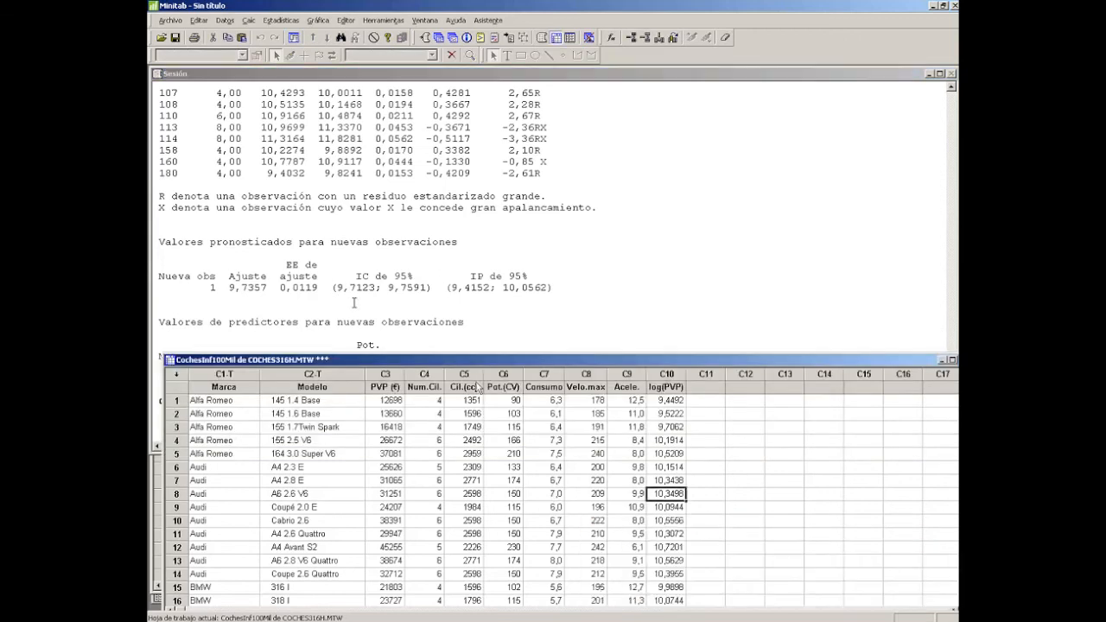
pyautogui.moveTo(353, 359); pyautogui.dragTo(350, 383)
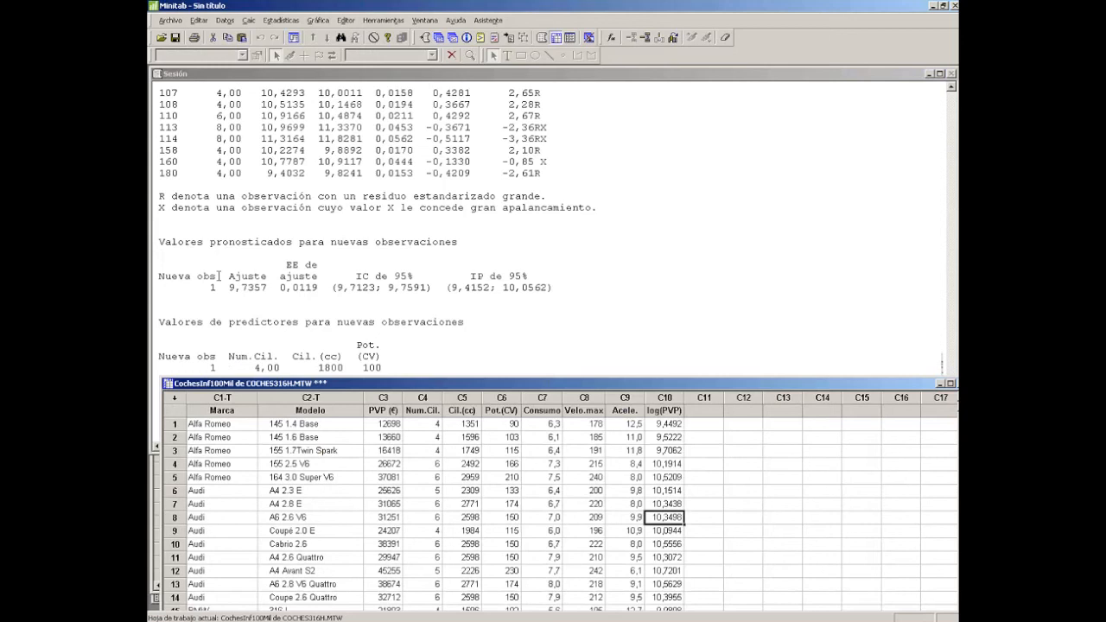
pyautogui.click(704, 424)
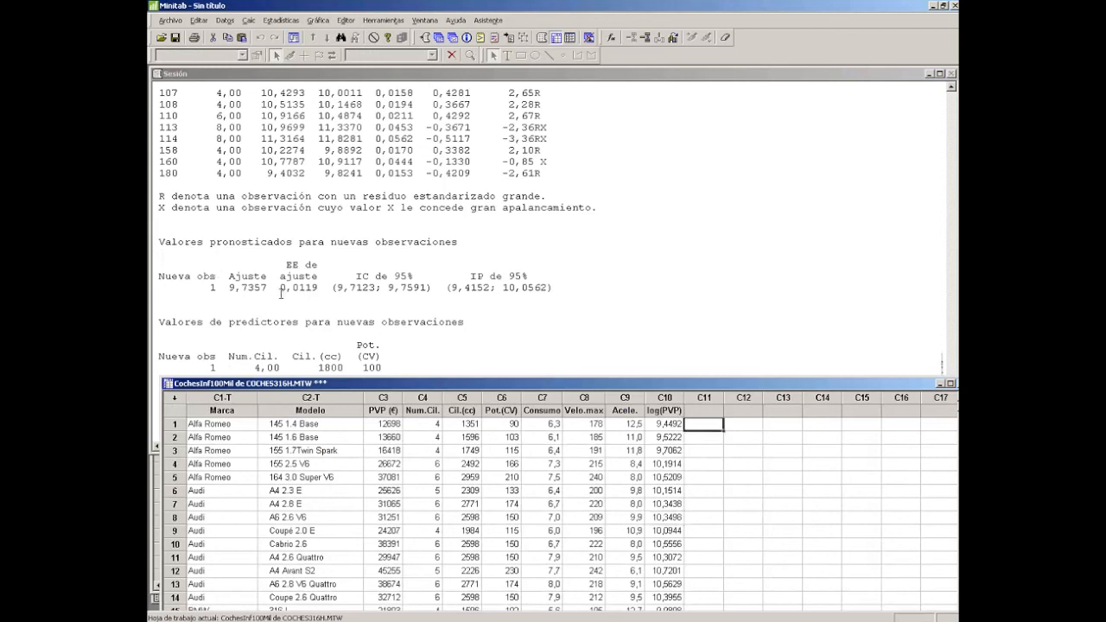
pyautogui.hotkey('alt', 'c')
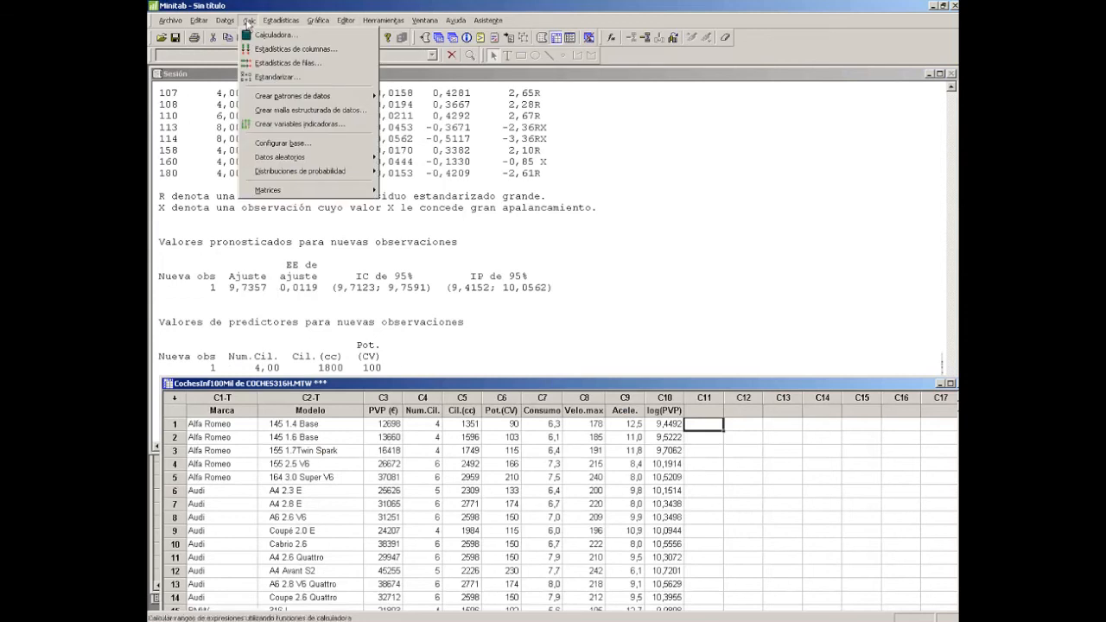
pyautogui.click(275, 35)
pyautogui.write('c11')
pyautogui.doubleClick(607, 336)
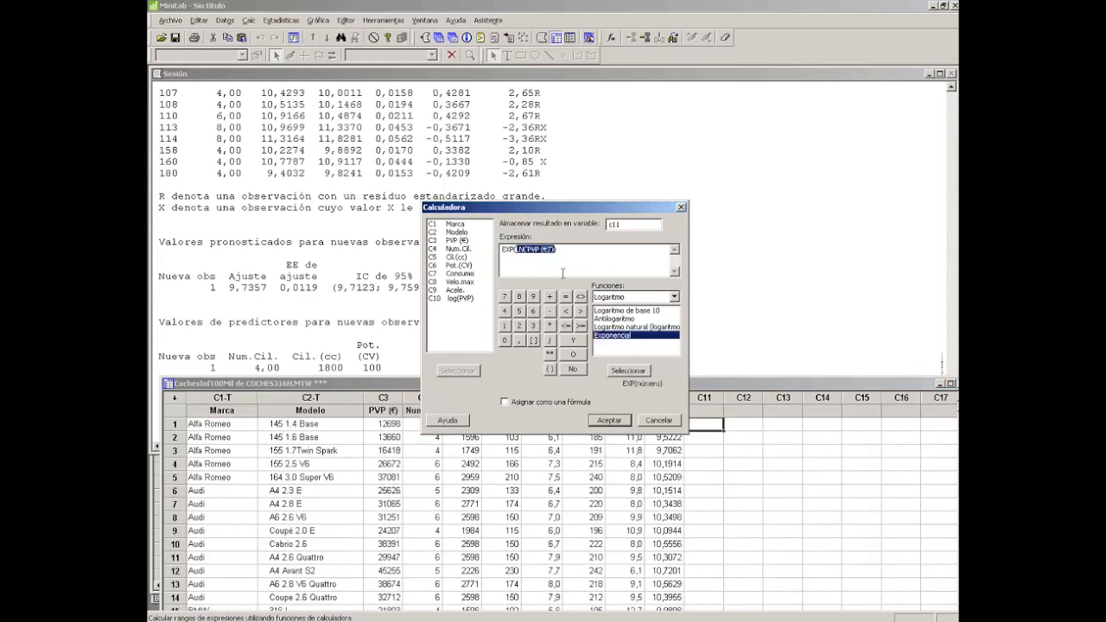
pyautogui.write('9,735')
pyautogui.click(608, 420)
pyautogui.click(704, 409)
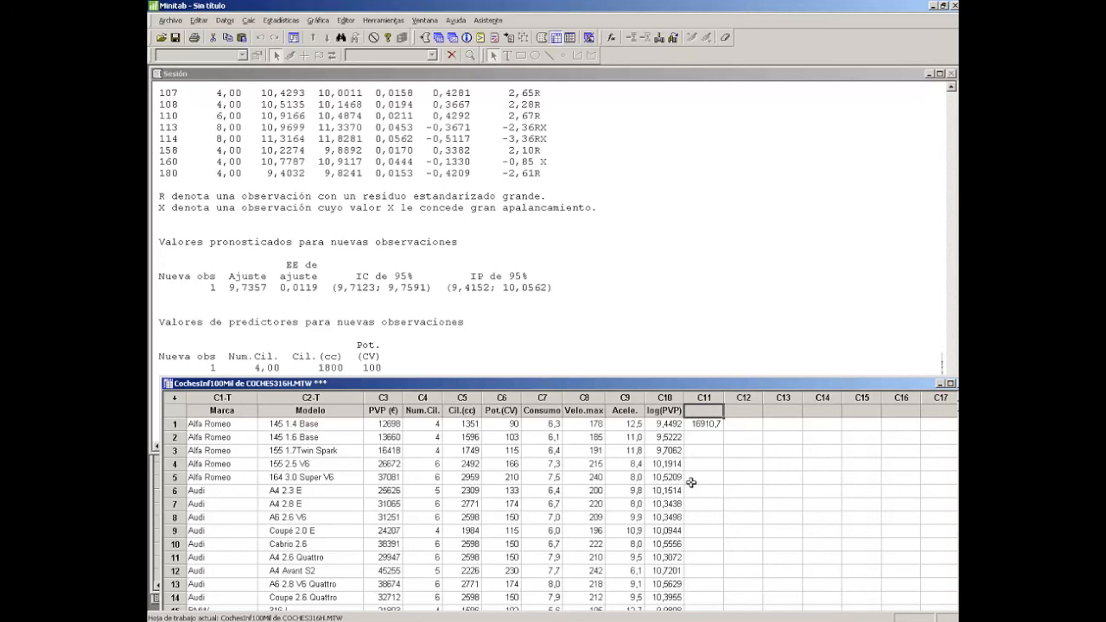
# Run a best subsets regression of log(PVP) with free predictors Num.Cil., Cil.(cc), Pot.(CV), Consumo, Velo.max and Acele
pyautogui.click(280, 21)
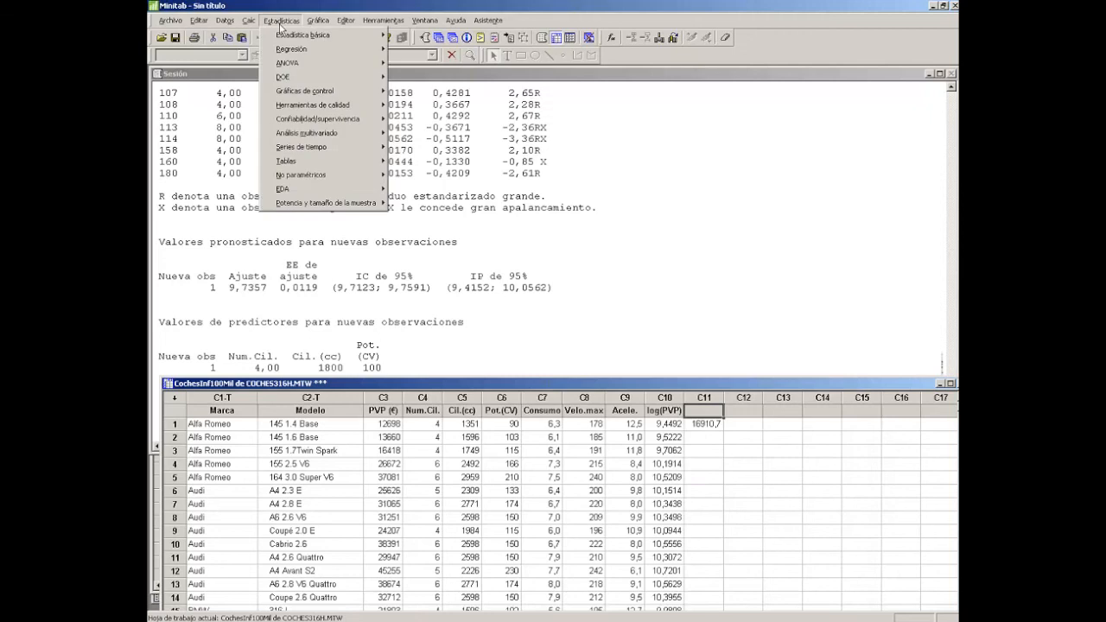
pyautogui.moveTo(287, 51)
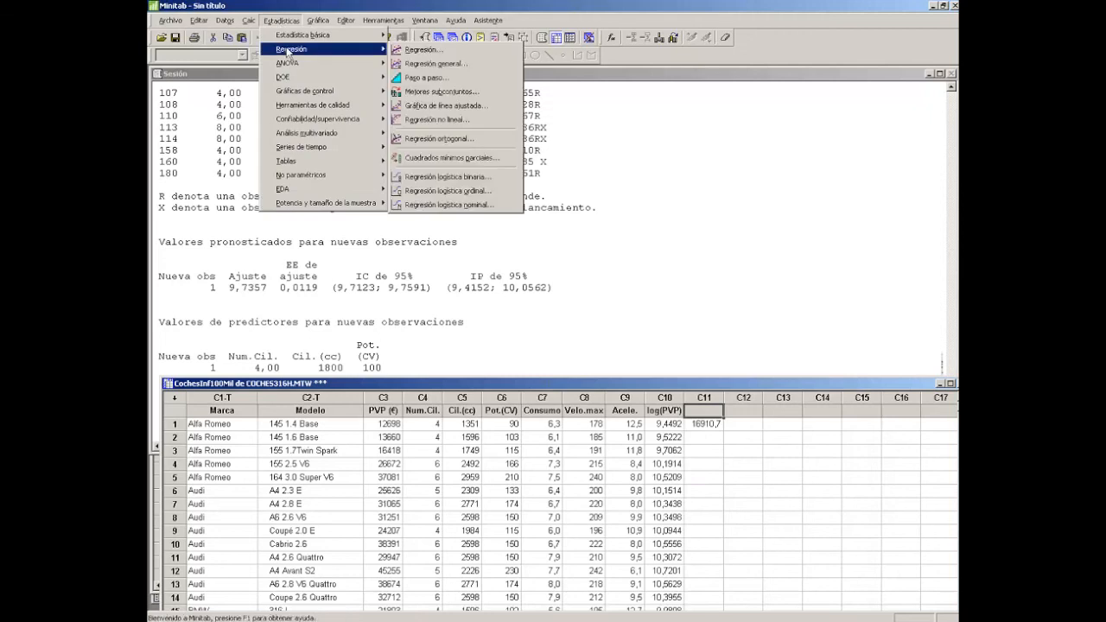
pyautogui.click(421, 91)
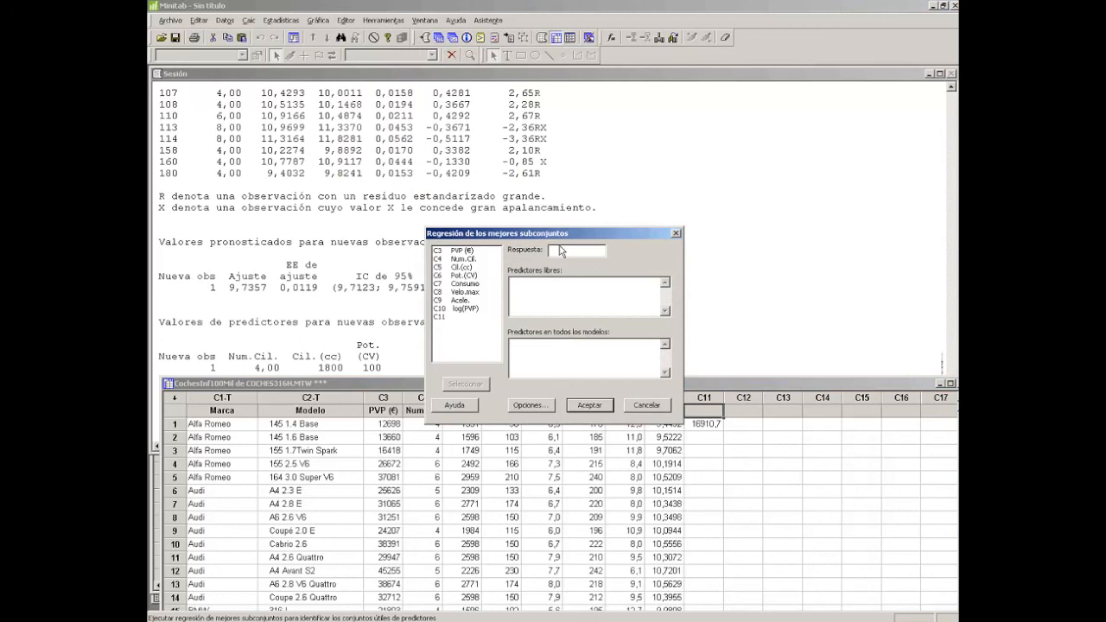
pyautogui.doubleClick(463, 308)
pyautogui.doubleClick(464, 258)
pyautogui.doubleClick(464, 267)
pyautogui.doubleClick(464, 275)
pyautogui.doubleClick(465, 283)
pyautogui.doubleClick(468, 293)
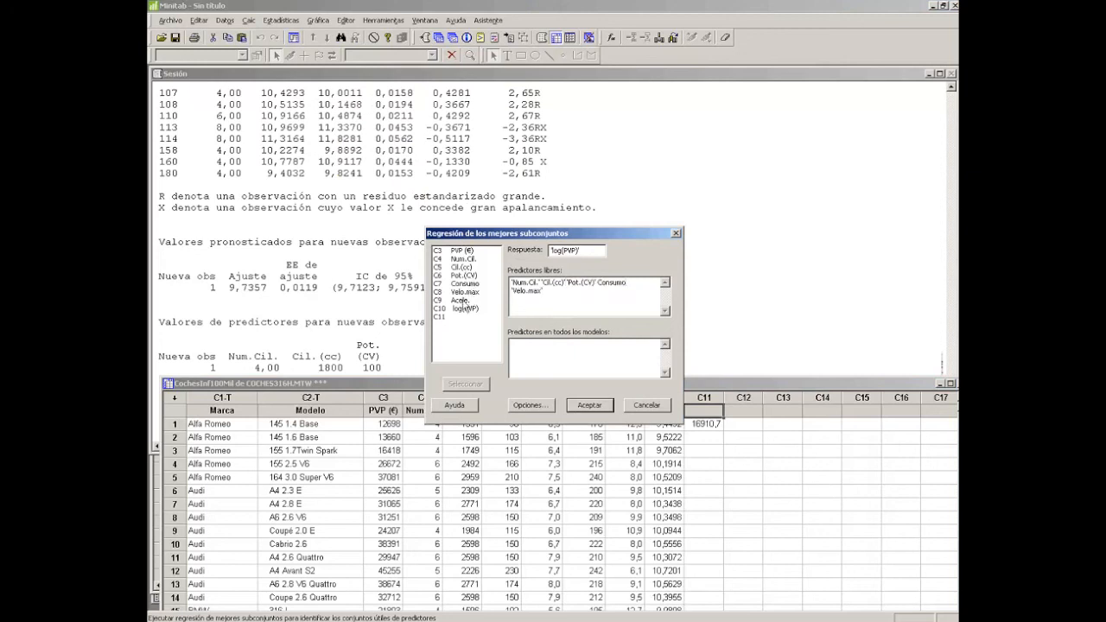
pyautogui.doubleClick(464, 301)
pyautogui.click(597, 348)
pyautogui.click(590, 405)
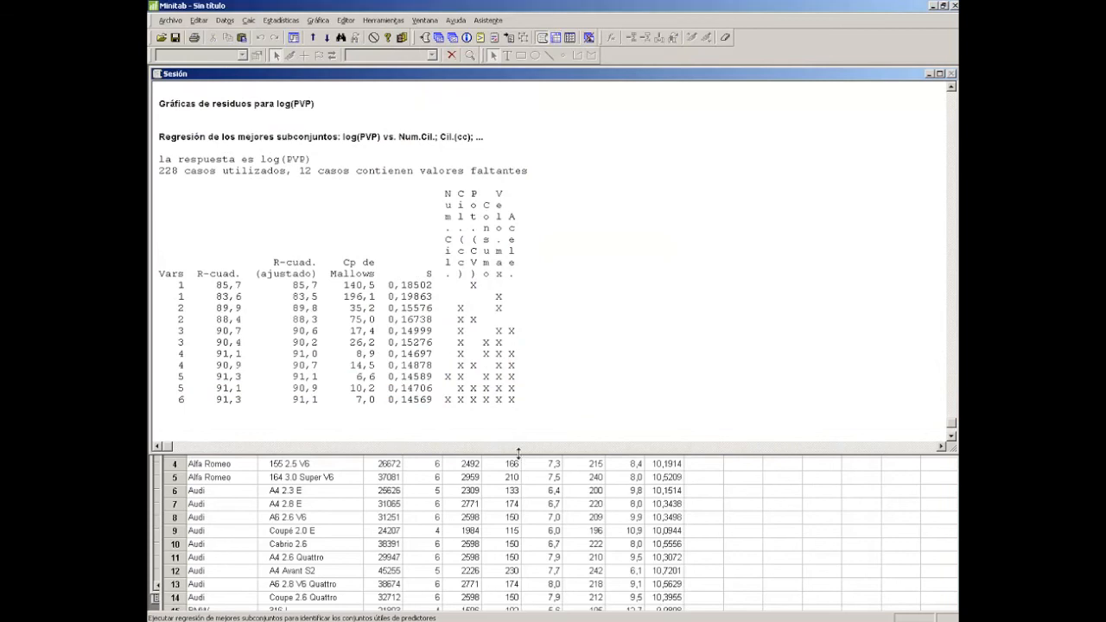
# Enlarge the session window and examine the pairs of best models with one, two and three variables
pyautogui.moveTo(521, 454); pyautogui.dragTo(522, 556)
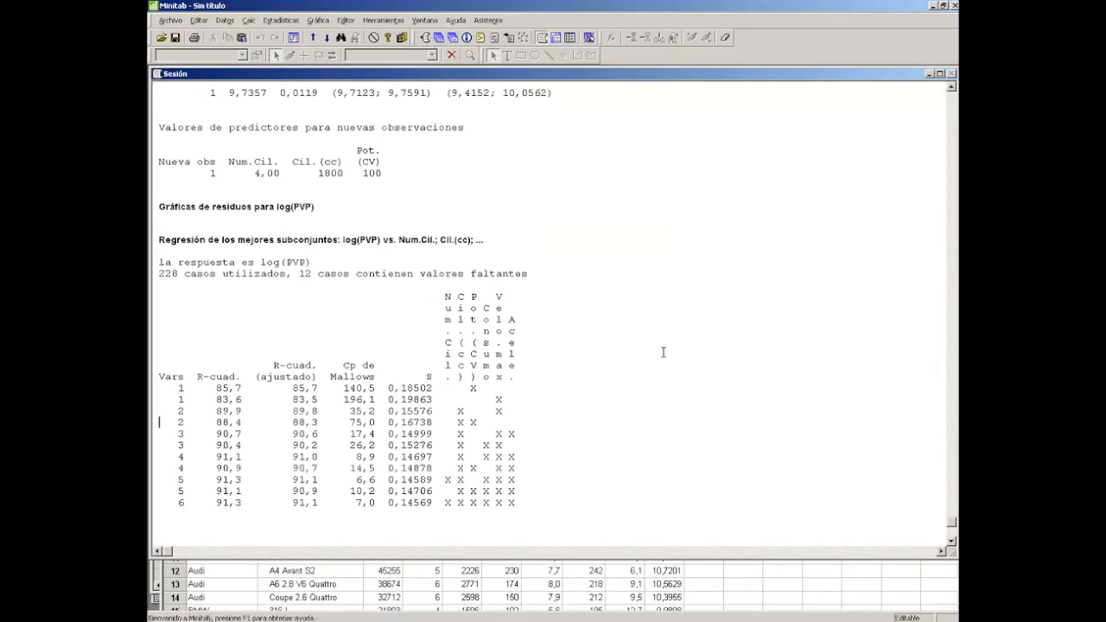
pyautogui.moveTo(159, 388); pyautogui.dragTo(492, 399)
pyautogui.click(505, 397)
pyautogui.moveTo(159, 407); pyautogui.dragTo(600, 425)
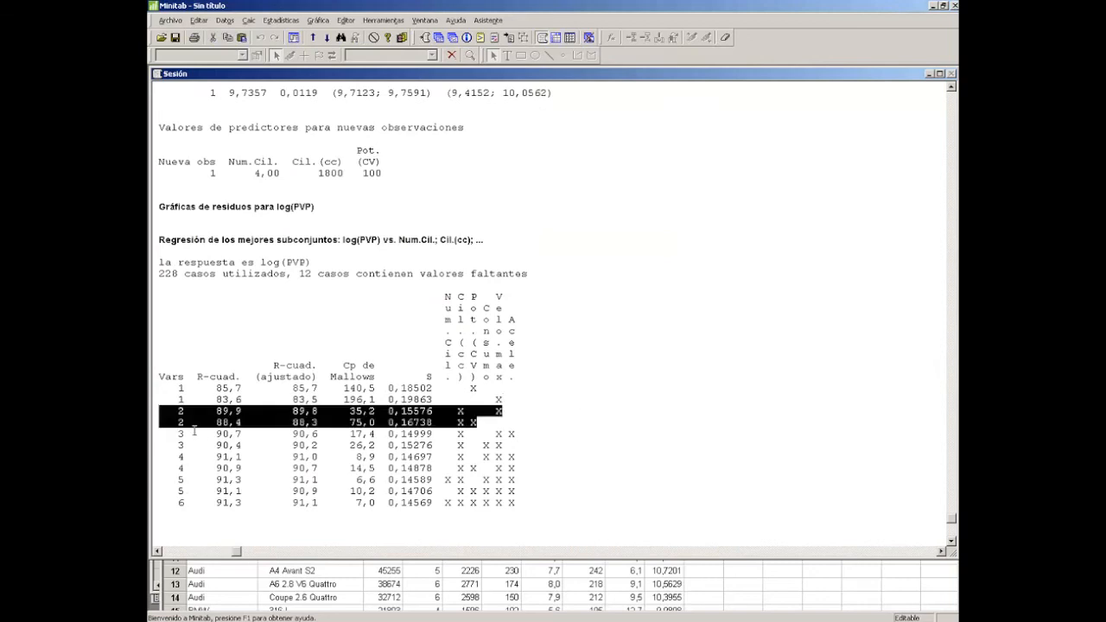
pyautogui.moveTo(165, 433); pyautogui.dragTo(555, 446)
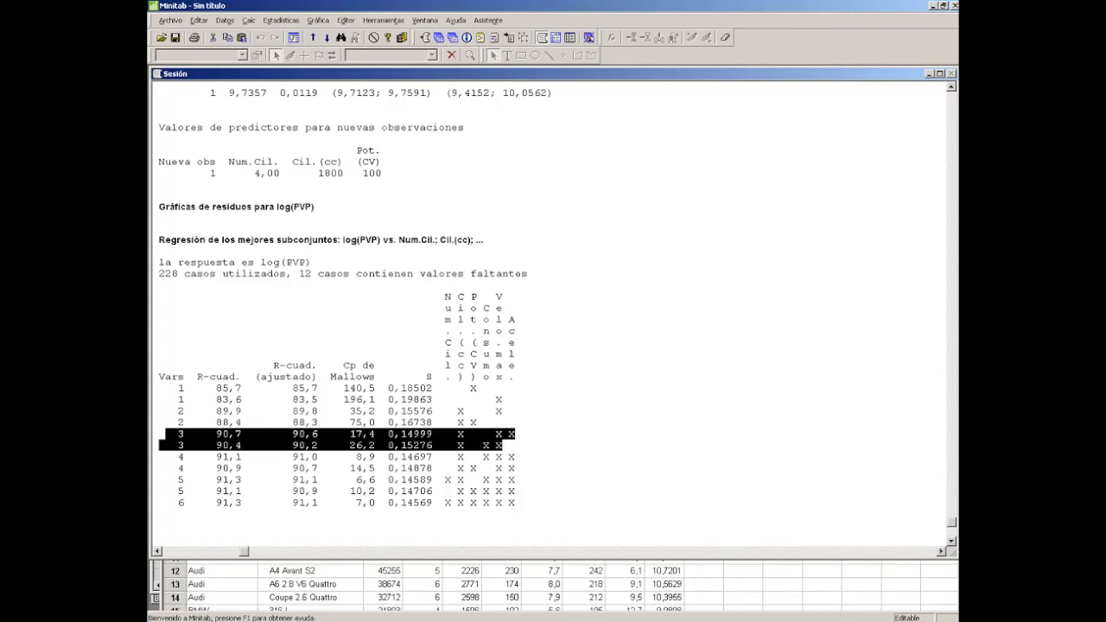
# Examine the two one-variable models and identify which predictor each one includes
pyautogui.moveTo(165, 387); pyautogui.dragTo(500, 391)
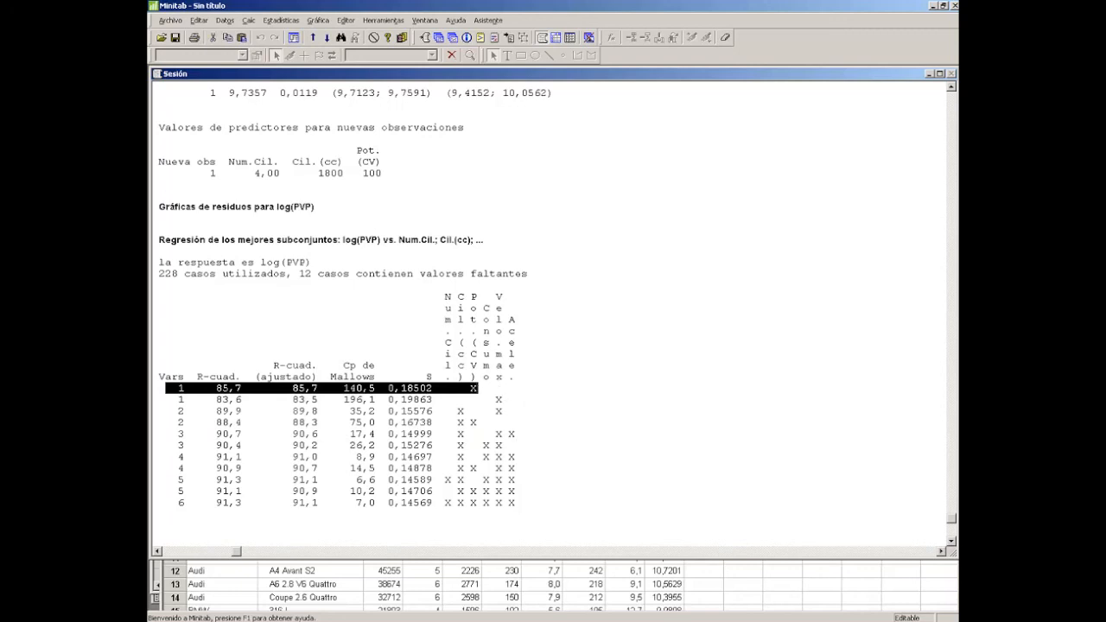
pyautogui.click(471, 391)
pyautogui.doubleClick(472, 388)
pyautogui.moveTo(174, 399); pyautogui.dragTo(524, 403)
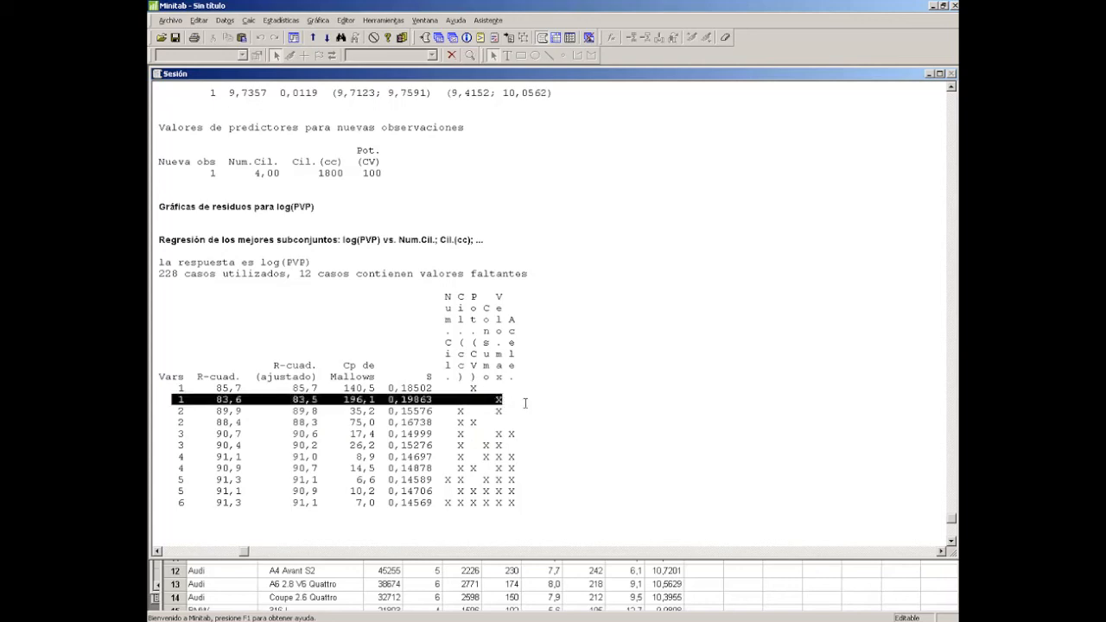
pyautogui.doubleClick(499, 399)
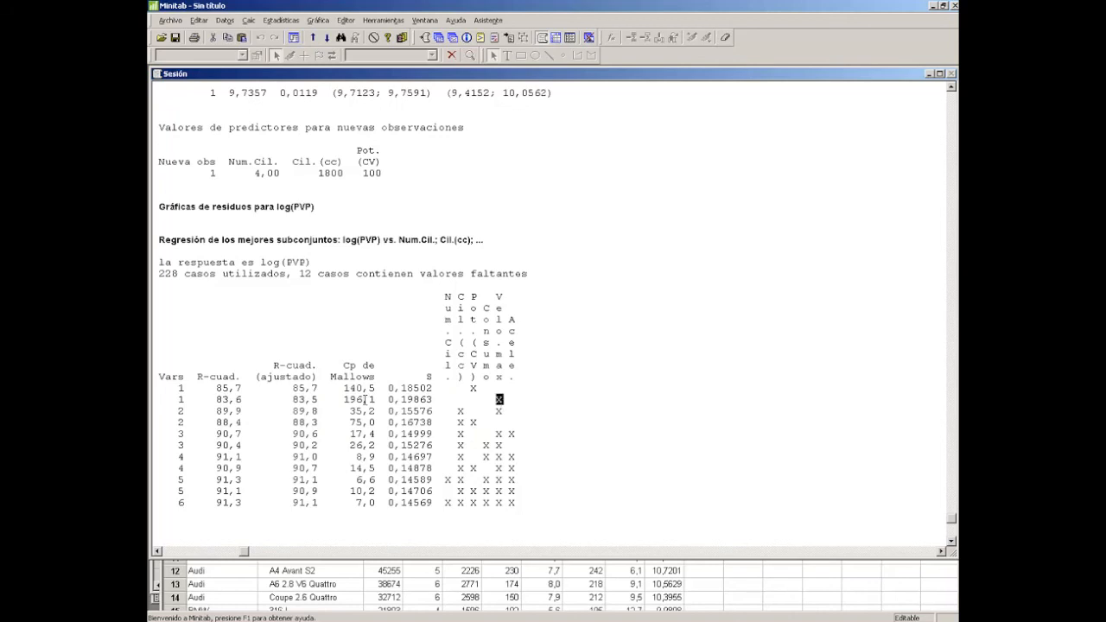
# Compare the adjusted R-squared of the one-variable models and examine the adjusted R-squared and Mallows Cp columns
pyautogui.moveTo(286, 388); pyautogui.dragTo(343, 388)
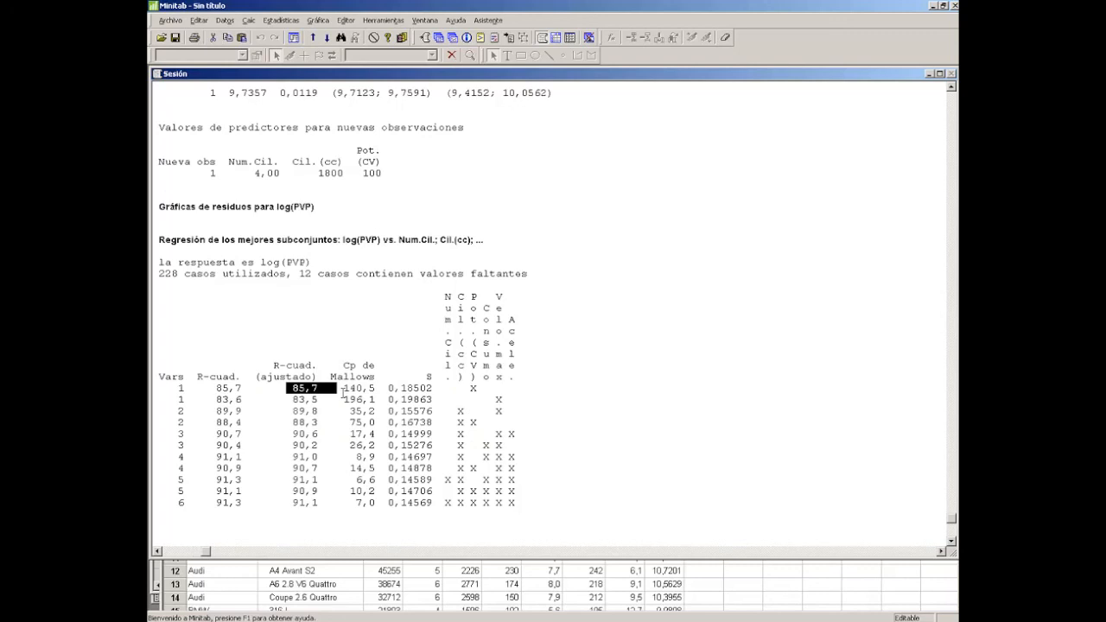
pyautogui.moveTo(287, 401); pyautogui.dragTo(324, 417)
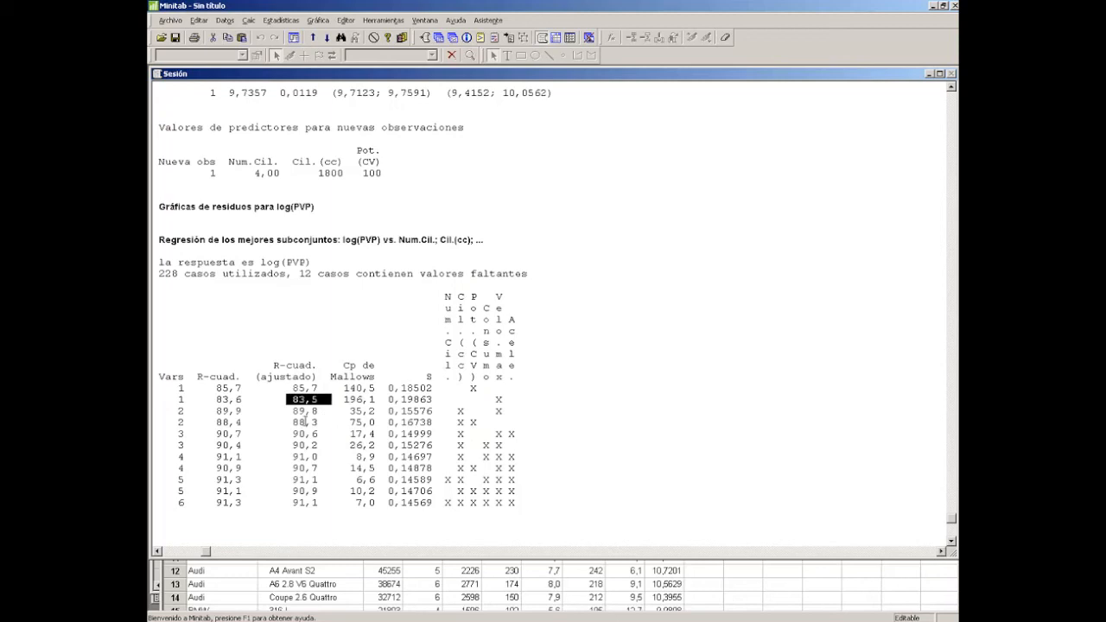
pyautogui.scroll(-1, 317, 359)
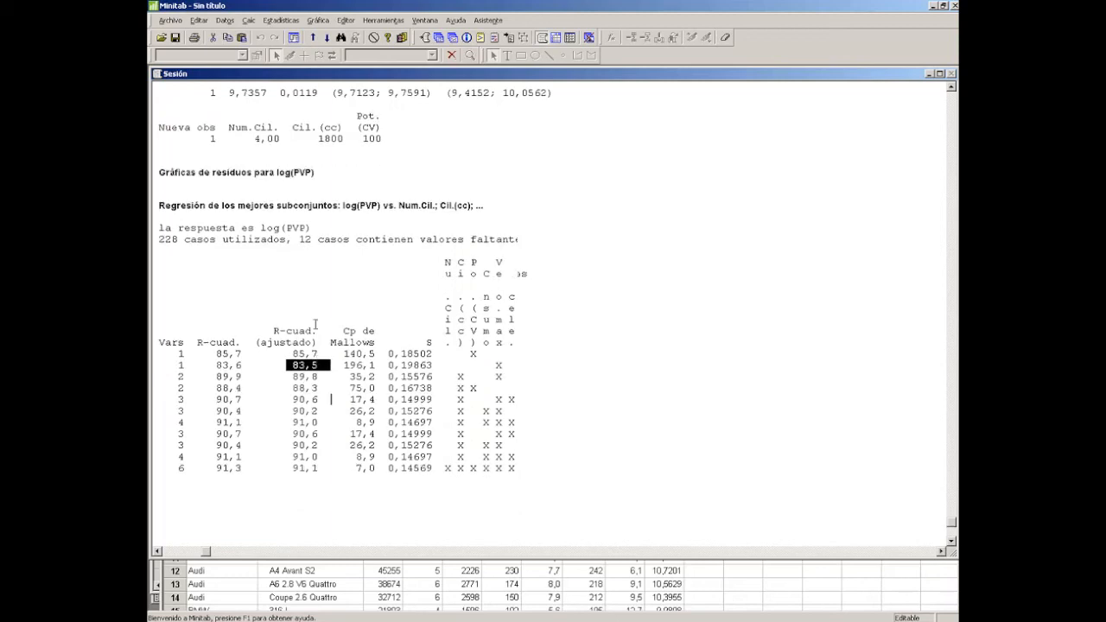
pyautogui.scroll(-1, 298, 475)
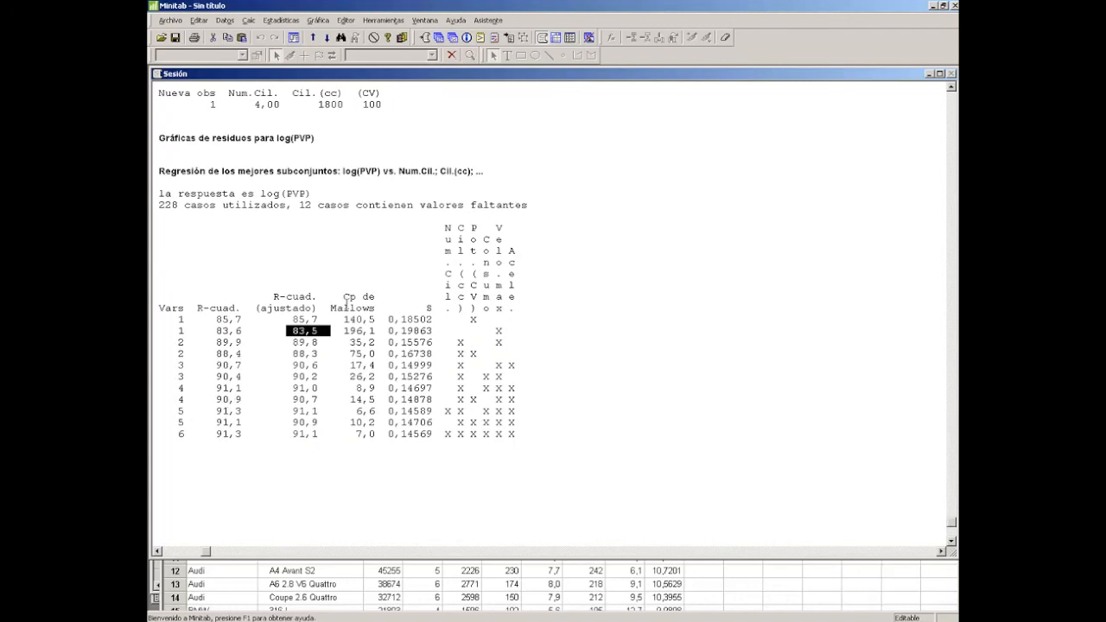
pyautogui.click(345, 299)
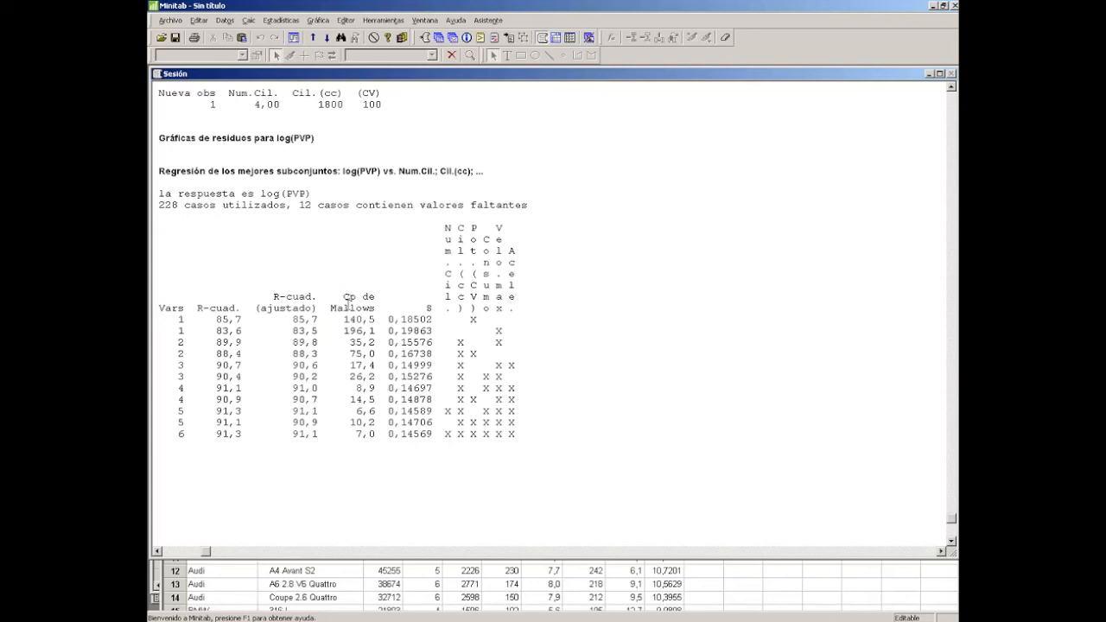
pyautogui.moveTo(258, 307); pyautogui.dragTo(302, 319)
pyautogui.click(311, 308)
pyautogui.click(351, 310)
# Compare the Mallows Cp of the candidate models and examine the predictors in the first five-variable model
pyautogui.moveTo(166, 332); pyautogui.dragTo(504, 331)
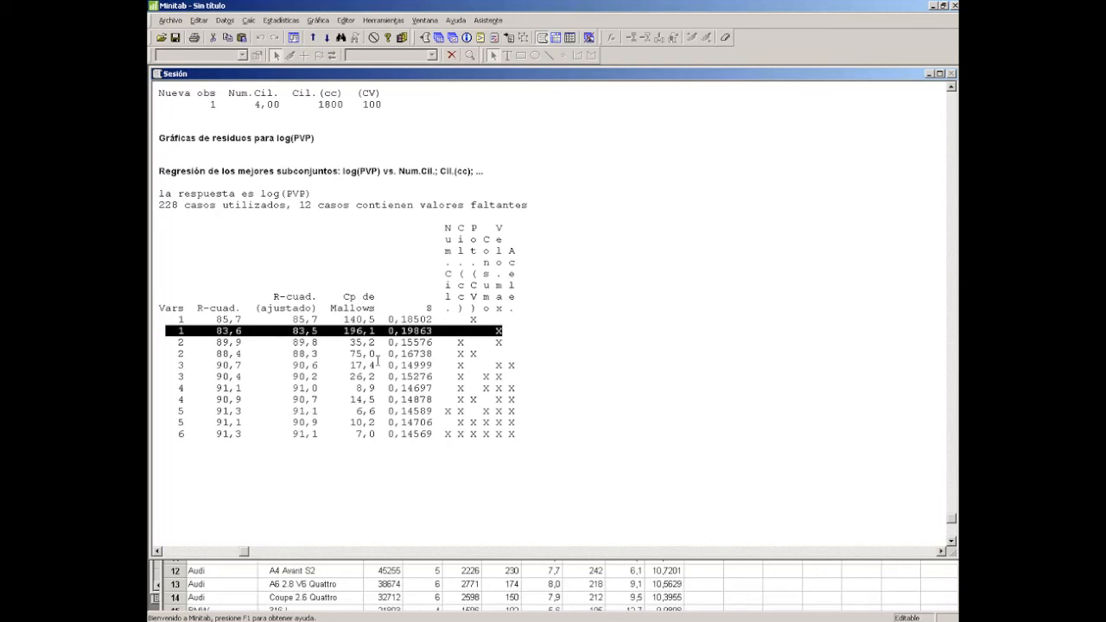
pyautogui.click(150, 430)
pyautogui.click(152, 423)
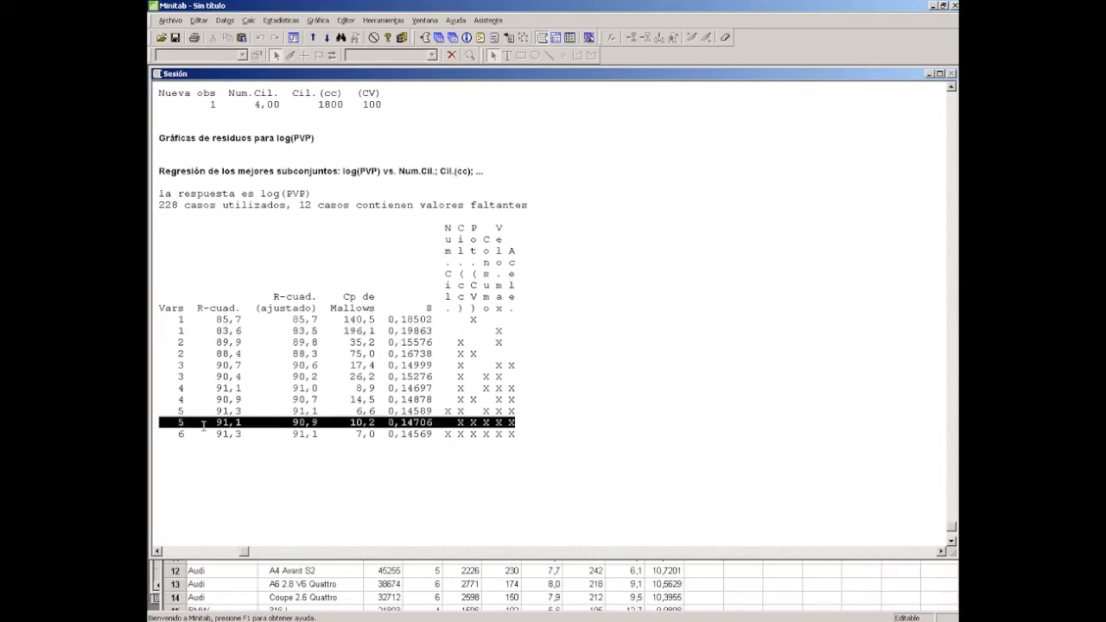
pyautogui.click(321, 422)
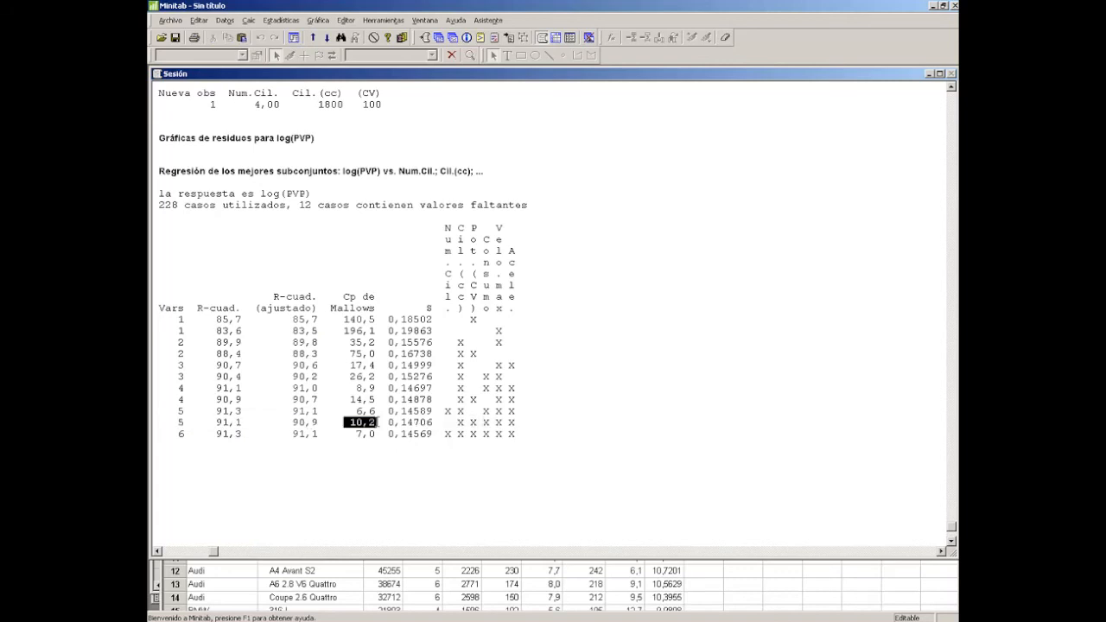
pyautogui.moveTo(165, 412); pyautogui.dragTo(516, 411)
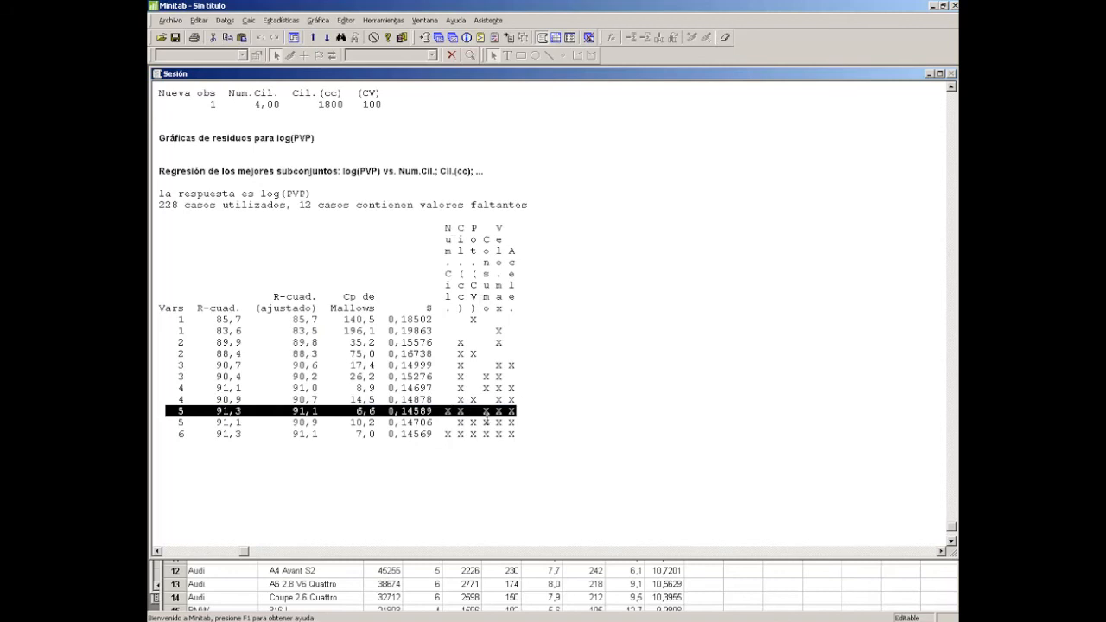
pyautogui.click(509, 412)
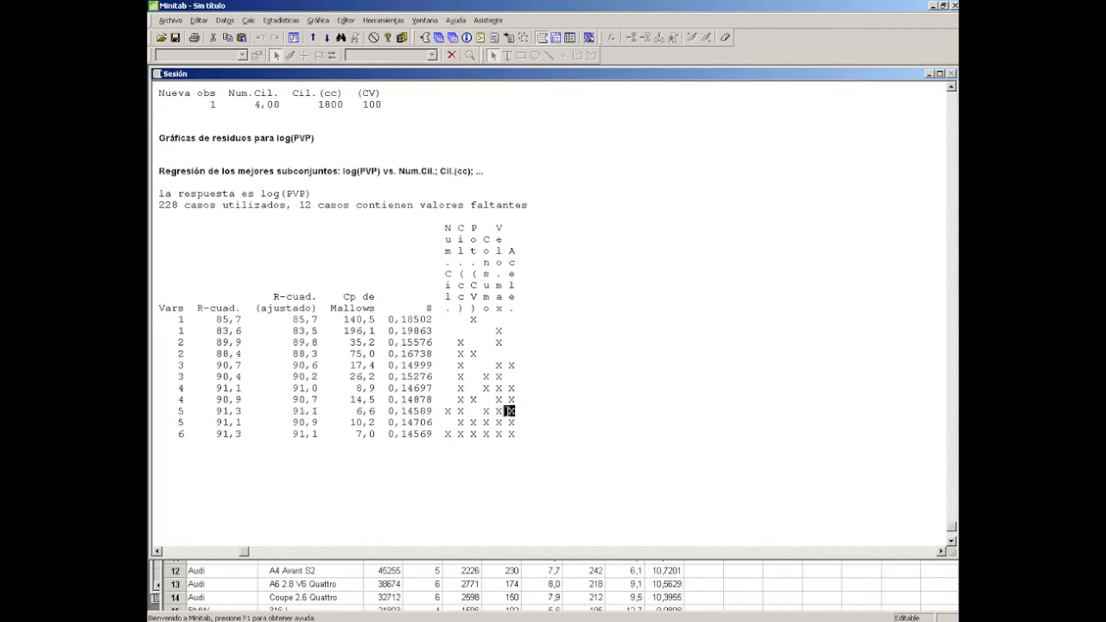
pyautogui.tripleClick(510, 411)
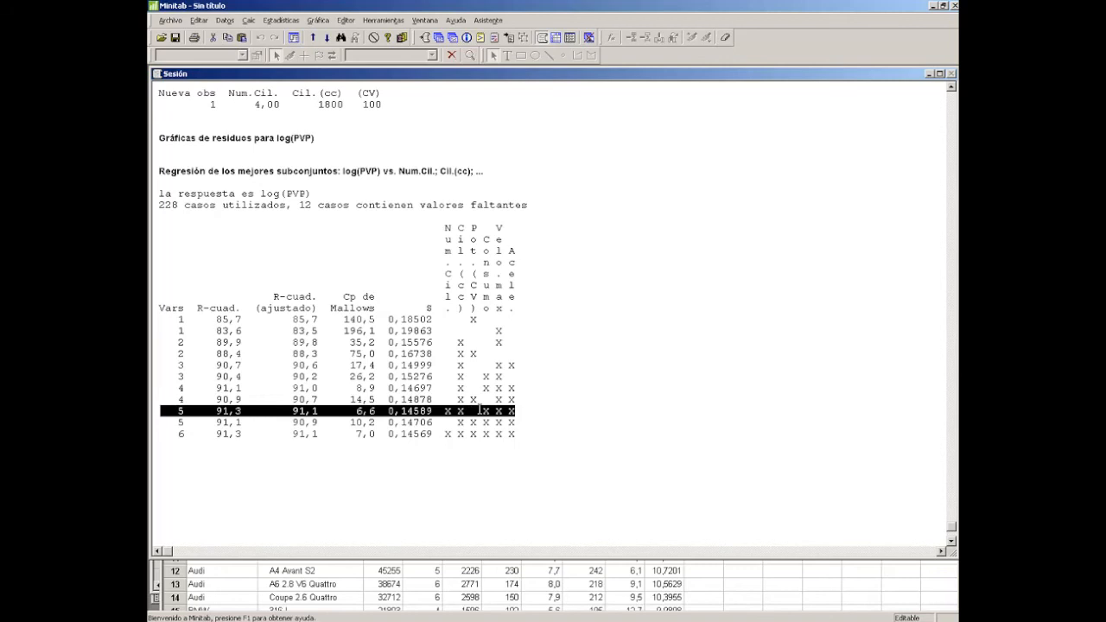
# Highlight worksheet columns Num.Cil. through log(PVP), and return to the best subsets table to compare the four- and five-variable models
pyautogui.click(423, 598)
pyautogui.moveTo(423, 397); pyautogui.dragTo(659, 398)
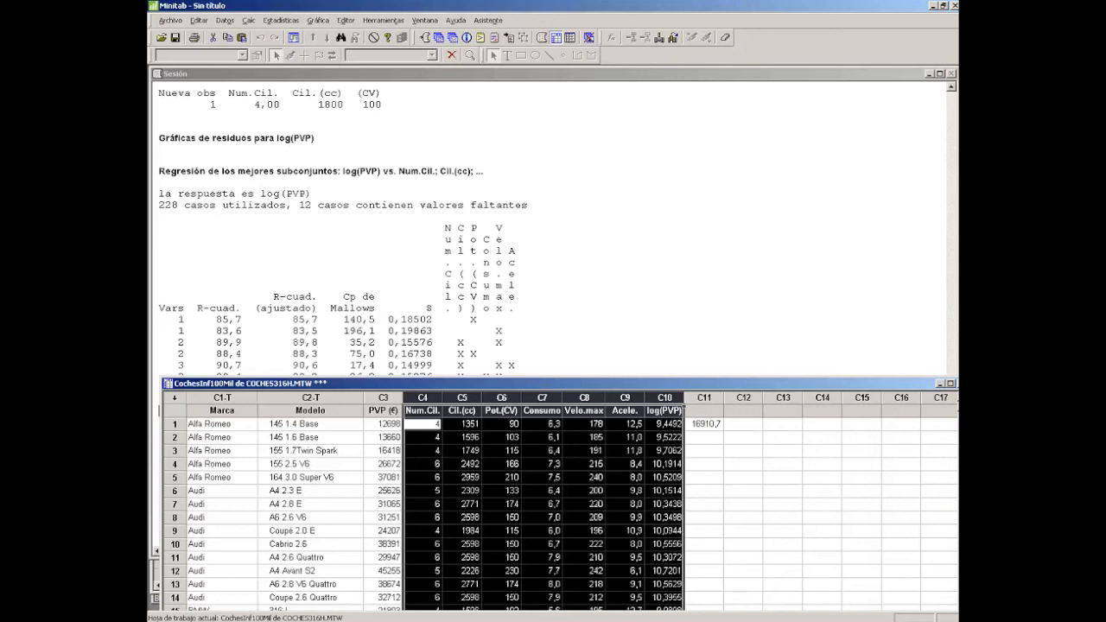
pyautogui.click(596, 320)
pyautogui.moveTo(165, 422); pyautogui.dragTo(516, 389)
pyautogui.click(517, 389)
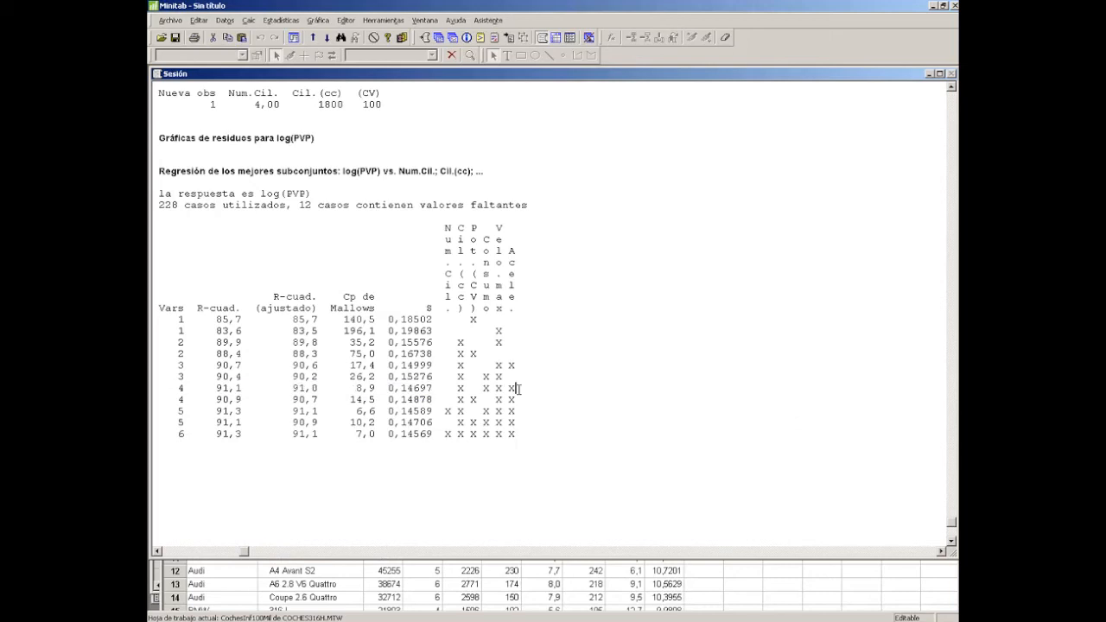
# Highlight the second three-variable model row in the best subsets table
pyautogui.hotkey('shift', 'Home')
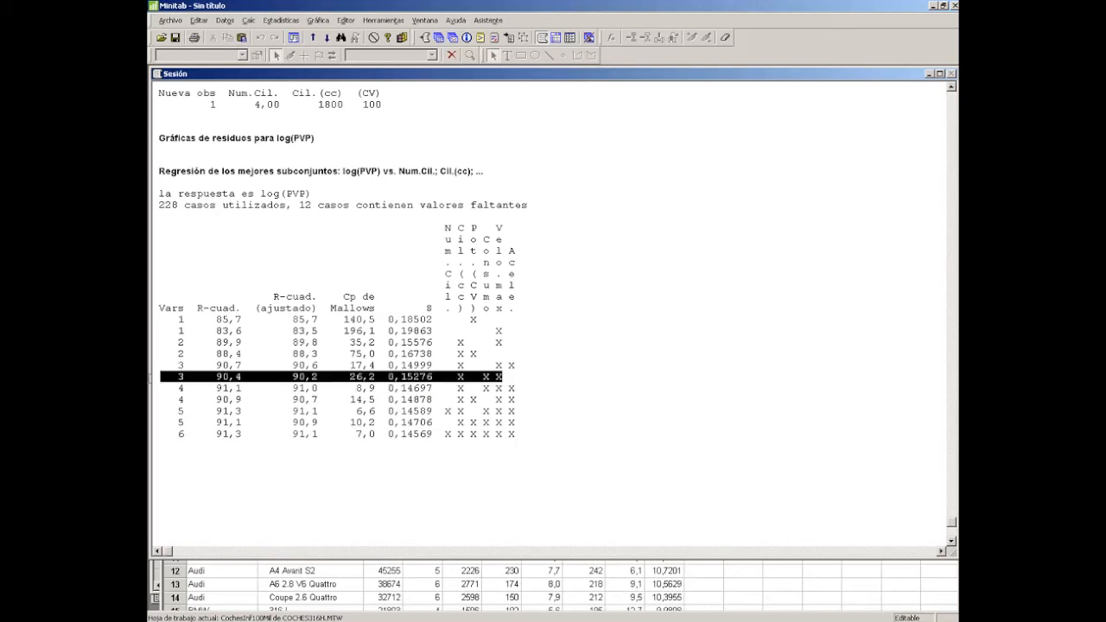
pyautogui.moveTo(163, 380); pyautogui.dragTo(535, 377)
# Start a stepwise regression with log(PVP) as the response
pyautogui.click(282, 21)
pyautogui.moveTo(294, 50)
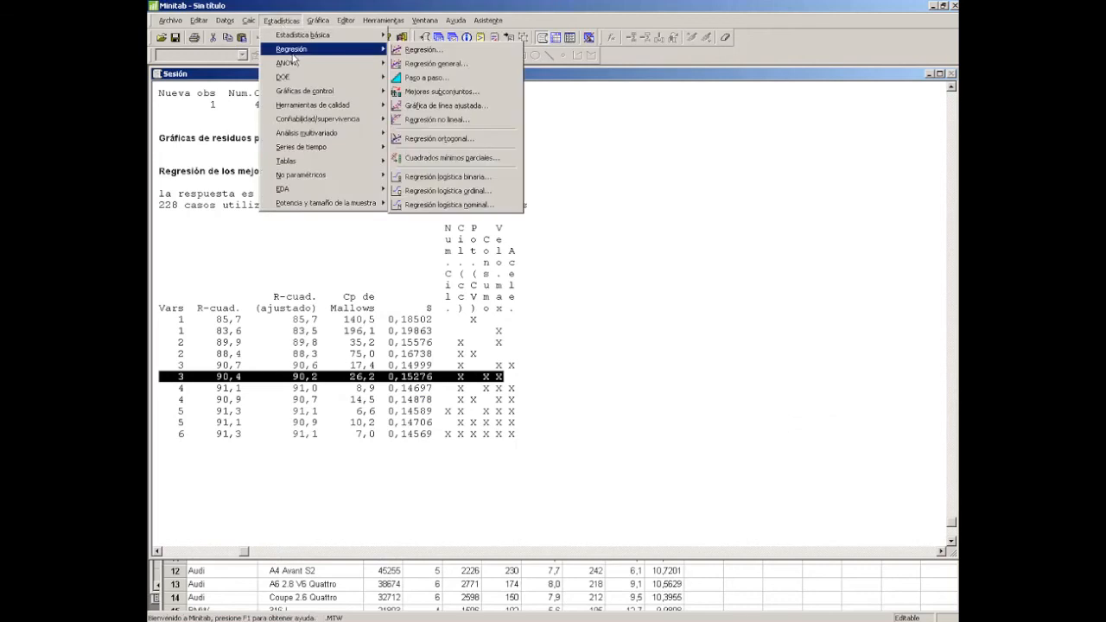
pyautogui.click(427, 77)
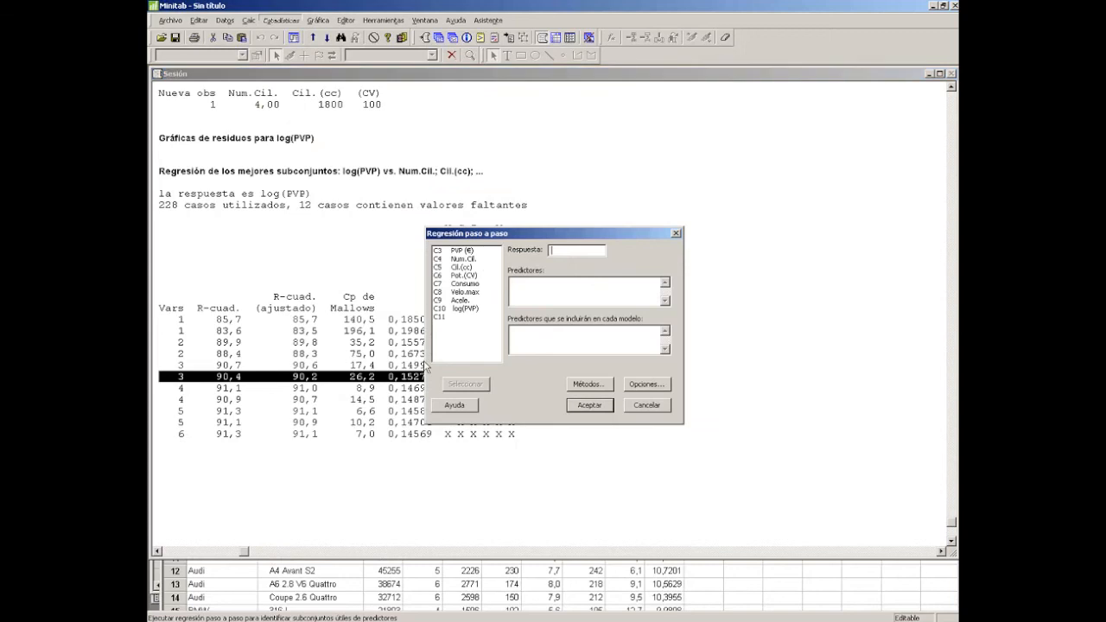
pyautogui.write('log(P')
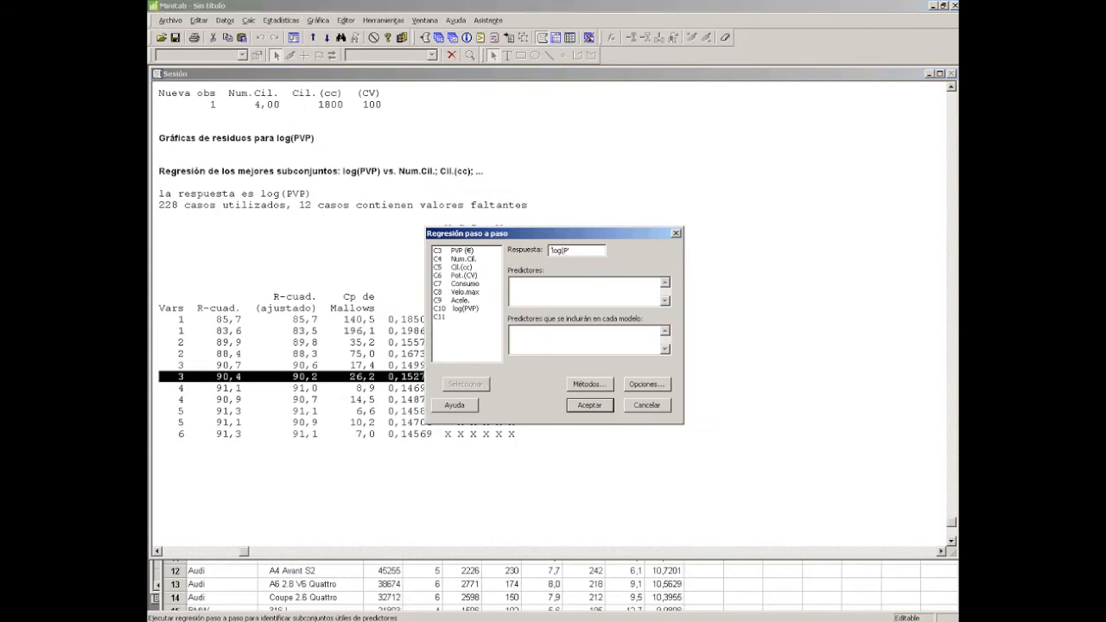
pyautogui.write('VP)')
pyautogui.press('Tab')
# Add Num.Cil., Cil.(cc), Pot.(CV), Consumo, Velo.max and Acele. as predictors and run the stepwise regression
pyautogui.click(461, 259)
pyautogui.doubleClick(462, 260)
pyautogui.doubleClick(462, 267)
pyautogui.doubleClick(463, 275)
pyautogui.doubleClick(464, 283)
pyautogui.doubleClick(463, 292)
pyautogui.doubleClick(463, 299)
pyautogui.click(590, 405)
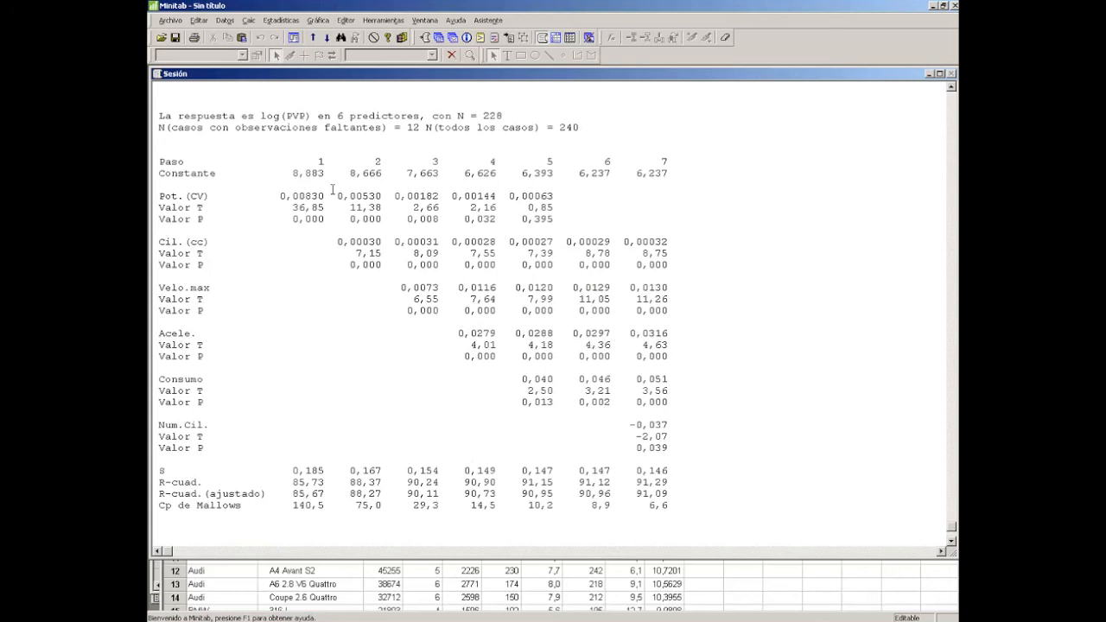
# Examine the constant, coefficient and P-value of Pot.(CV) in stepwise step 1 and its coefficient in step 2
pyautogui.moveTo(290, 176); pyautogui.dragTo(338, 196)
pyautogui.doubleClick(289, 197)
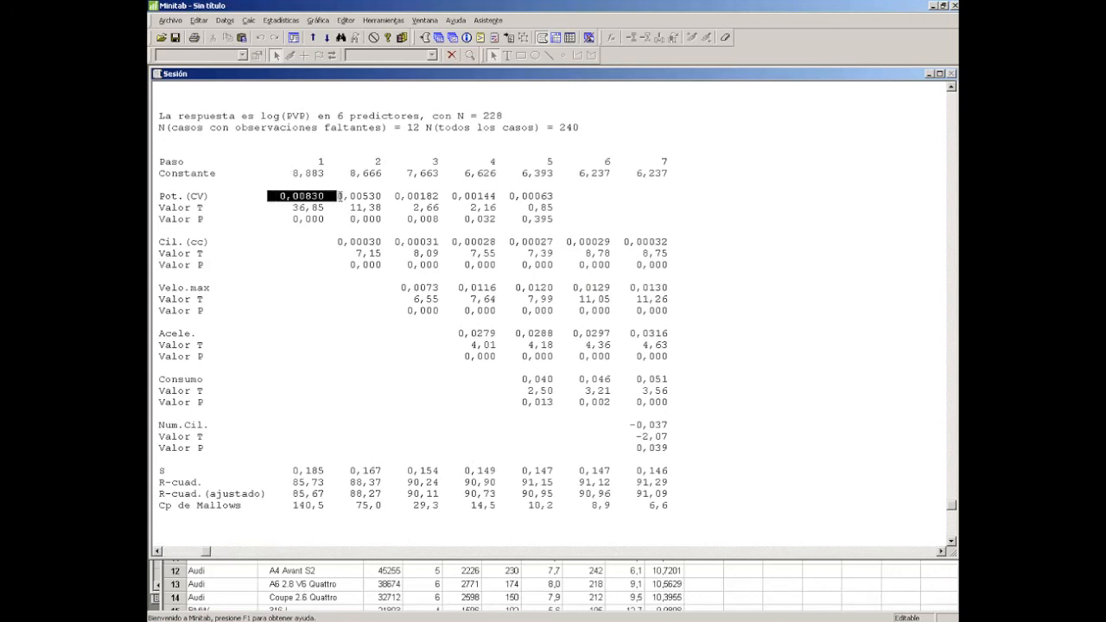
pyautogui.moveTo(280, 220); pyautogui.dragTo(342, 219)
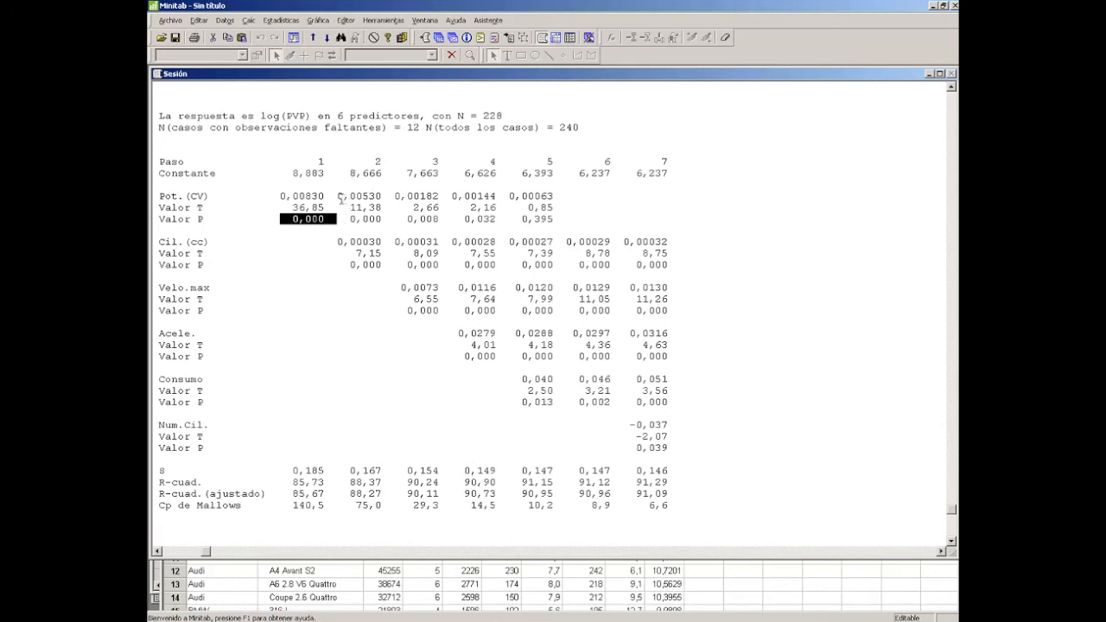
pyautogui.doubleClick(341, 197)
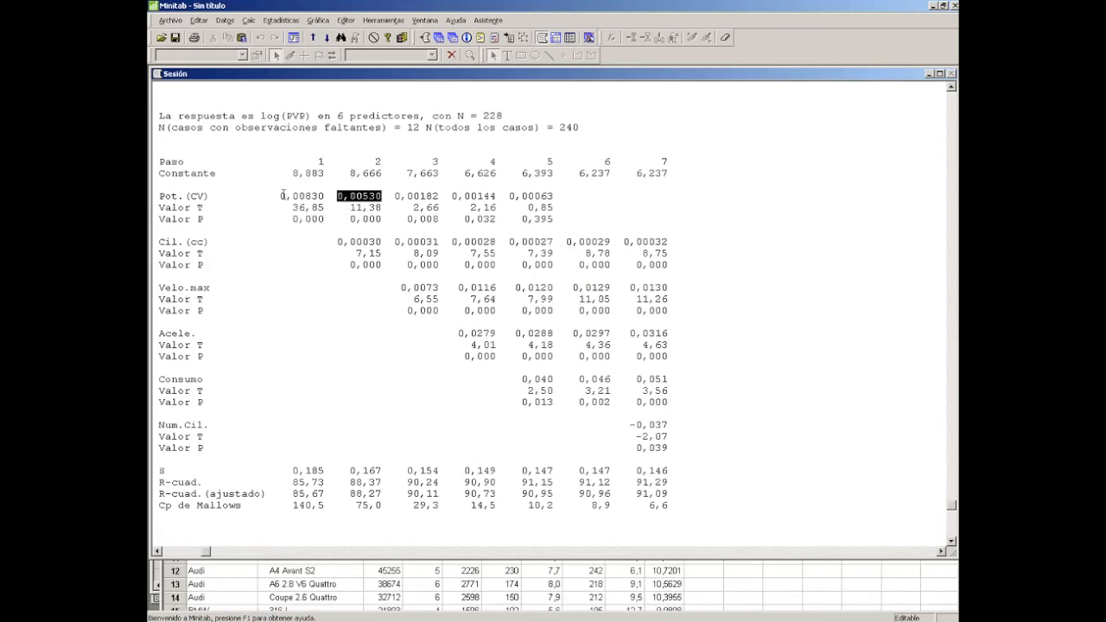
pyautogui.click(377, 208)
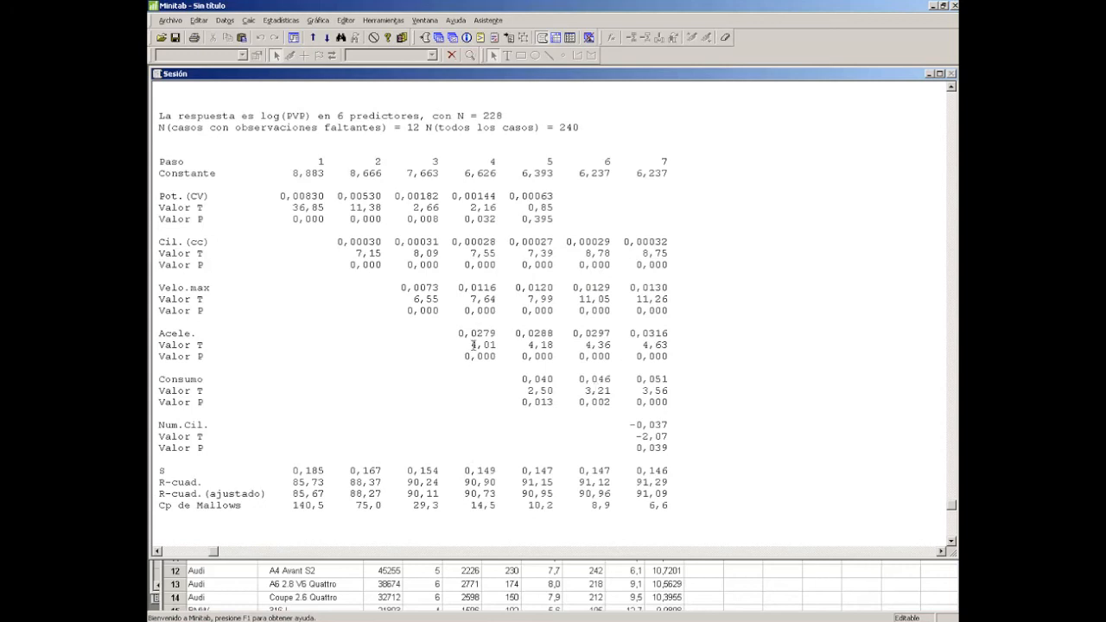
# Examine the Velo.max coefficient in stepwise step 3 and the Consumo coefficient and P-value in step 6
pyautogui.click(394, 285)
pyautogui.moveTo(394, 286); pyautogui.dragTo(441, 290)
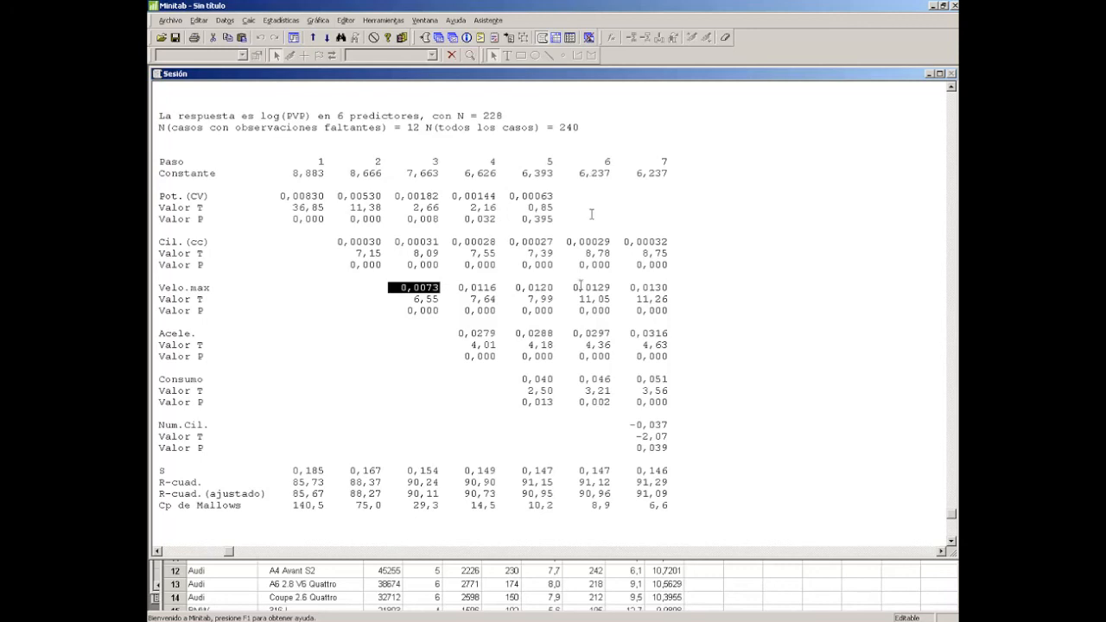
pyautogui.click(583, 380)
pyautogui.moveTo(580, 380); pyautogui.dragTo(606, 401)
pyautogui.click(603, 399)
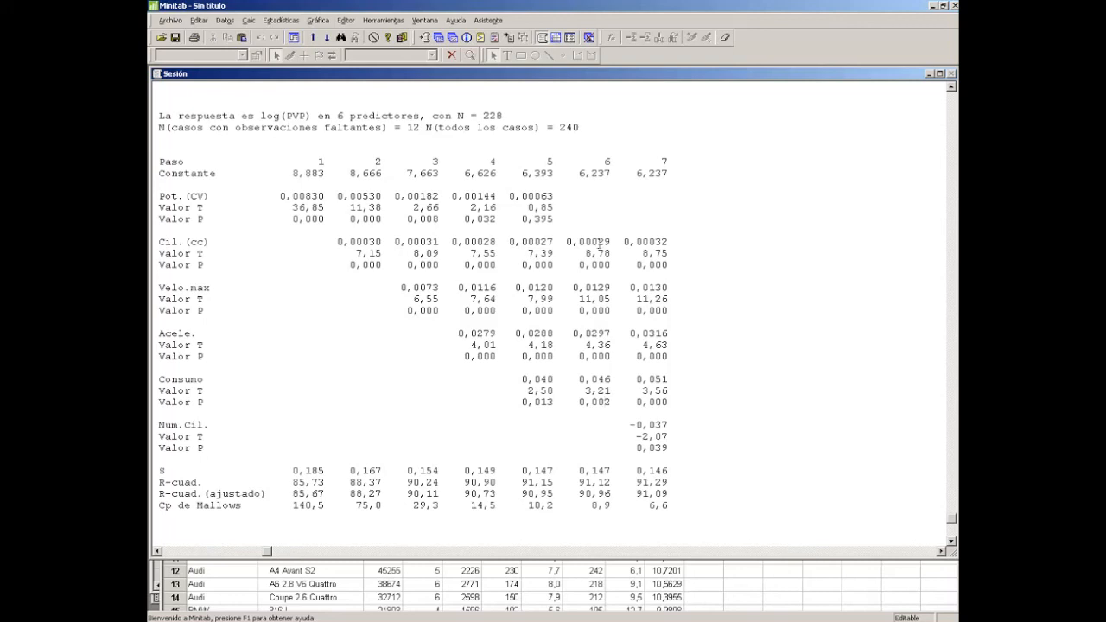
# Examine the S, adjusted R-squared and predictor coefficients of the final stepwise model in step 7
pyautogui.scroll(1, 598, 247)
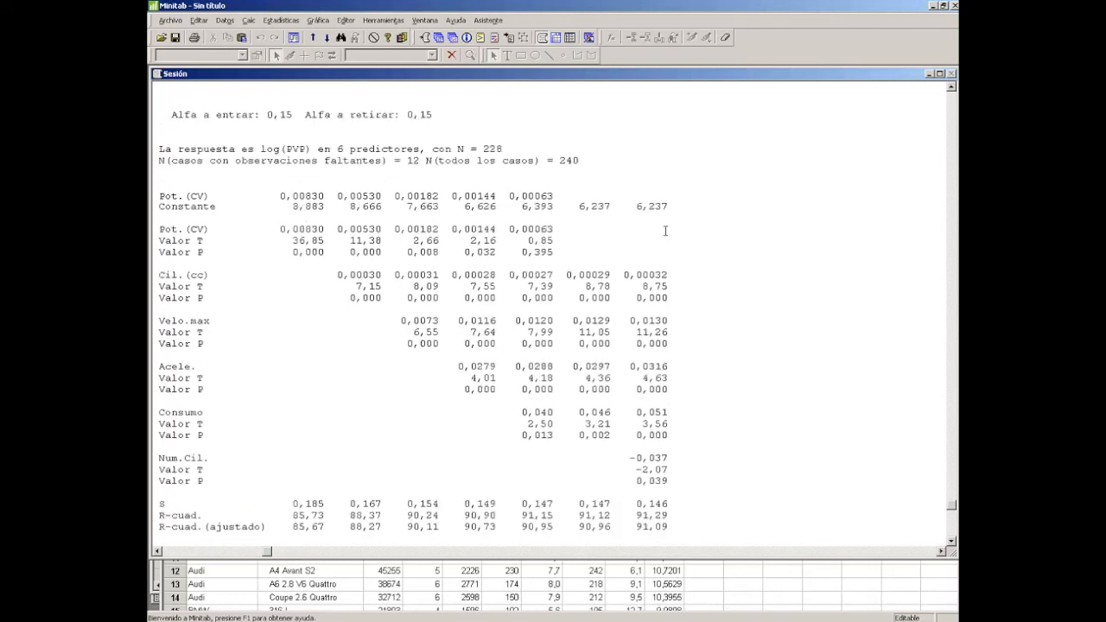
pyautogui.scroll(-2, 665, 231)
pyautogui.doubleClick(658, 436)
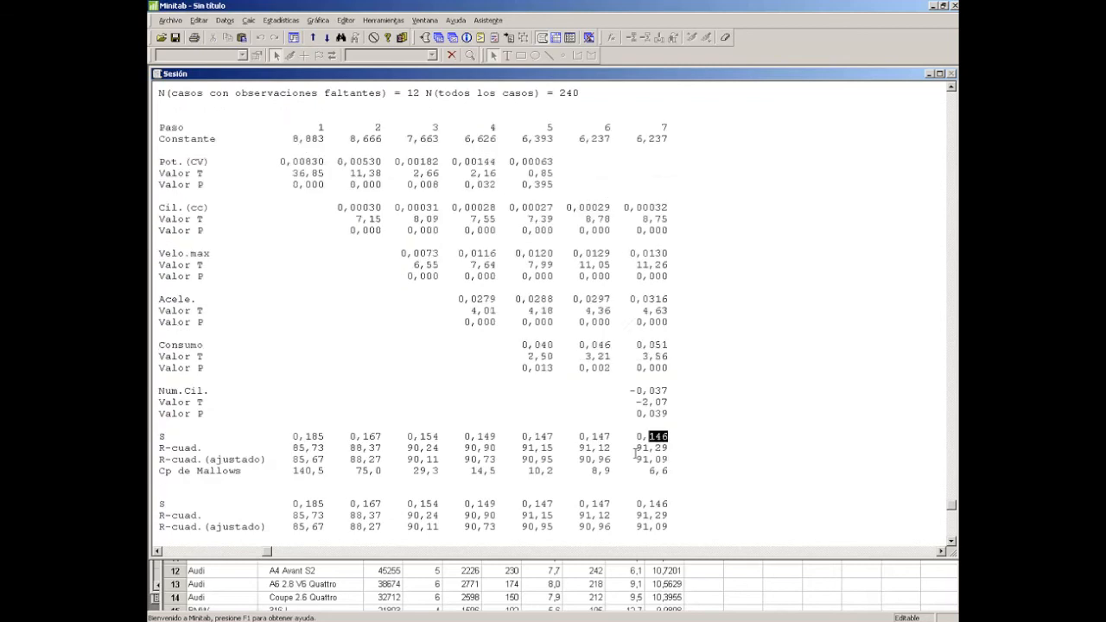
pyautogui.moveTo(632, 458); pyautogui.dragTo(689, 457)
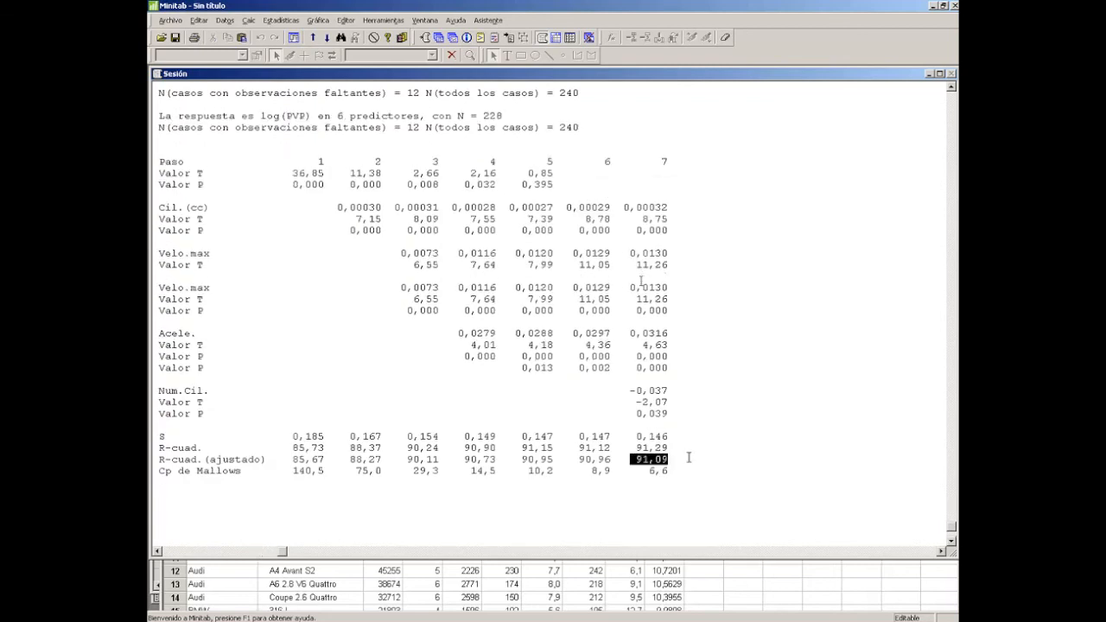
pyautogui.scroll(1, 637, 258)
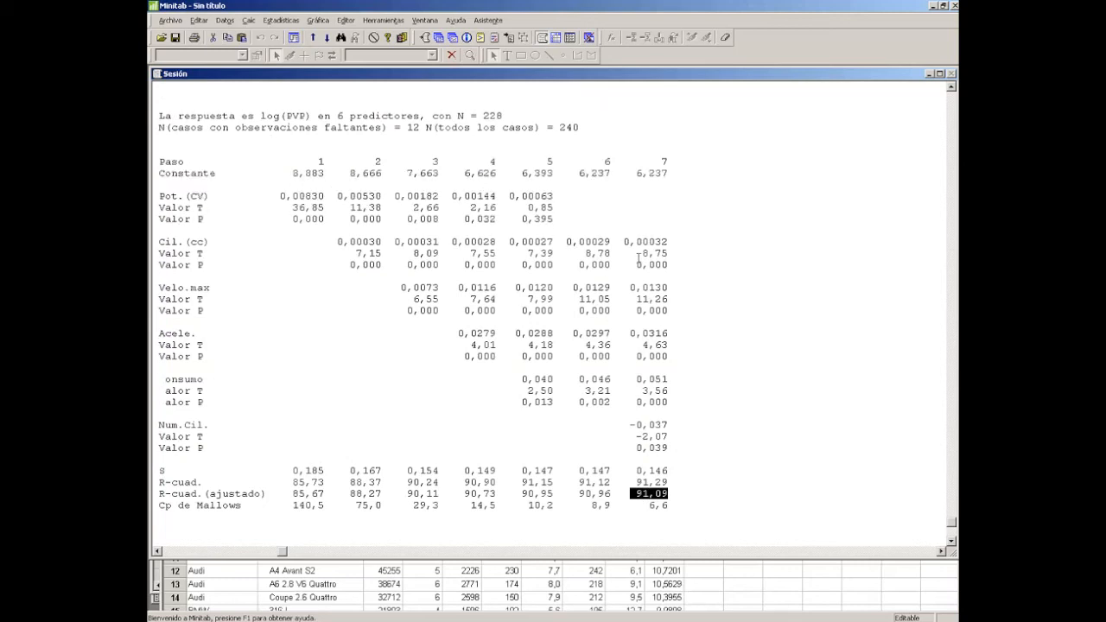
pyautogui.moveTo(630, 241); pyautogui.dragTo(668, 254)
pyautogui.click(657, 346)
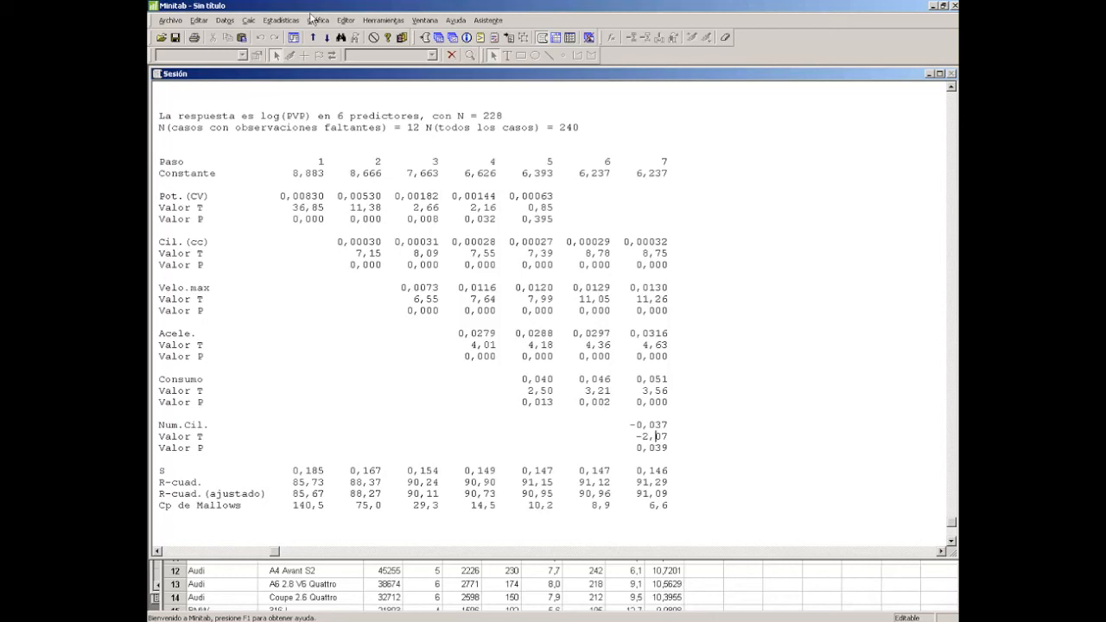
pyautogui.click(280, 20)
pyautogui.moveTo(319, 54)
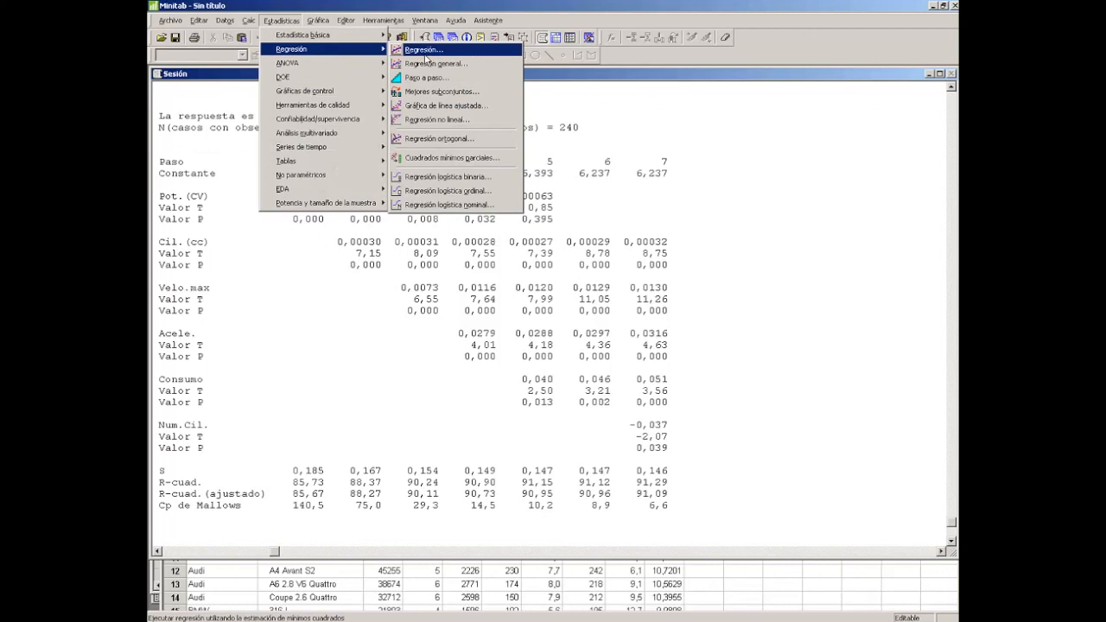
pyautogui.click(257, 399)
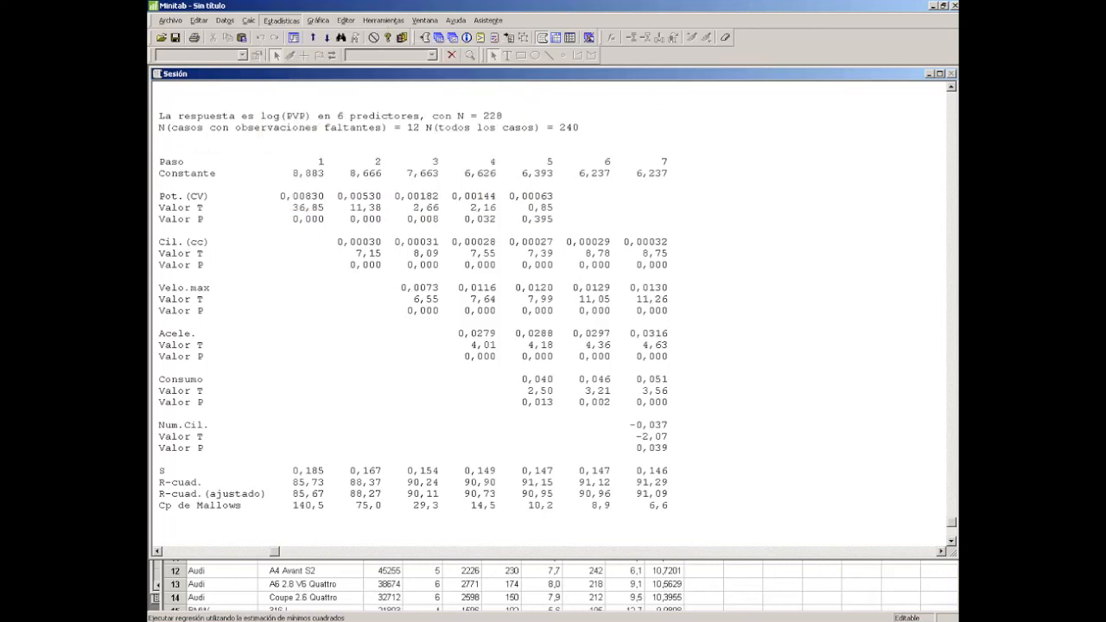
# Enlarge the worksheet area to show the column names and the data from row 1
pyautogui.moveTo(272, 559); pyautogui.dragTo(268, 397)
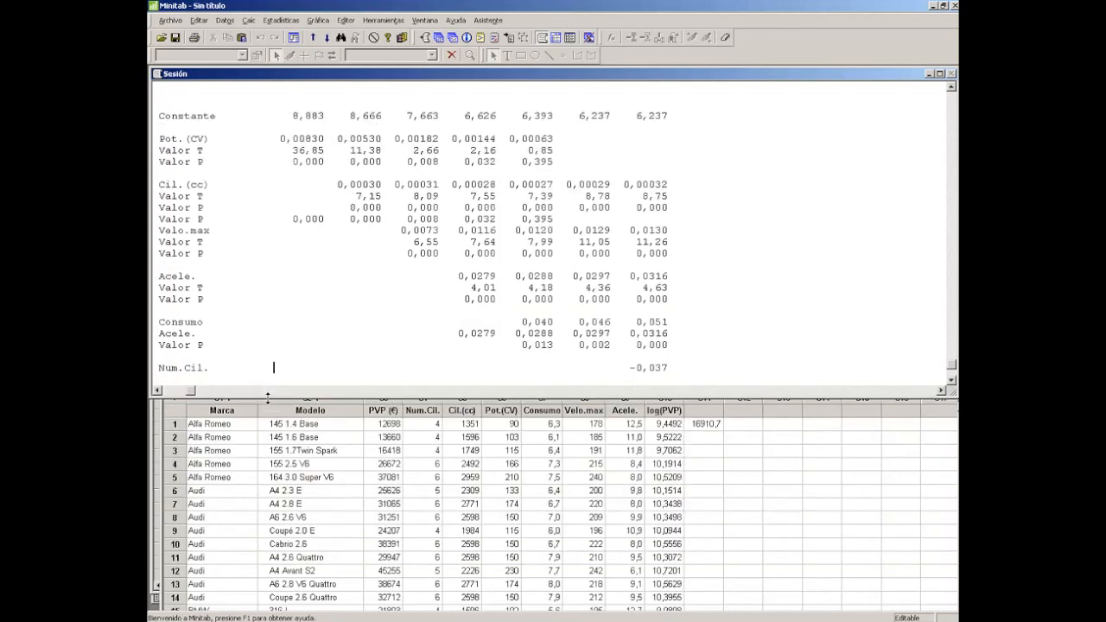